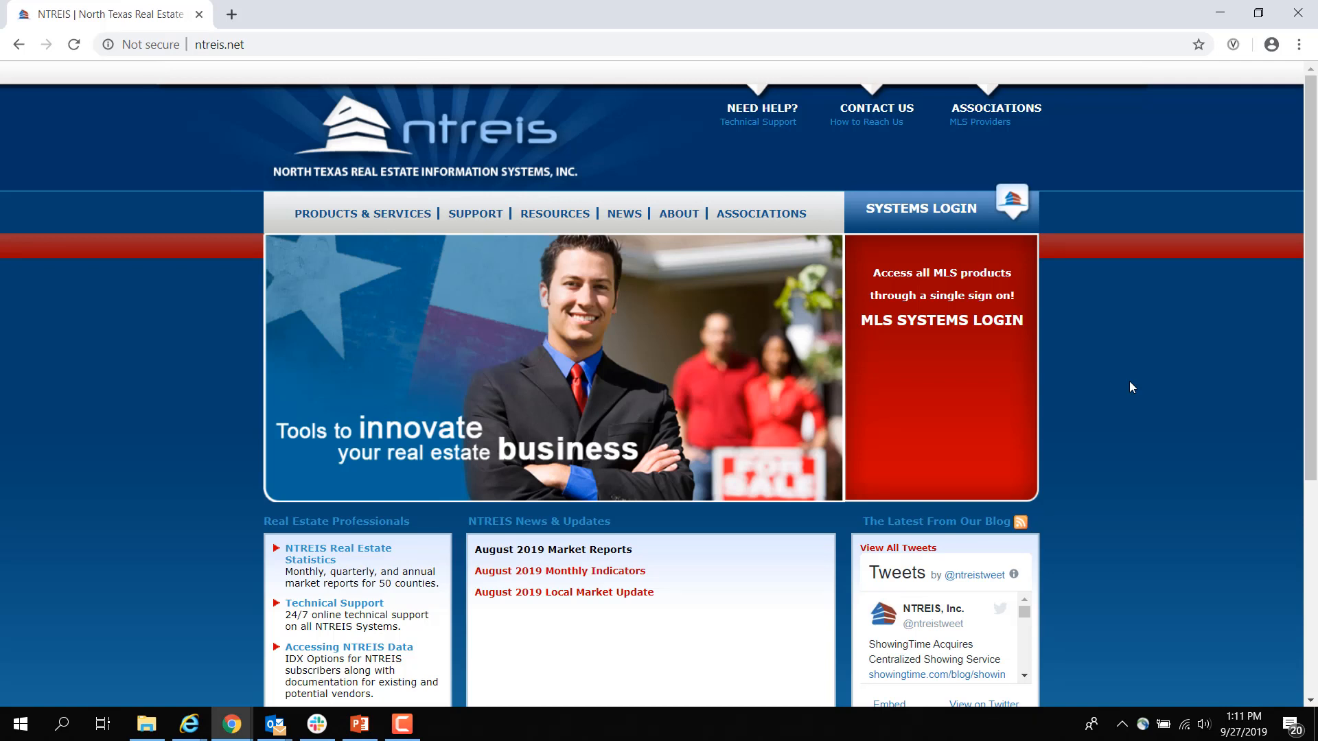
# - Sign in to SafeMLS with the MLS login ID and the browser-saved password
pyautogui.click(926, 218)
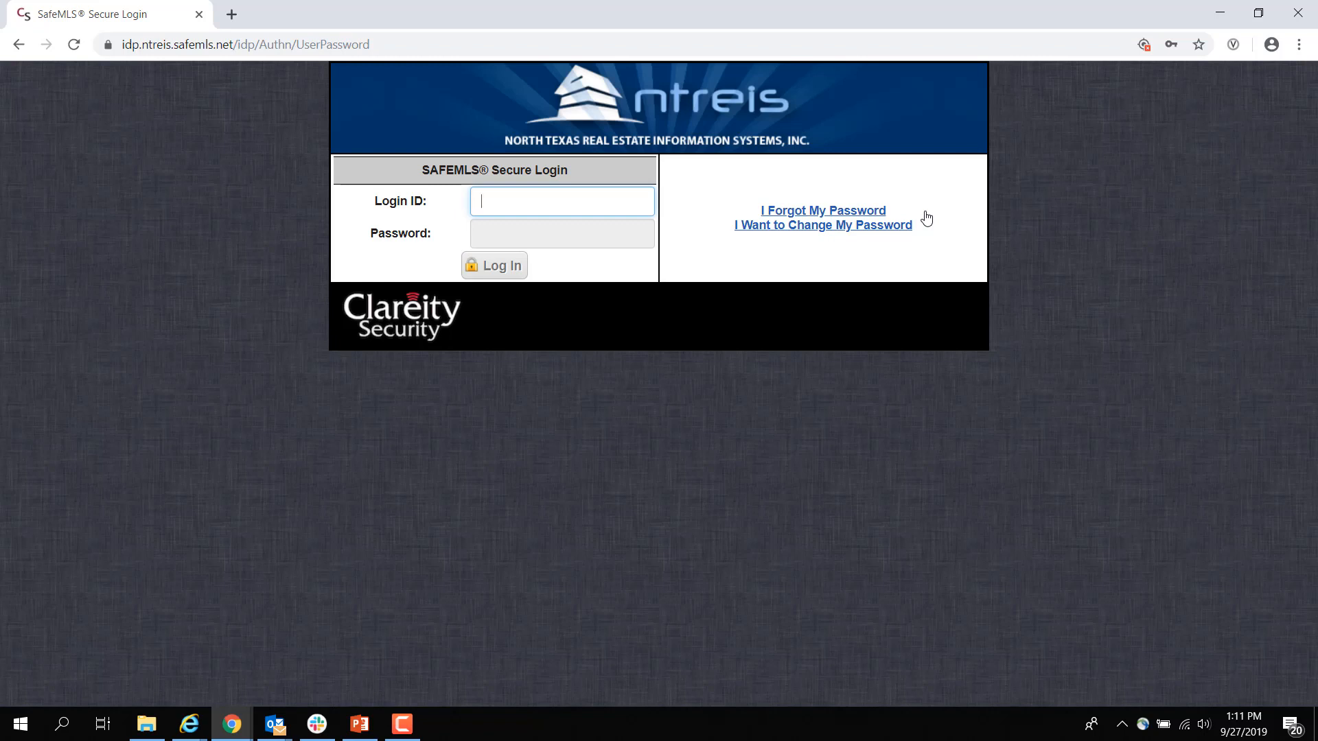
pyautogui.write('corelogicbrent')
pyautogui.click(491, 233)
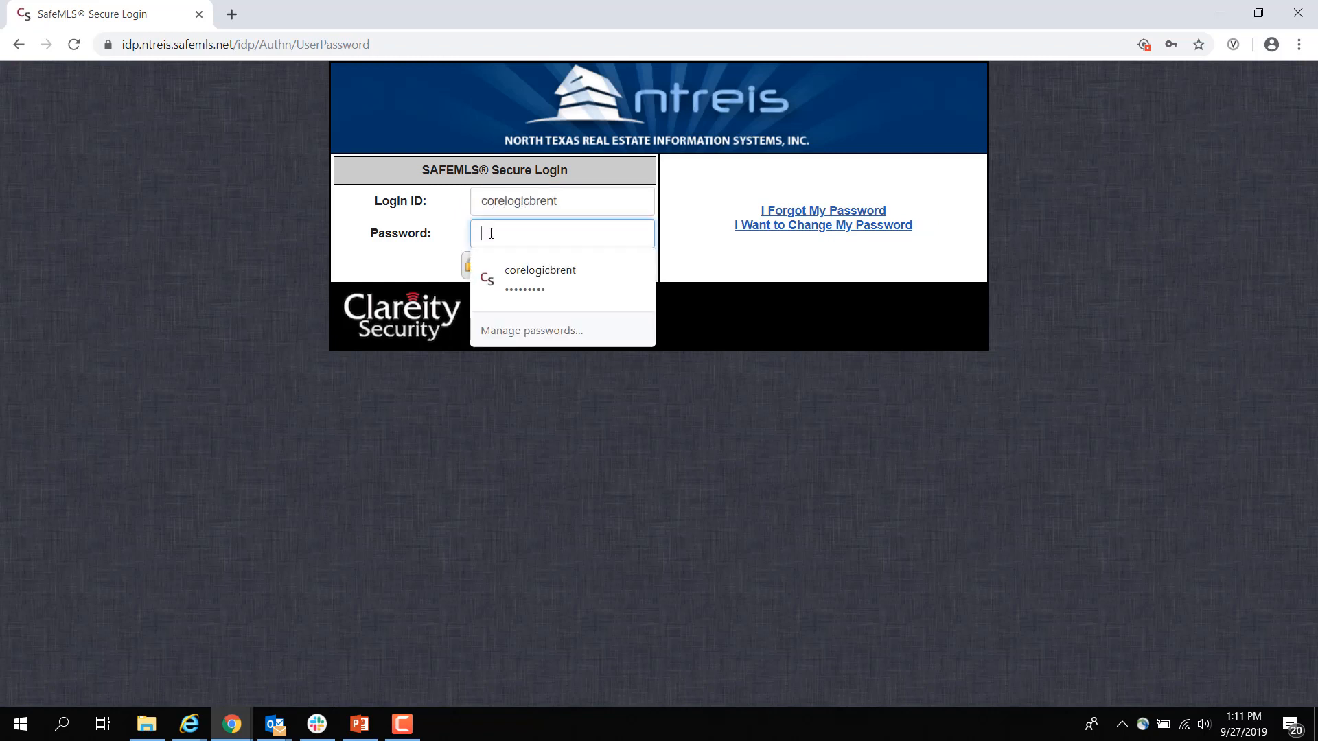
pyautogui.click(506, 271)
pyautogui.click(507, 271)
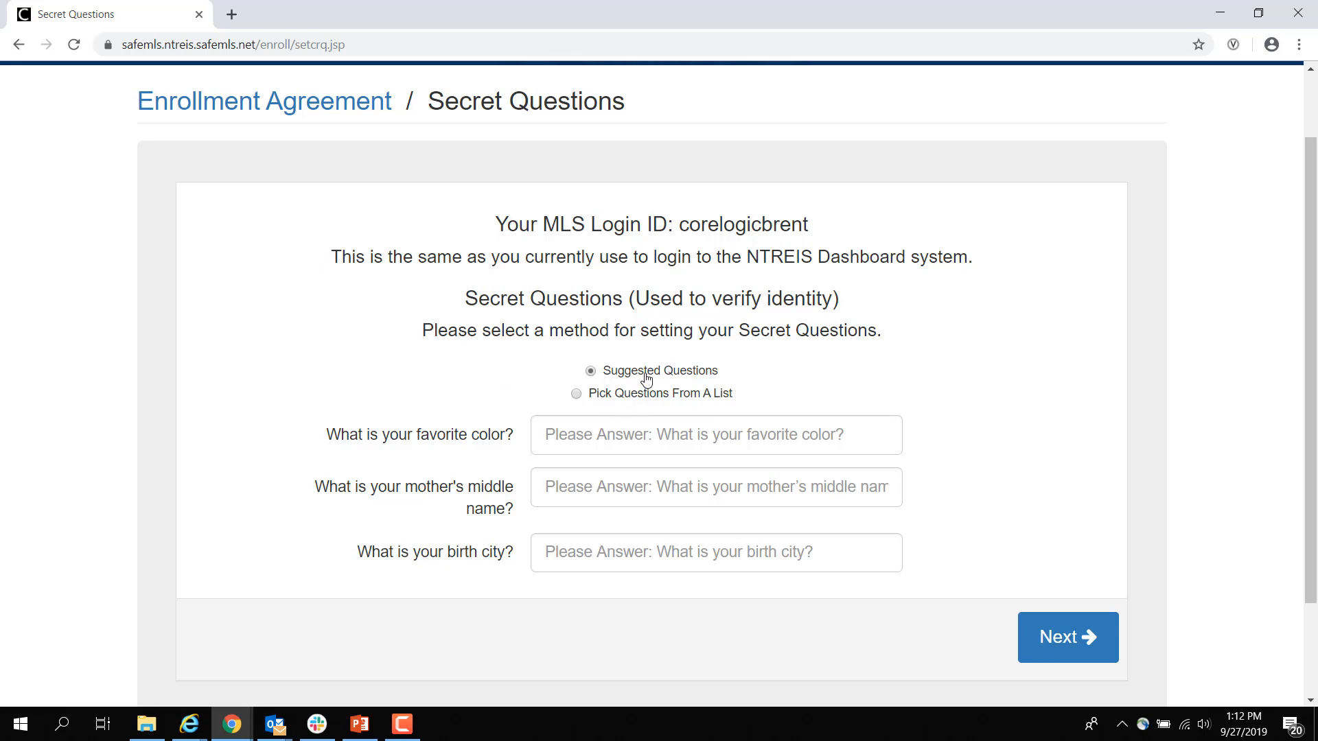
# - Look at the pick-from-a-list secret questions, then revert to the suggested questions
pyautogui.click(576, 395)
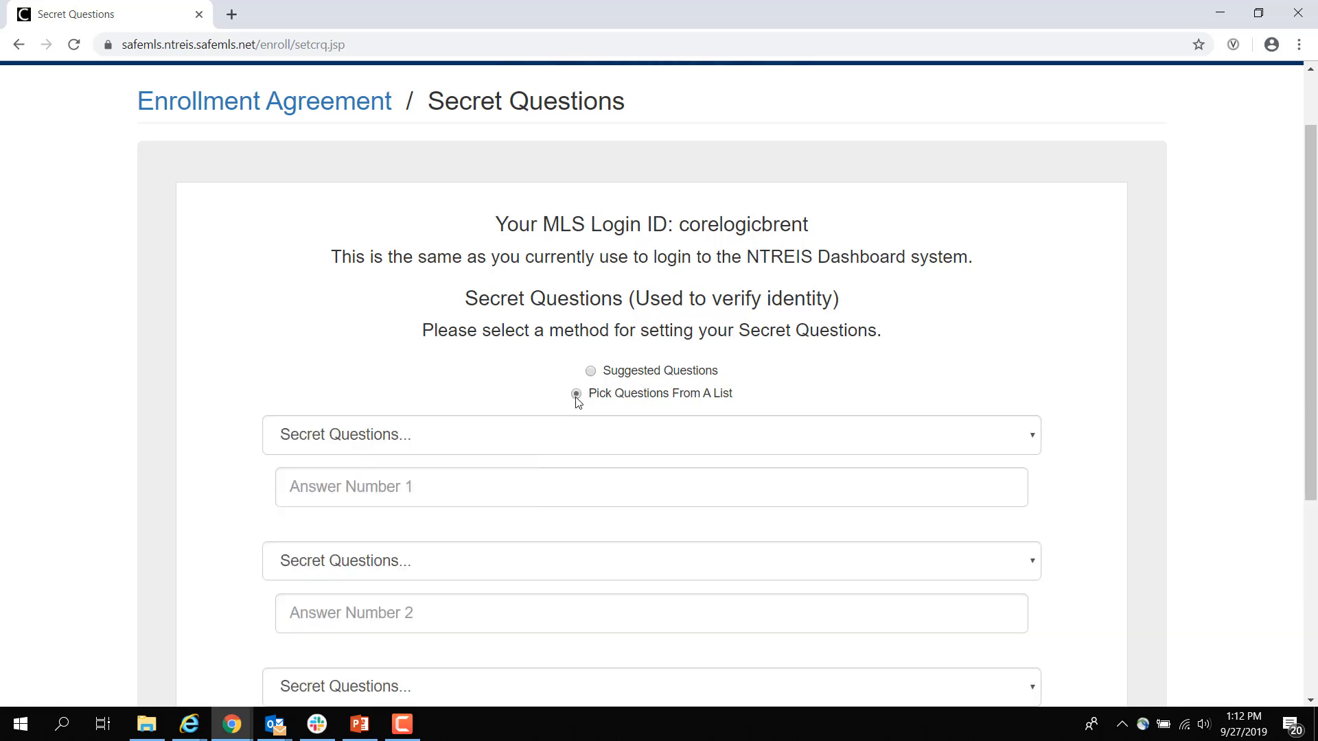
pyautogui.click(1032, 444)
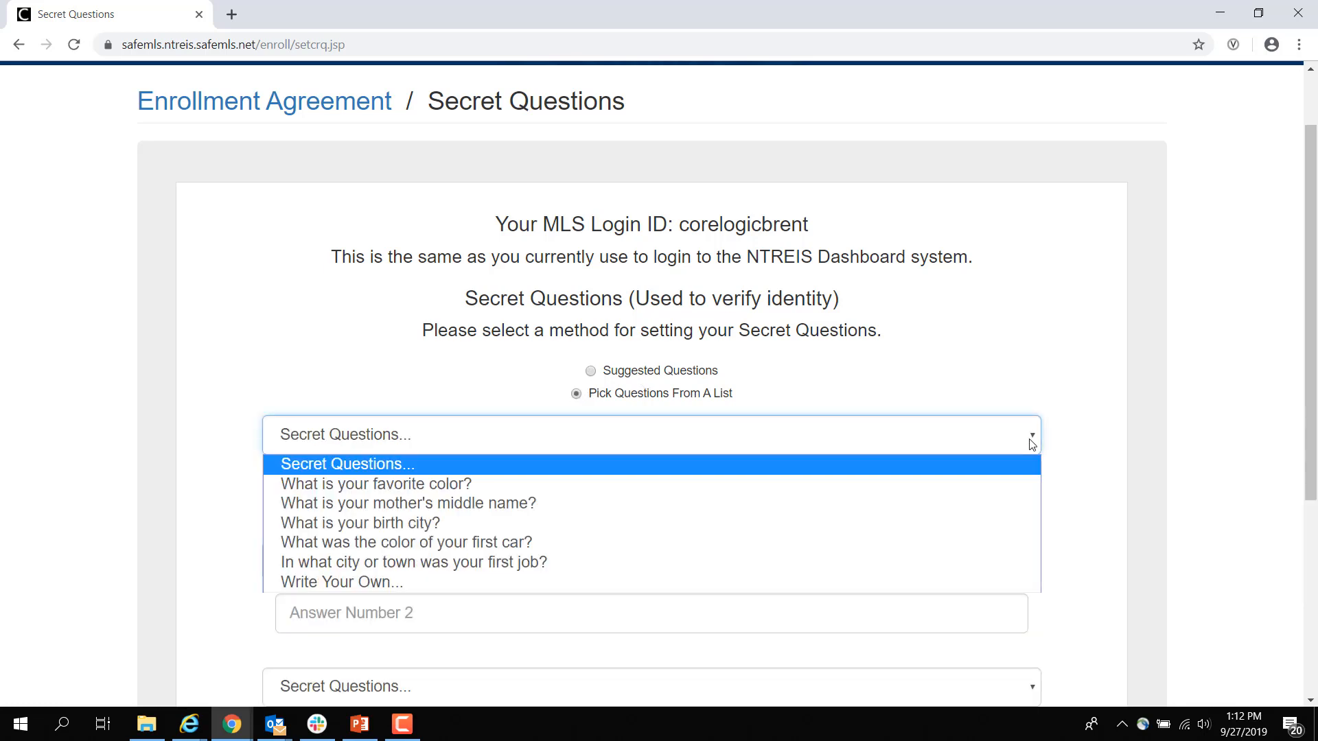
pyautogui.click(1032, 444)
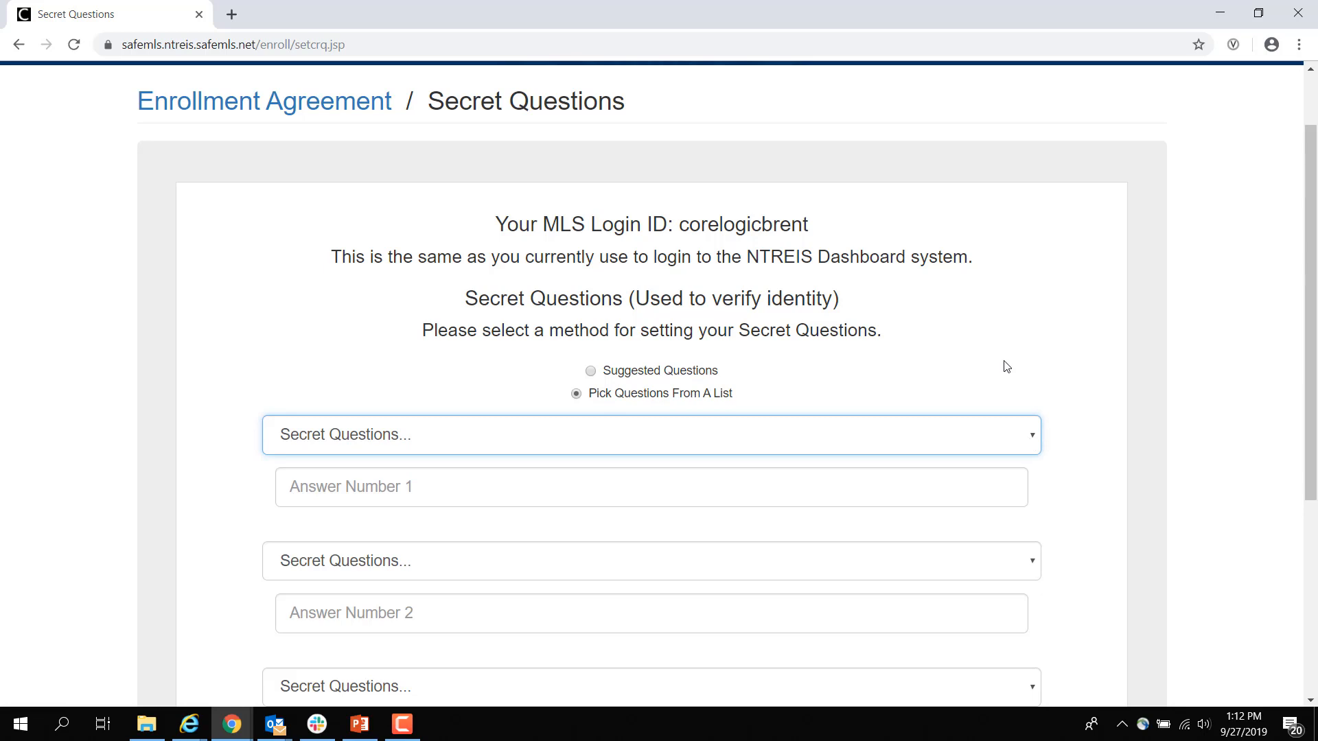
pyautogui.click(591, 371)
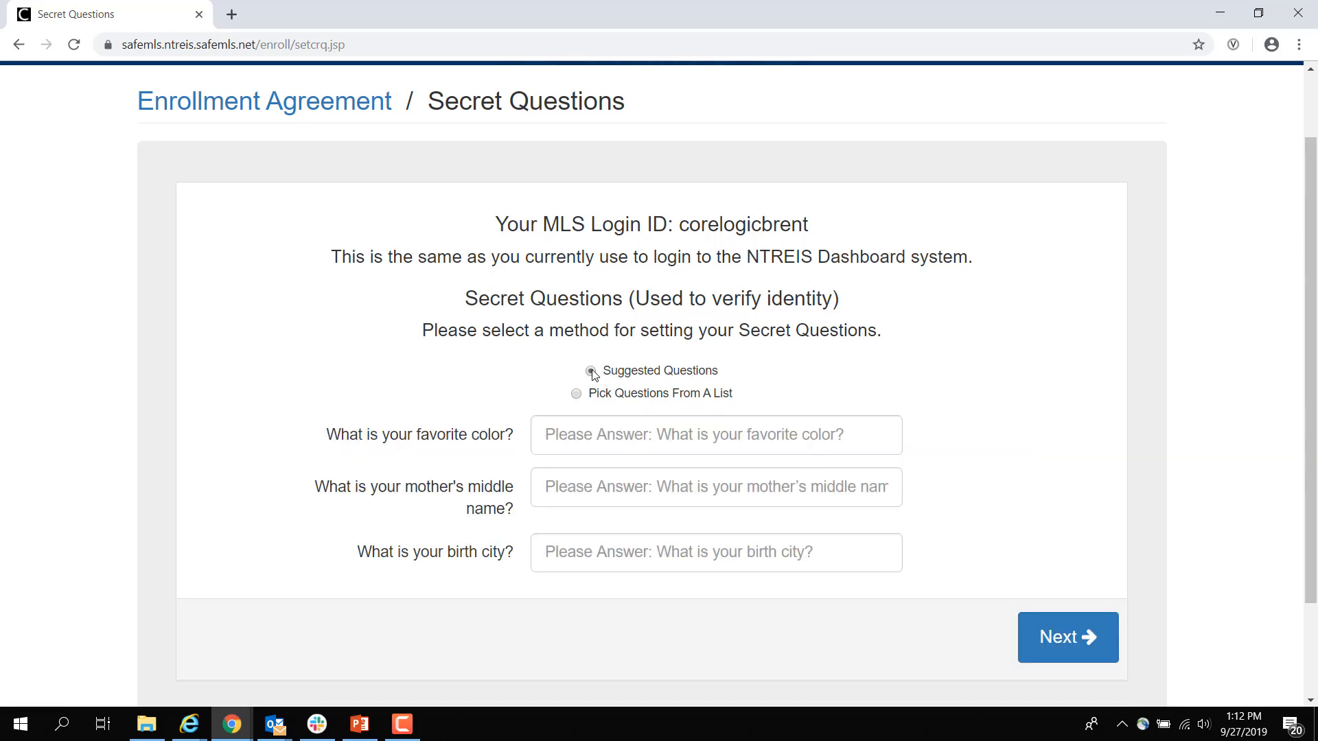
# - Answer the favorite color, mother's middle name and birth city questions and submit them
pyautogui.click(579, 438)
pyautogui.click(588, 487)
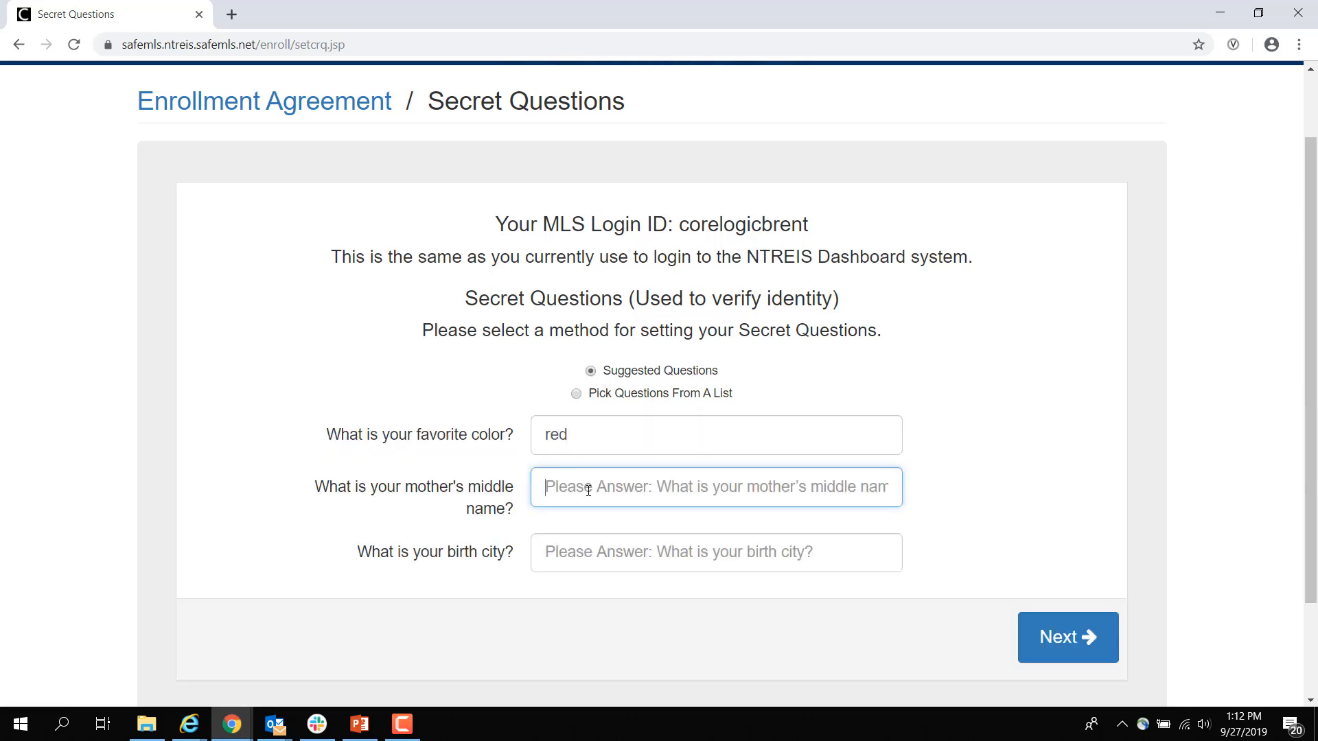
pyautogui.click(597, 549)
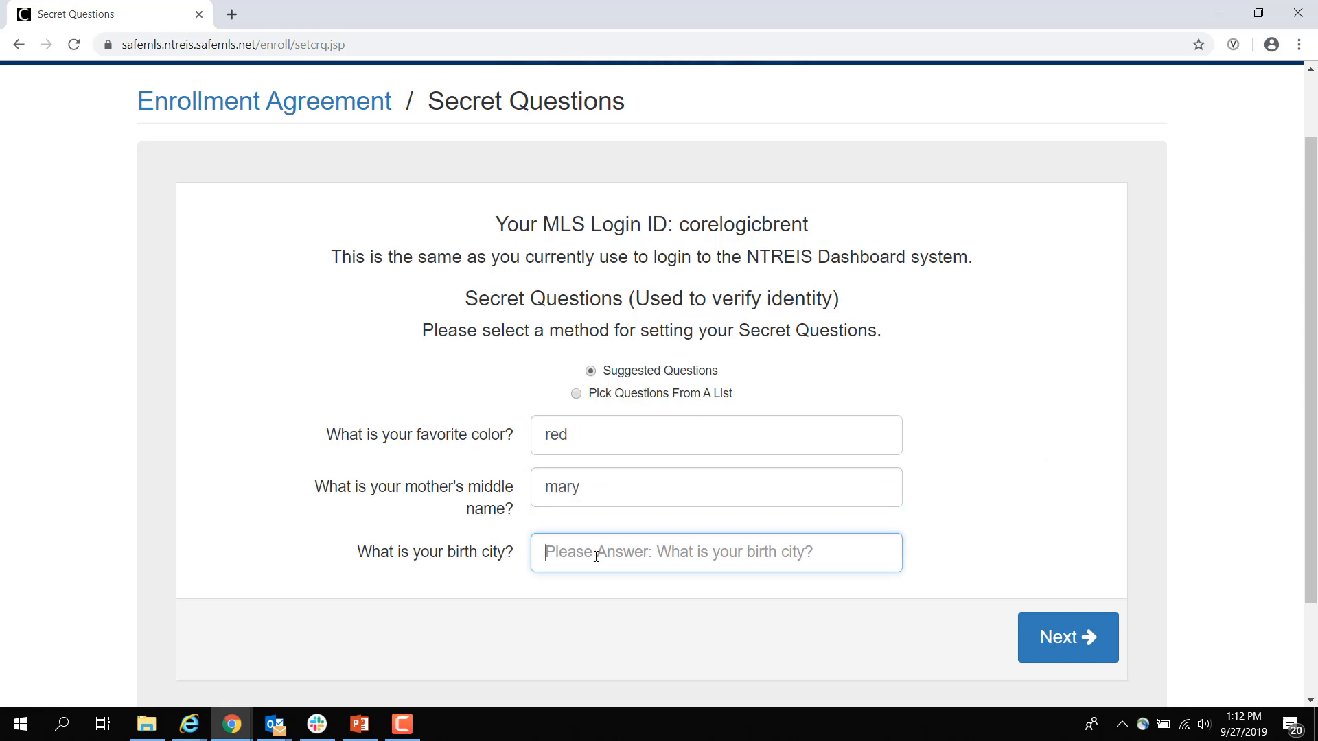
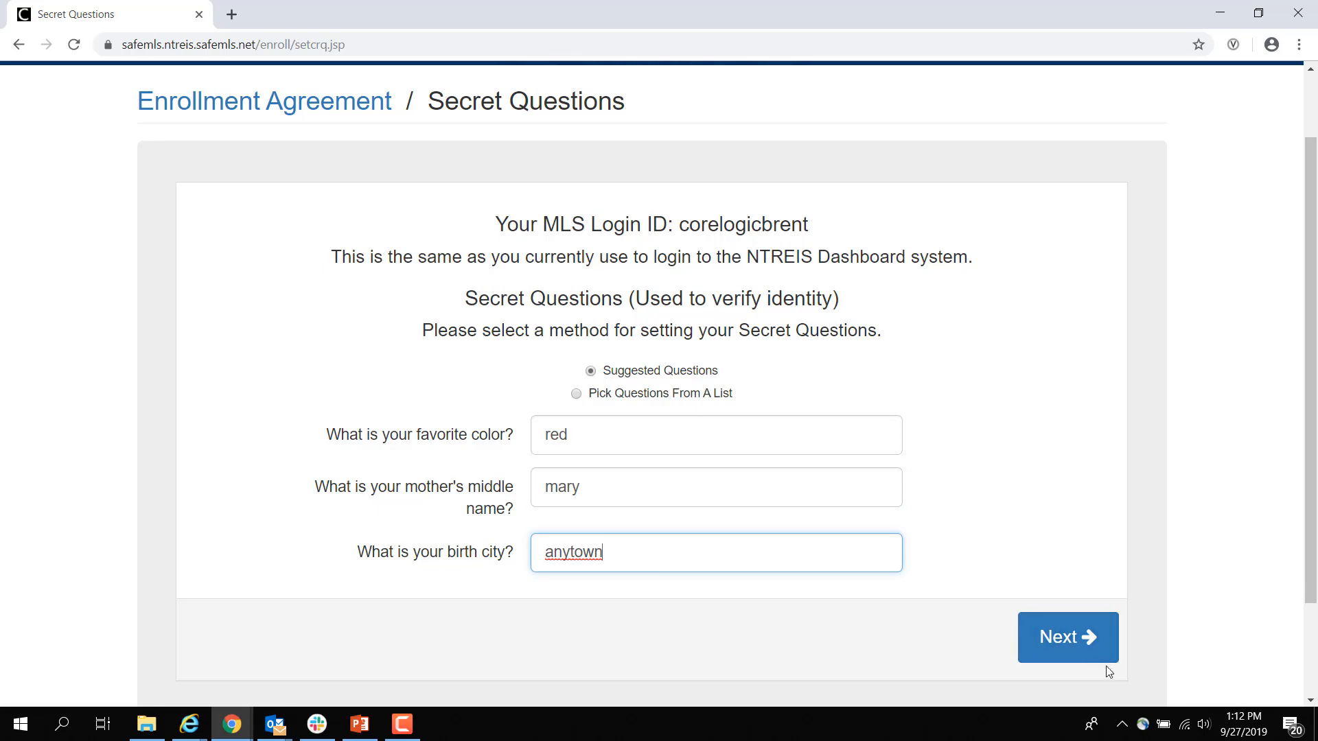
pyautogui.click(1067, 649)
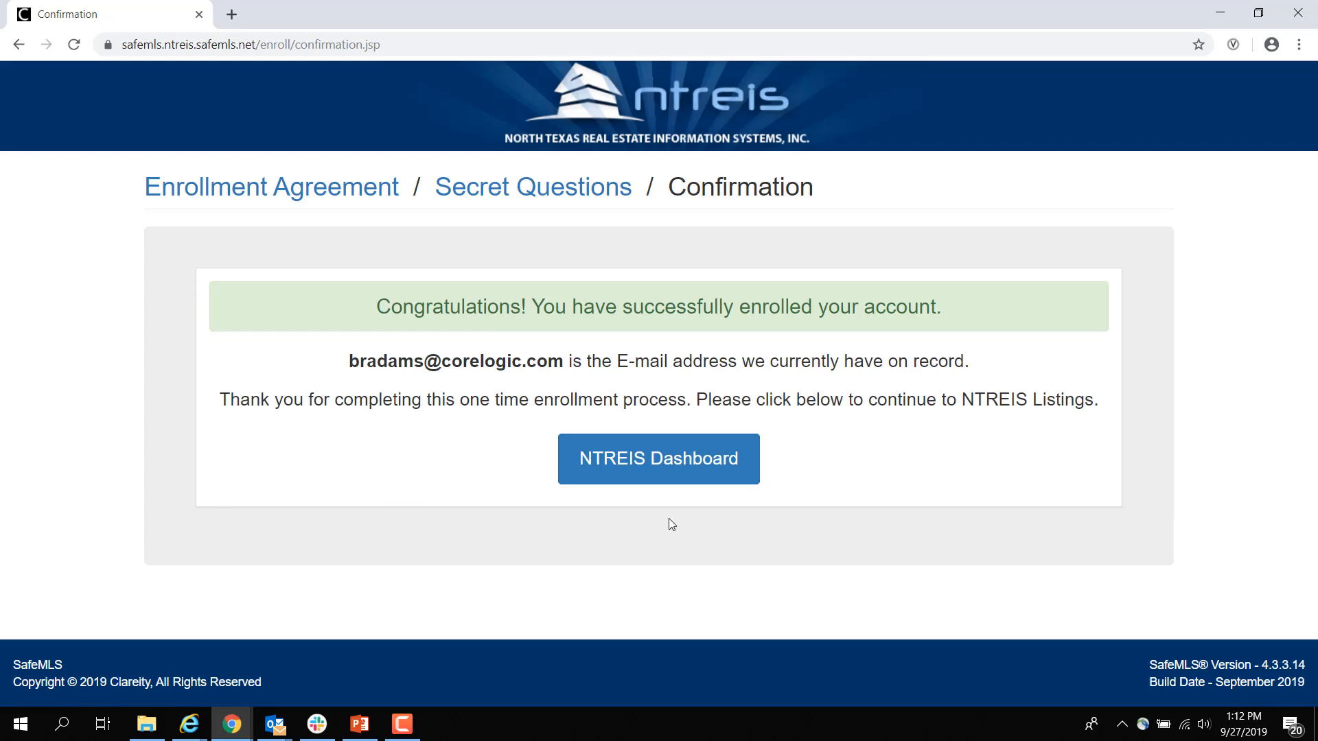
# - Open the NTREIS Dashboard, log out, and return to the SafeMLS login page
pyautogui.click(664, 464)
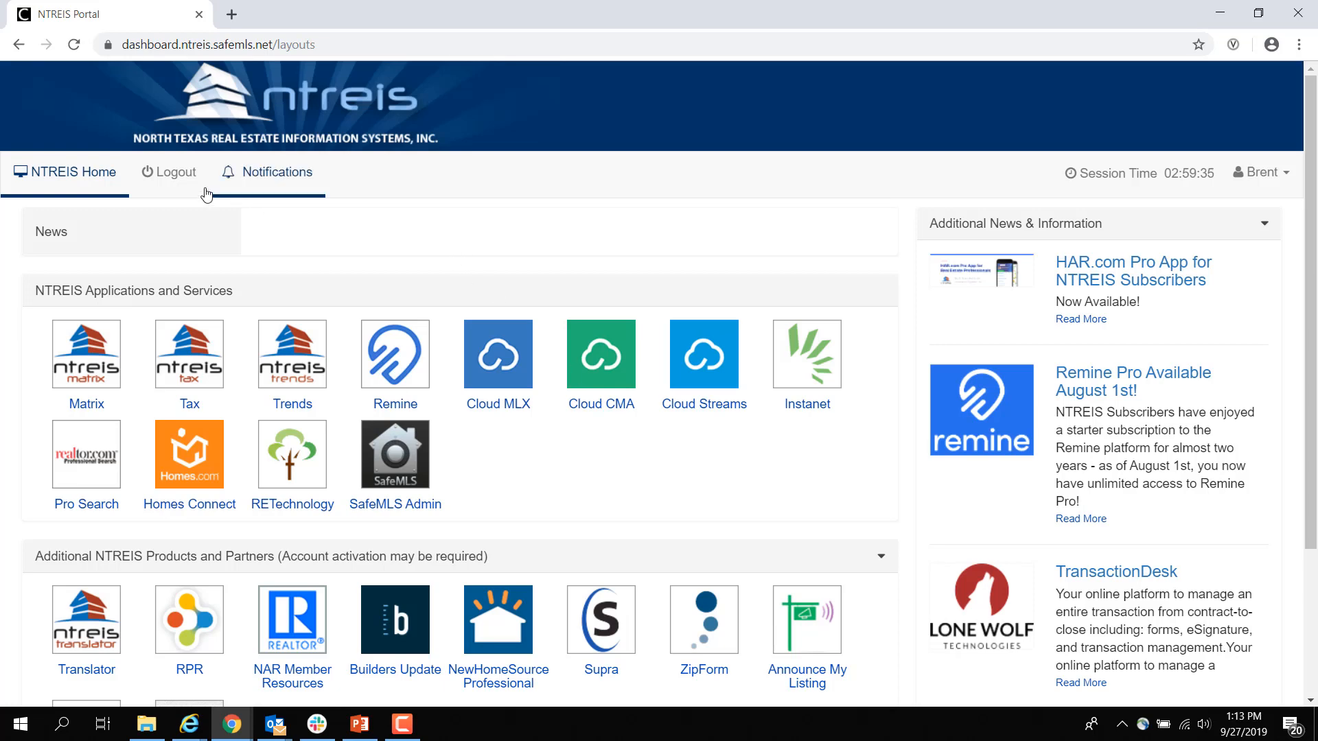
pyautogui.click(182, 180)
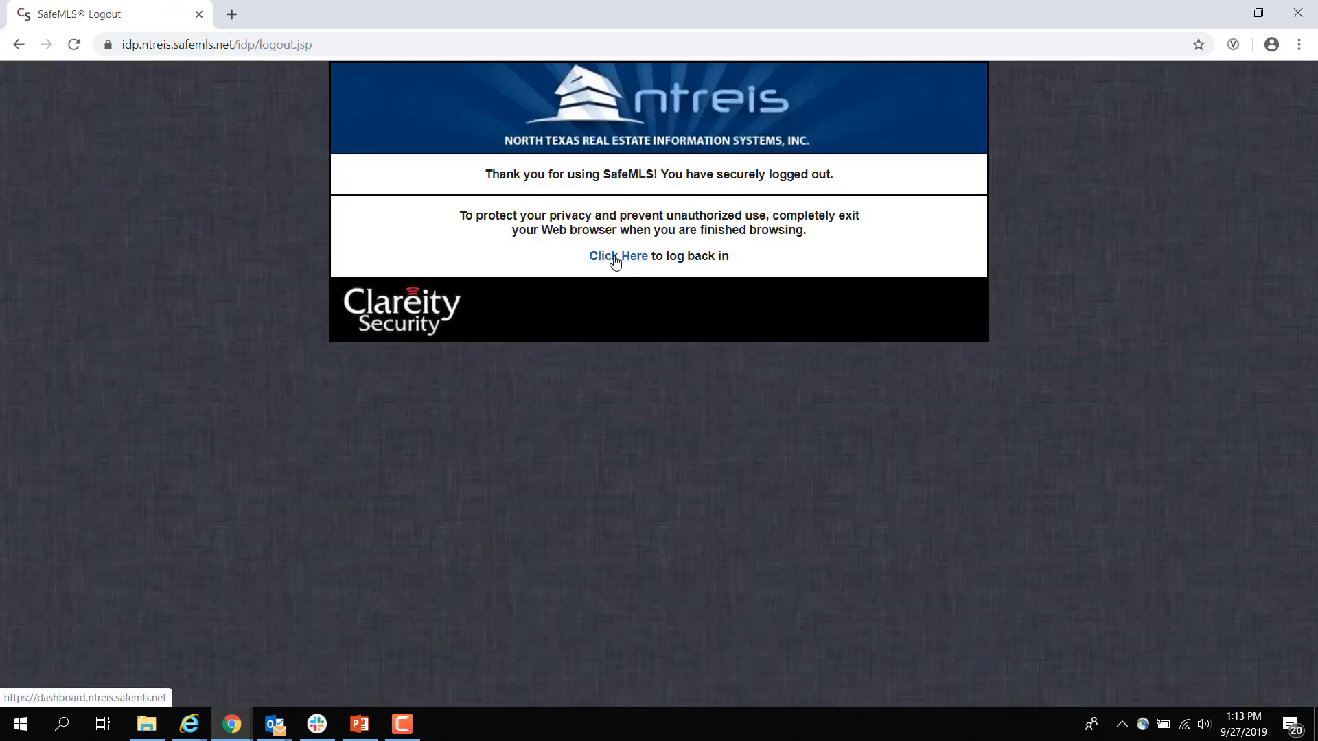
pyautogui.click(615, 258)
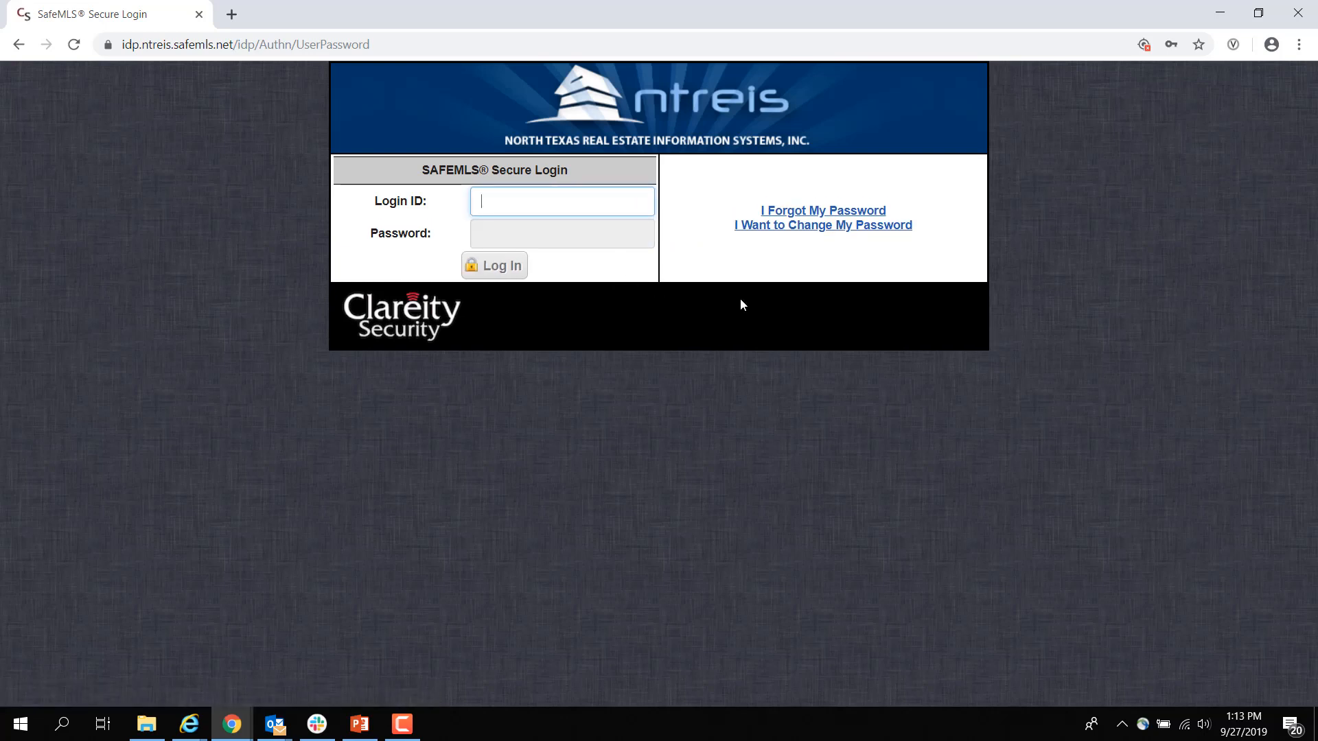
# - Start forgotten-password recovery by submitting the MLS login ID
pyautogui.click(842, 213)
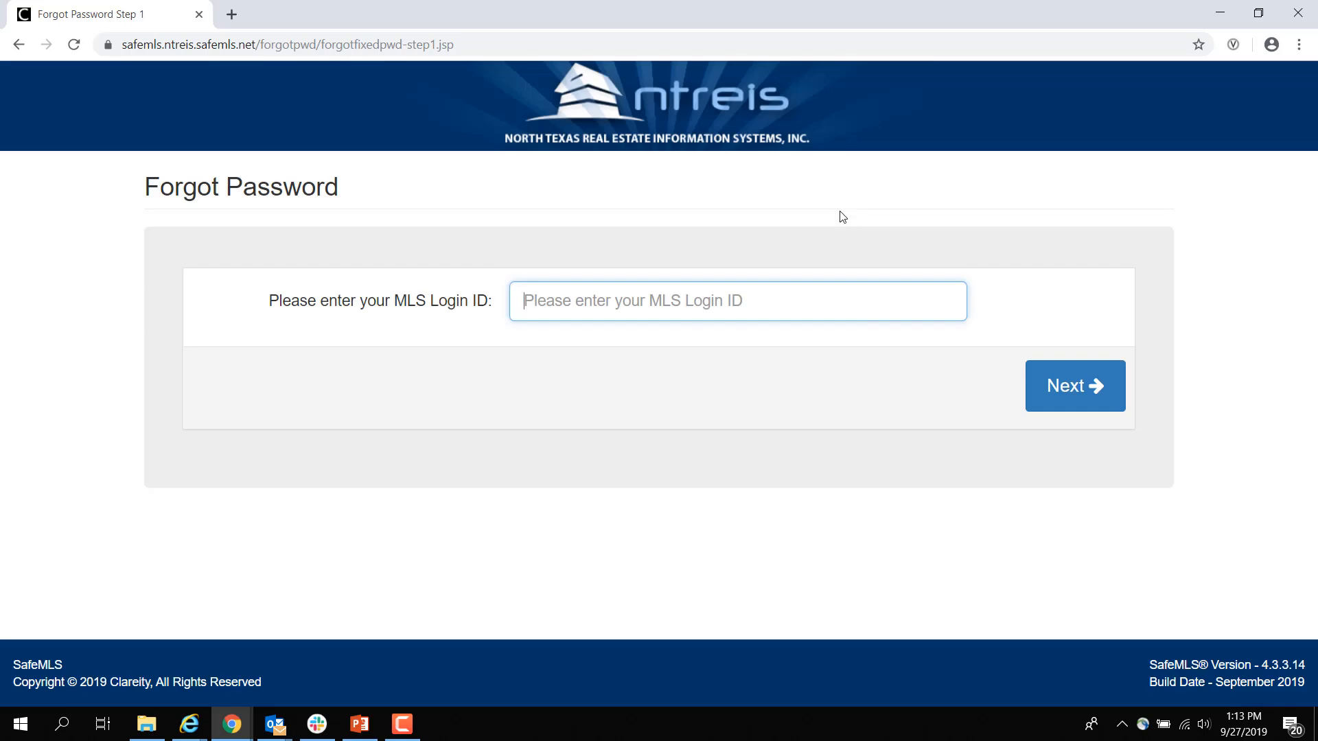
pyautogui.write('corelogicbrent')
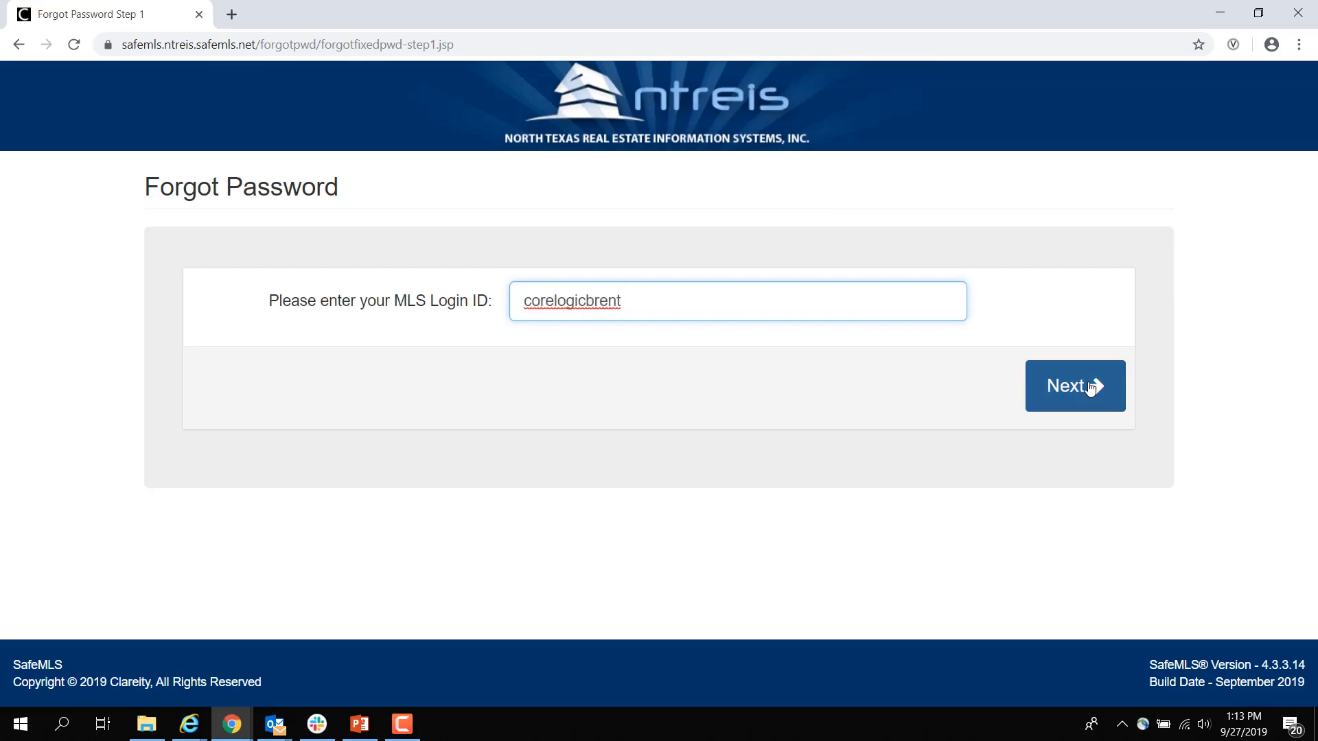
pyautogui.click(1090, 389)
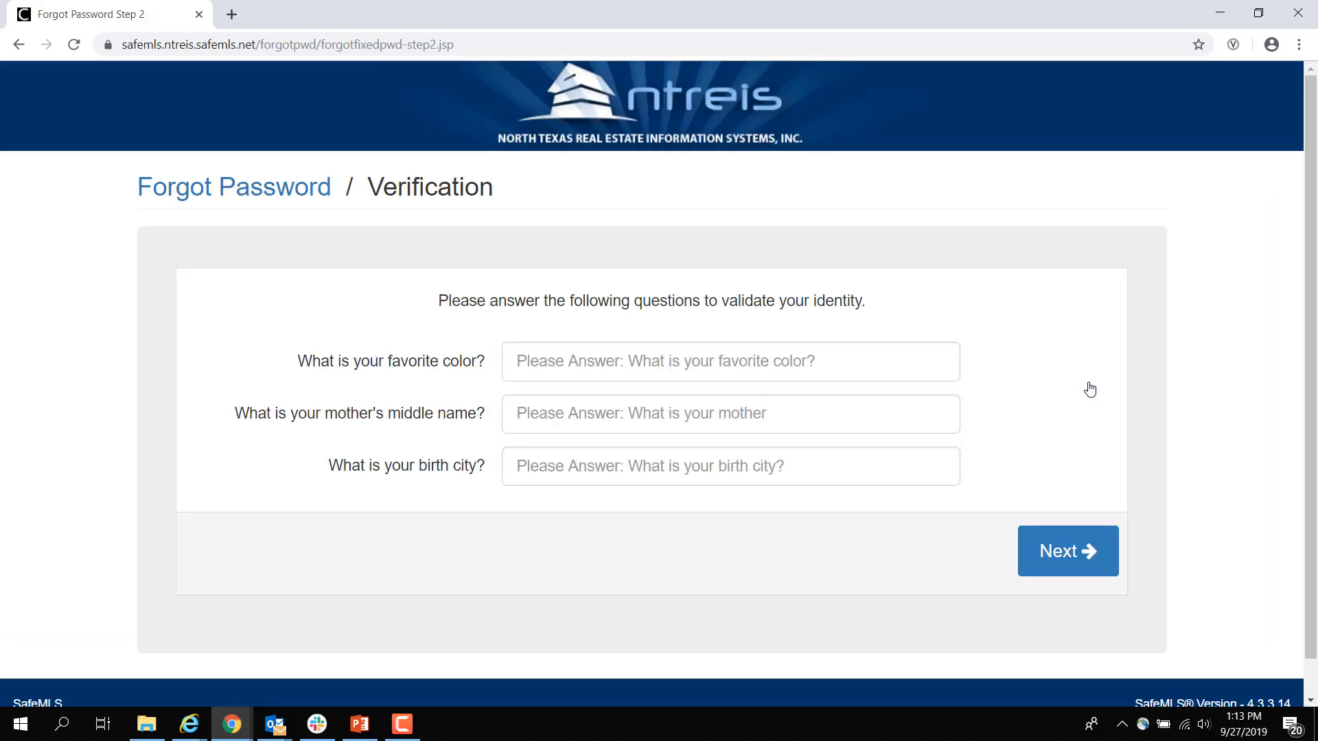
# - Verify identity by answering the favorite color, mother's middle name and birth city questions
pyautogui.click(572, 355)
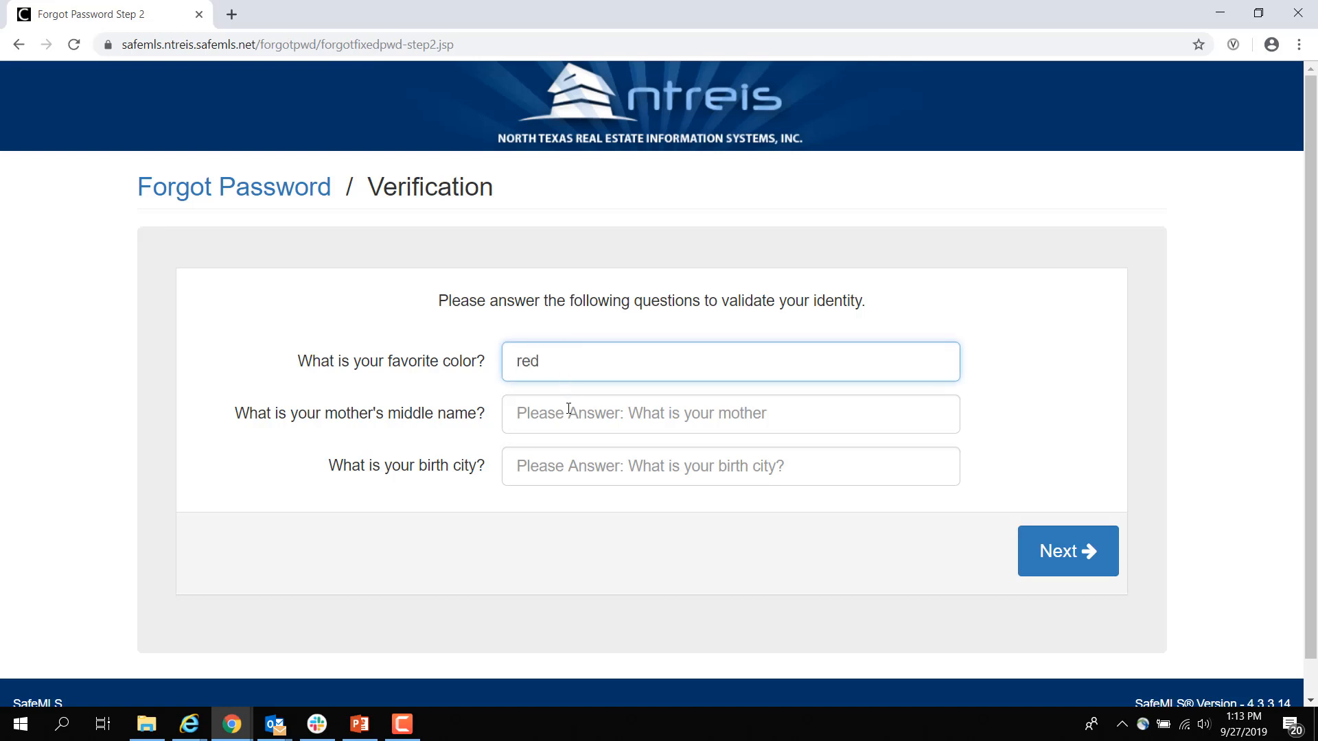
pyautogui.click(569, 415)
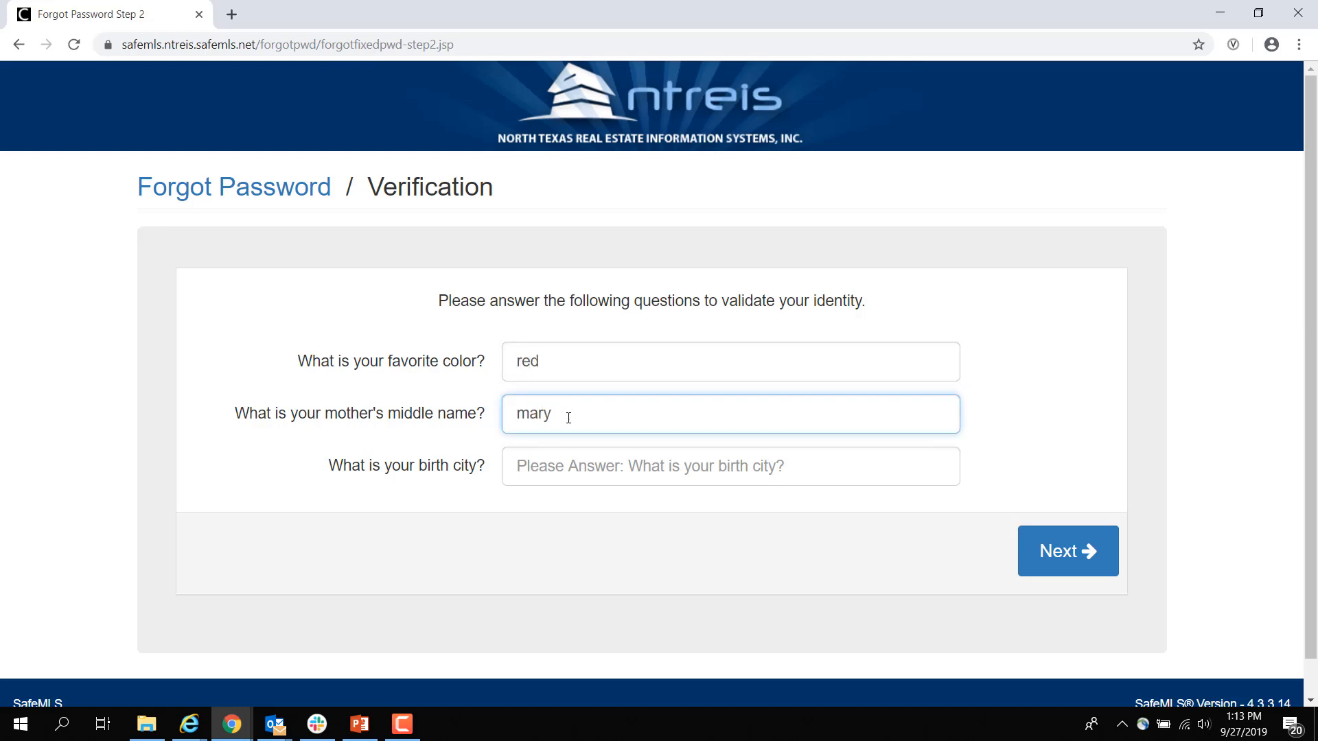
pyautogui.click(559, 472)
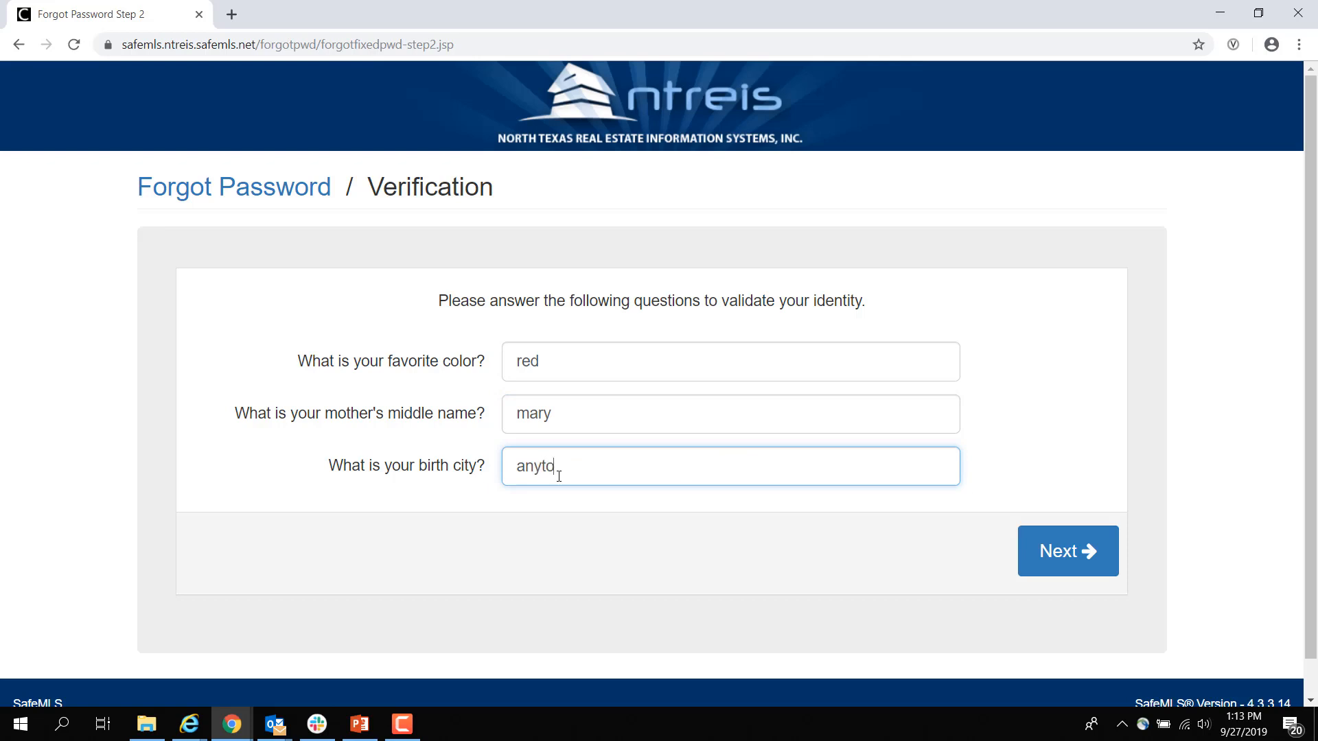
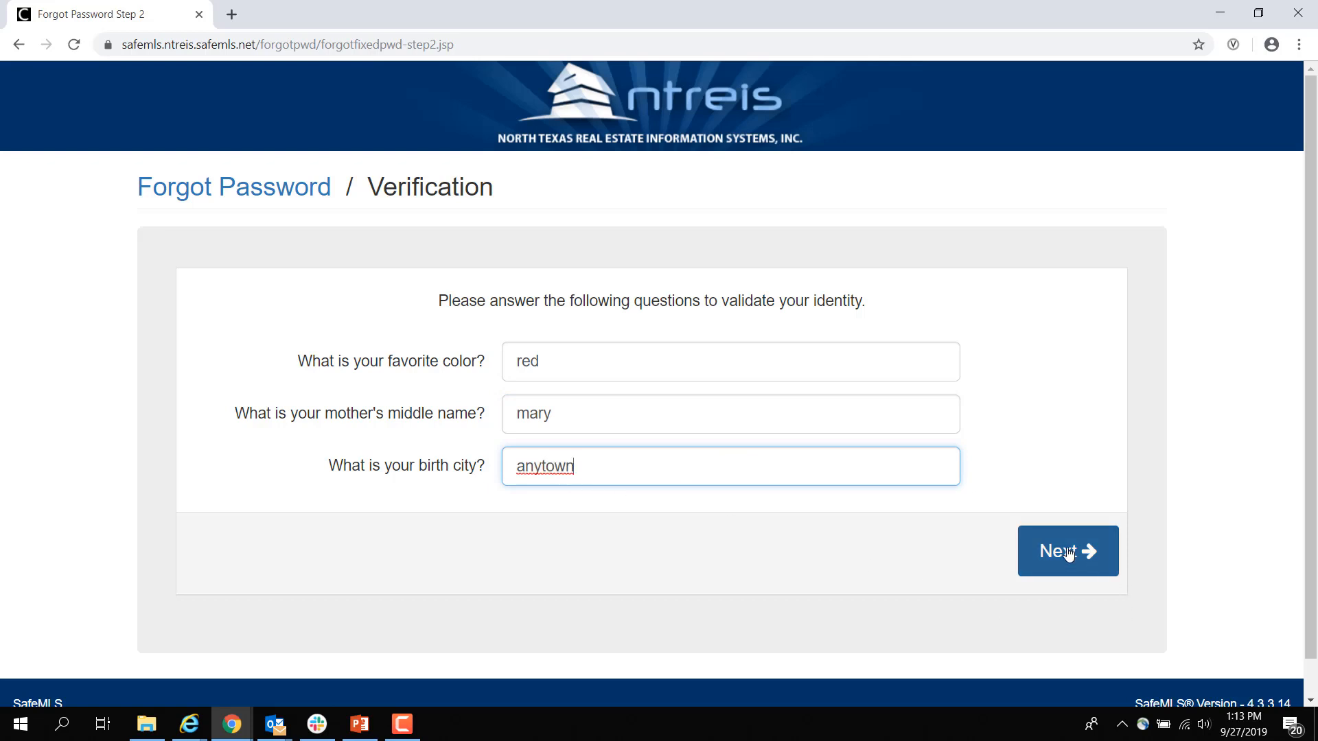
pyautogui.click(1068, 554)
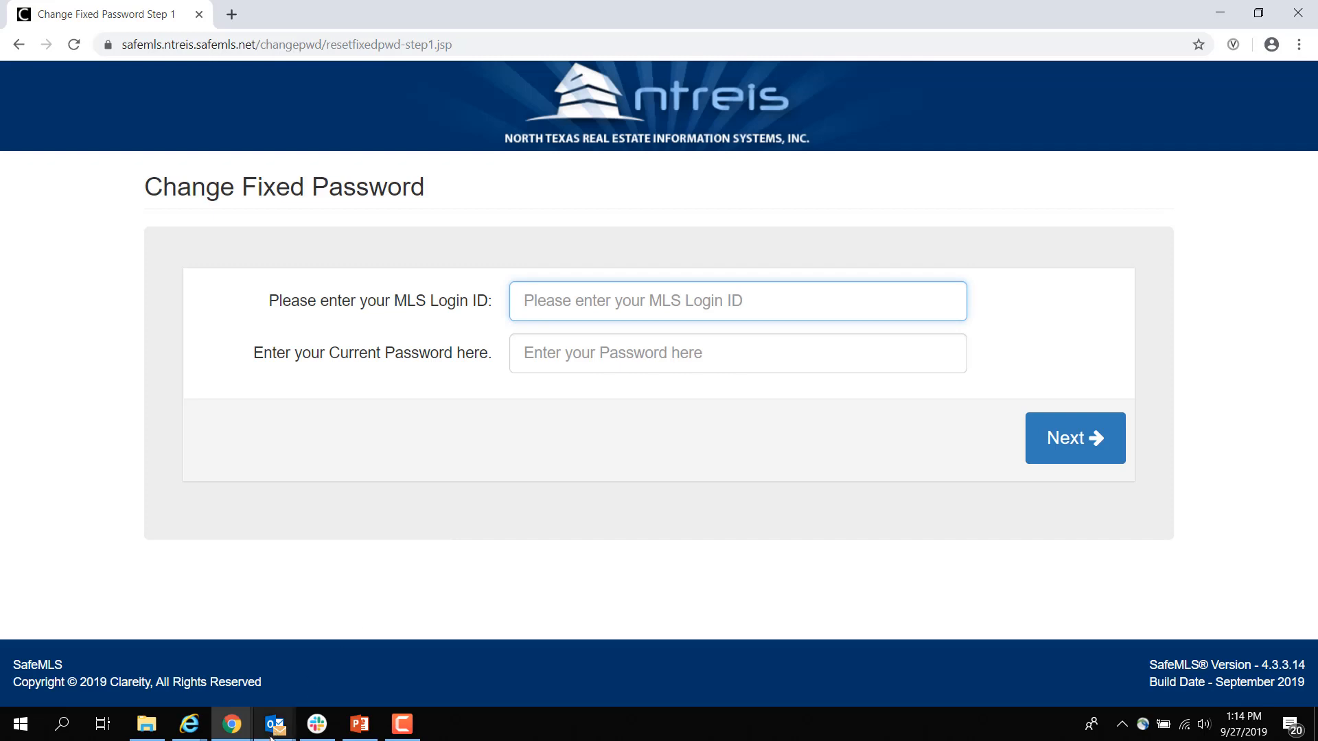
pyautogui.moveTo(274, 736)
pyautogui.click(364, 648)
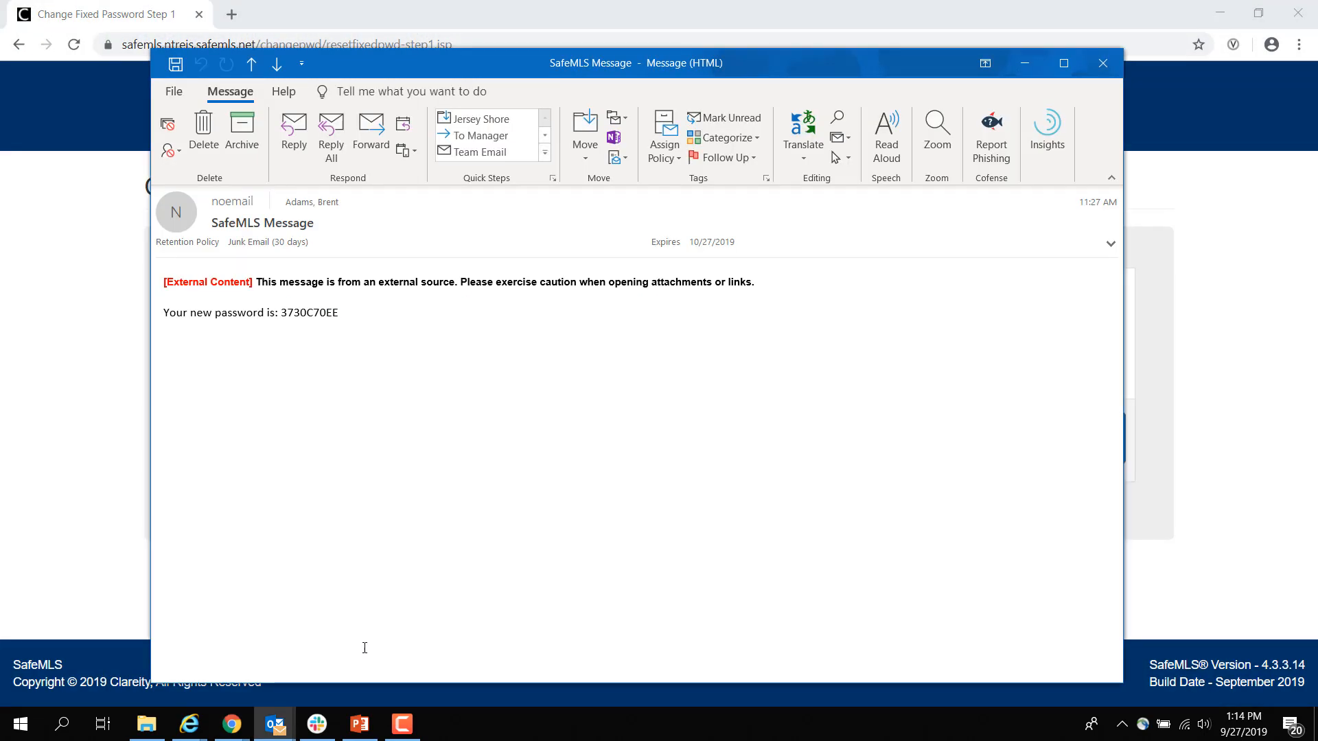
pyautogui.click(104, 410)
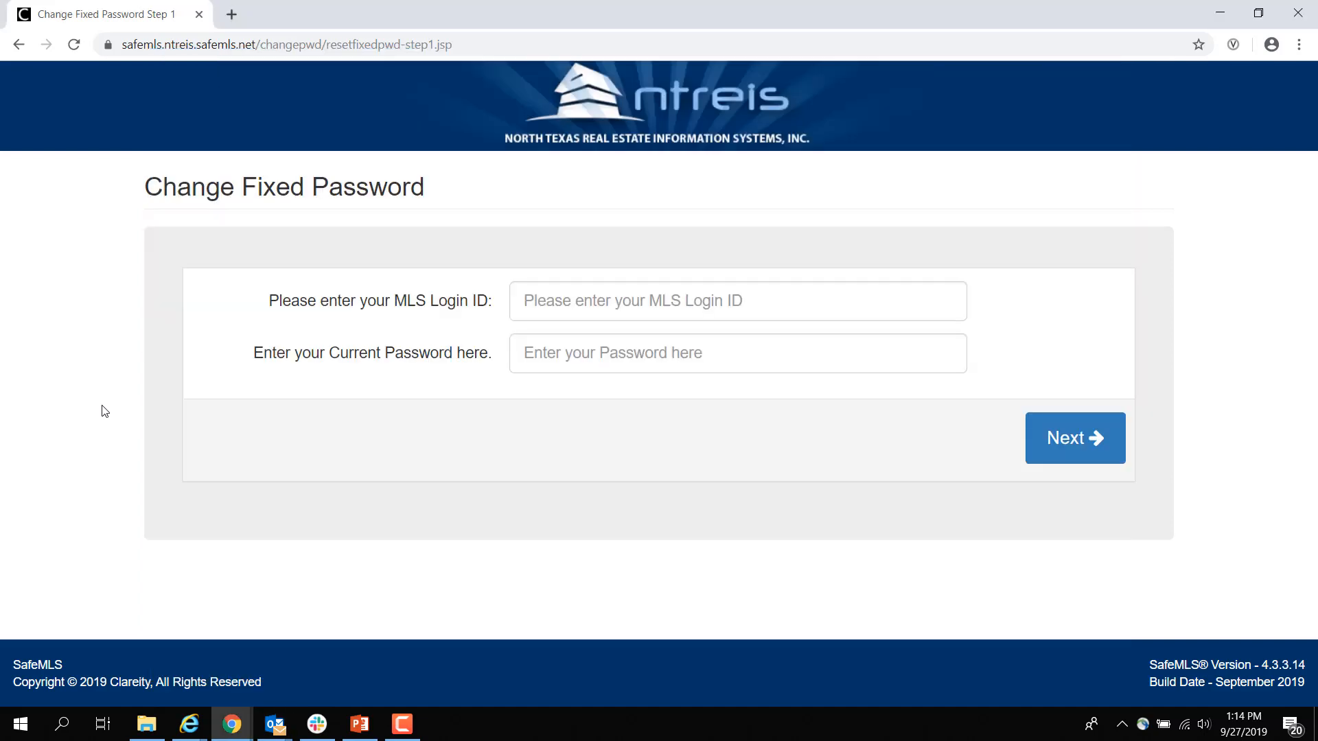
# - Set a new fixed password using the login ID and current password, then open NTREIS Dashboard
pyautogui.click(602, 310)
pyautogui.write('corelo')
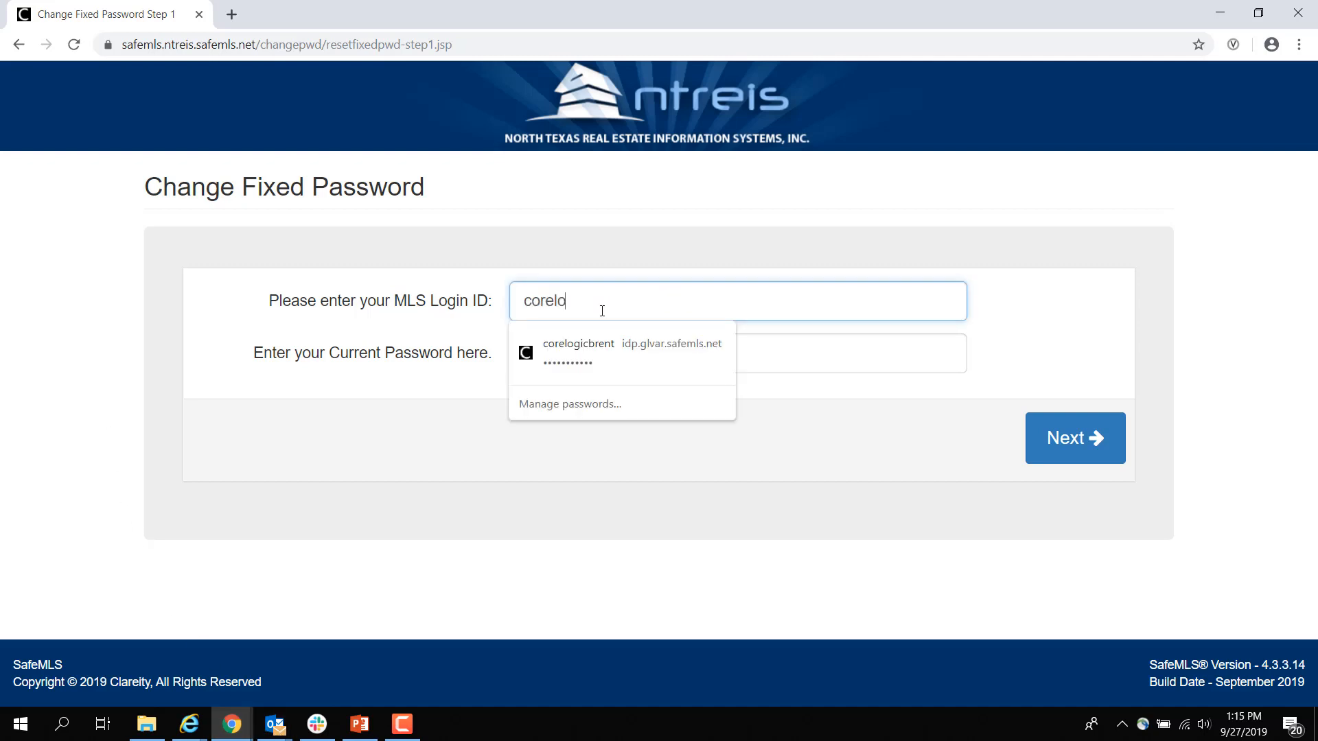
pyautogui.write('gicbrent')
pyautogui.click(454, 343)
pyautogui.click(574, 354)
pyautogui.write('•••••••••')
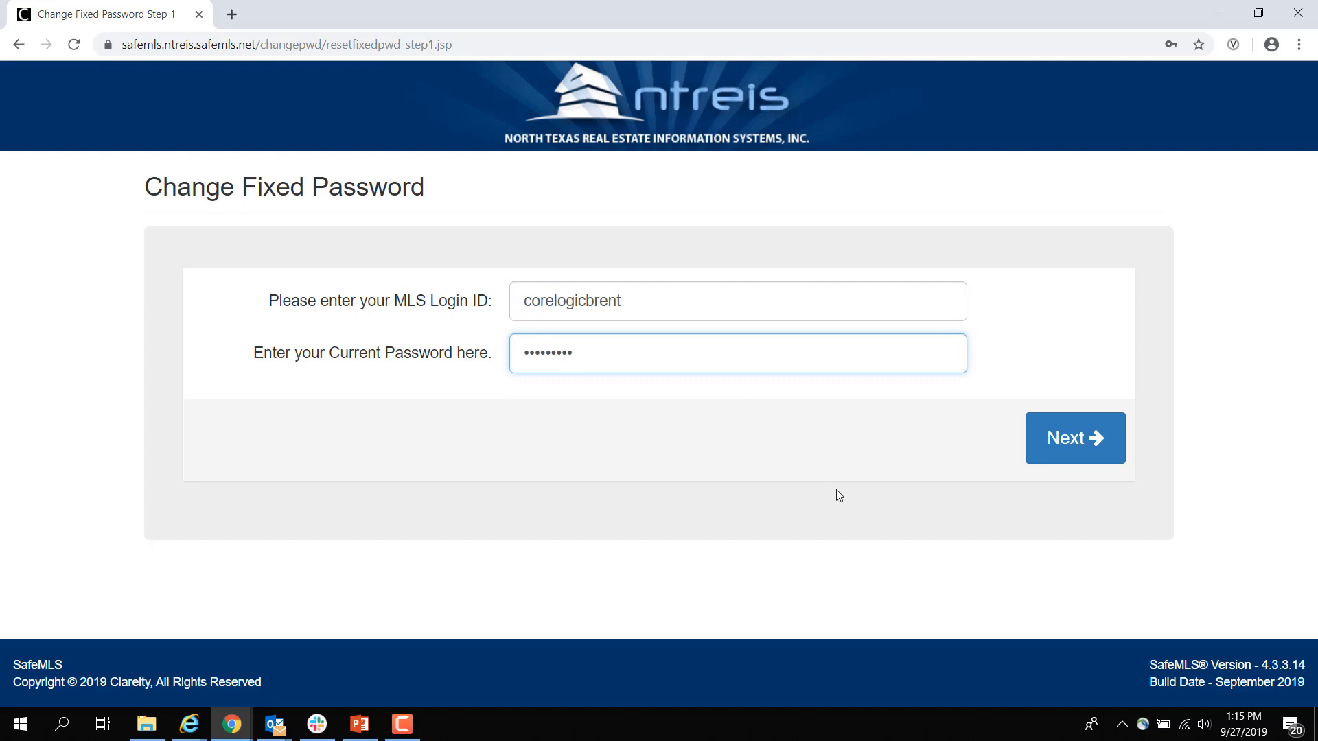
pyautogui.click(1079, 442)
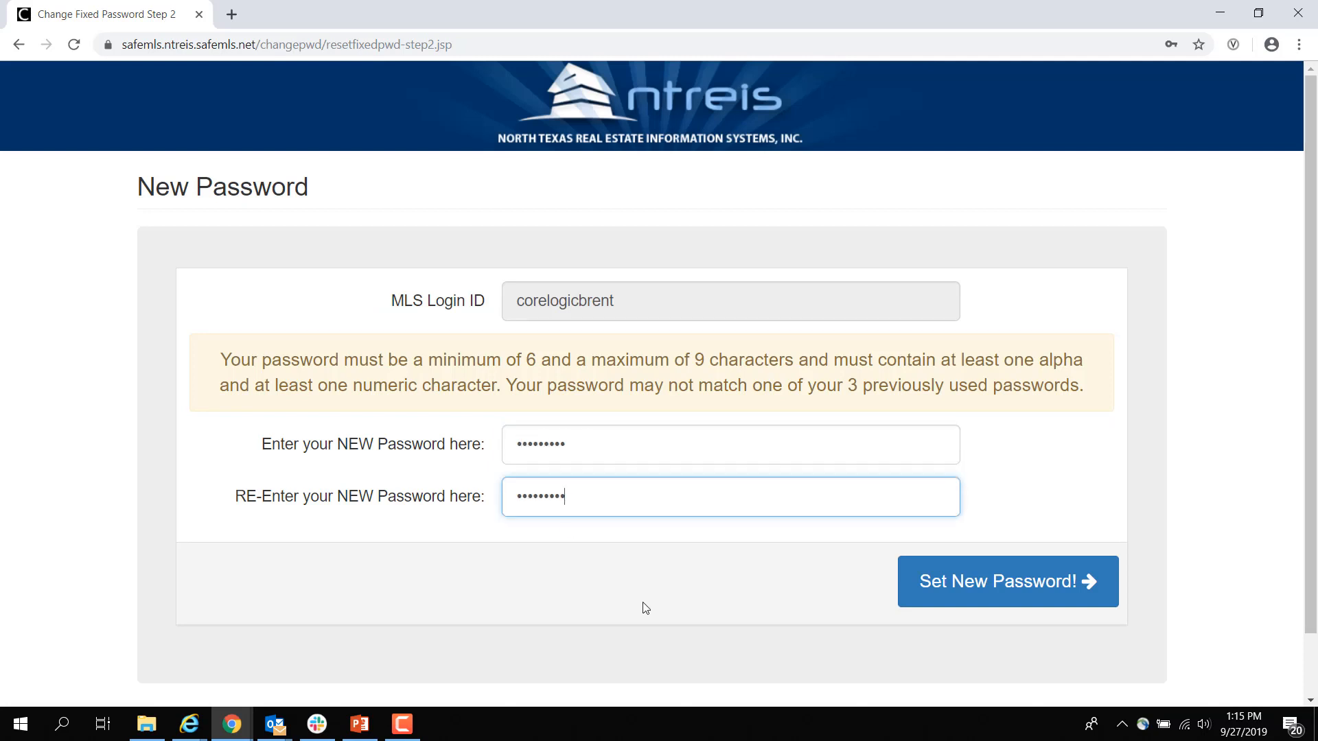
pyautogui.click(1013, 589)
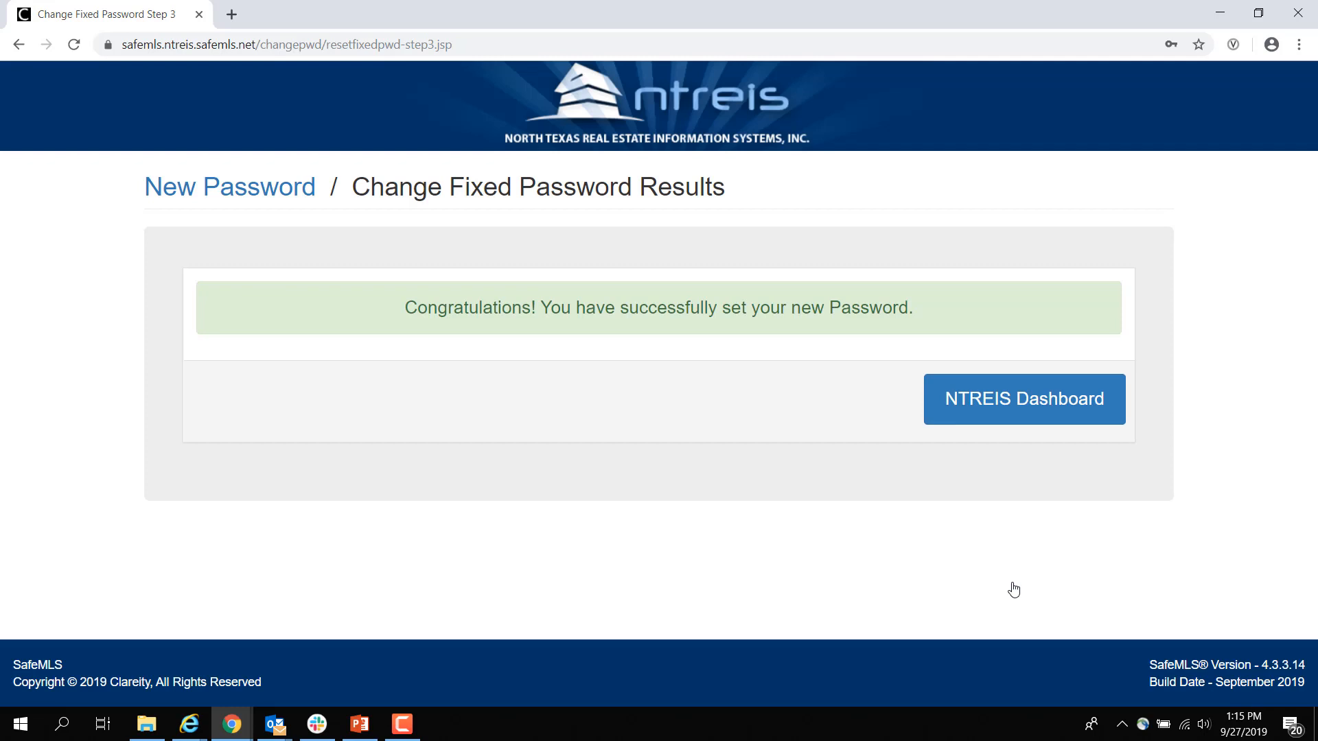
pyautogui.click(1062, 405)
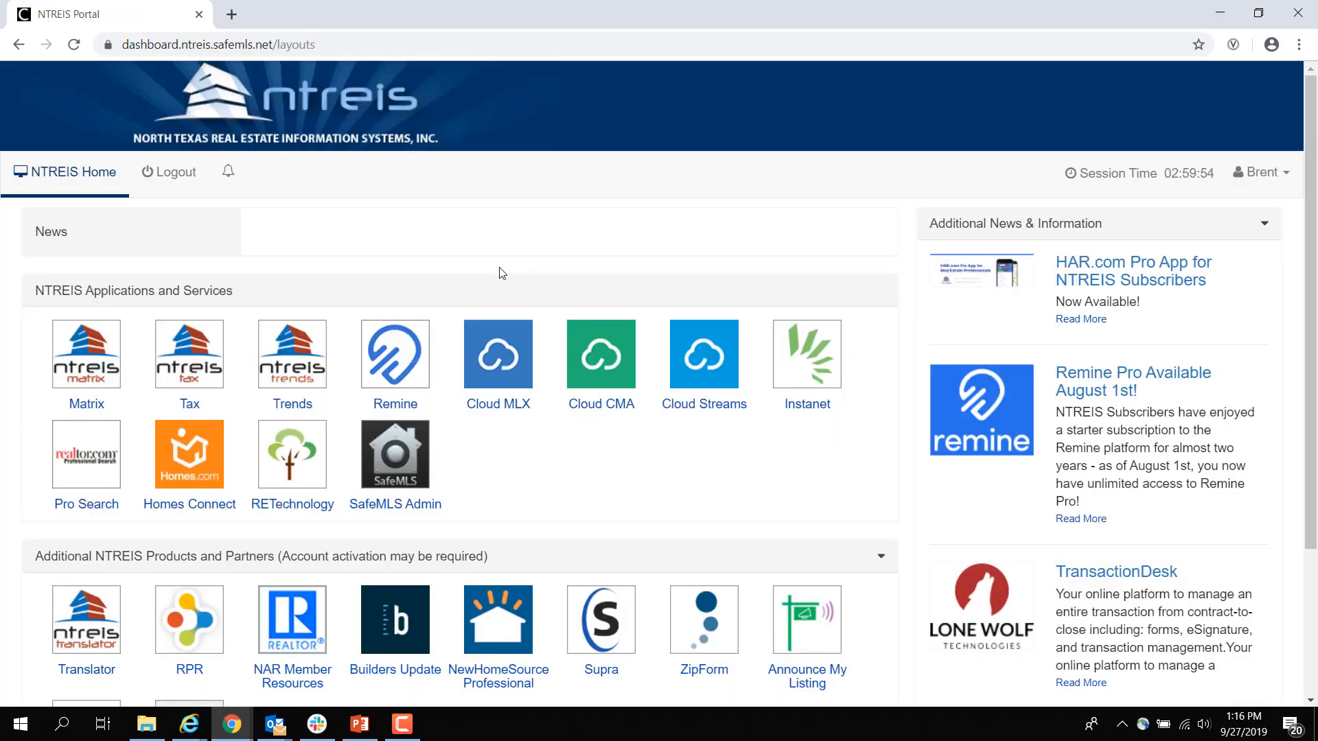
# - Open Matrix, then collapse and restore the Contact Requests widget, which moves below Additional
pyautogui.click(88, 362)
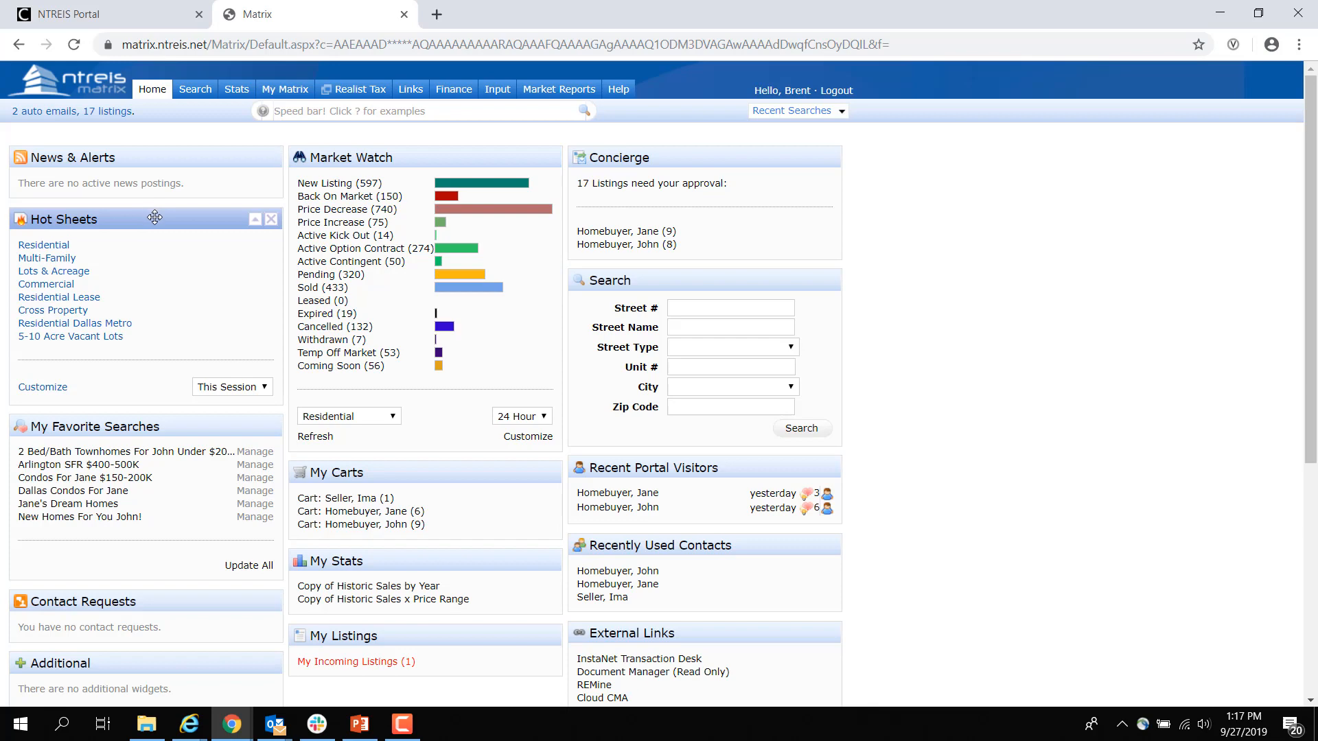
pyautogui.moveTo(155, 218)
pyautogui.mouseDown()
pyautogui.moveTo(152, 402)
pyautogui.moveTo(157, 214)
pyautogui.mouseUp()
pyautogui.scroll(-1, 176, 314)
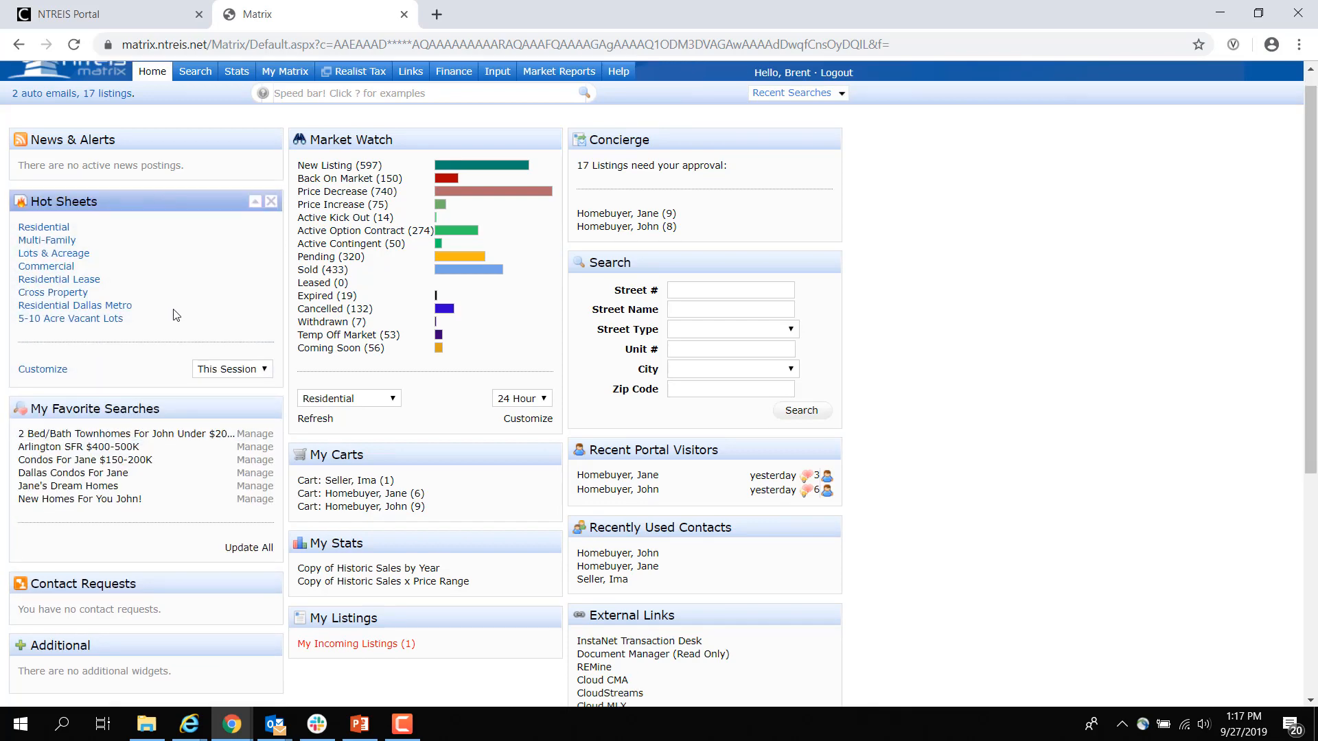
pyautogui.scroll(-3, 176, 314)
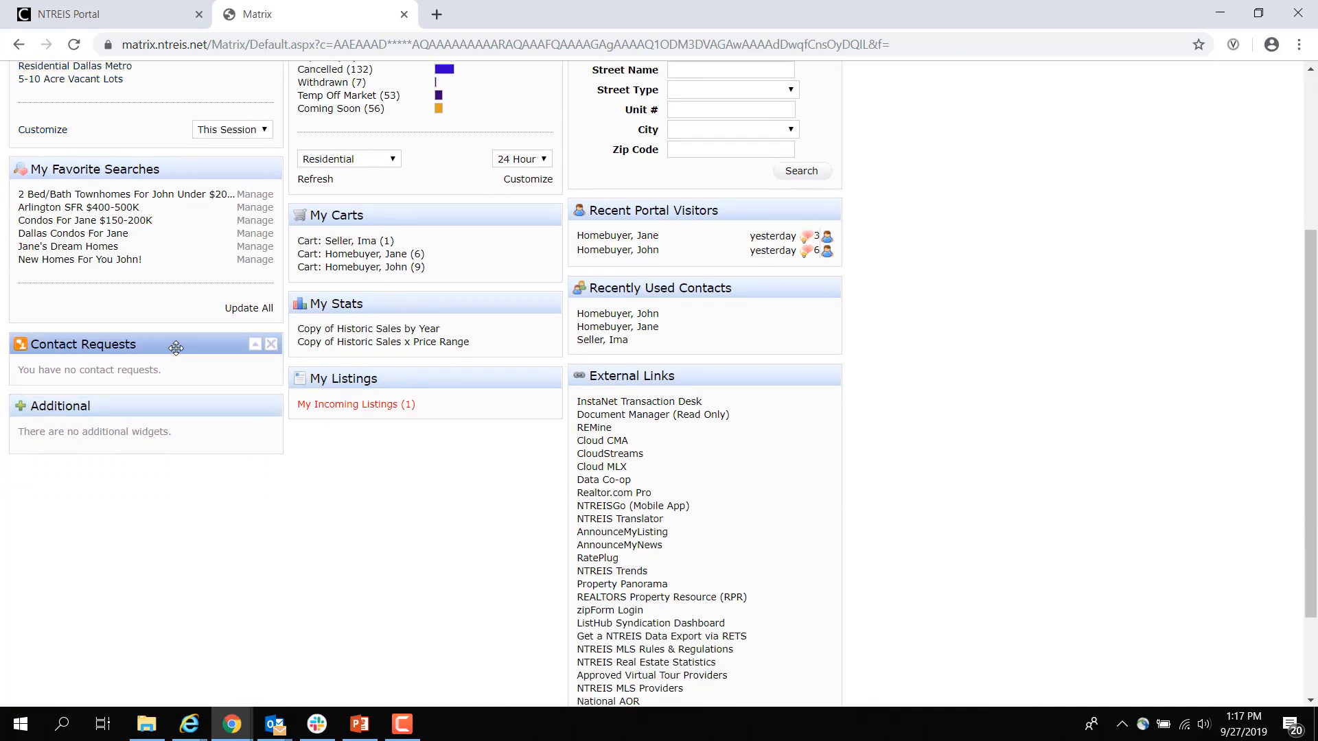
pyautogui.click(271, 348)
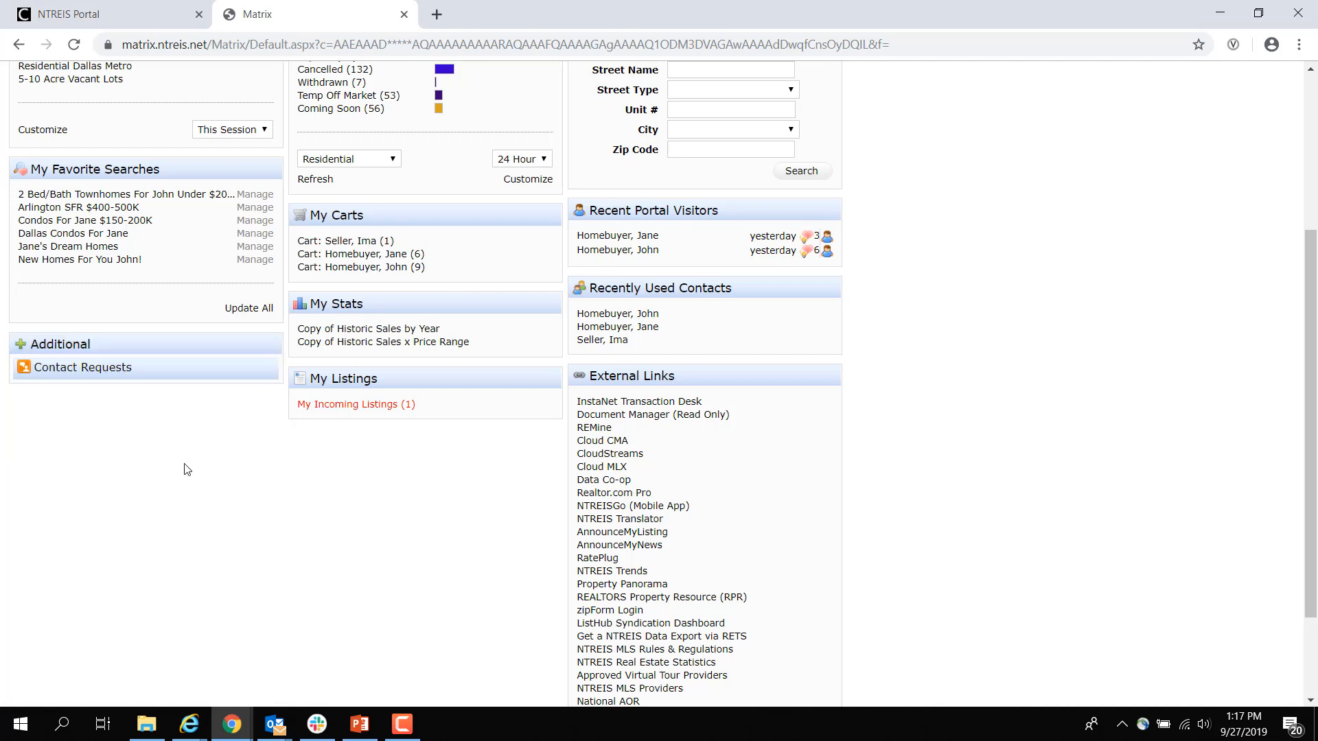
pyautogui.click(171, 371)
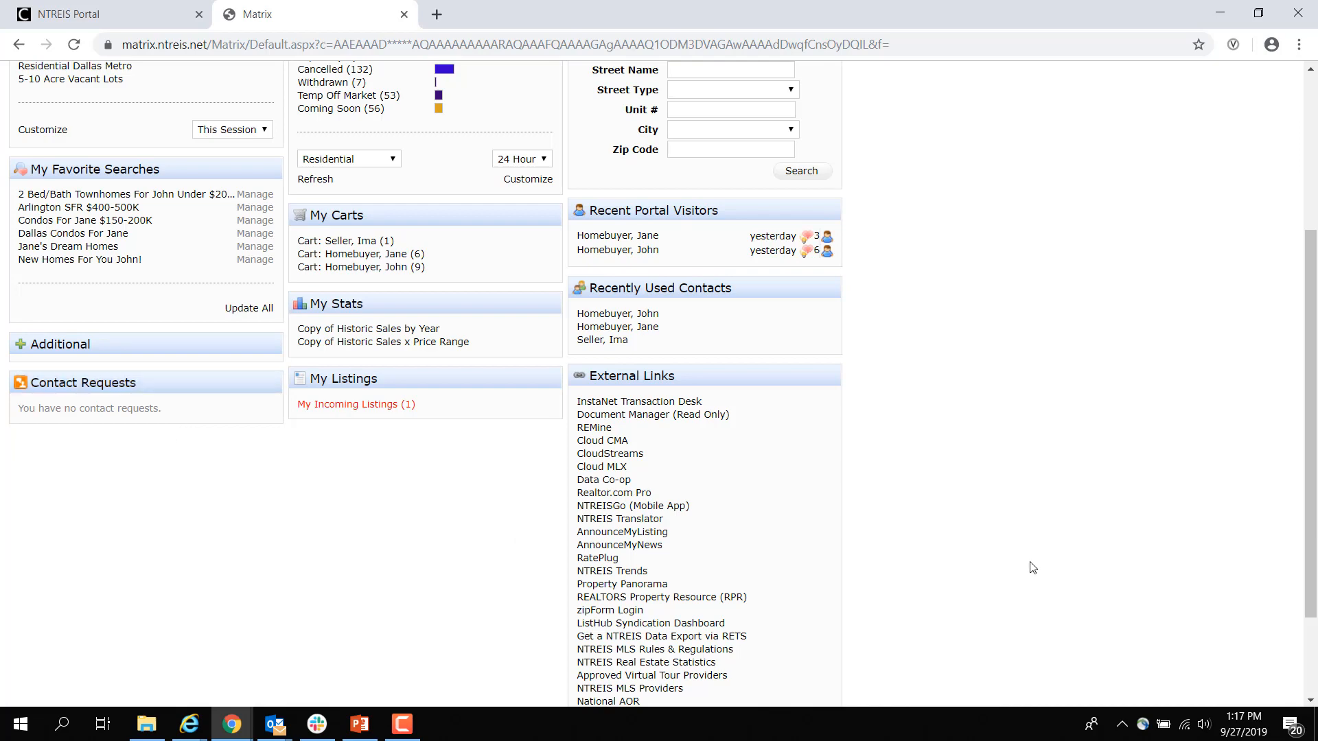
pyautogui.scroll(3, 1033, 567)
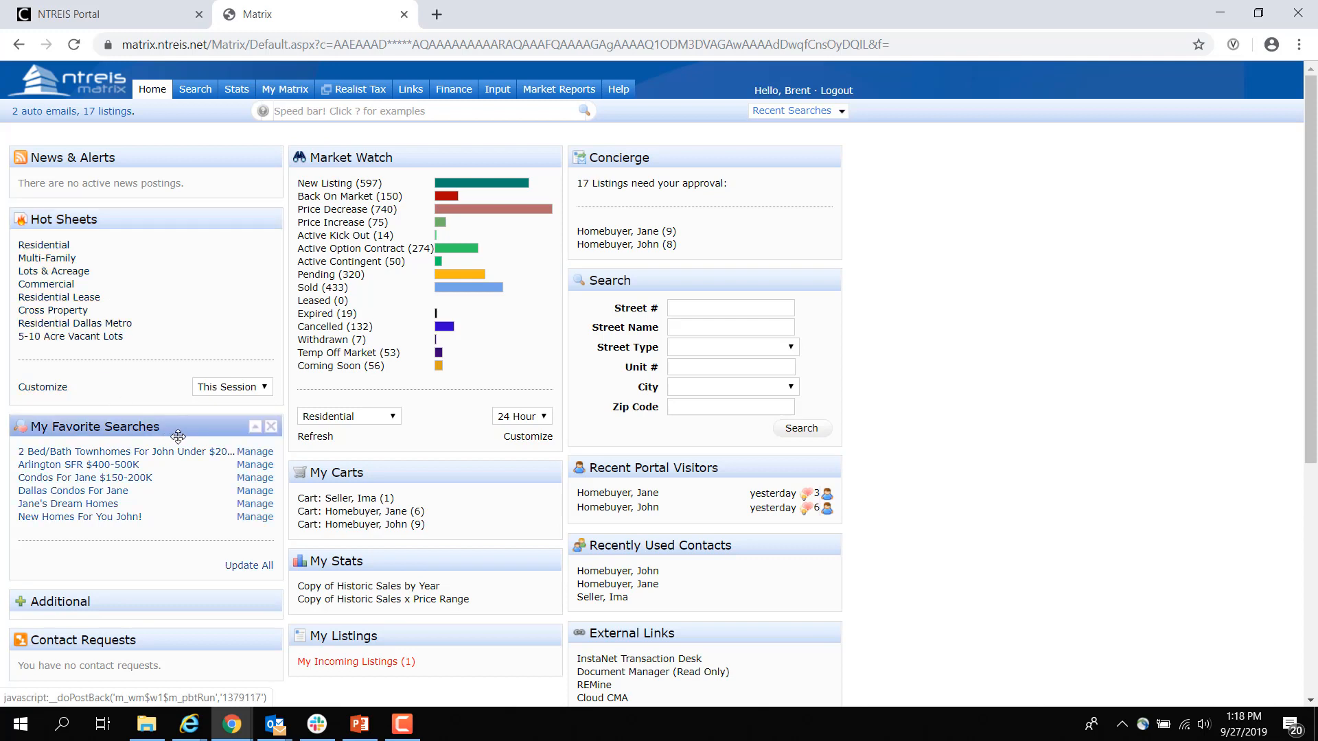
pyautogui.click(264, 388)
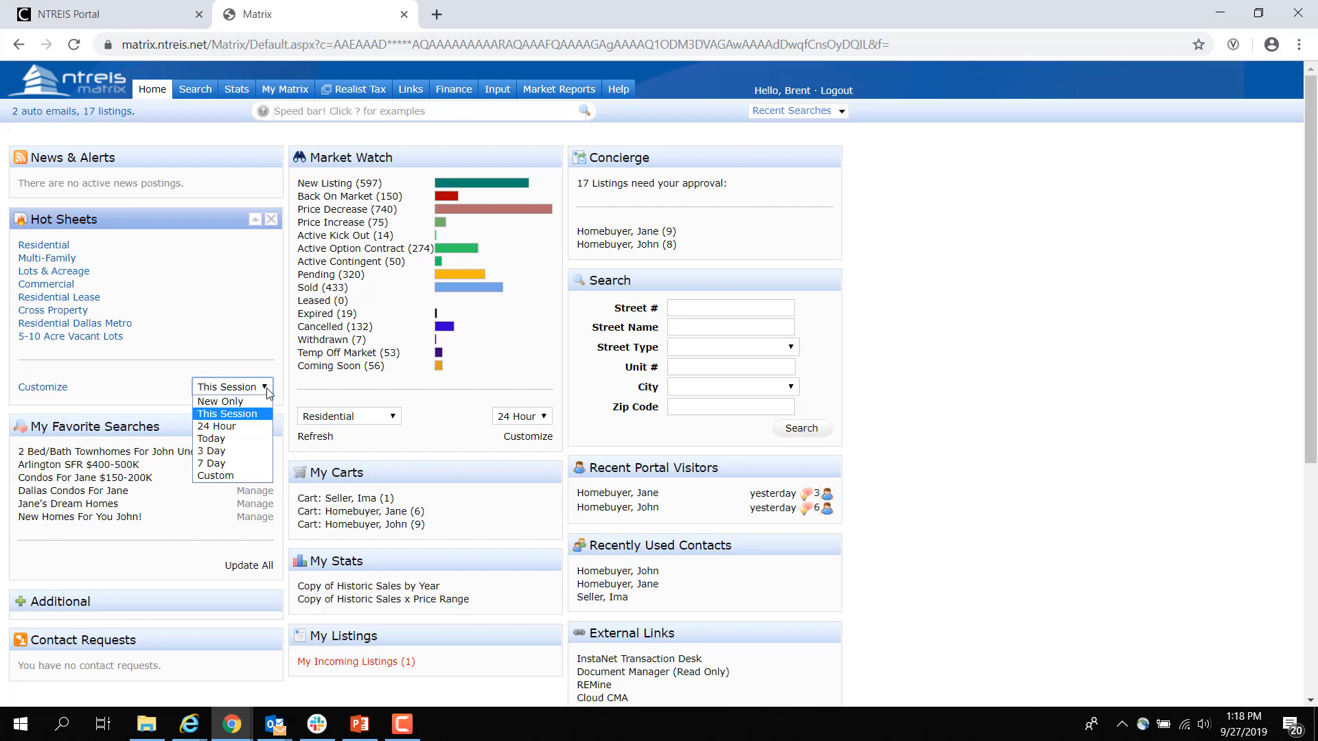
pyautogui.click(217, 320)
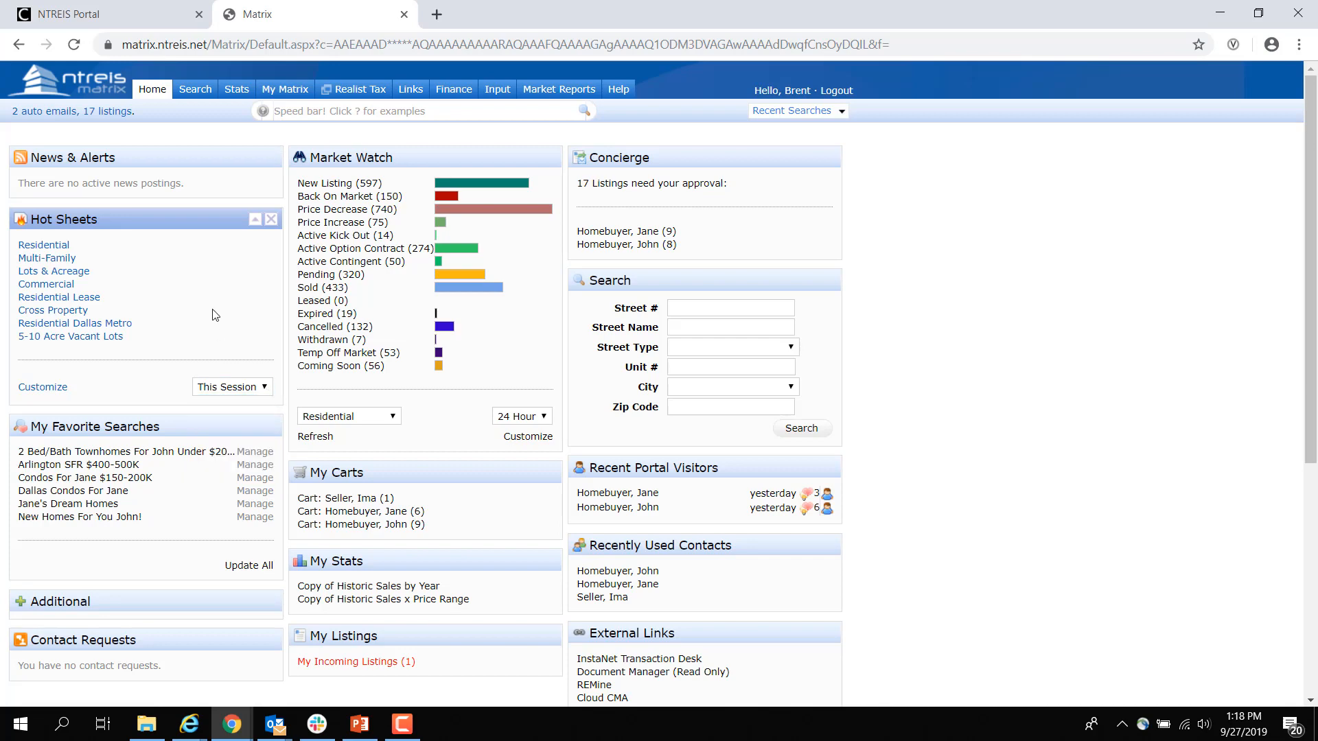
pyautogui.click(46, 246)
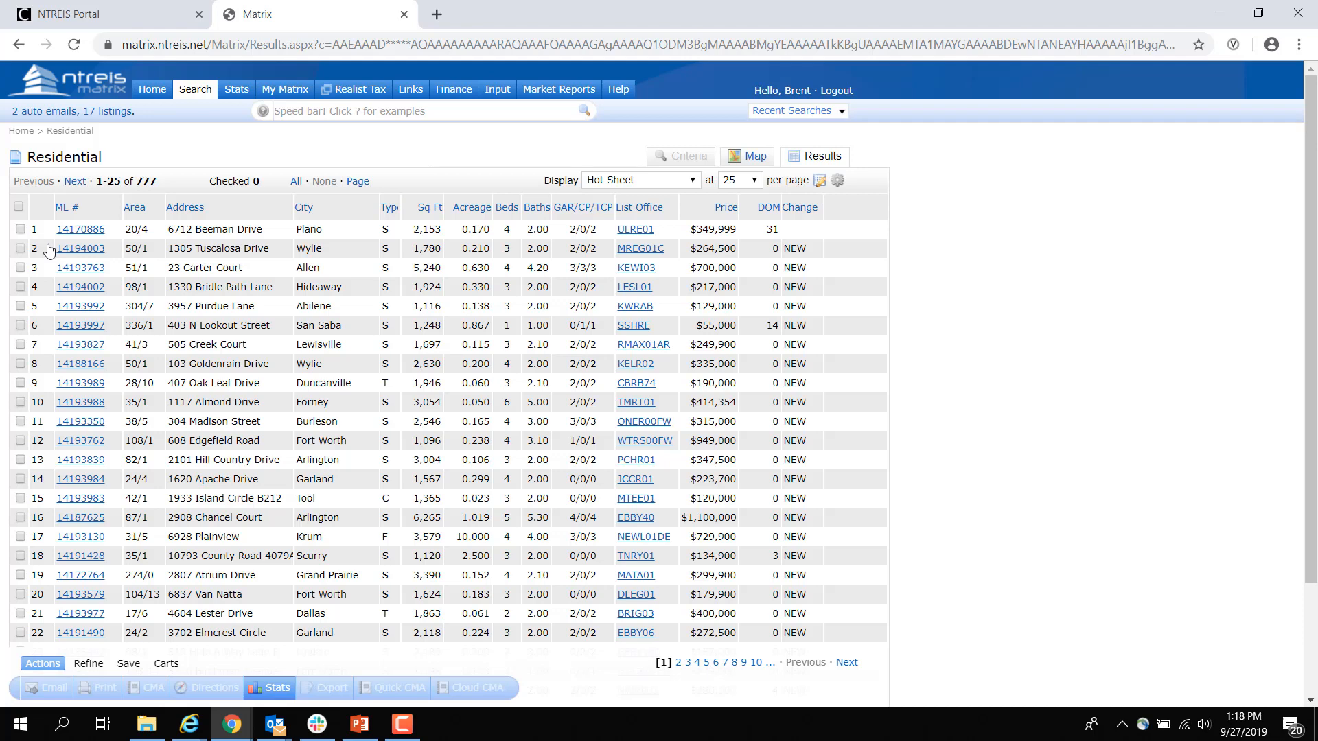
pyautogui.click(156, 95)
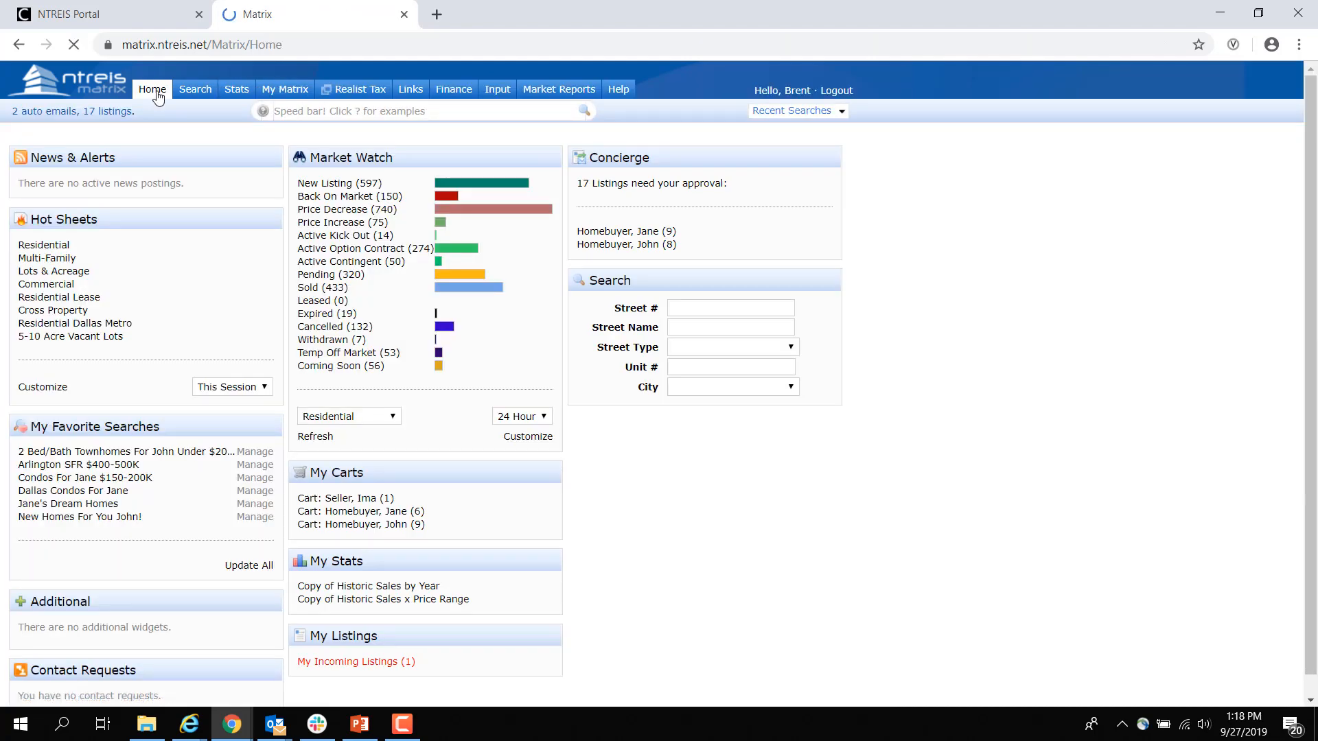
# - Add a new hot sheet named Residential Dallas and save it
pyautogui.click(51, 388)
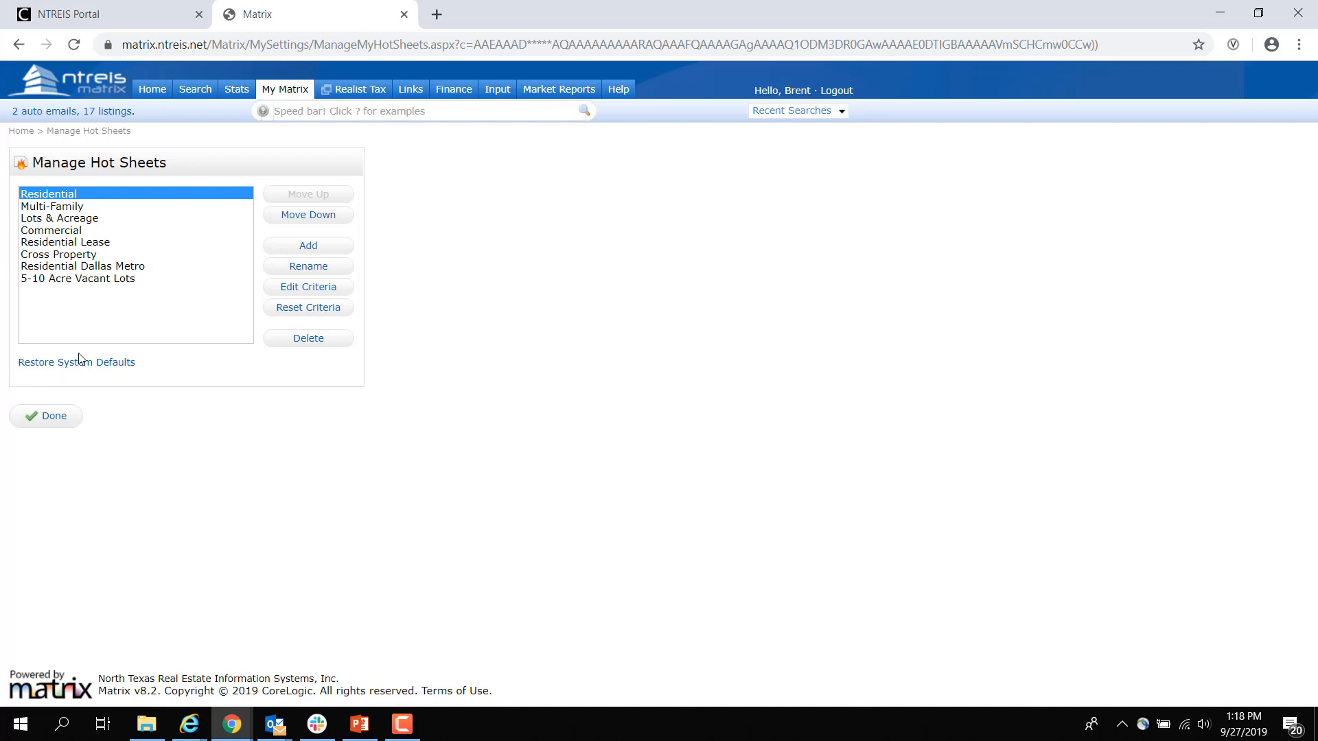
pyautogui.click(70, 197)
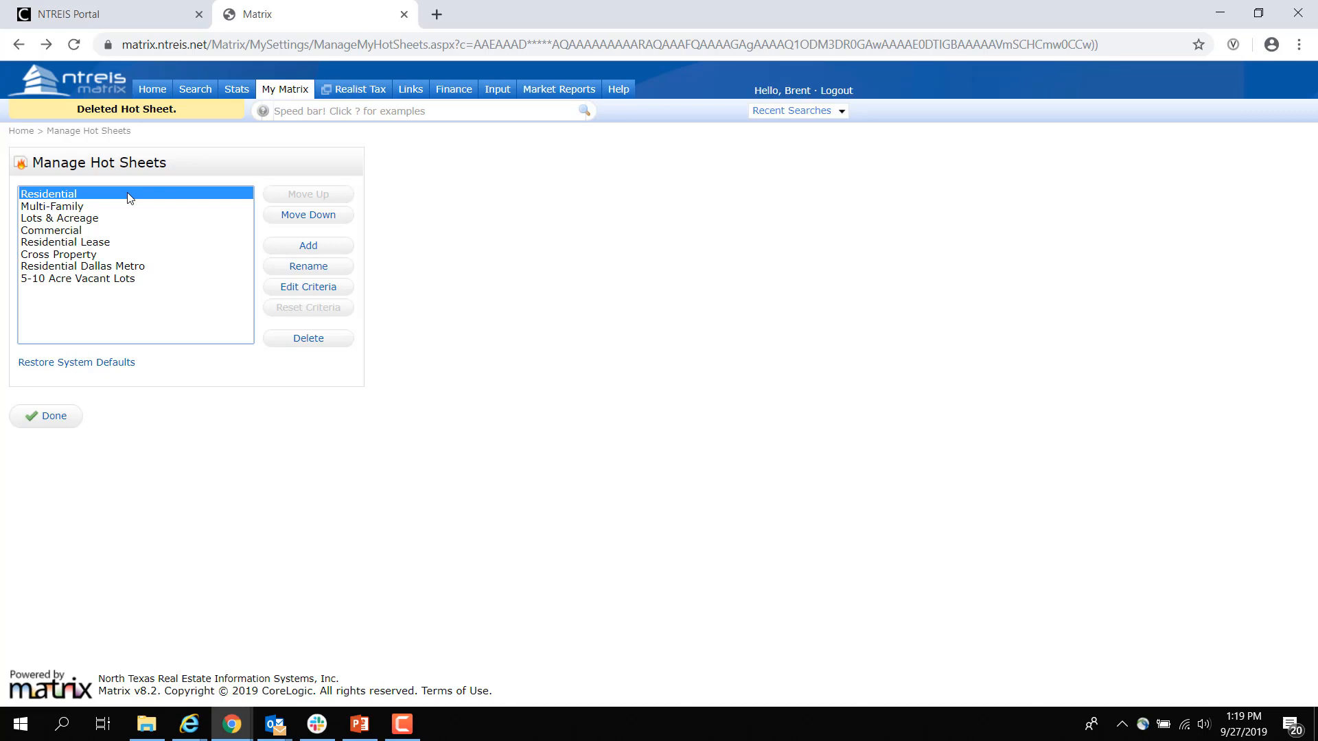
pyautogui.click(316, 251)
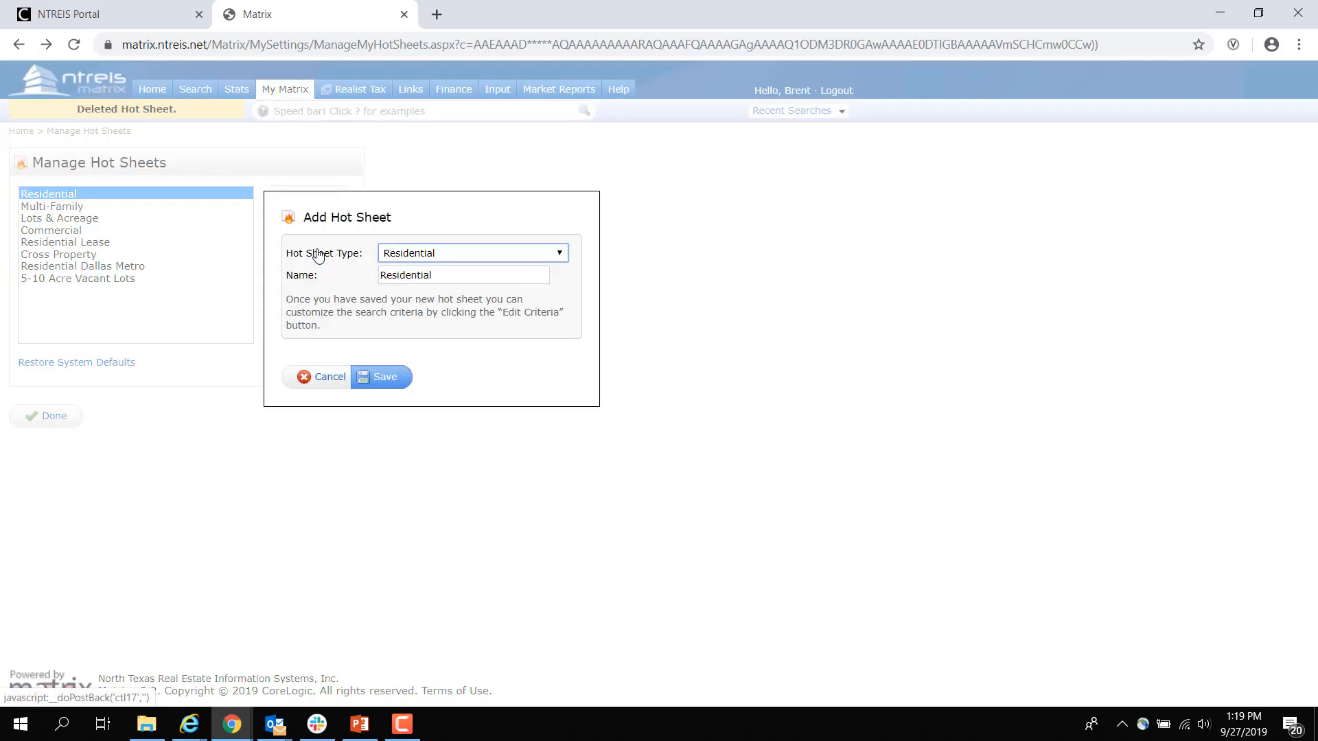
pyautogui.click(458, 273)
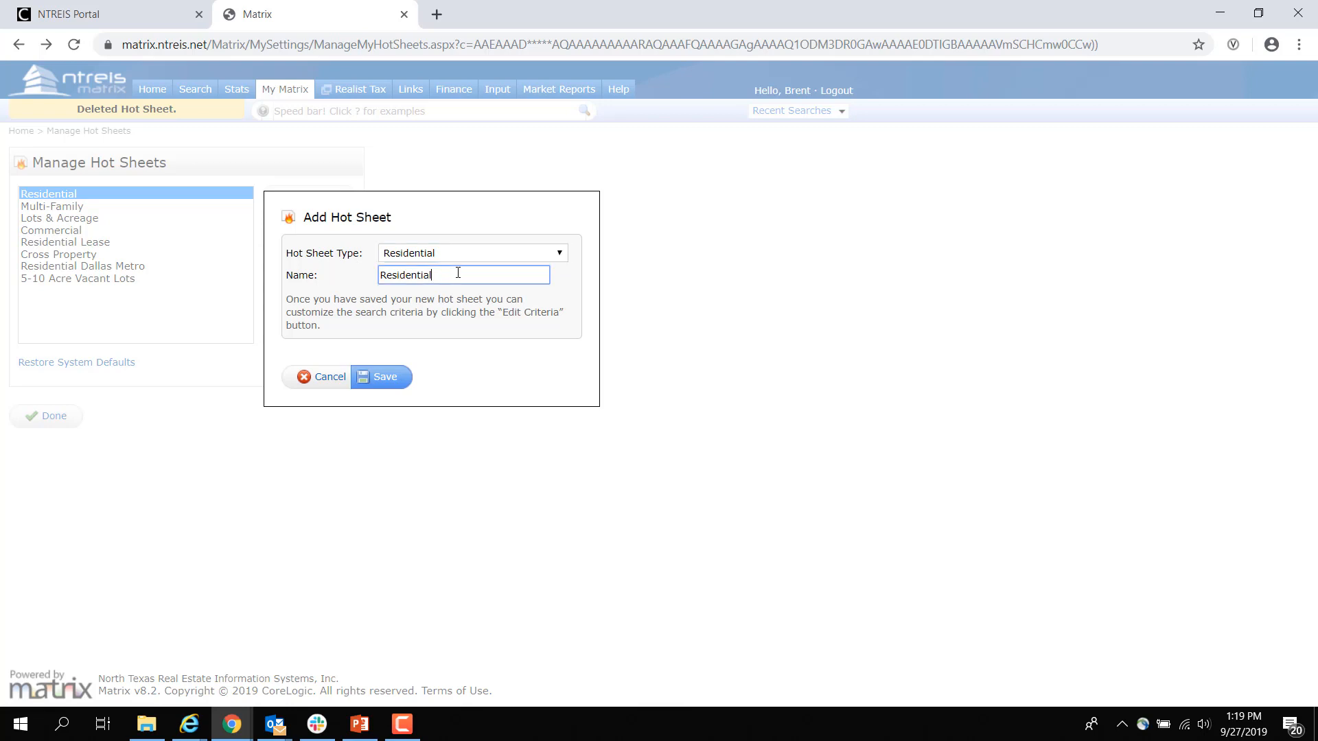
pyautogui.write('Dallas')
pyautogui.click(393, 382)
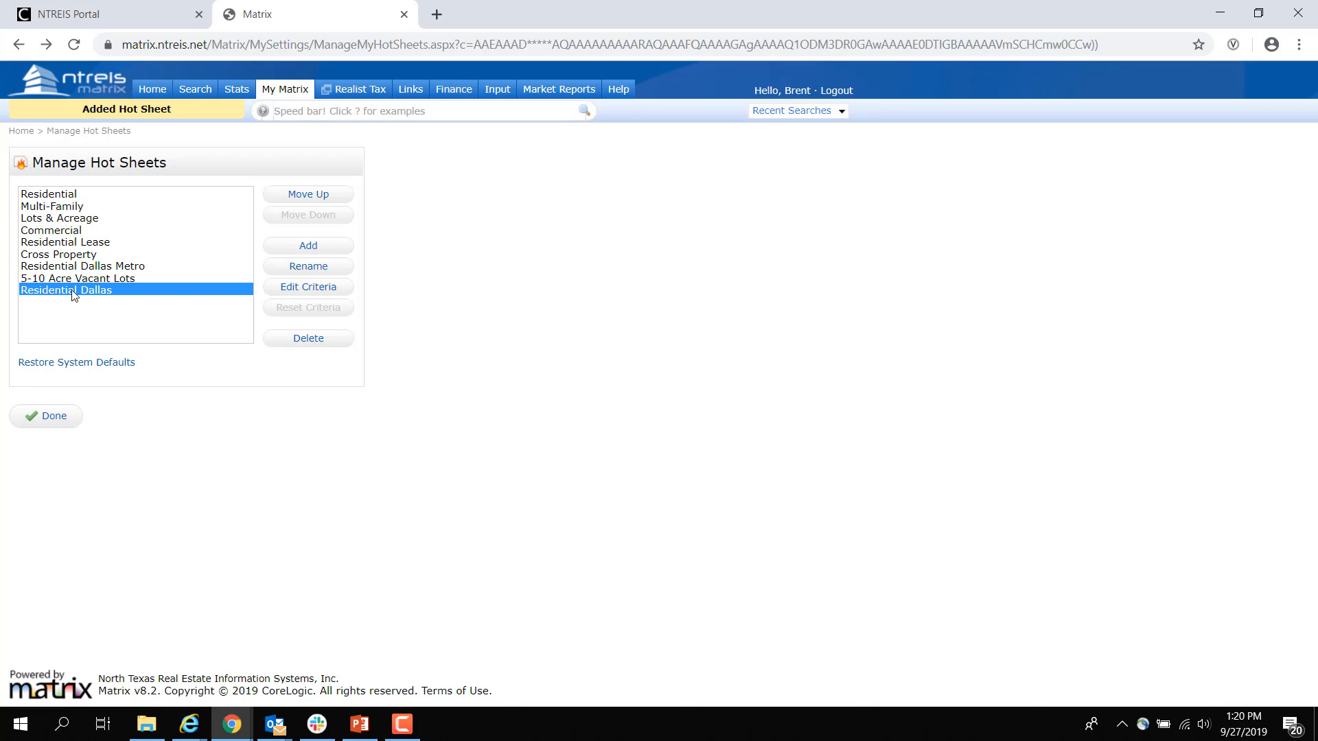
# - Limit the Residential Dallas hot sheet's City criterion to Dallas and finish customizing
pyautogui.click(314, 291)
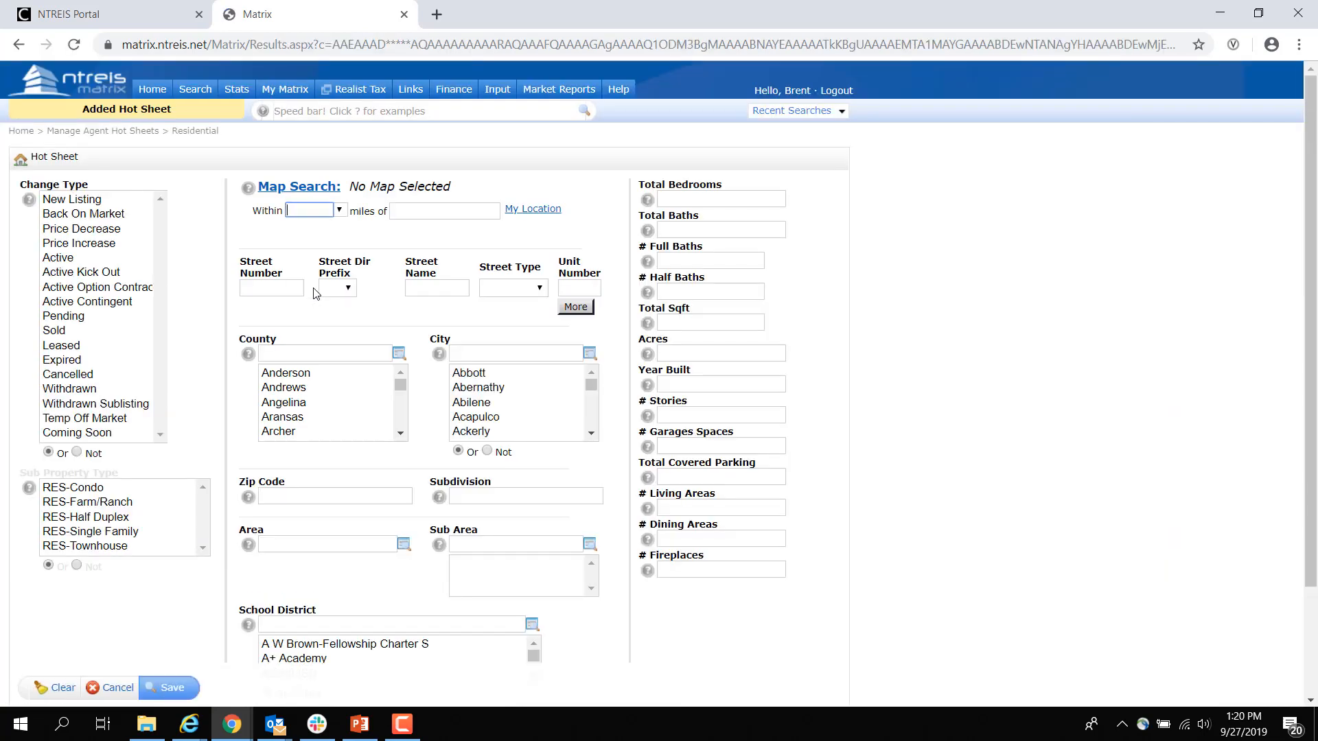
pyautogui.click(474, 393)
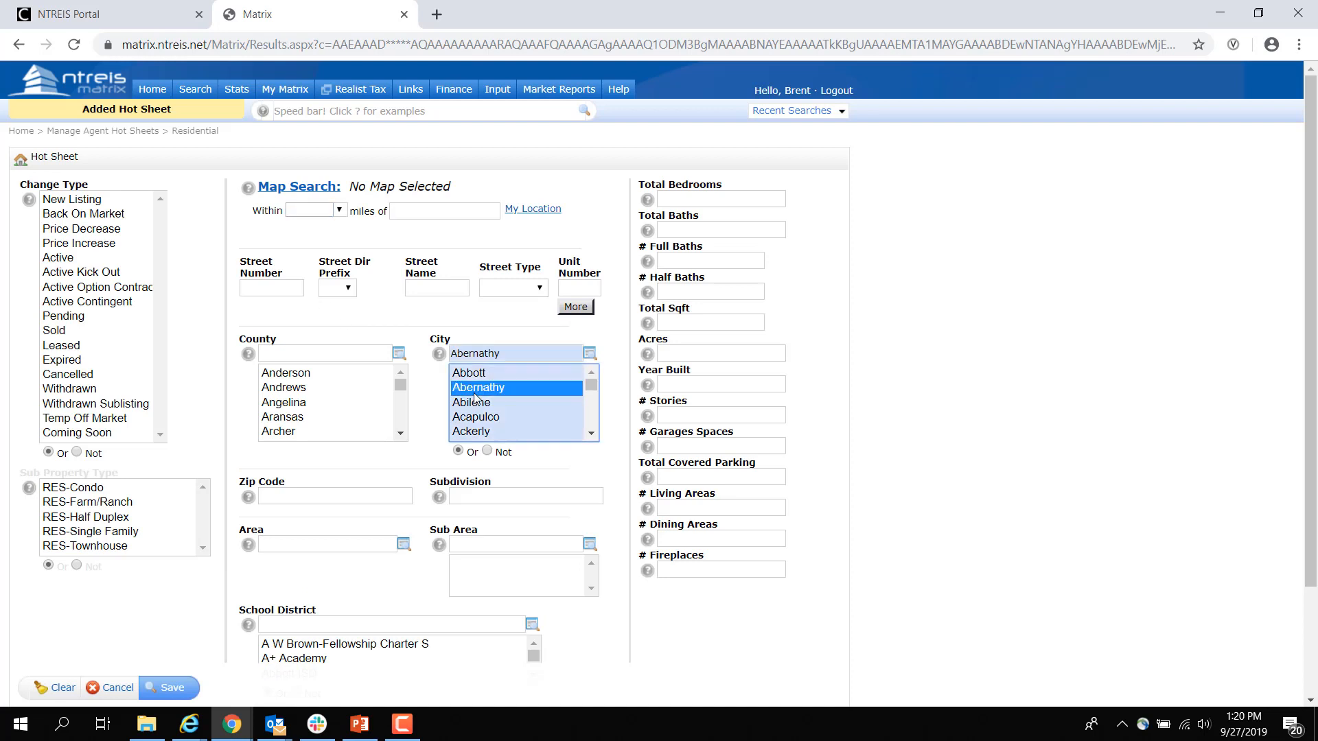
pyautogui.press('d')
pyautogui.scroll(-2, 485, 398)
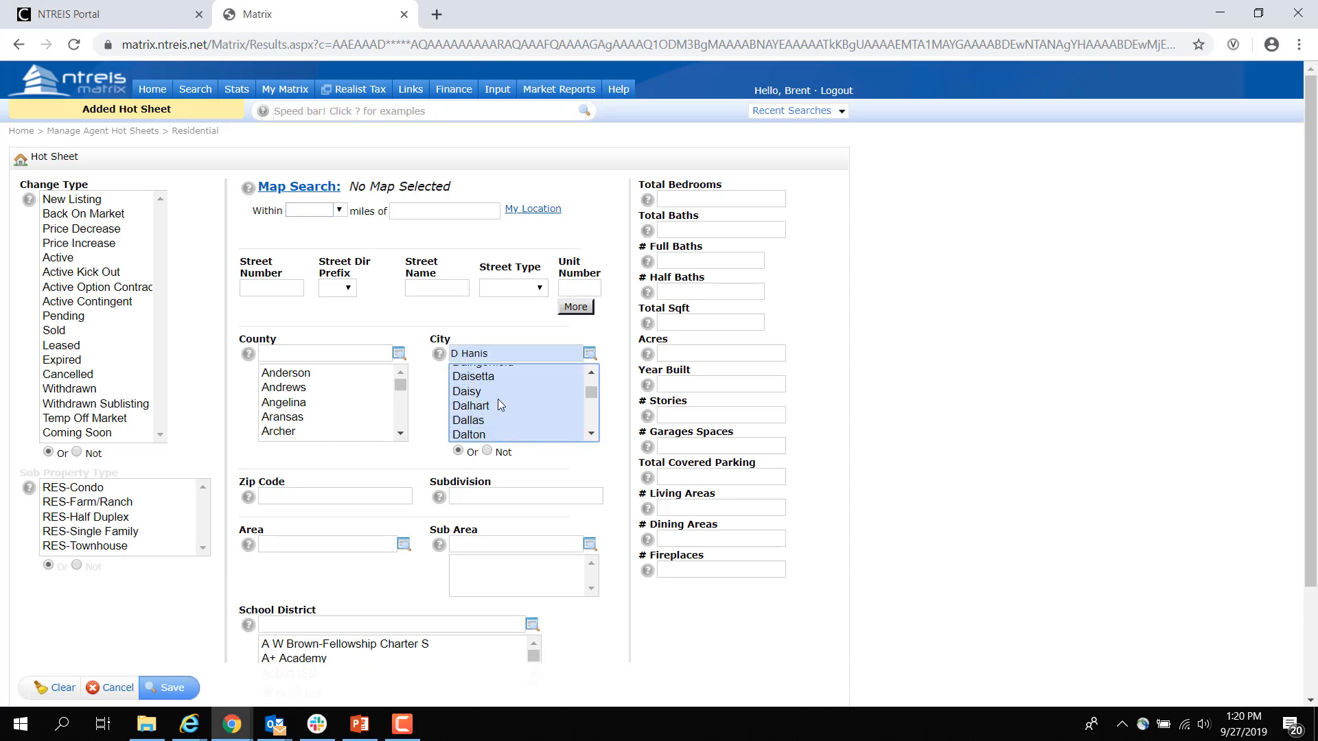
pyautogui.click(483, 420)
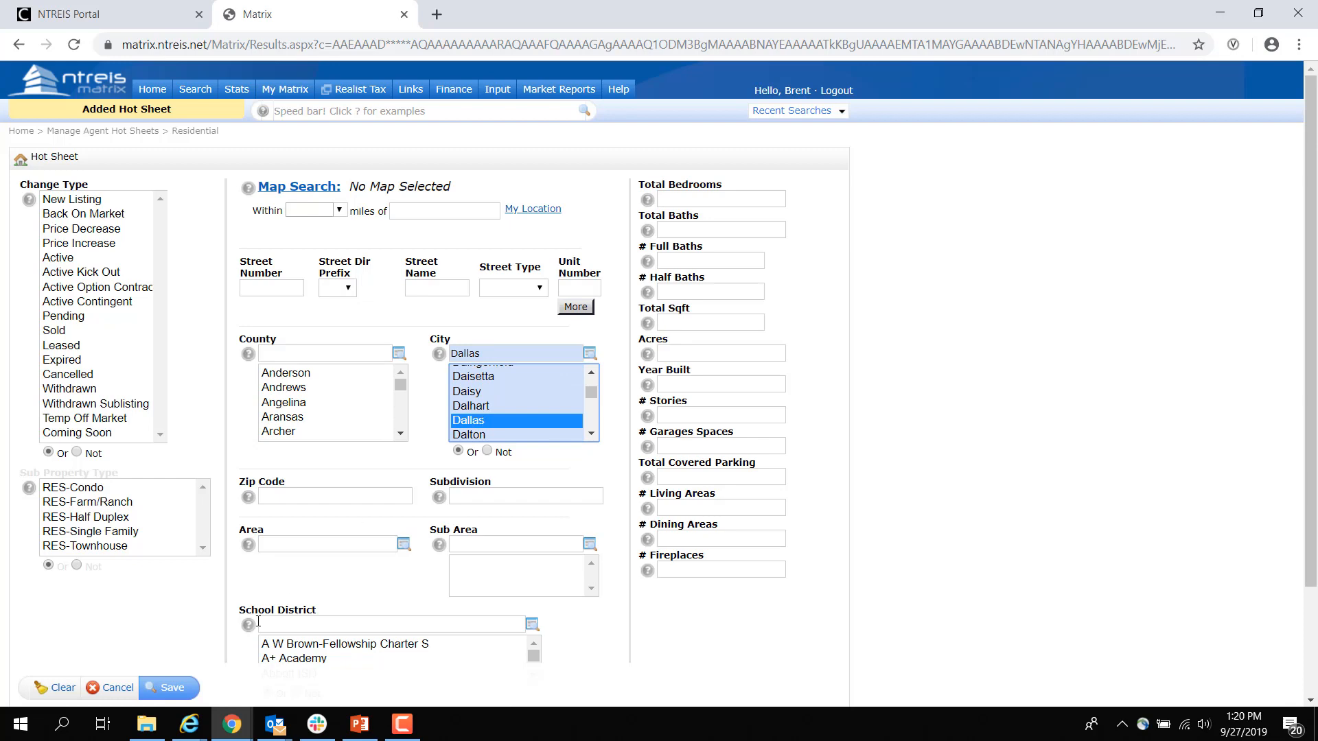
pyautogui.click(173, 688)
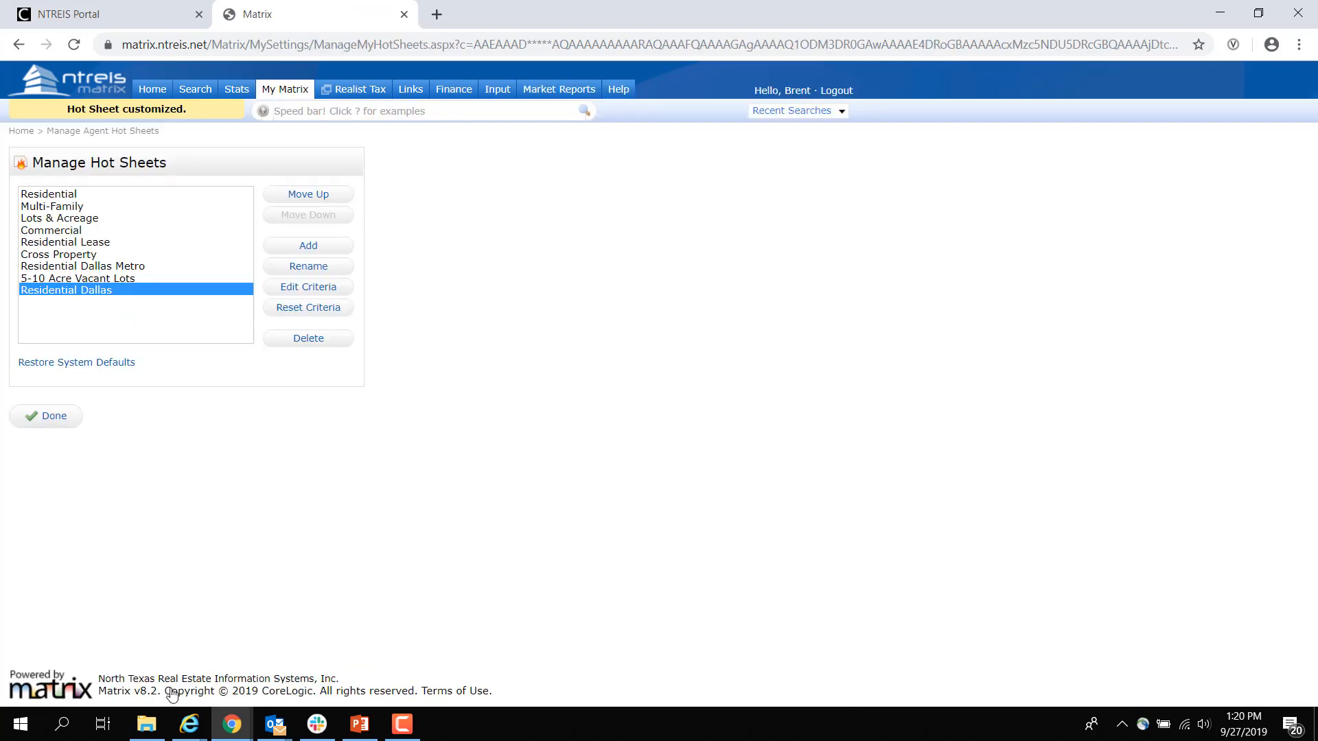
pyautogui.click(55, 420)
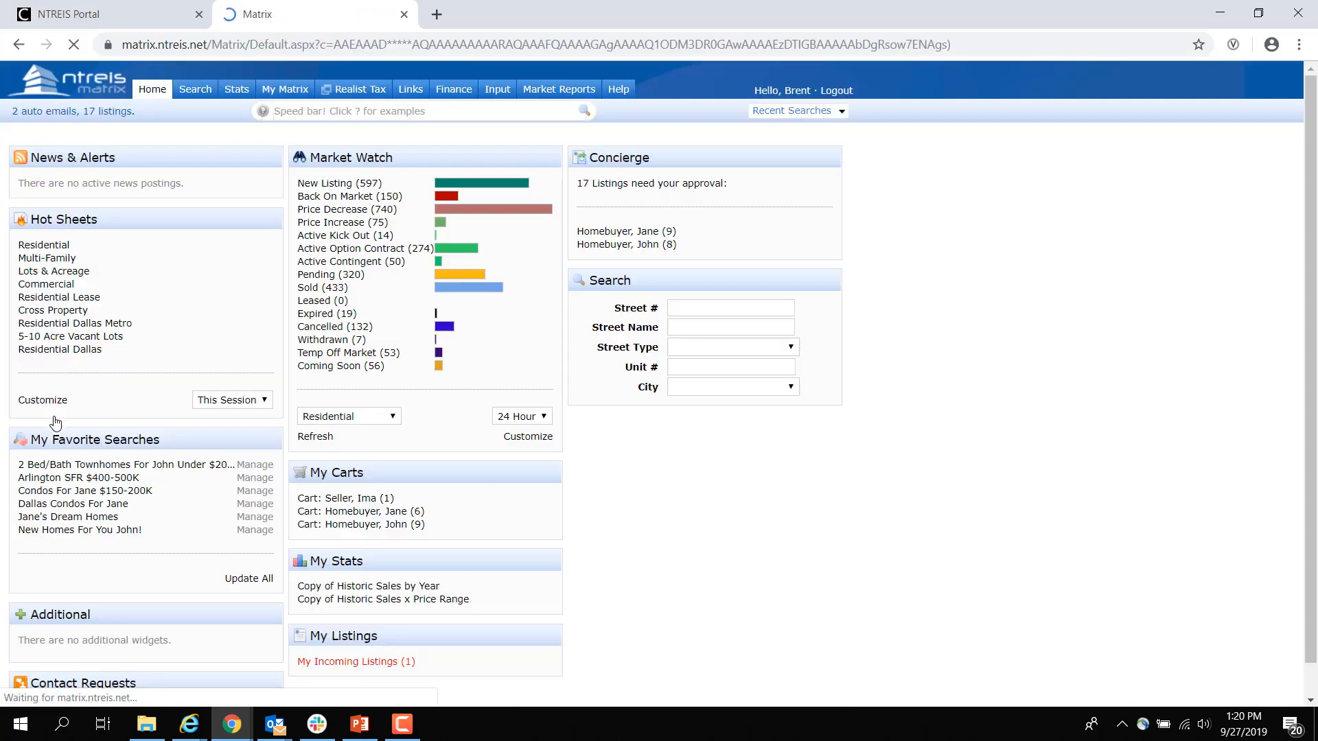
pyautogui.click(62, 351)
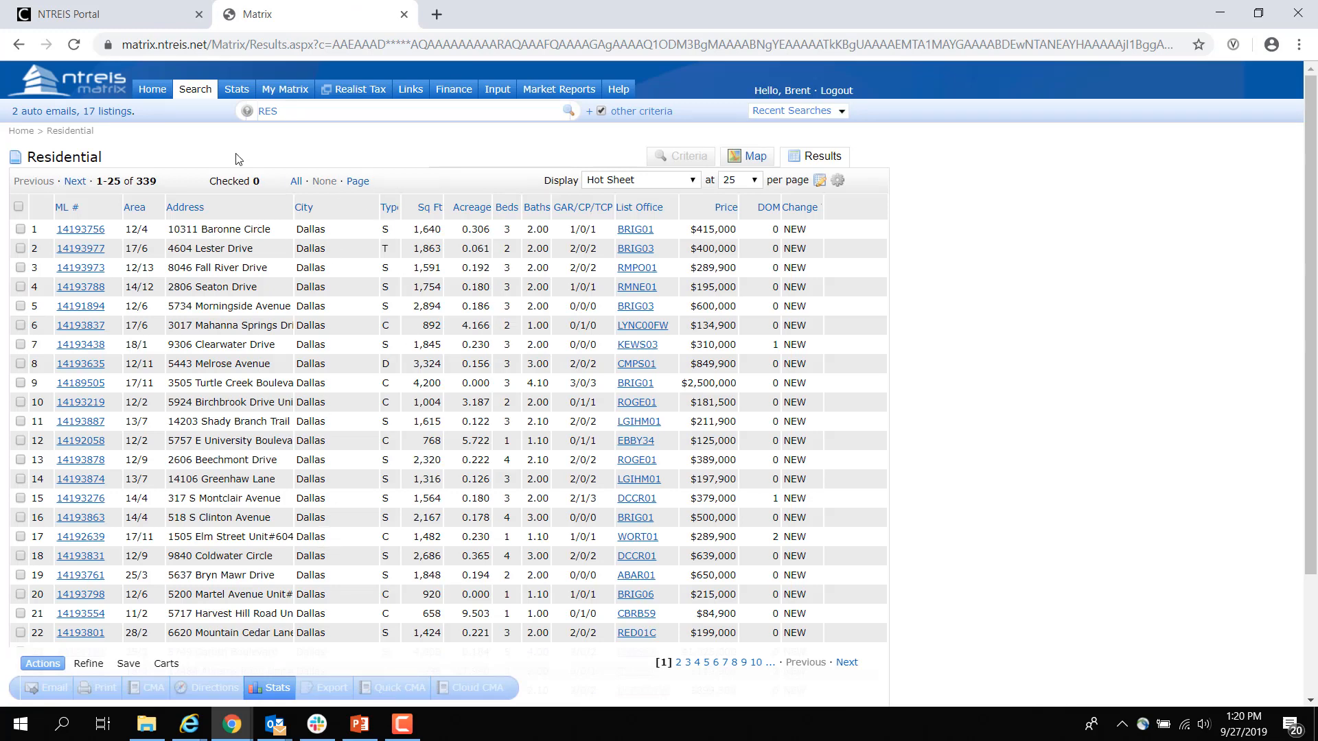
pyautogui.click(152, 89)
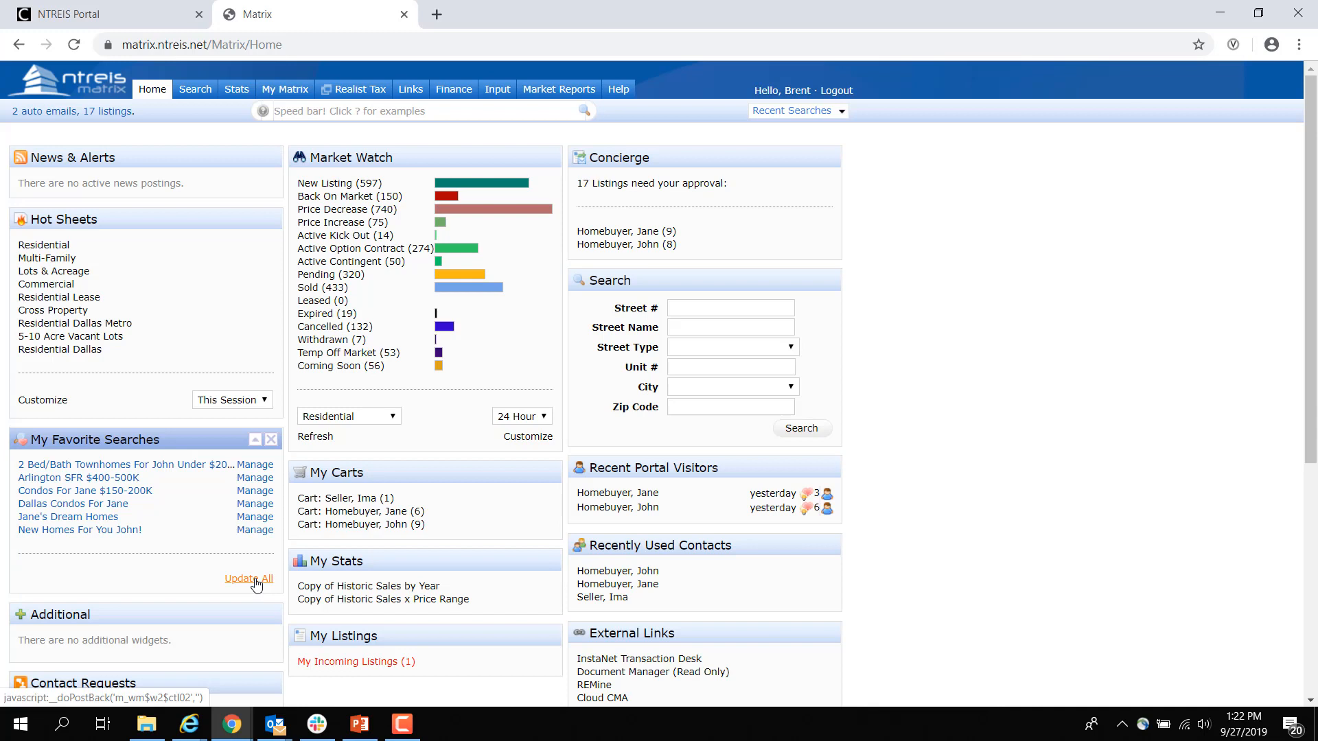
# - Review the townhomes saved search's settings and criteria without changing anything
pyautogui.click(261, 466)
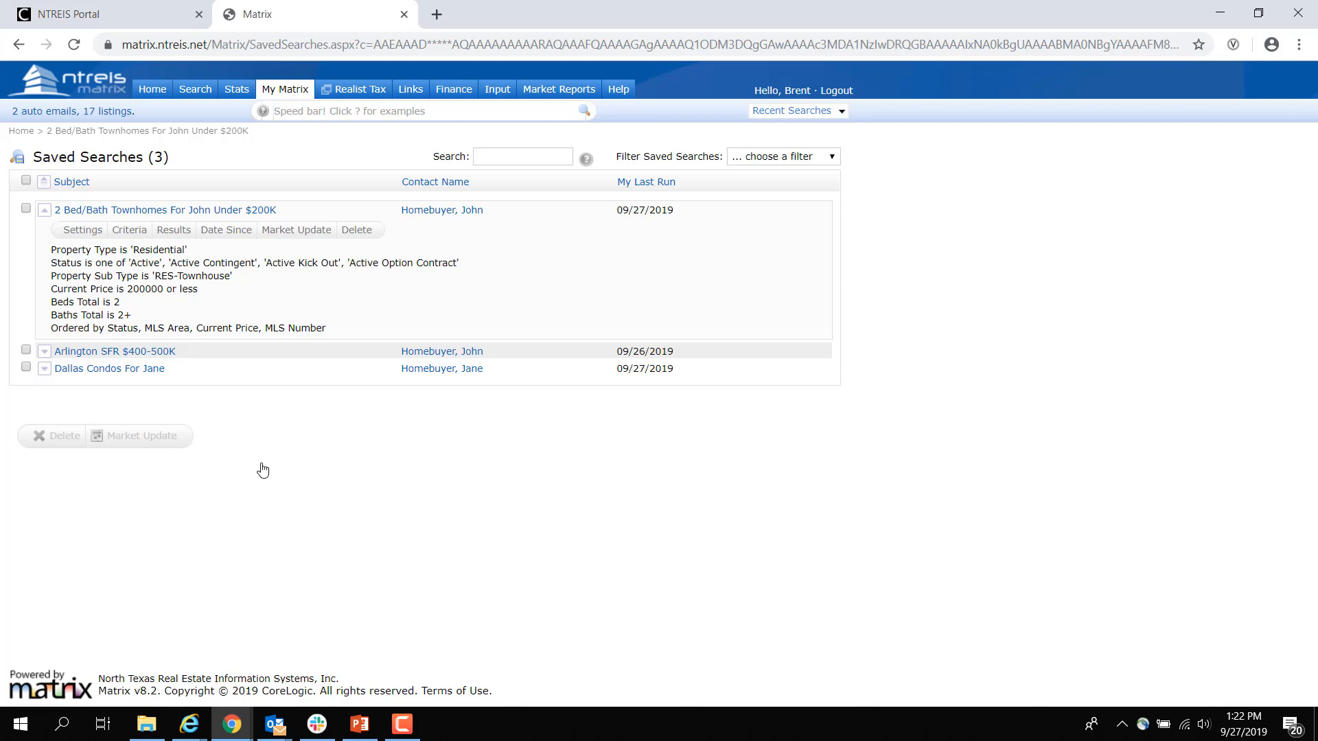
pyautogui.click(82, 231)
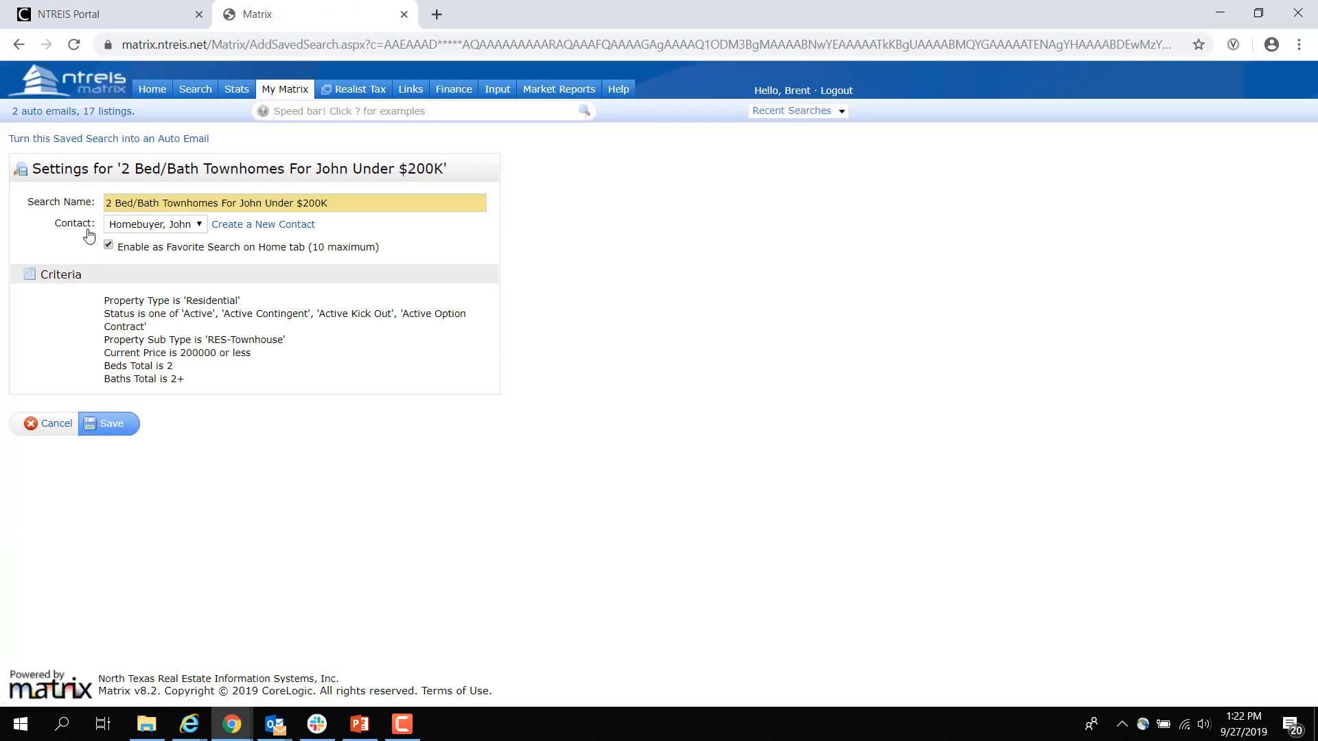
pyautogui.click(53, 424)
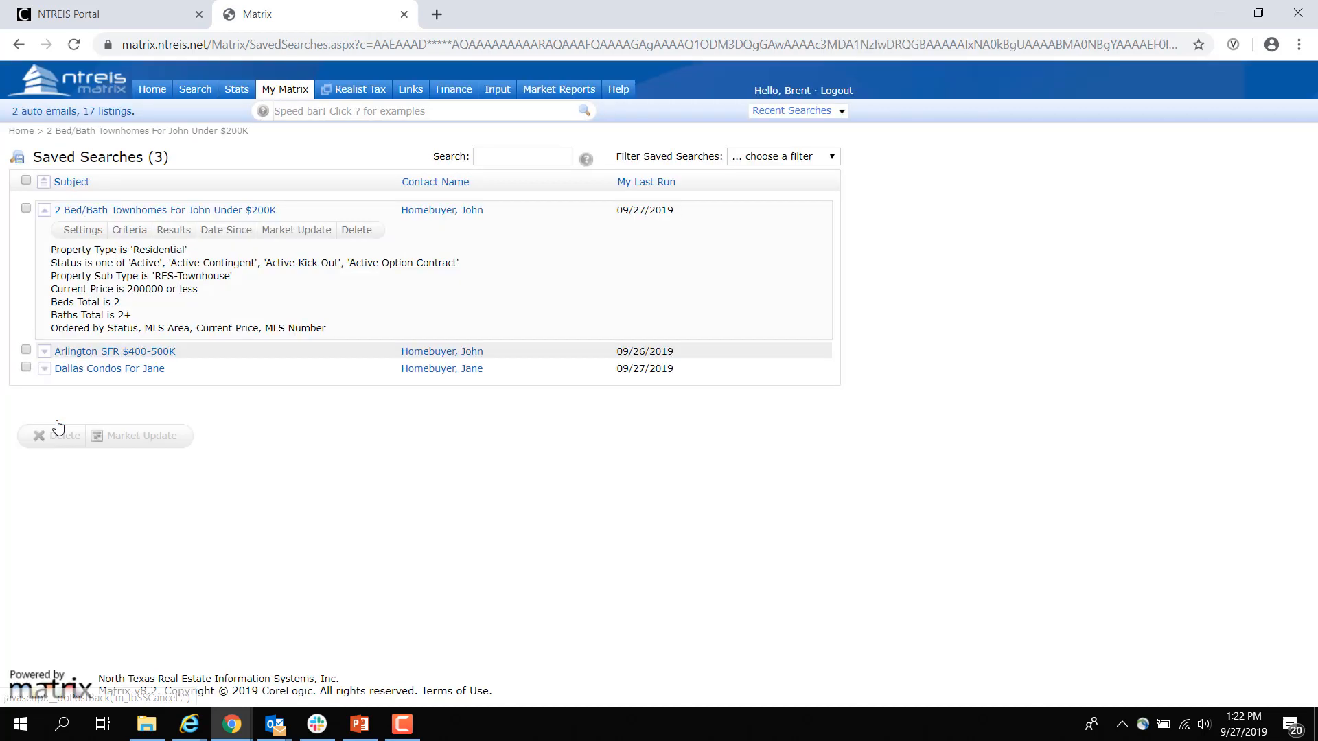
pyautogui.click(130, 230)
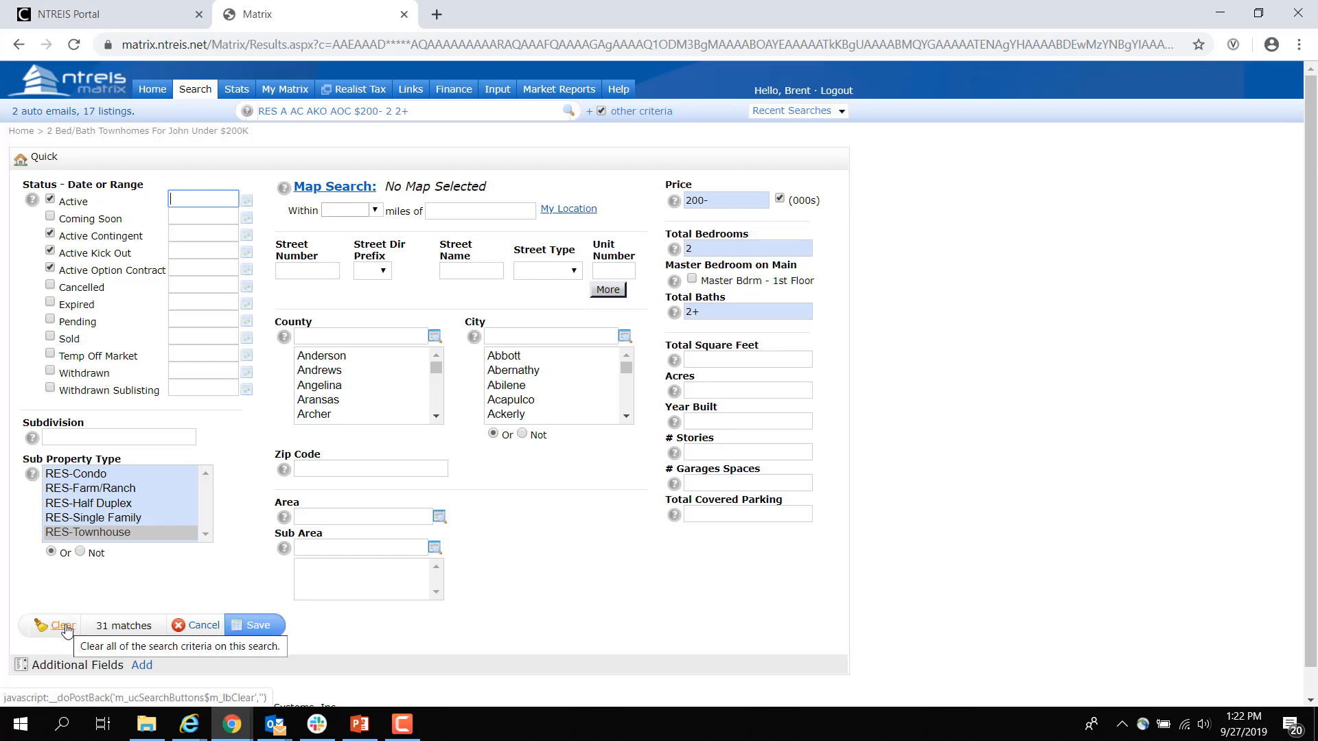
pyautogui.click(18, 44)
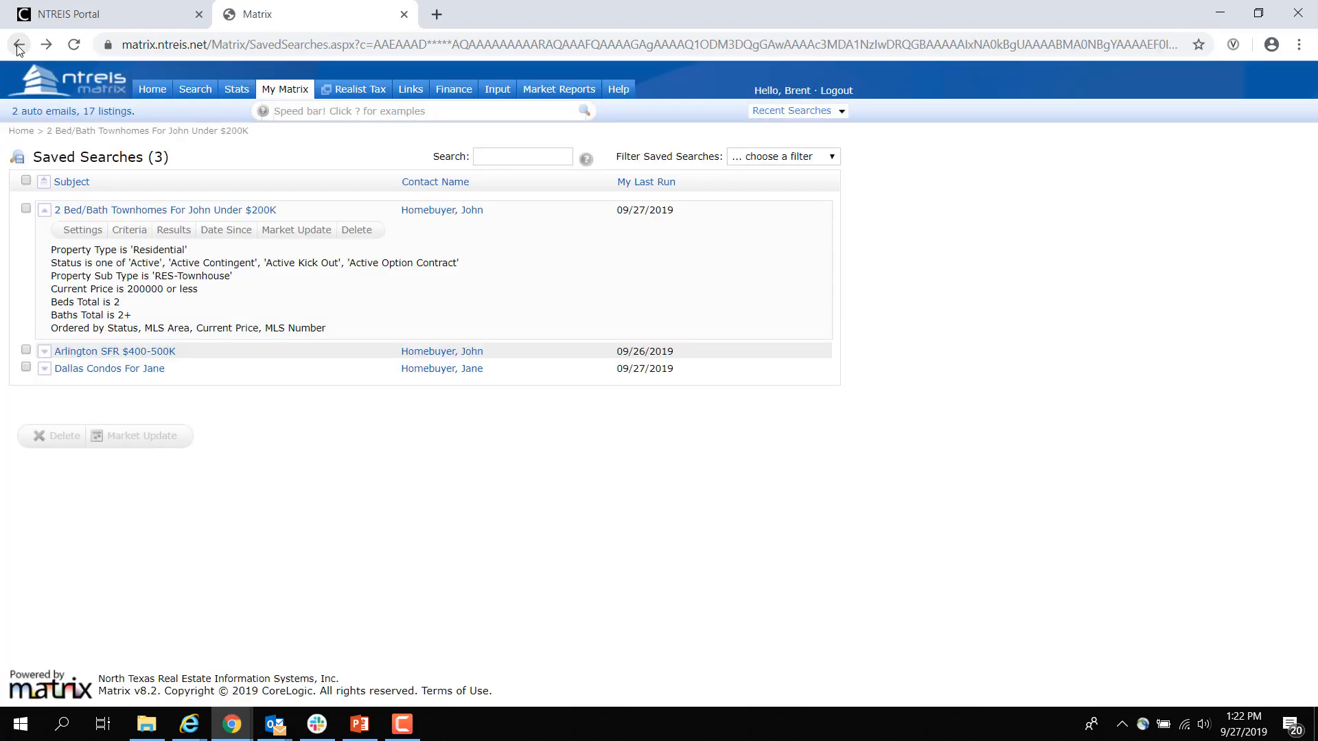
# - Check the search's results and listings new since last run, then cancel Market Update
pyautogui.click(182, 235)
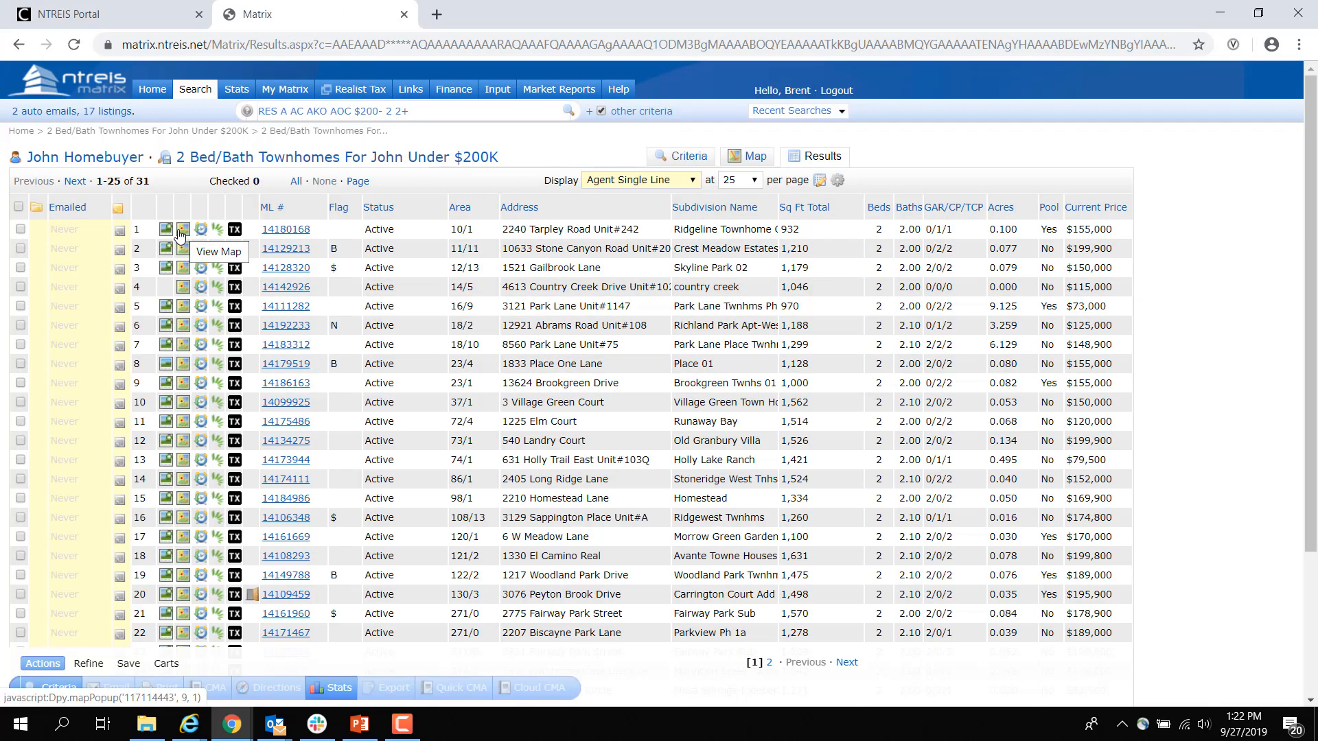
pyautogui.click(19, 45)
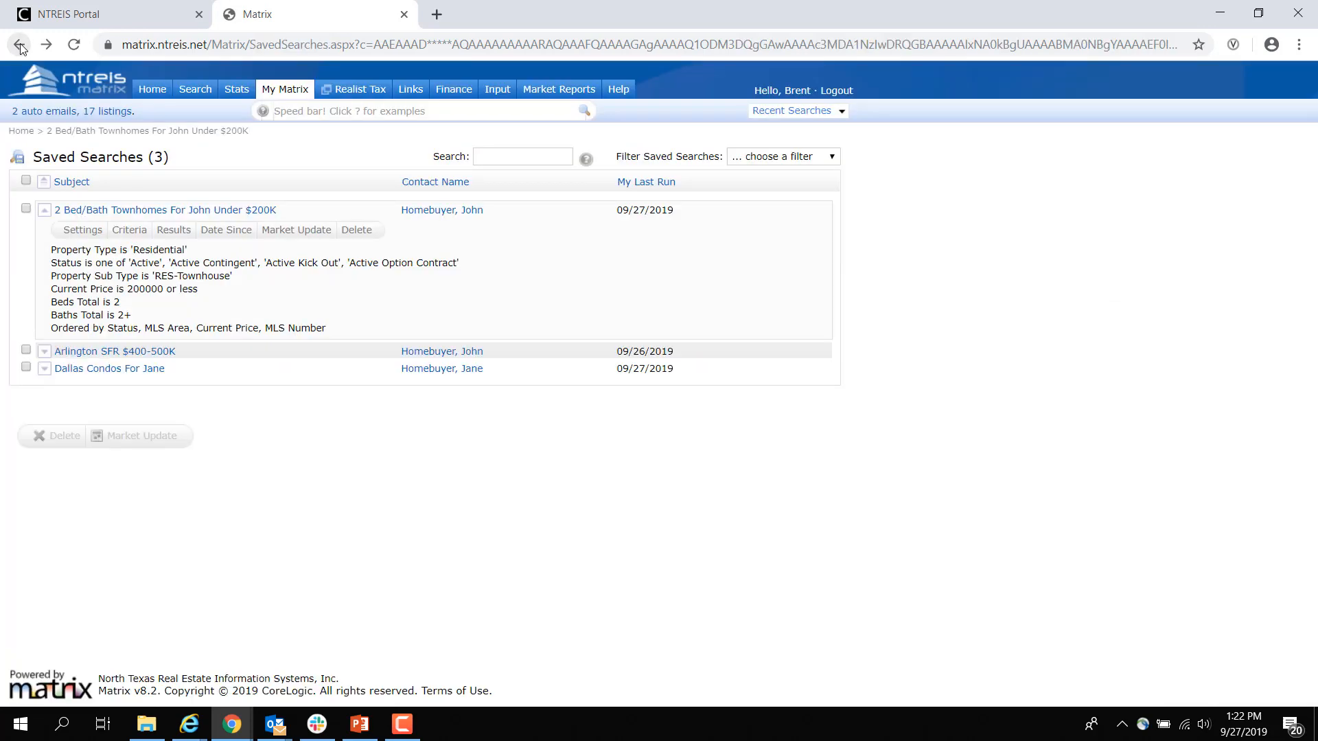
pyautogui.click(230, 233)
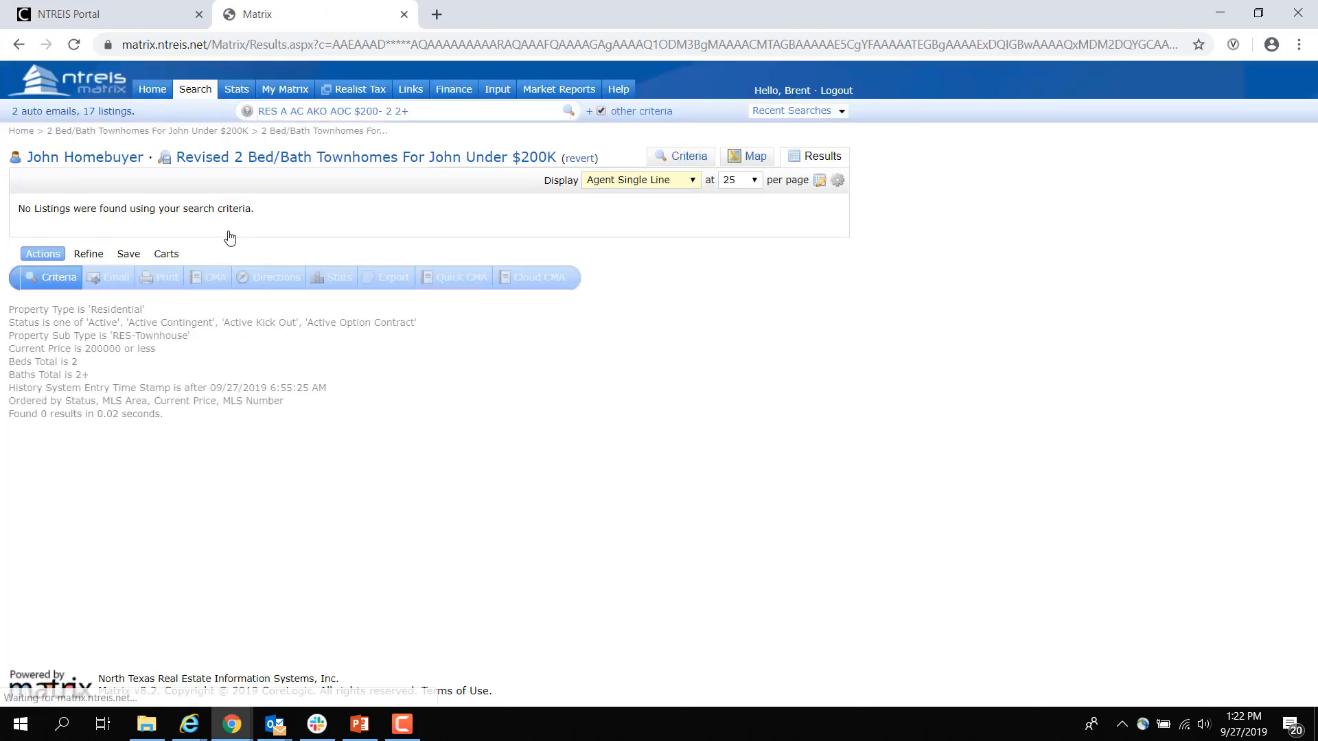
pyautogui.click(20, 46)
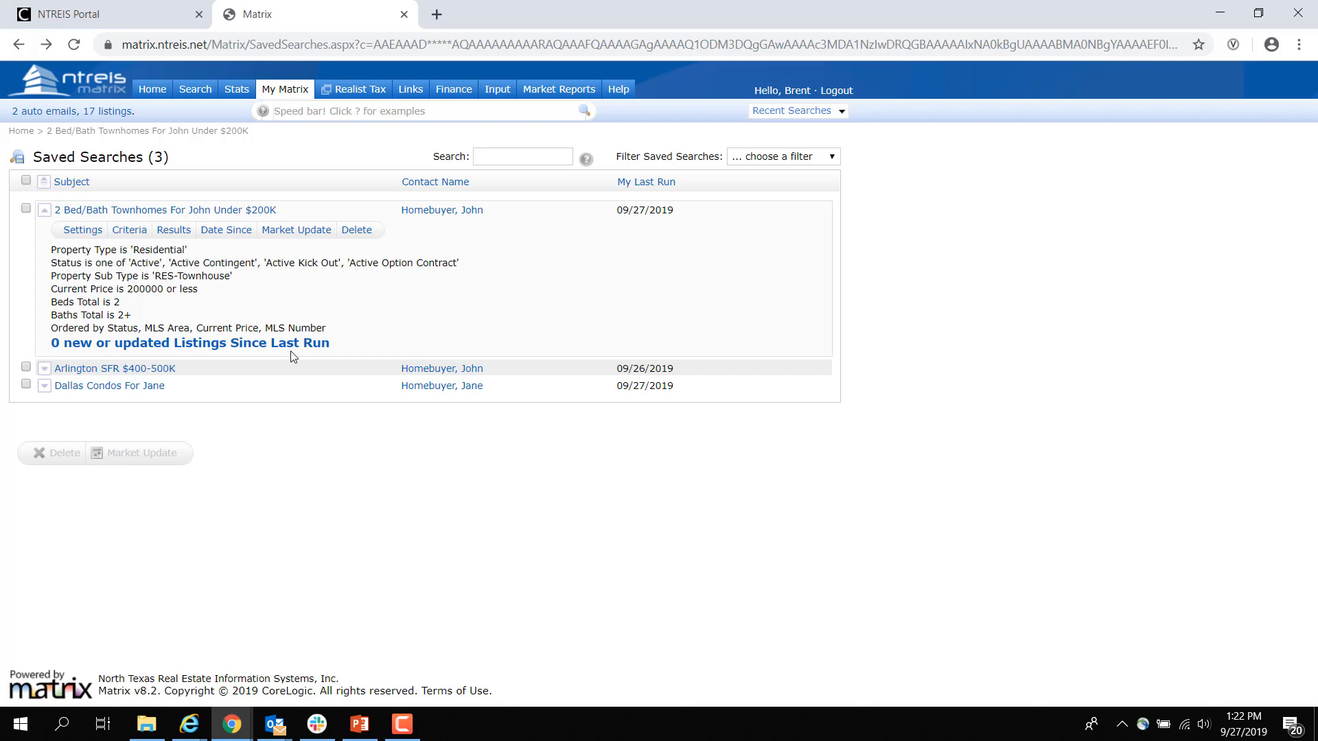
pyautogui.click(306, 236)
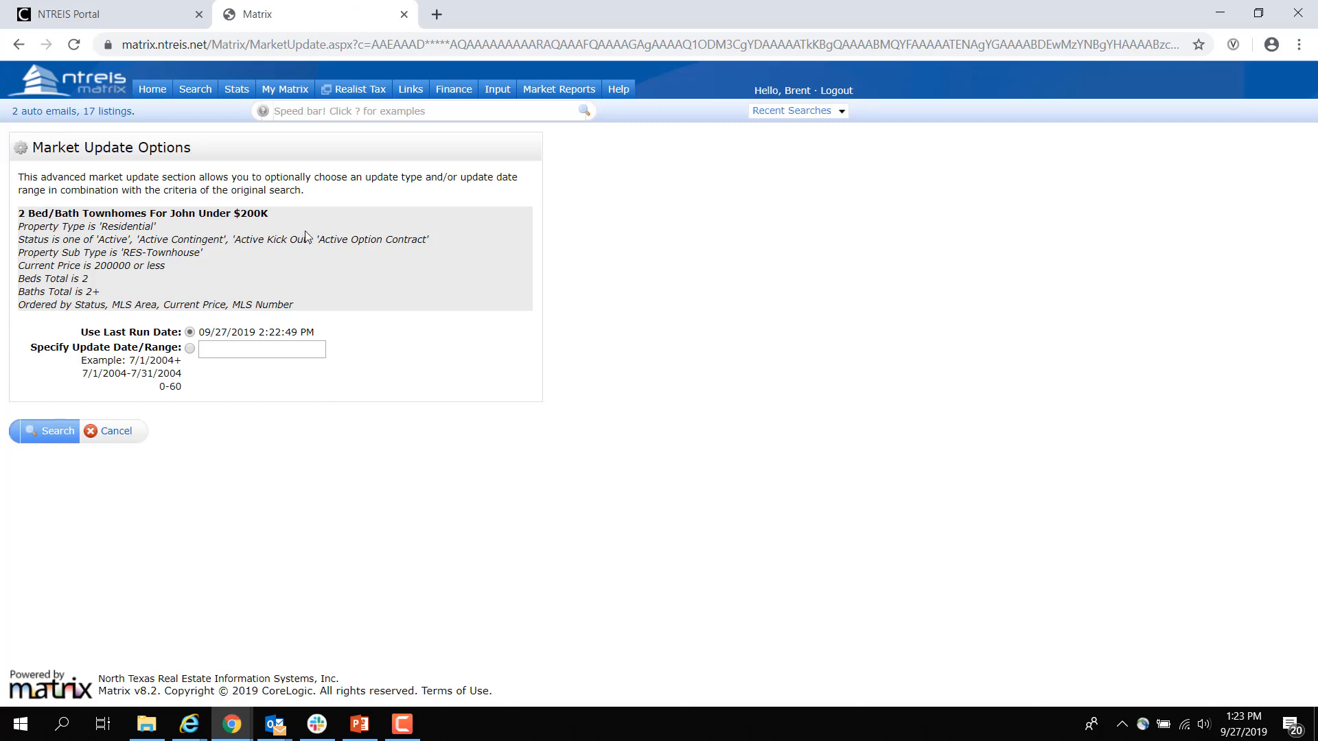
pyautogui.click(112, 431)
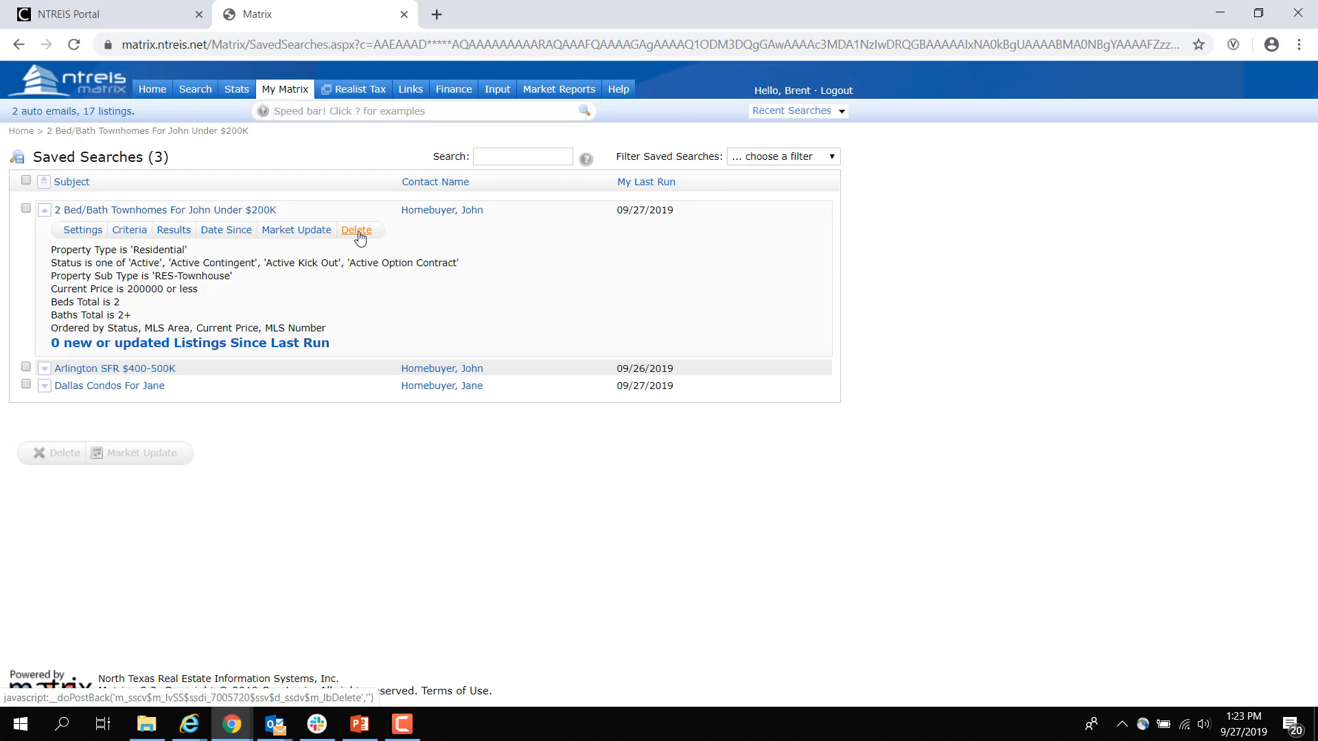
# - Set Market Watch to Commercial over 7 days and view the 102 new listings
pyautogui.click(152, 90)
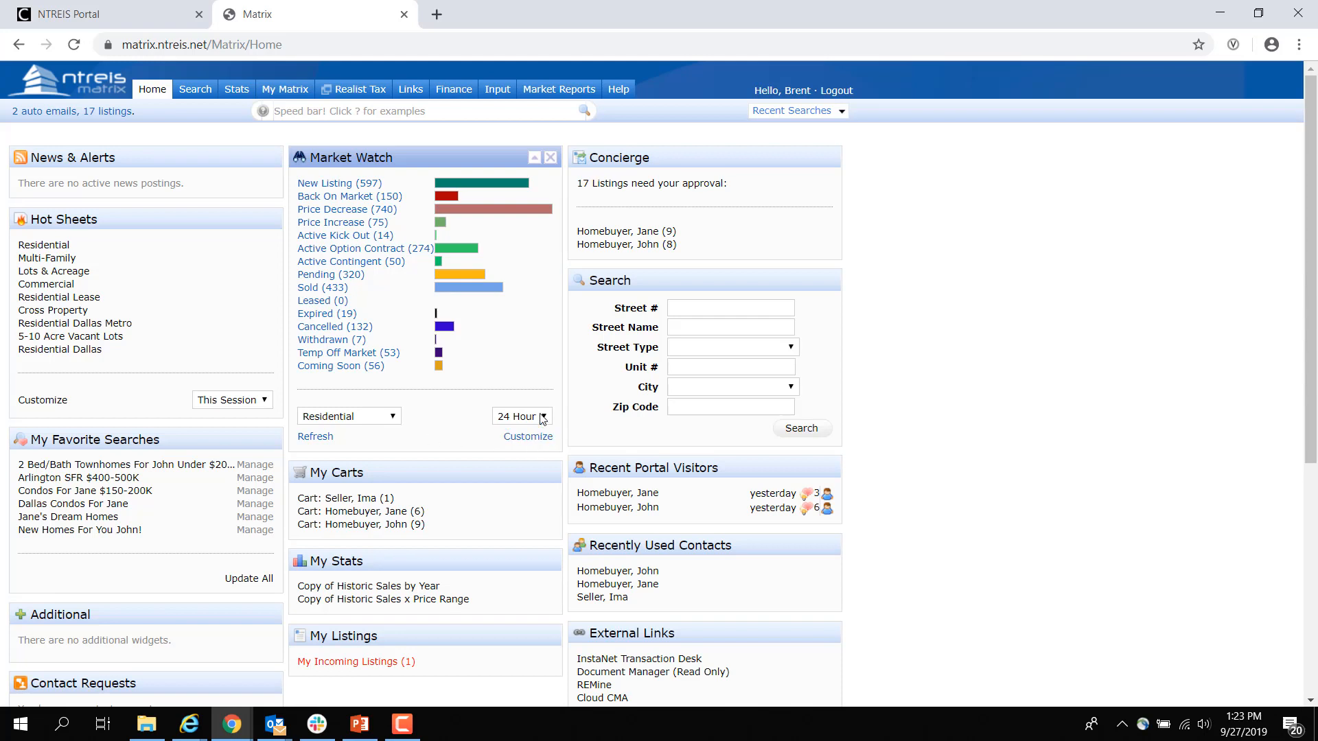
pyautogui.click(394, 420)
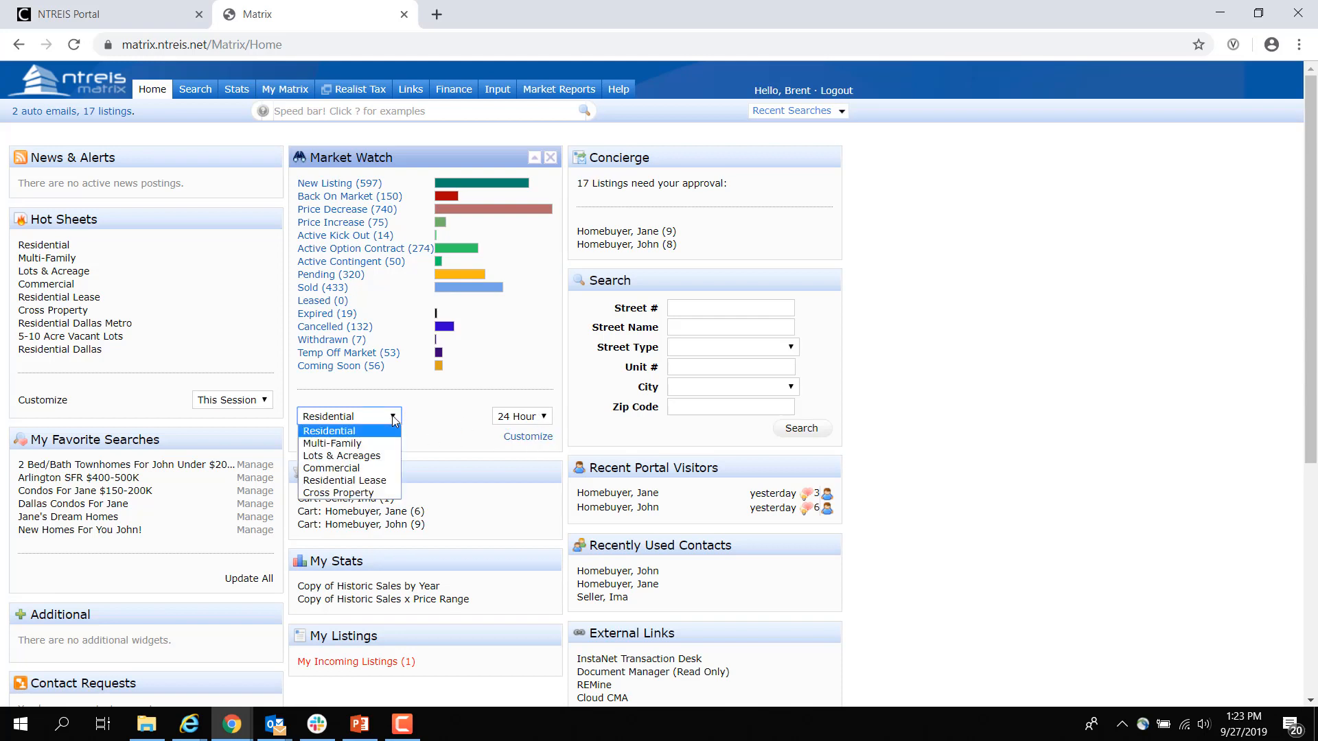
pyautogui.click(366, 469)
pyautogui.click(542, 417)
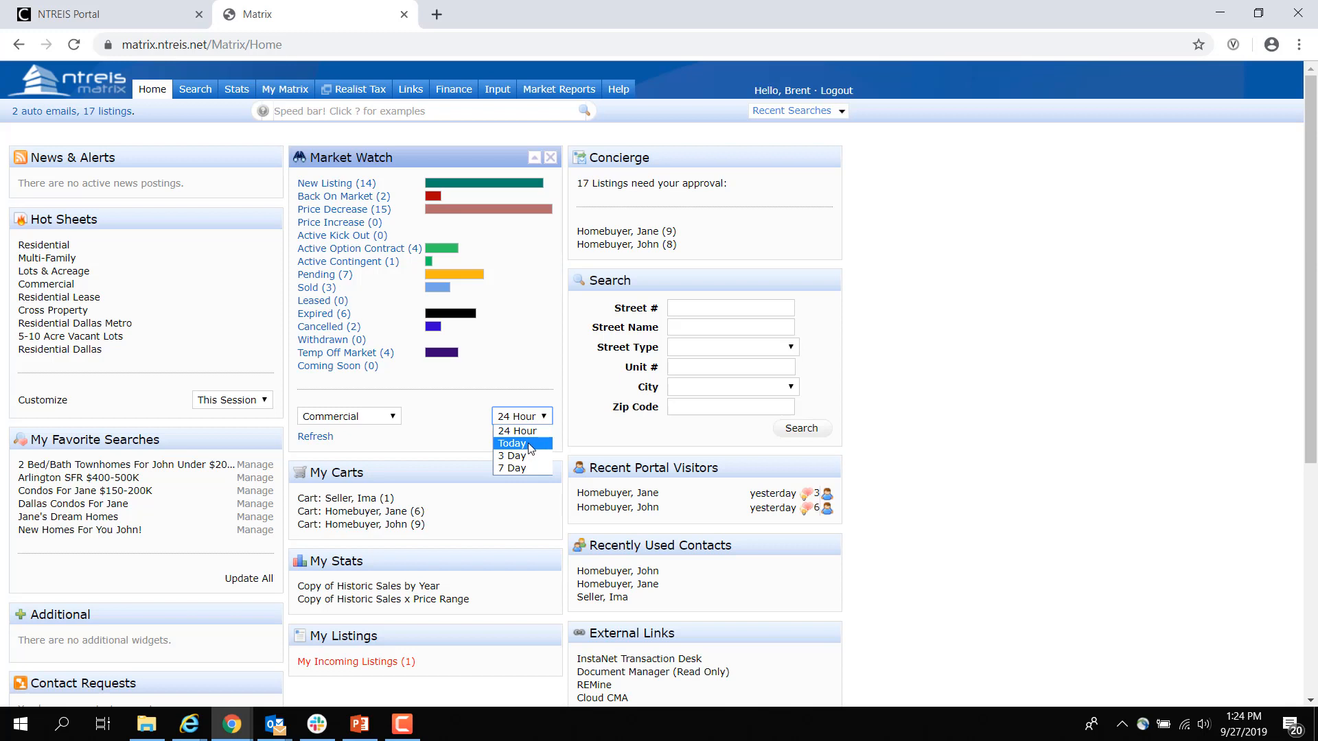
pyautogui.click(526, 469)
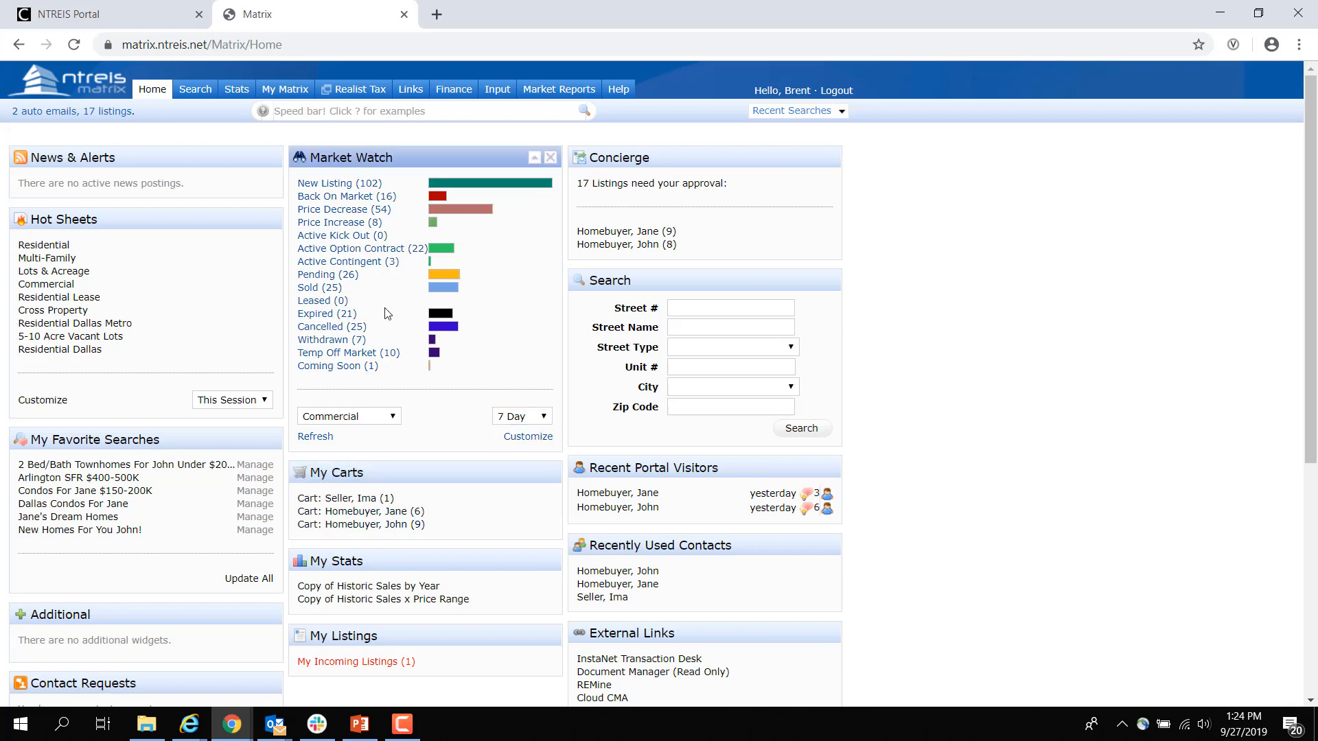
pyautogui.click(332, 182)
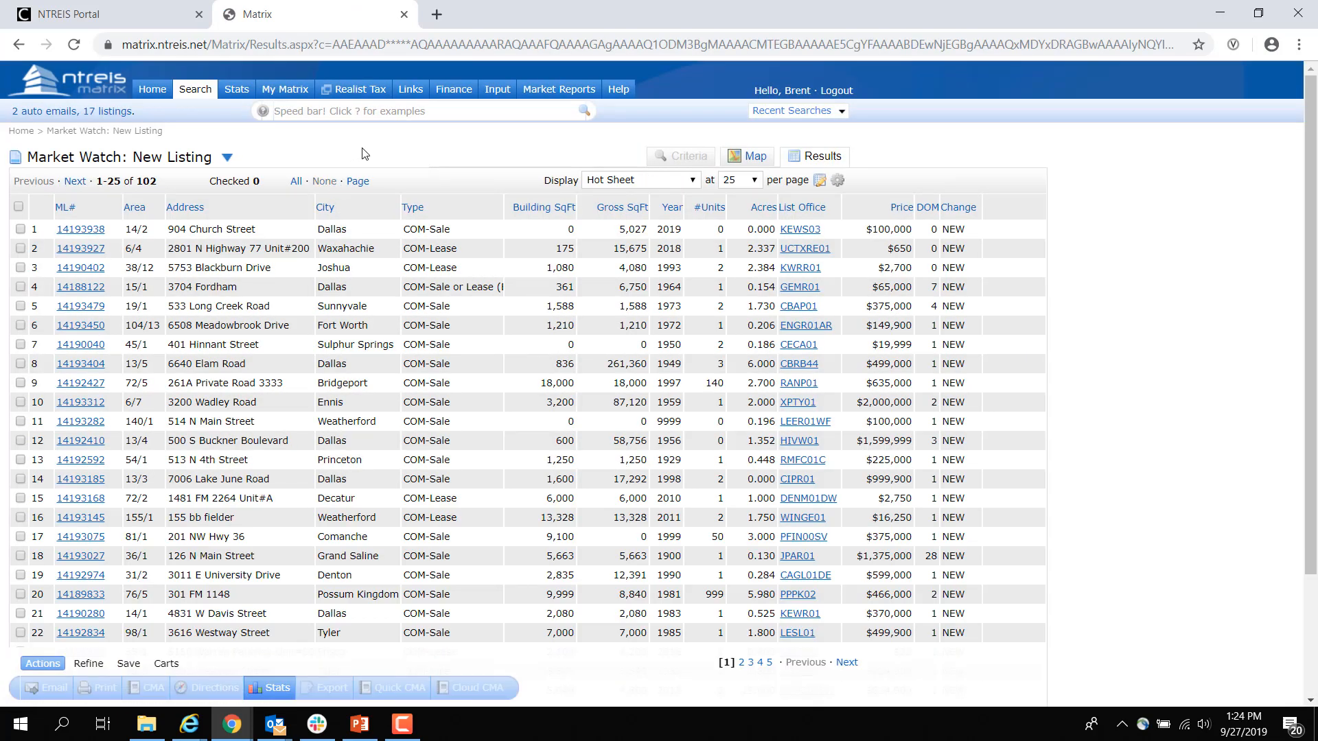
pyautogui.click(153, 90)
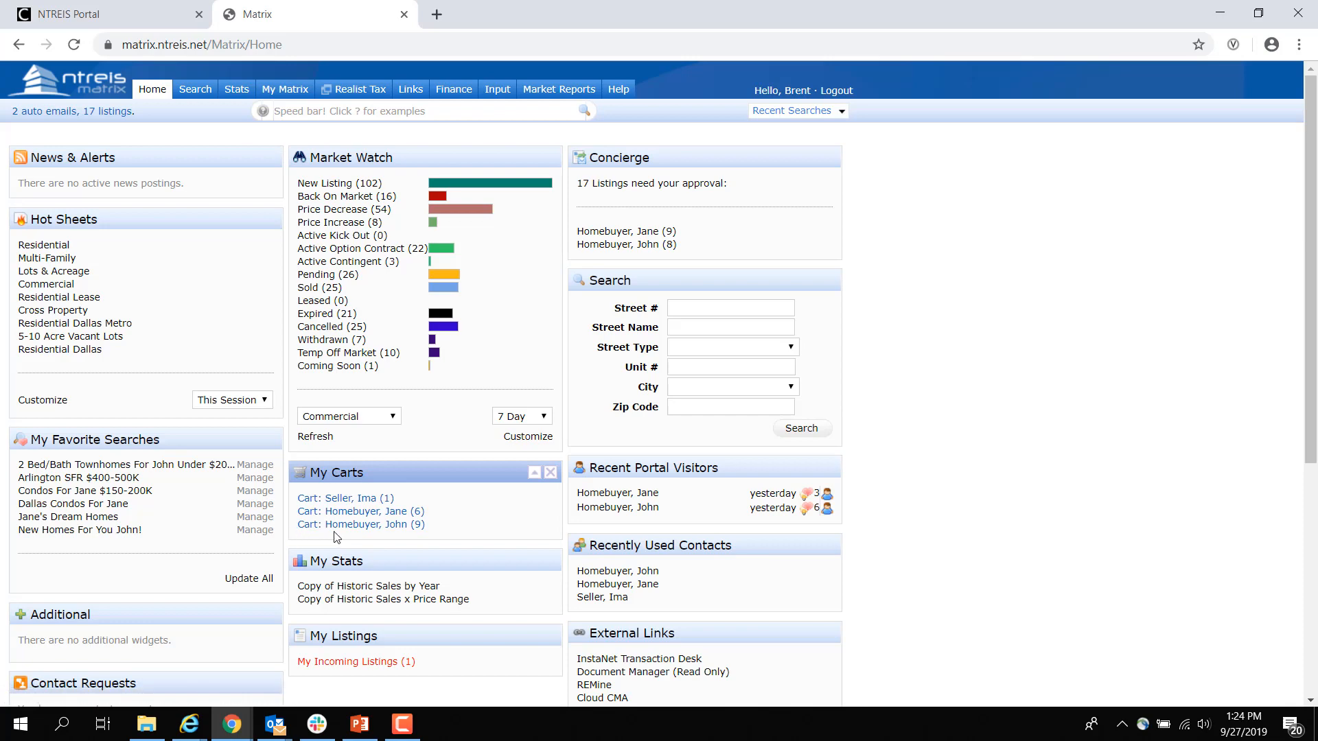
pyautogui.click(370, 512)
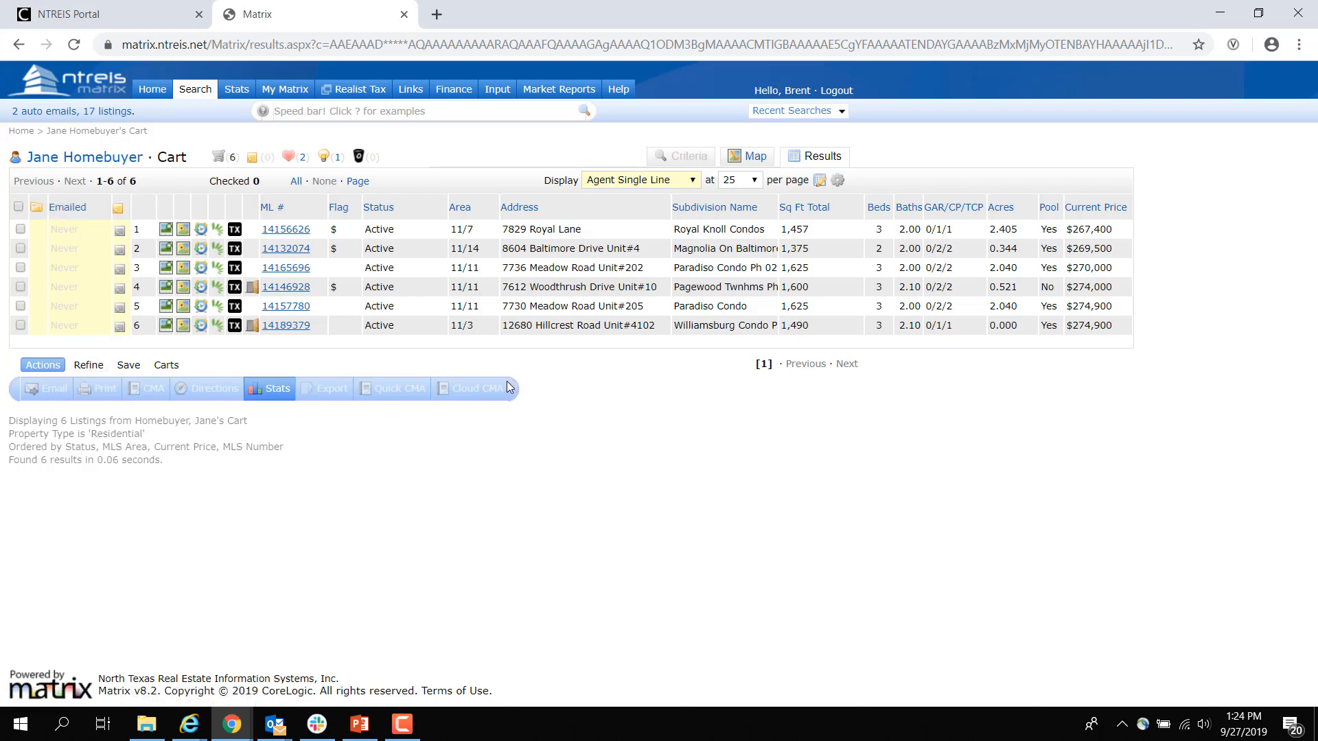
pyautogui.click(152, 91)
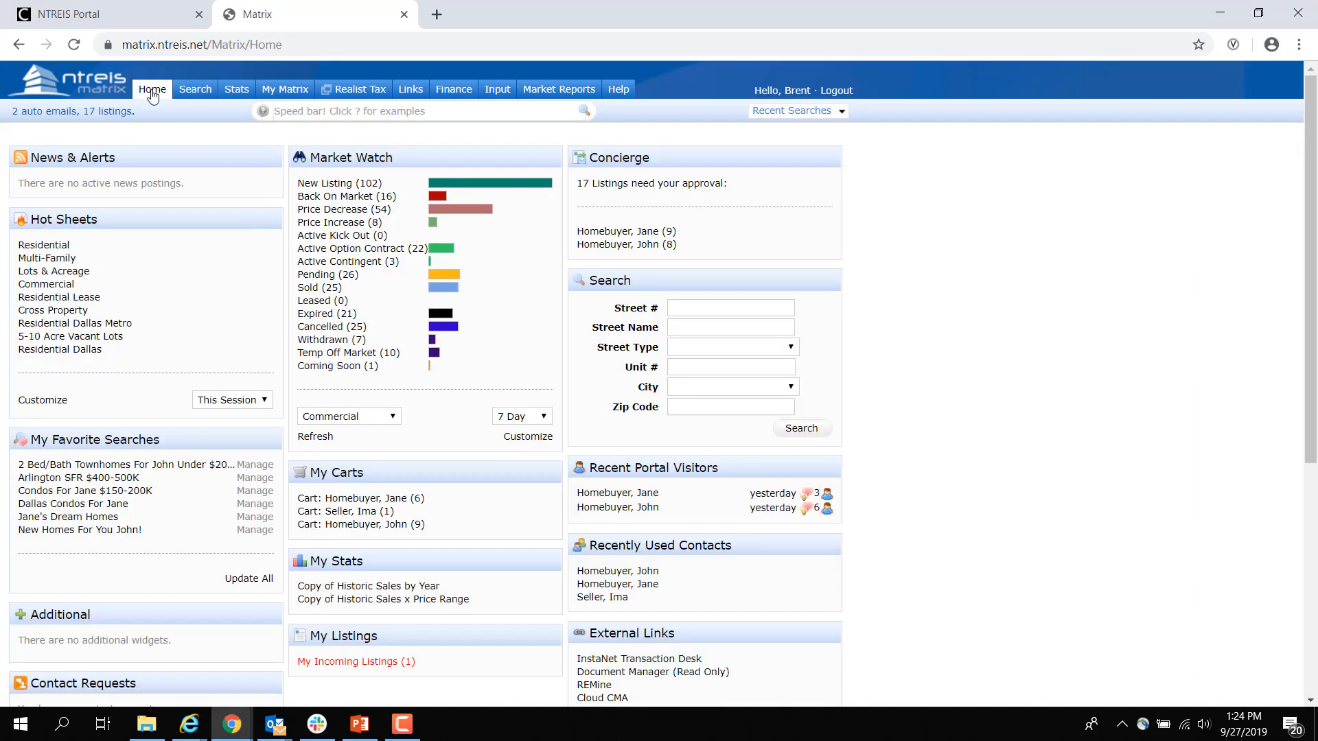
pyautogui.scroll(-2, 391, 392)
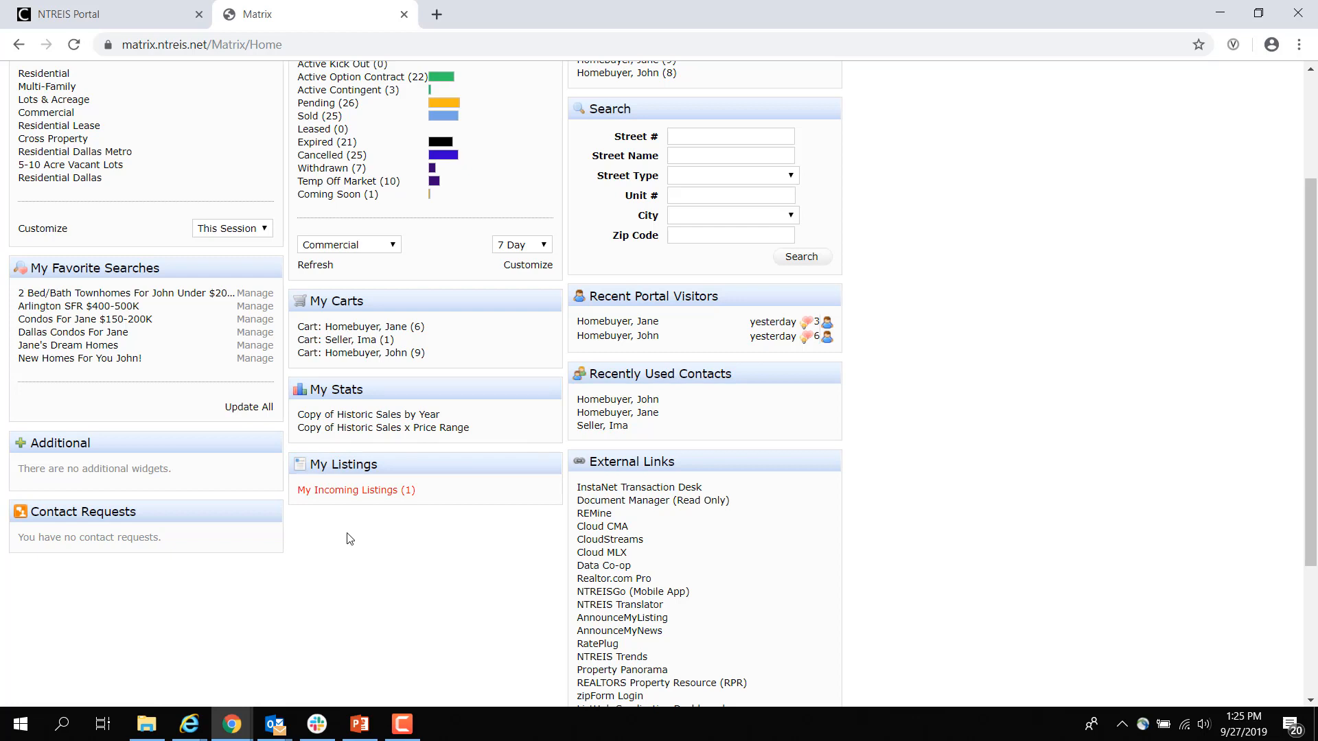
pyautogui.scroll(3, 350, 538)
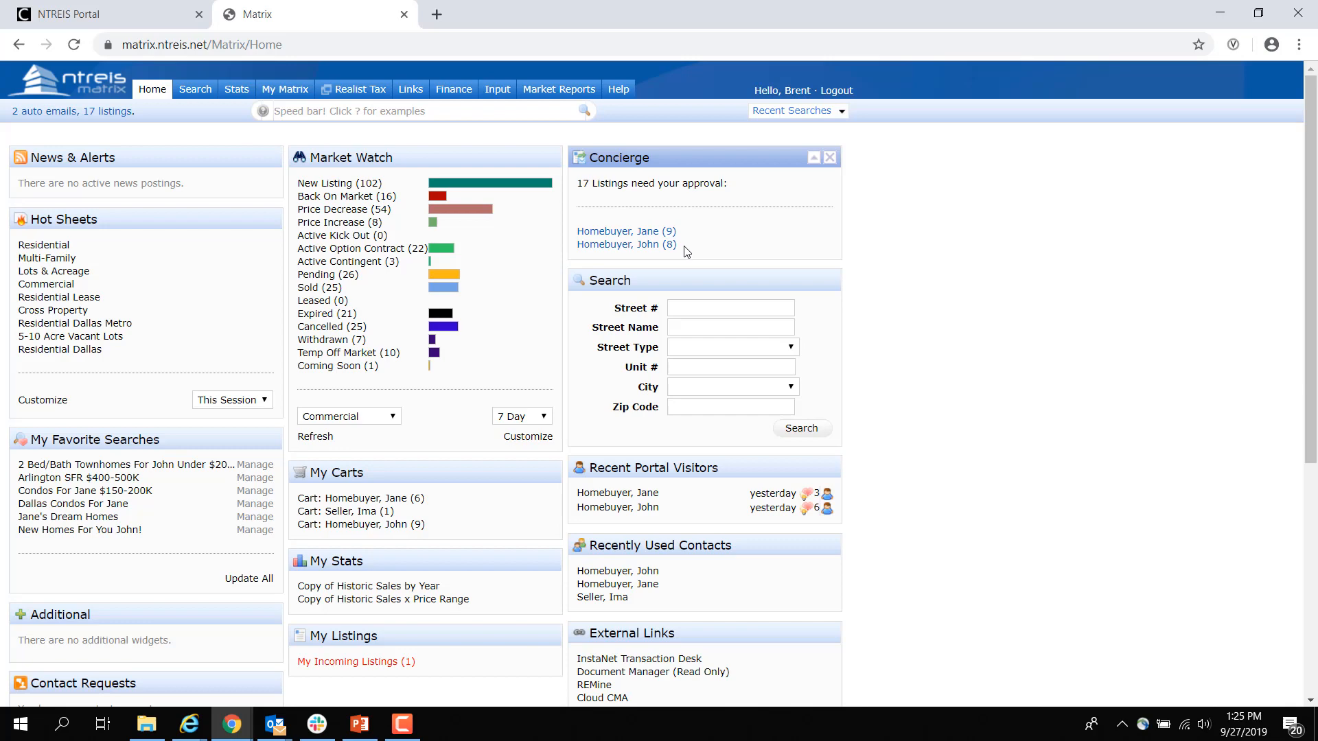
# - Approve the first two Concierge listings to the contact's portal and return home
pyautogui.click(632, 247)
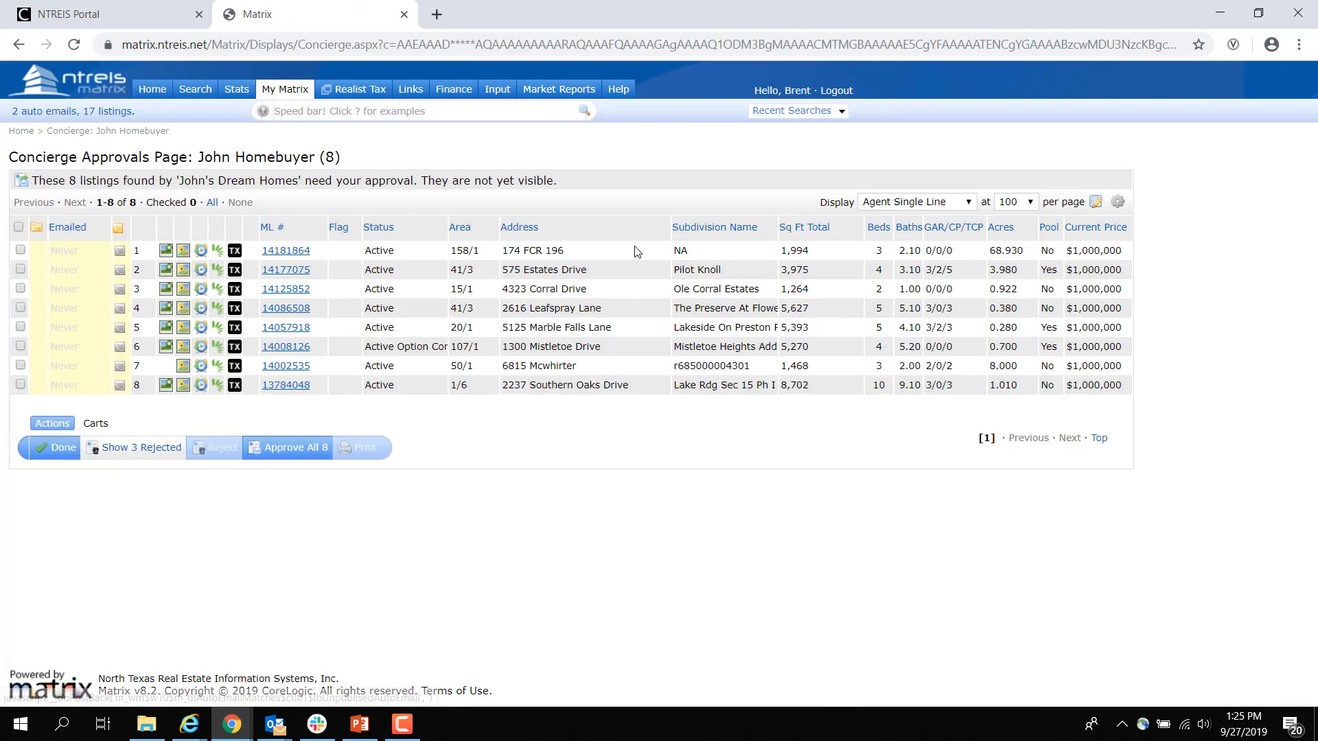
pyautogui.click(21, 250)
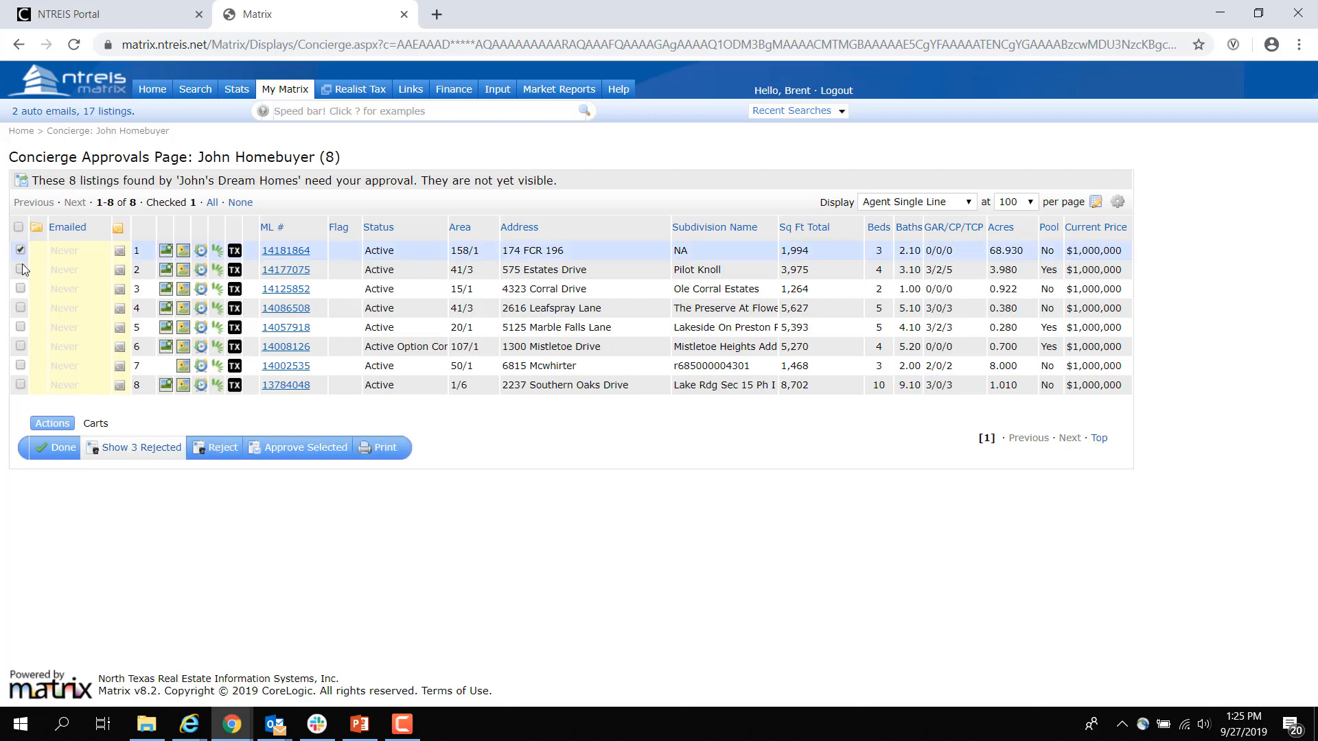
pyautogui.click(20, 268)
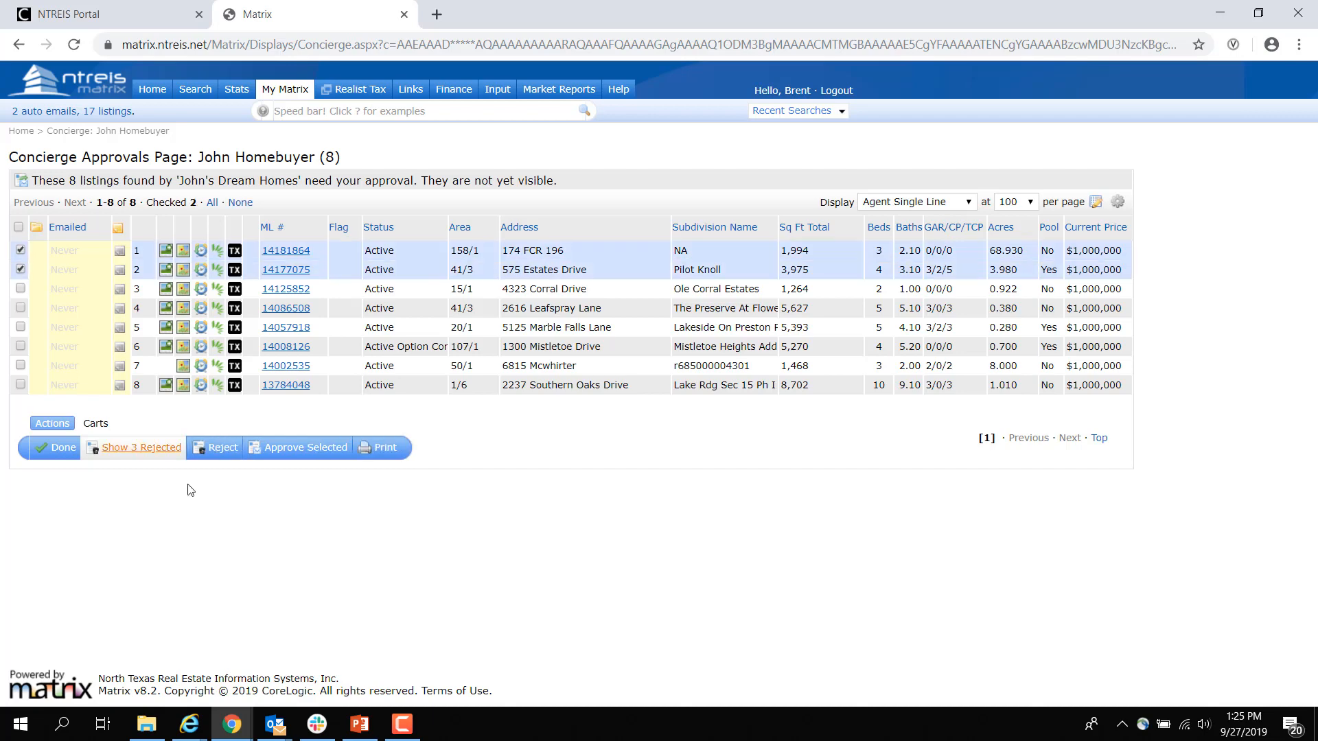
pyautogui.click(312, 453)
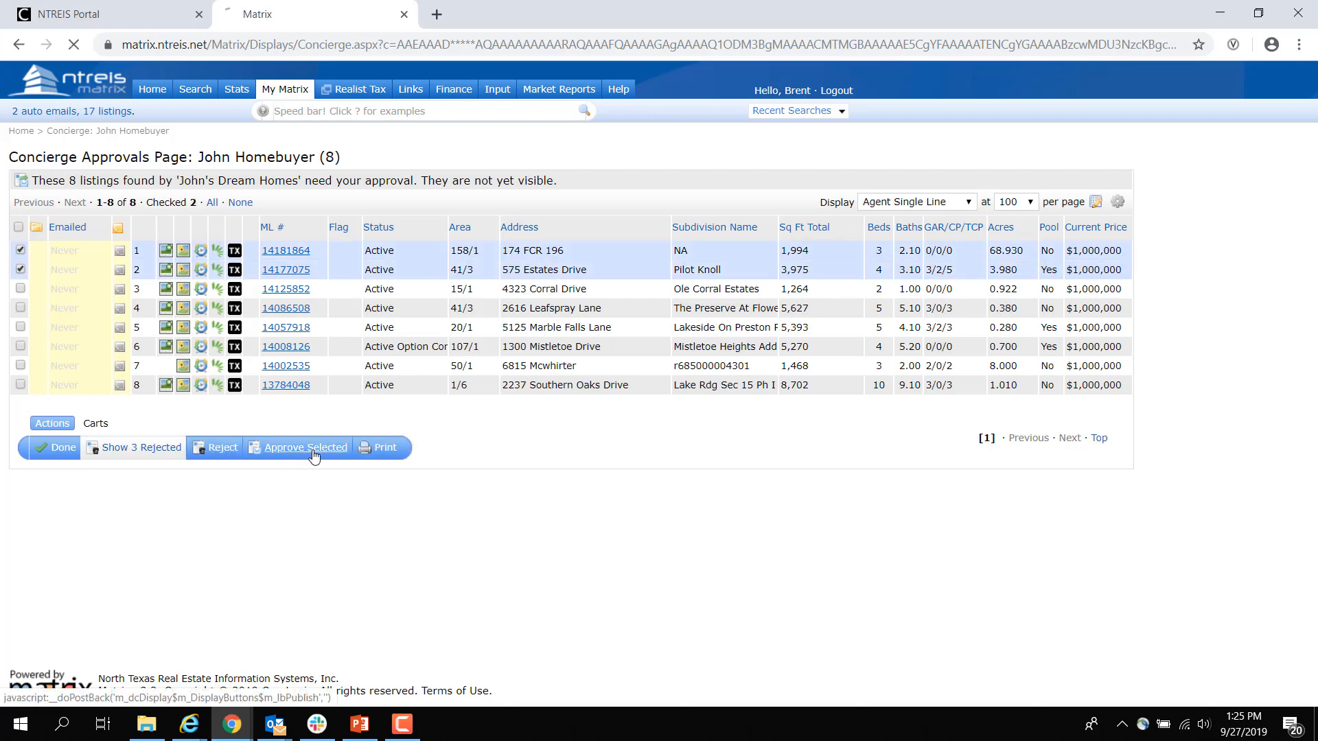
pyautogui.click(153, 93)
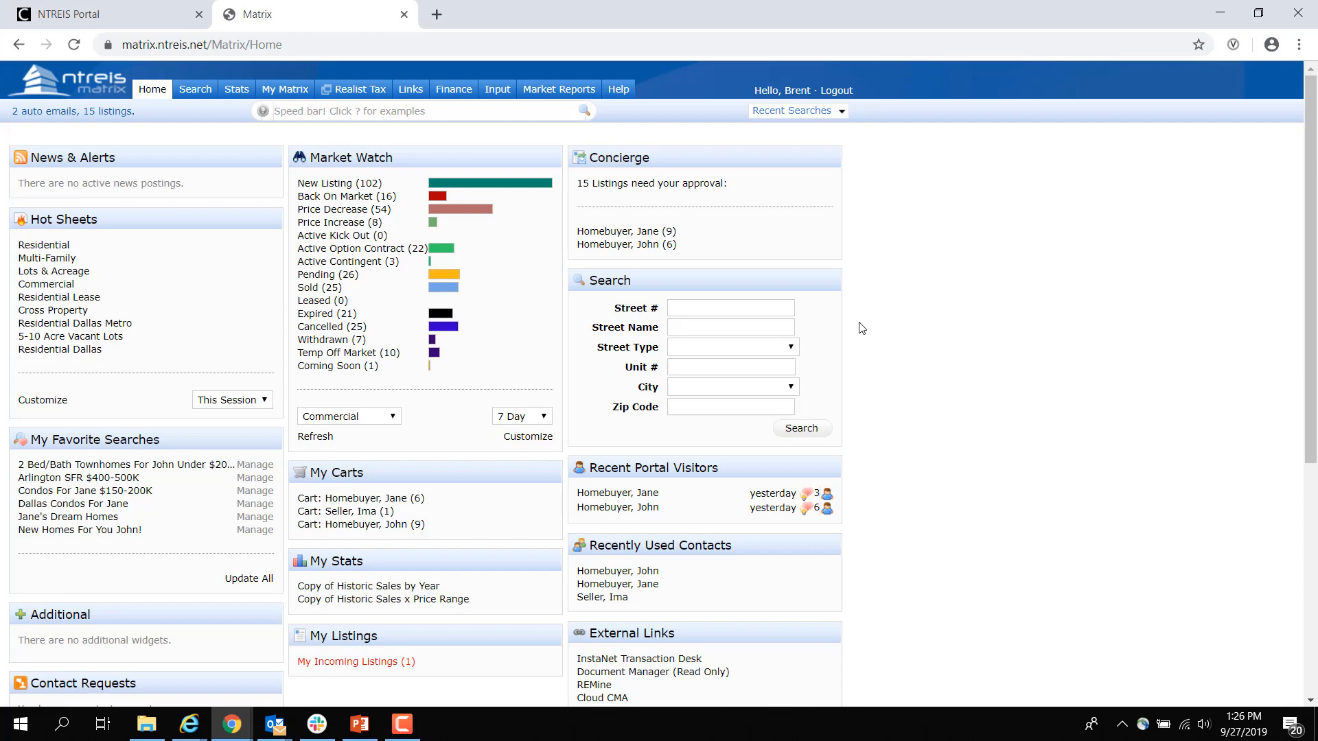
pyautogui.scroll(-3, 862, 328)
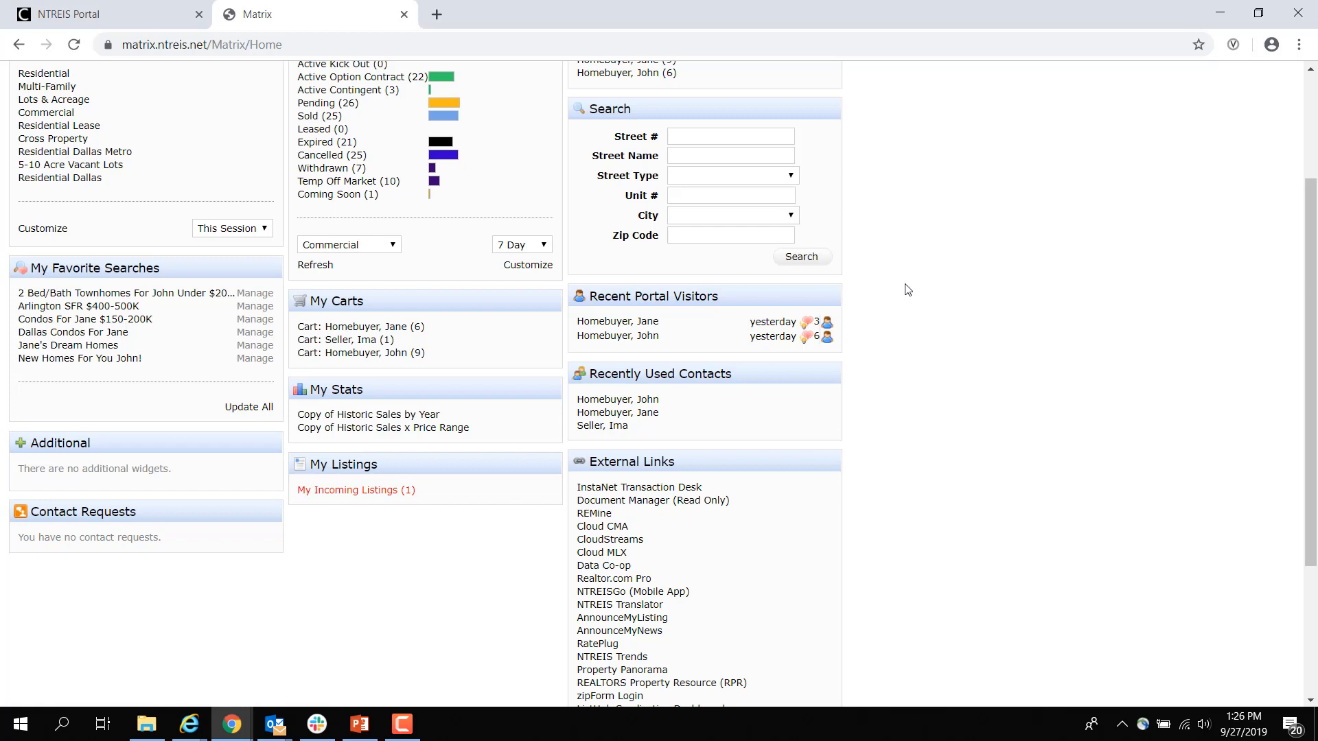
pyautogui.click(808, 328)
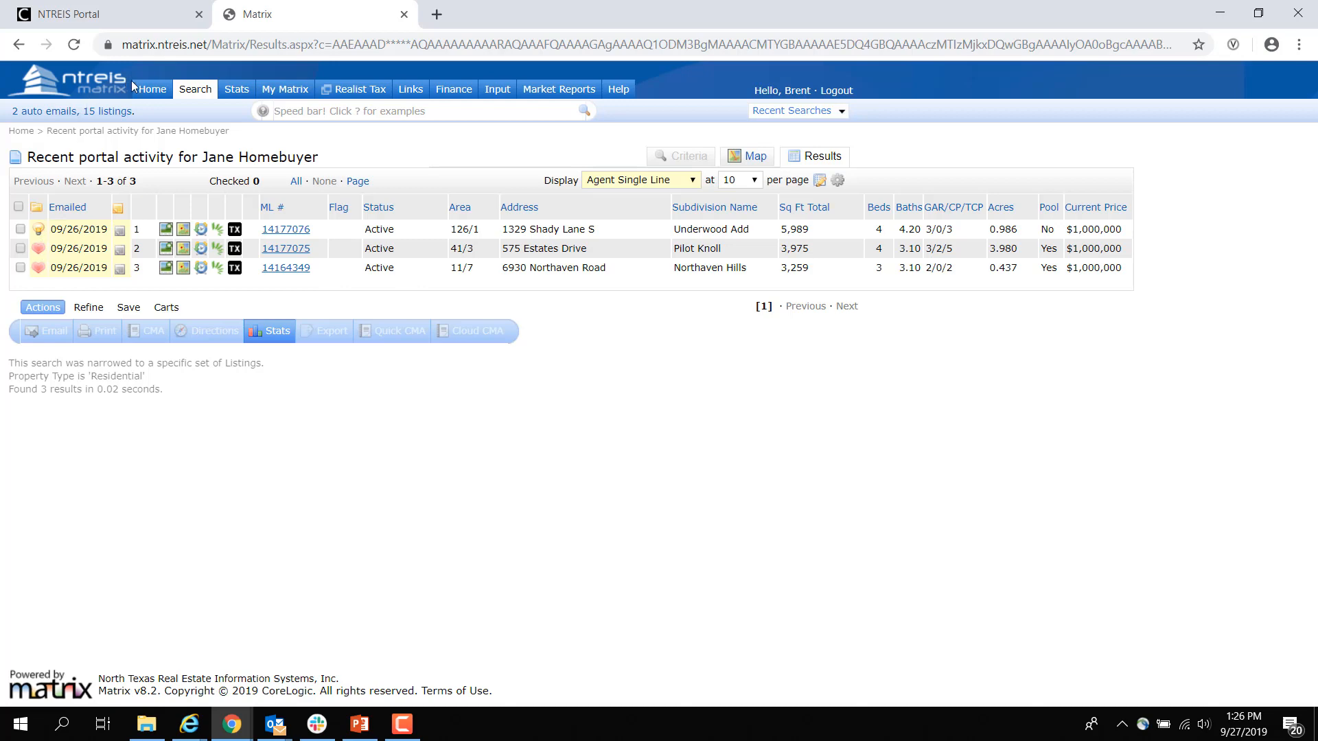
pyautogui.click(158, 96)
pyautogui.scroll(-5, 927, 209)
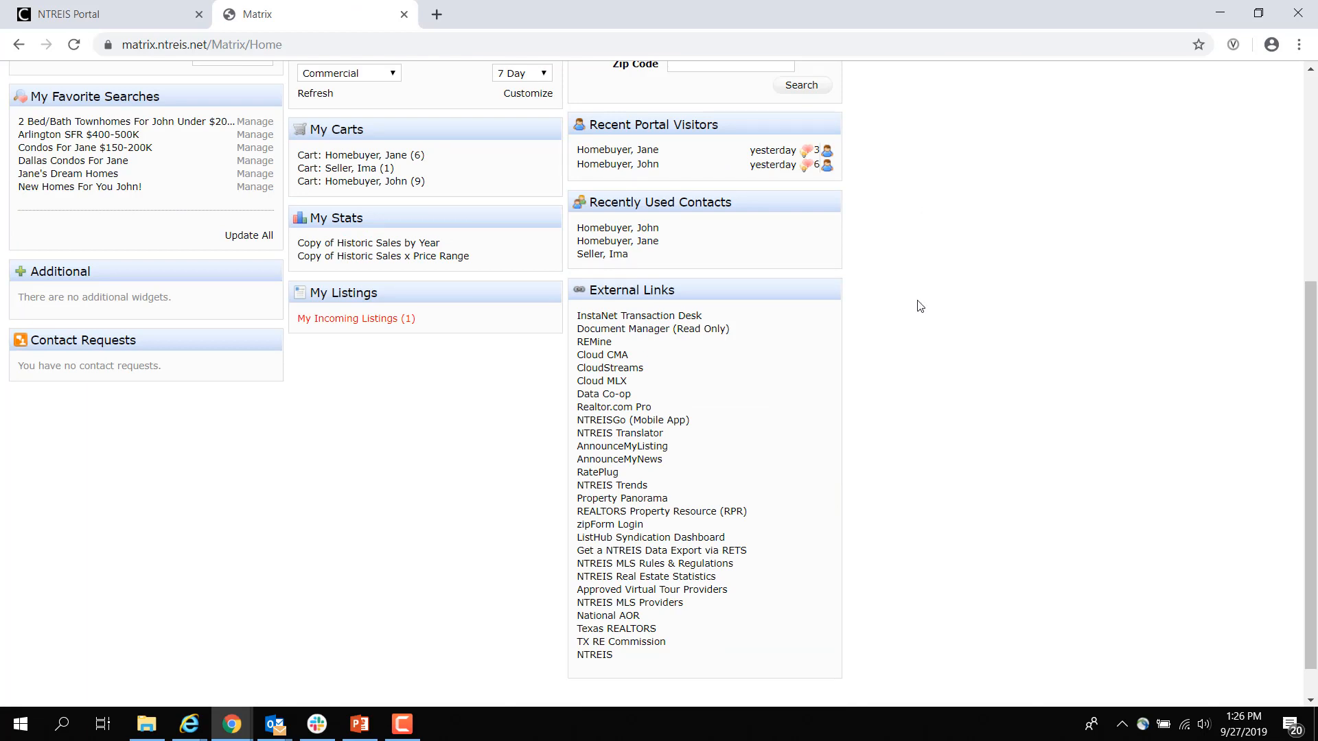
pyautogui.scroll(-1, 920, 306)
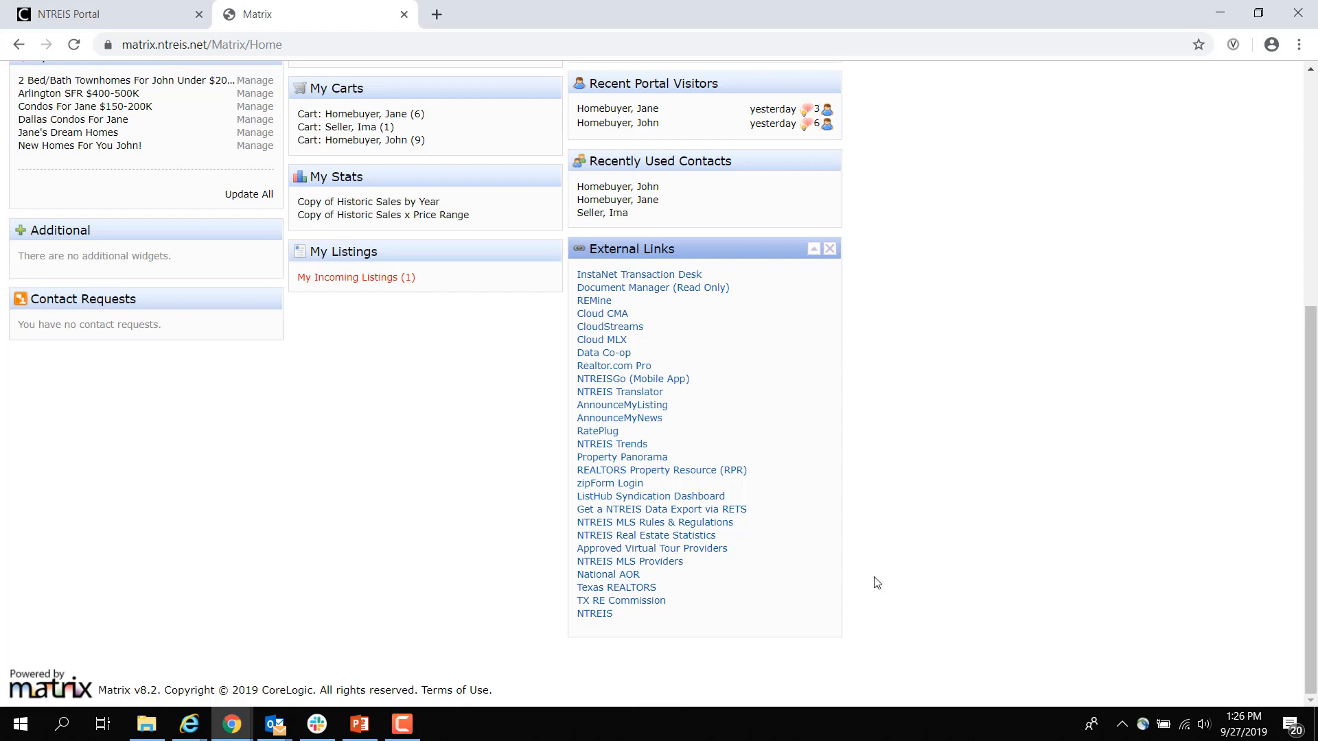
pyautogui.scroll(6, 944, 512)
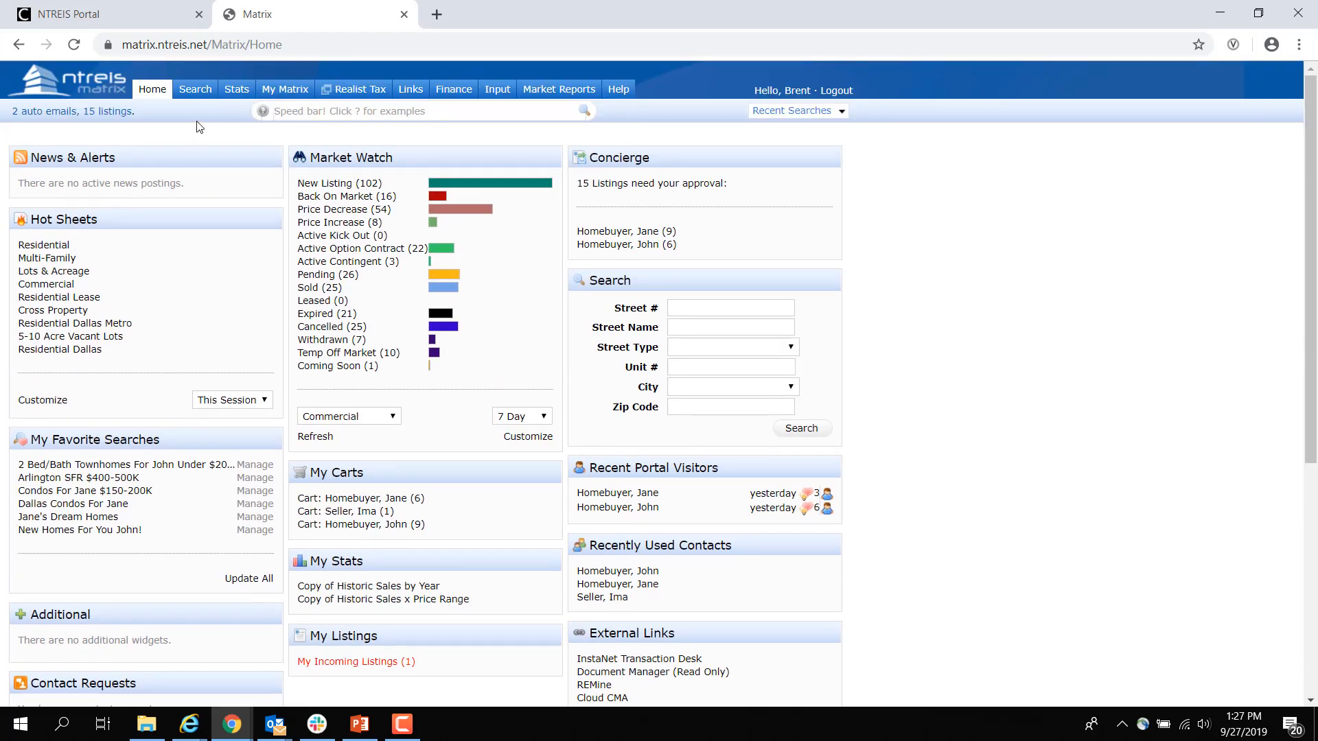
# - Open the Residential Quick Search form from the Search menu and scroll to its bottom
pyautogui.moveTo(206, 91)
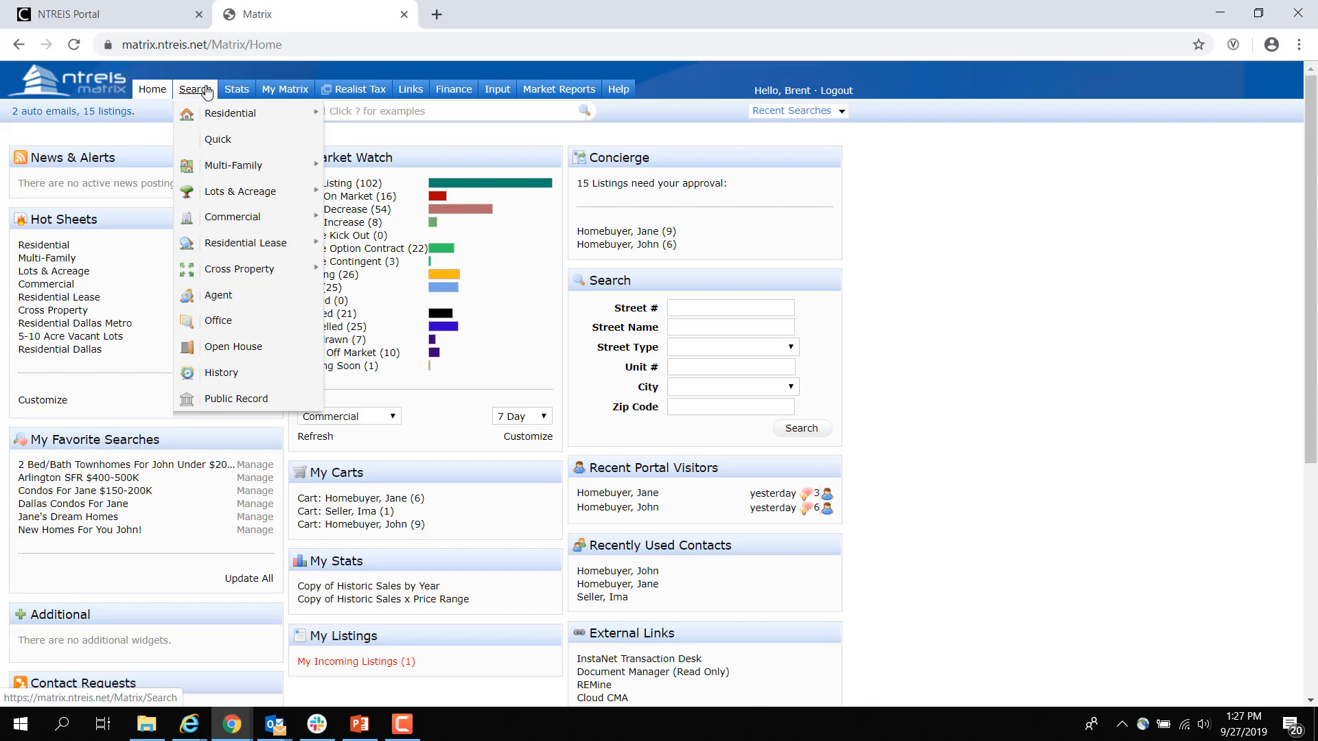
pyautogui.moveTo(229, 114)
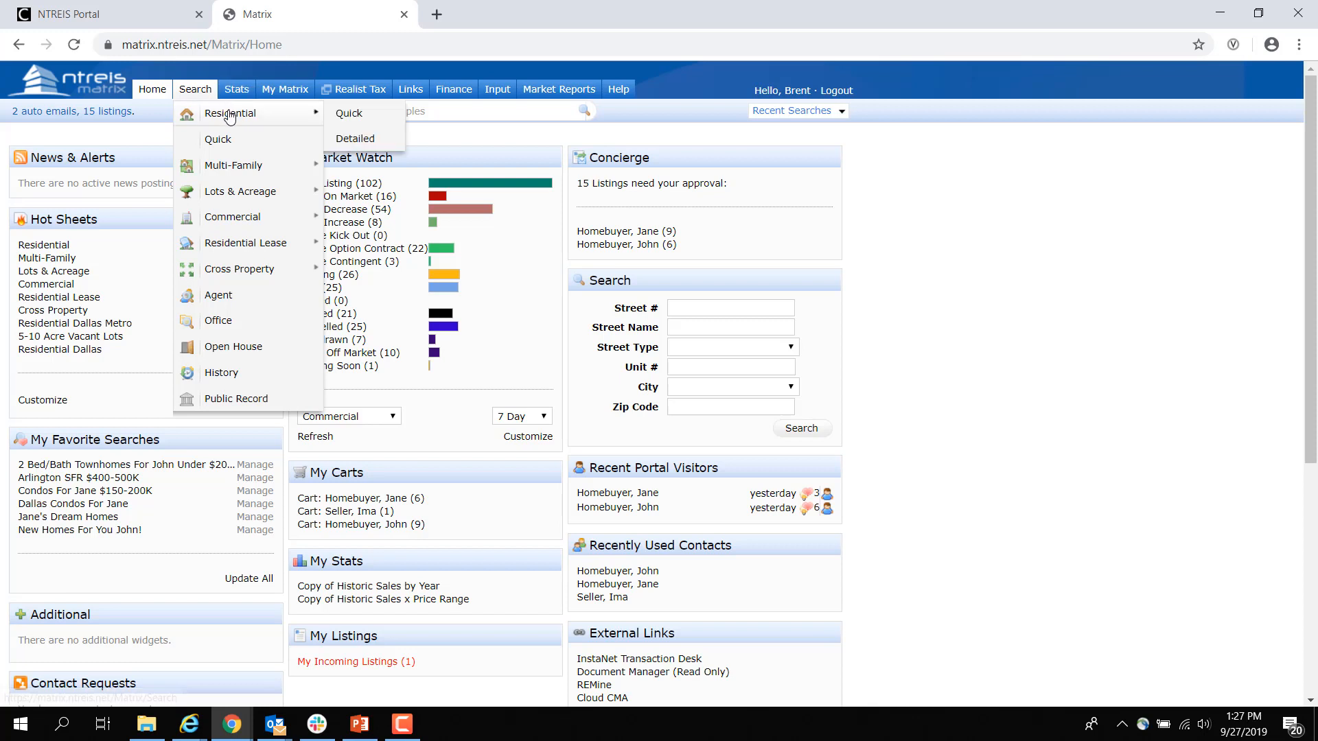
pyautogui.click(354, 115)
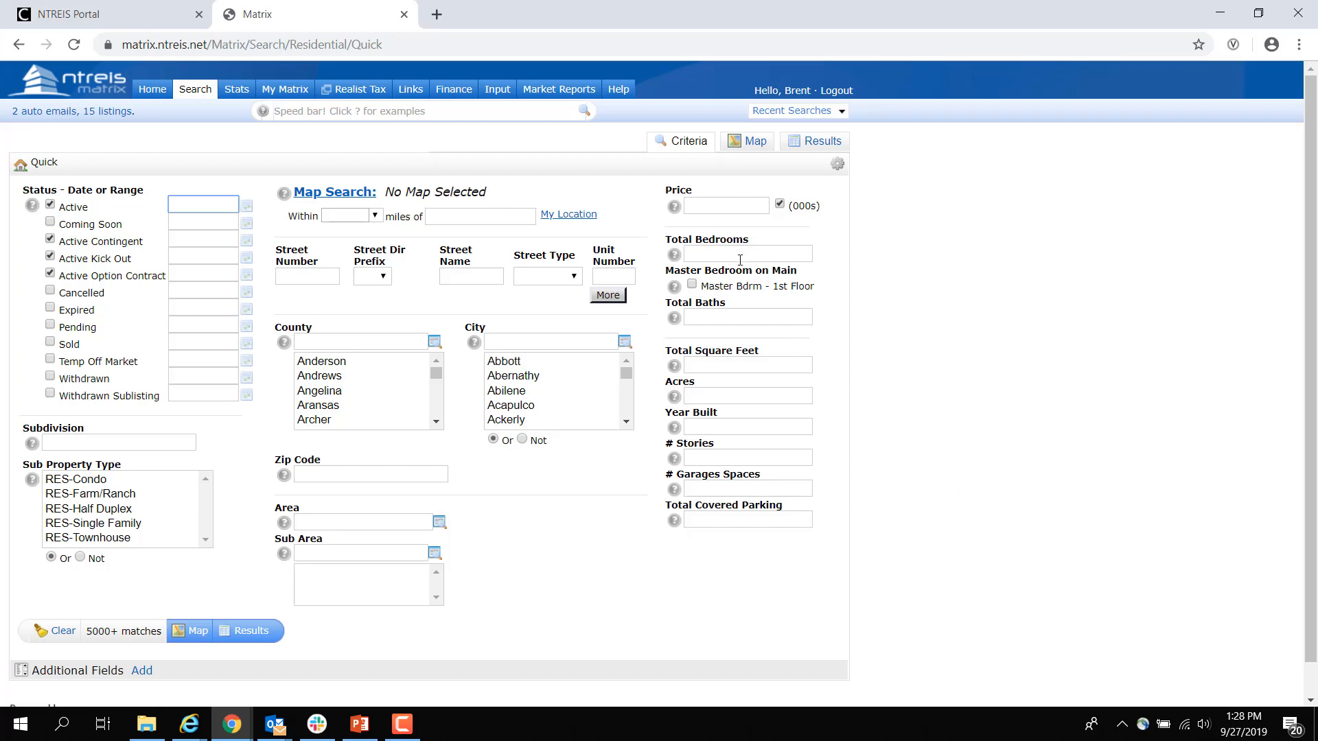
pyautogui.moveTo(734, 317)
pyautogui.scroll(-1, 896, 283)
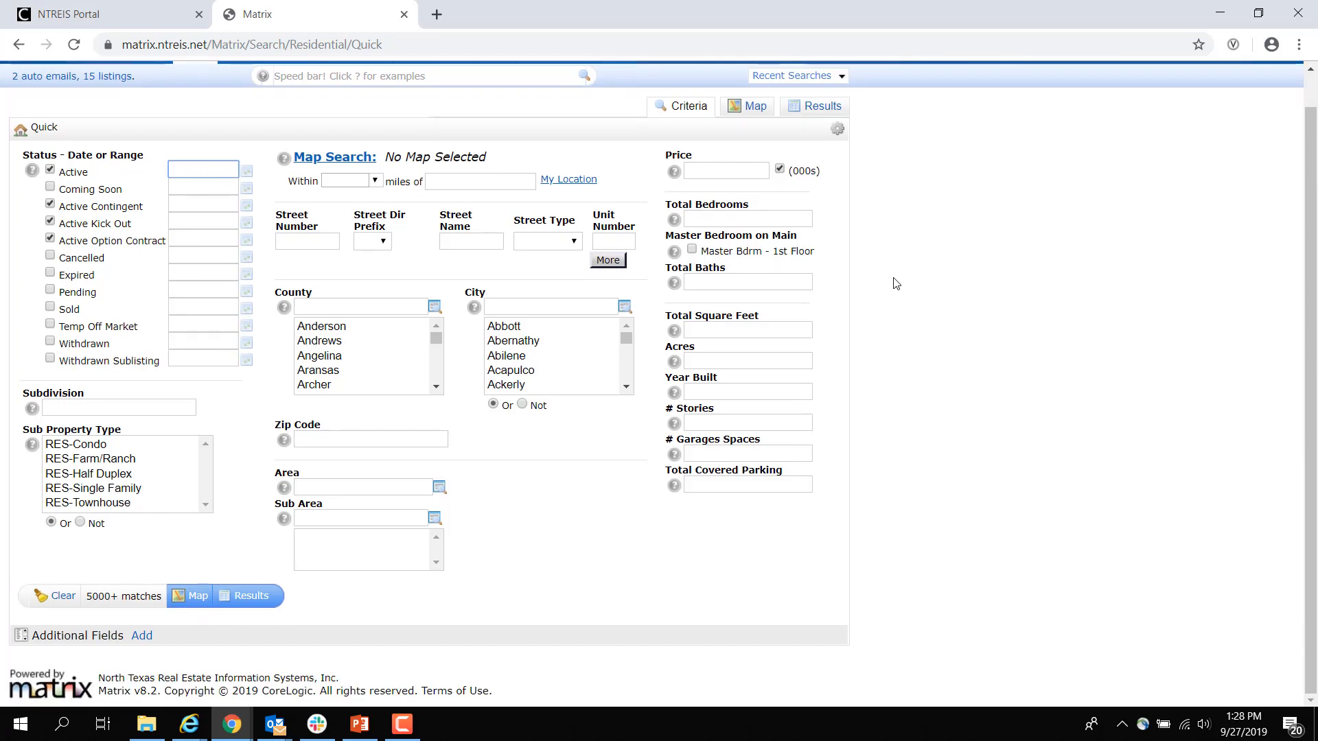
# - Add # Carport Spaces and # of Tanks and Ponds as extra search fields, then return to the form
pyautogui.click(142, 636)
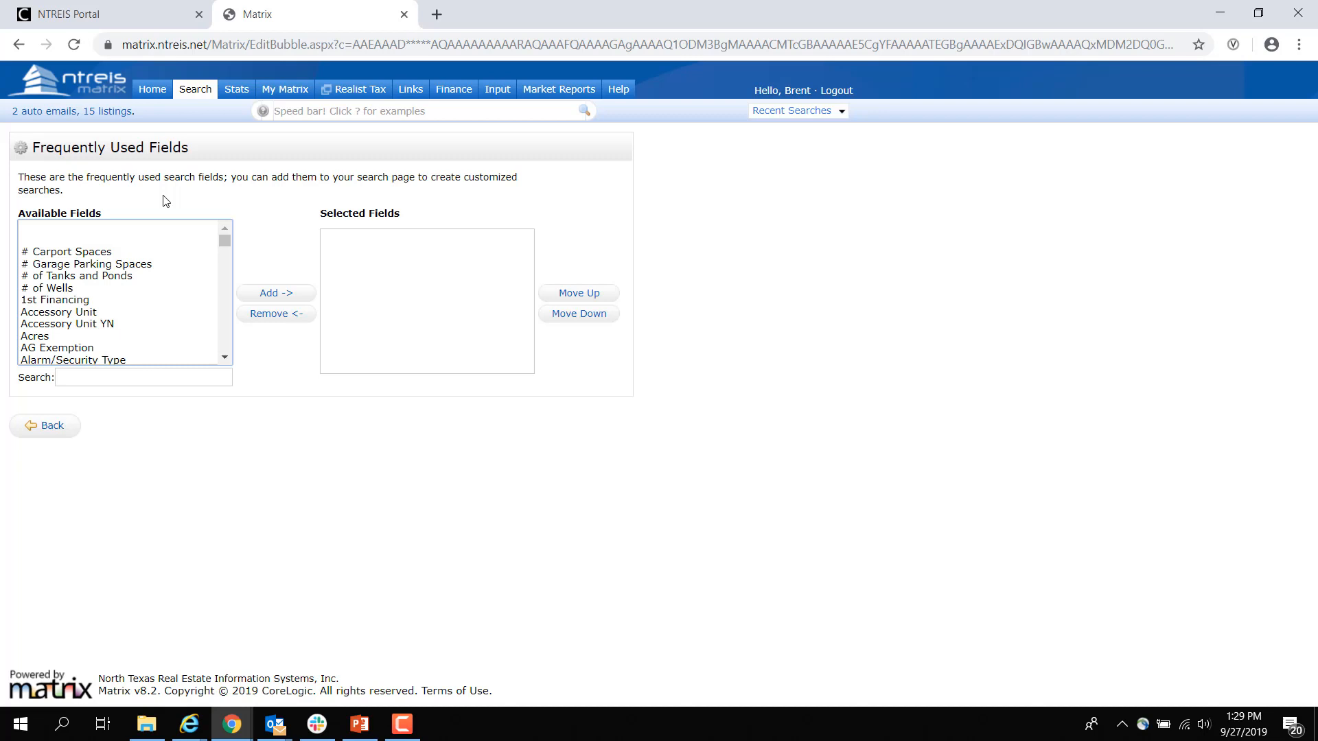
pyautogui.click(110, 253)
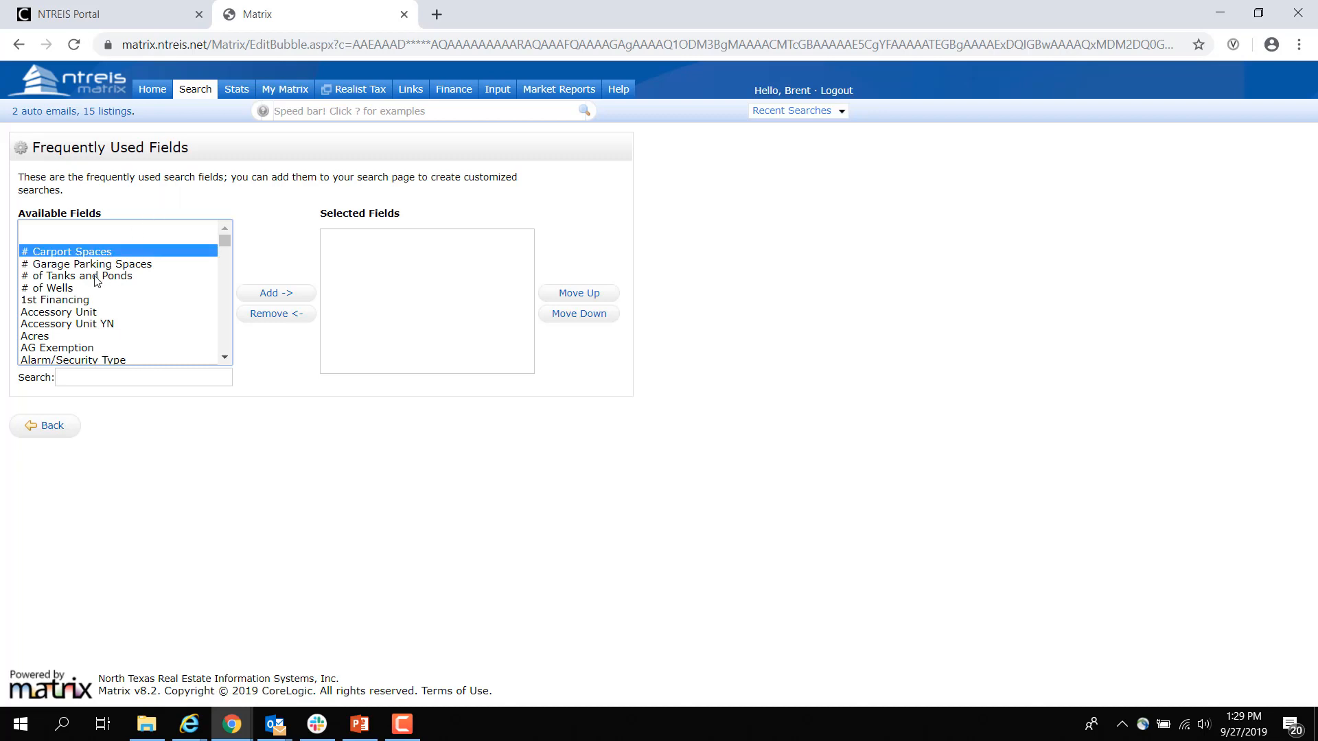
pyautogui.keyDown('ctrl'); pyautogui.click(92, 276); pyautogui.keyUp('ctrl')
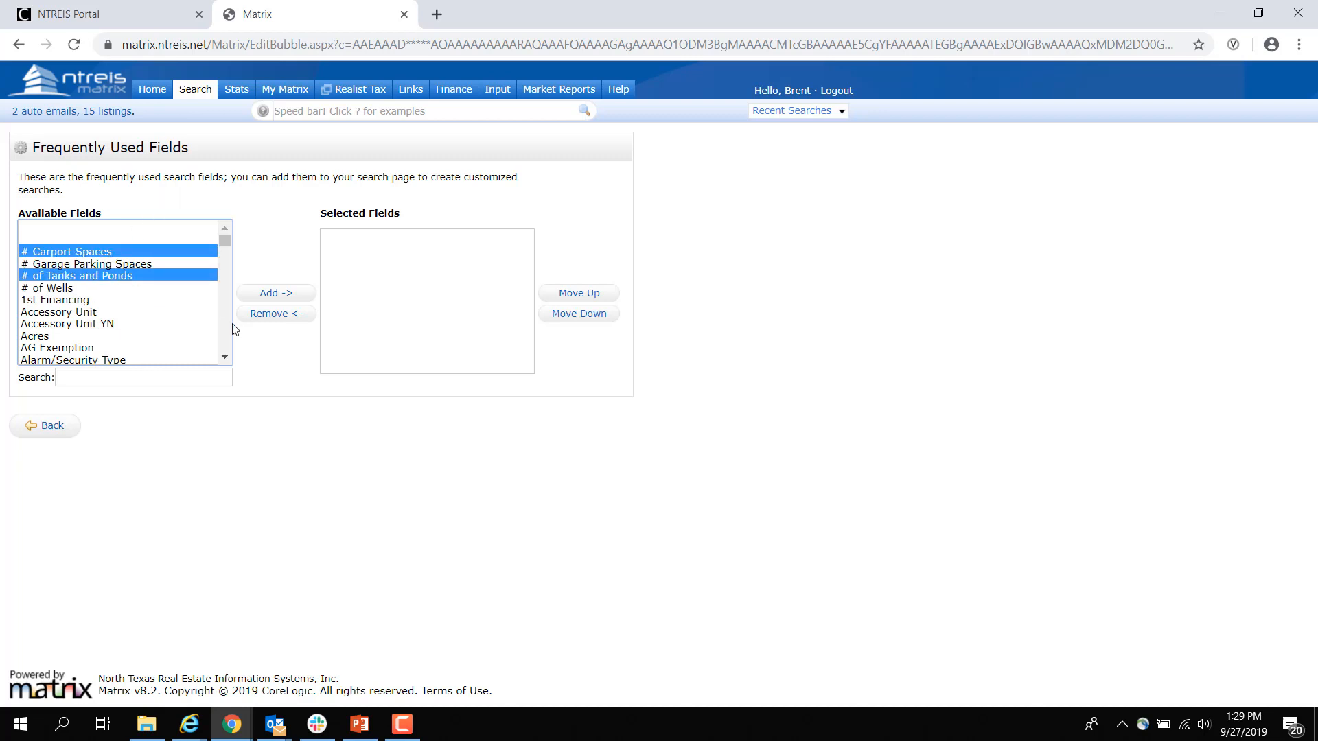
pyautogui.click(276, 293)
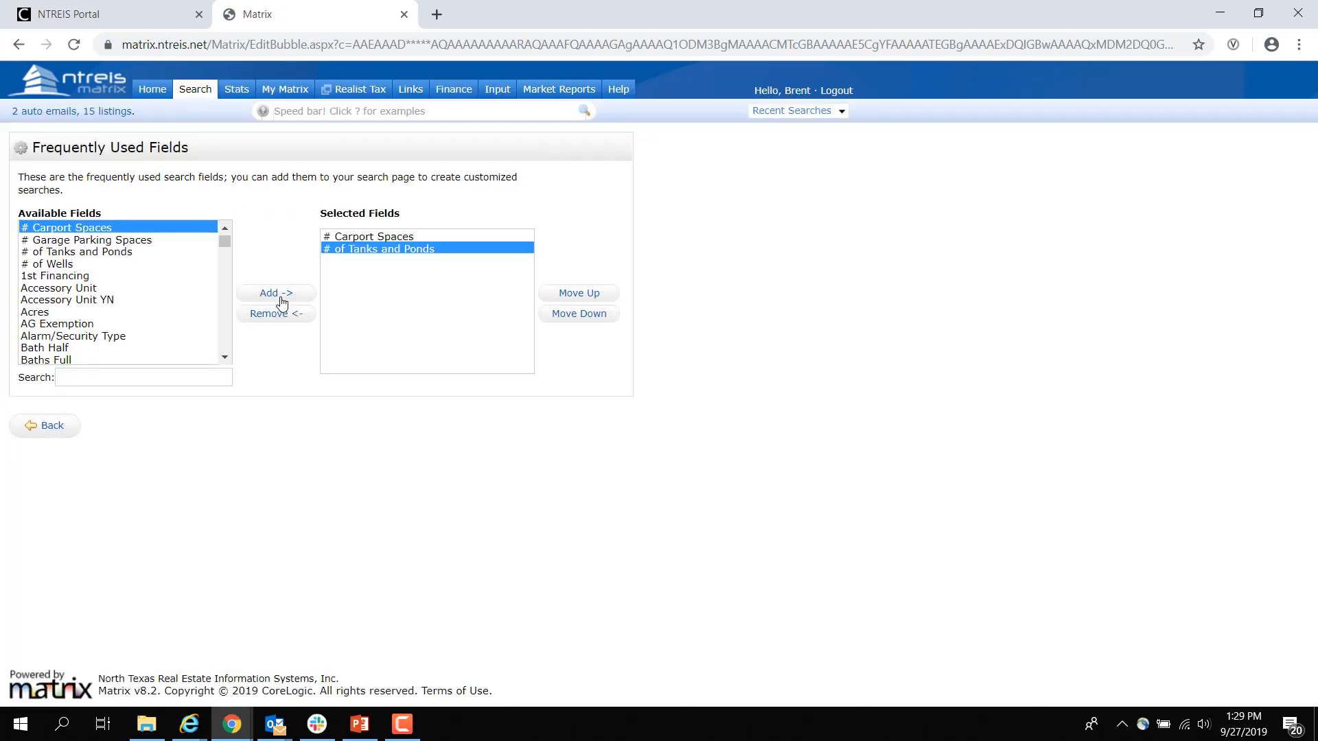
pyautogui.click(44, 427)
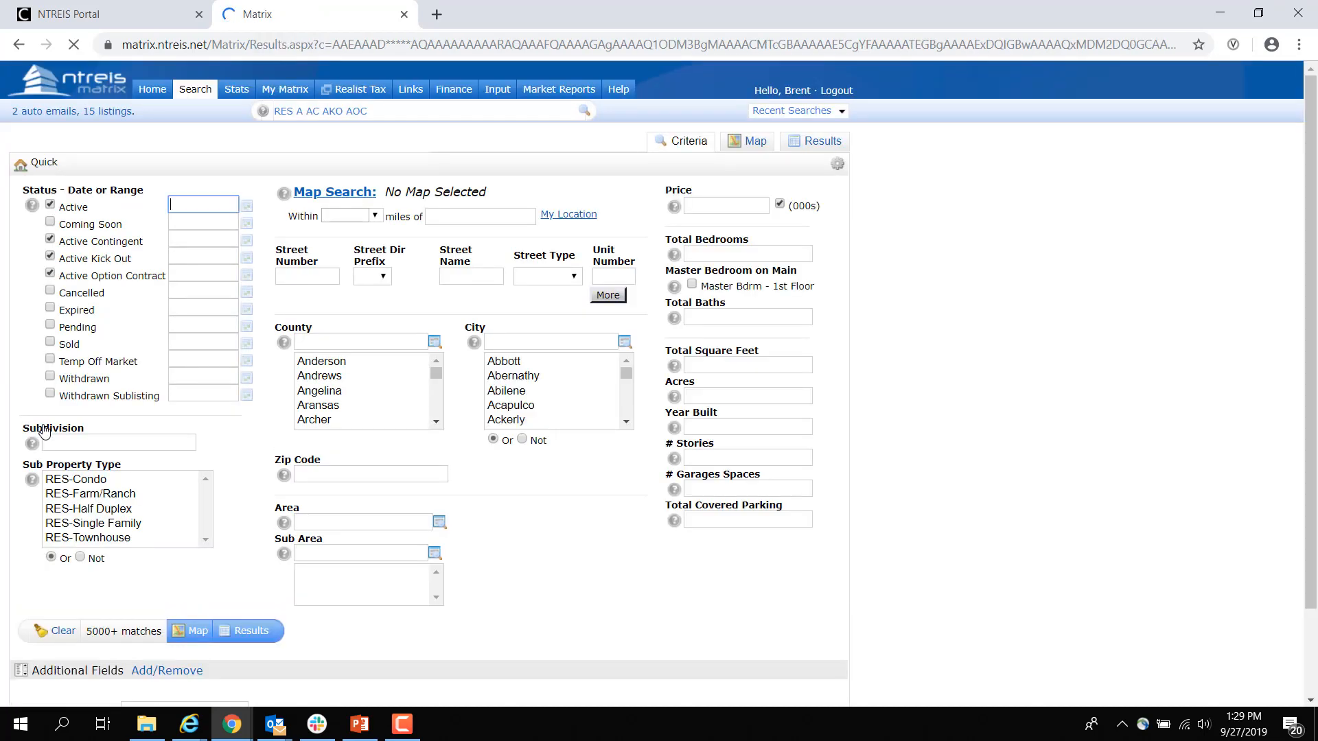
pyautogui.scroll(-2, 63, 422)
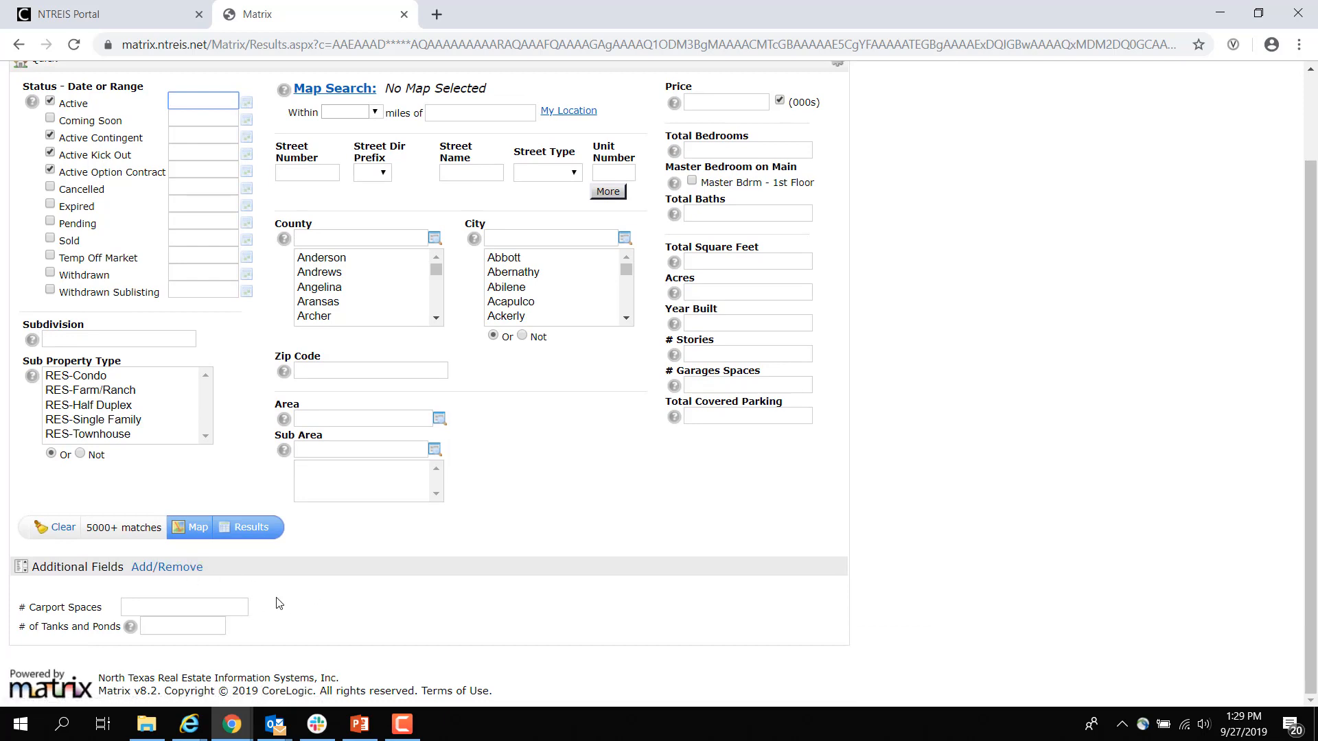
# - Try a 0-60 date range for Active listings, then clear it
pyautogui.scroll(2, 552, 608)
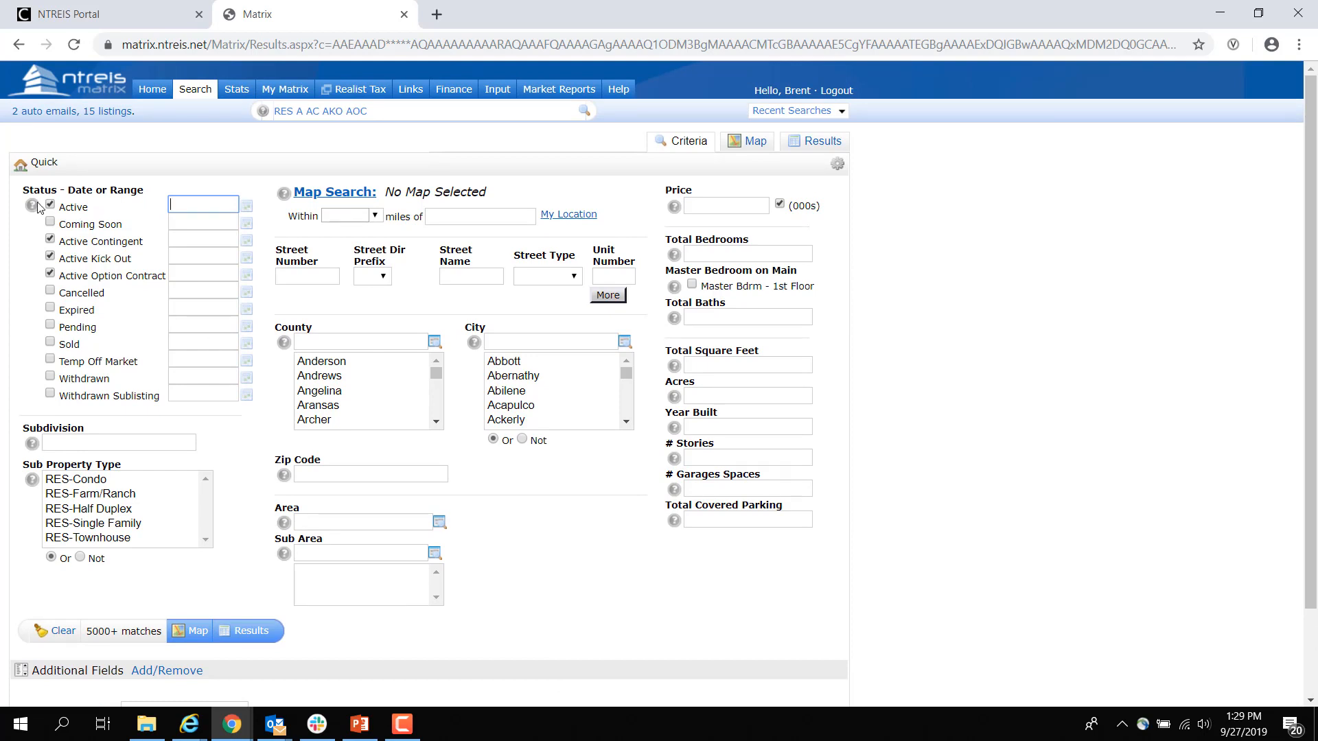
pyautogui.click(246, 210)
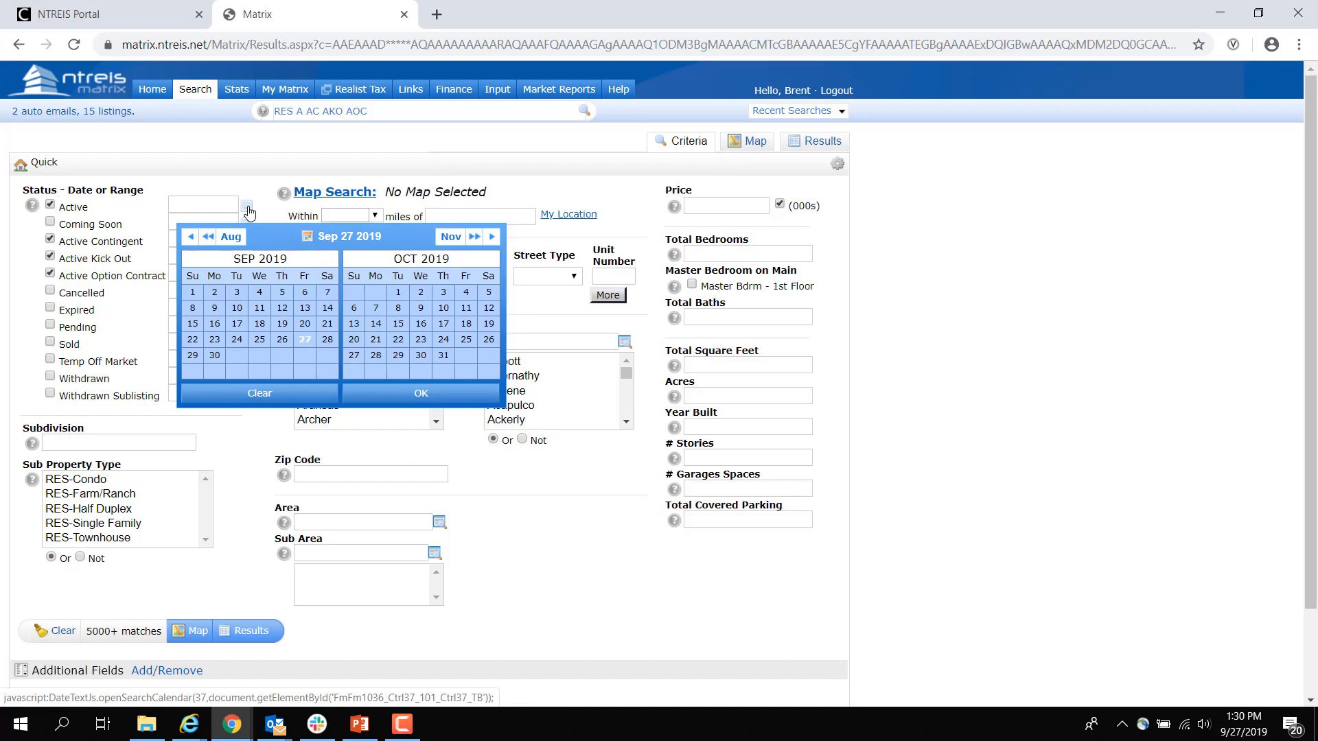
pyautogui.click(194, 204)
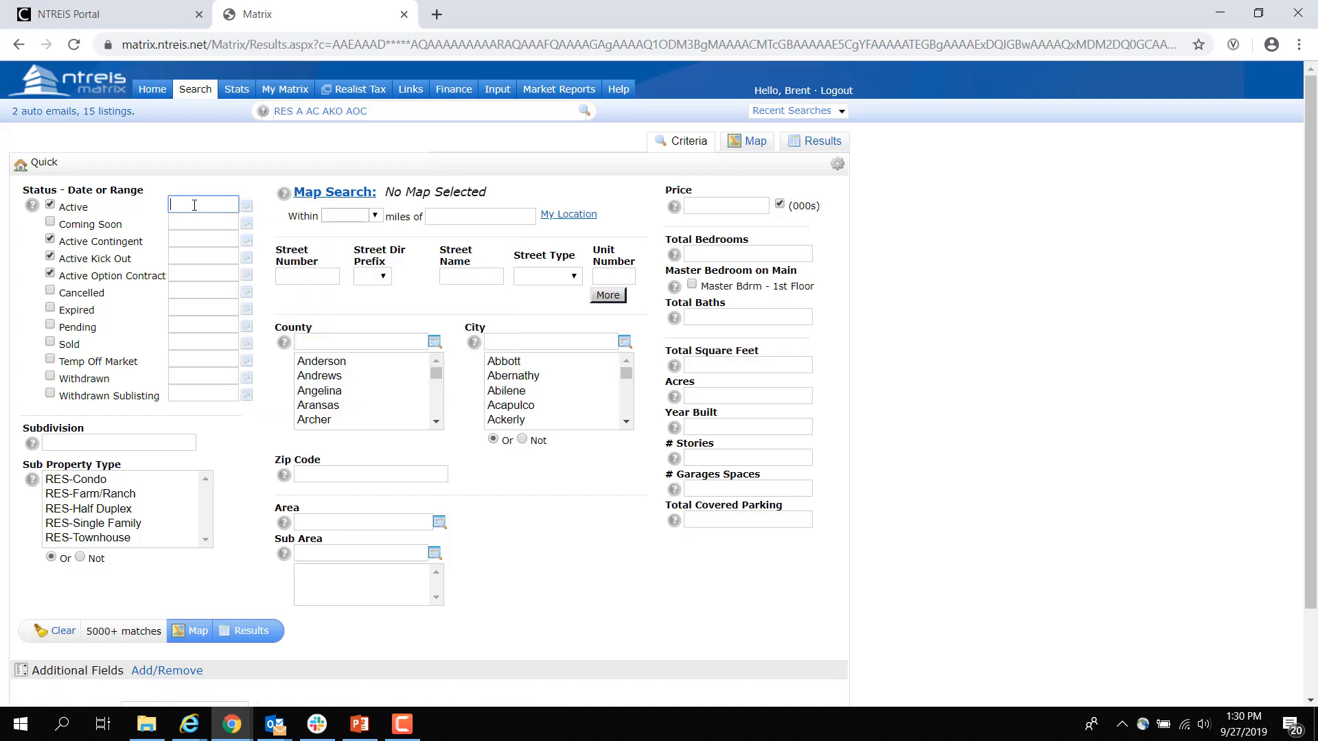
pyautogui.write('0-')
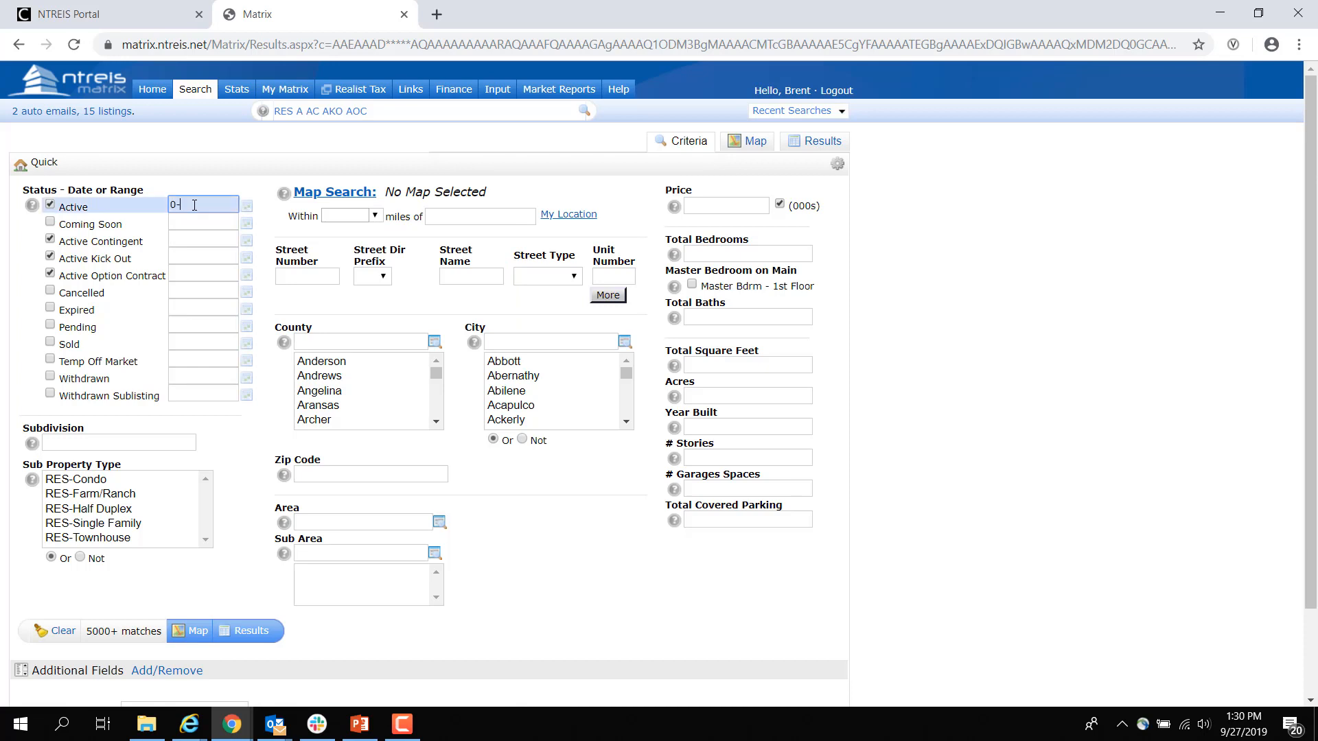
pyautogui.write('60')
pyautogui.press('BackSpace')
pyautogui.press('BackSpace')
pyautogui.press('BackSpace')
pyautogui.press('BackSpace')
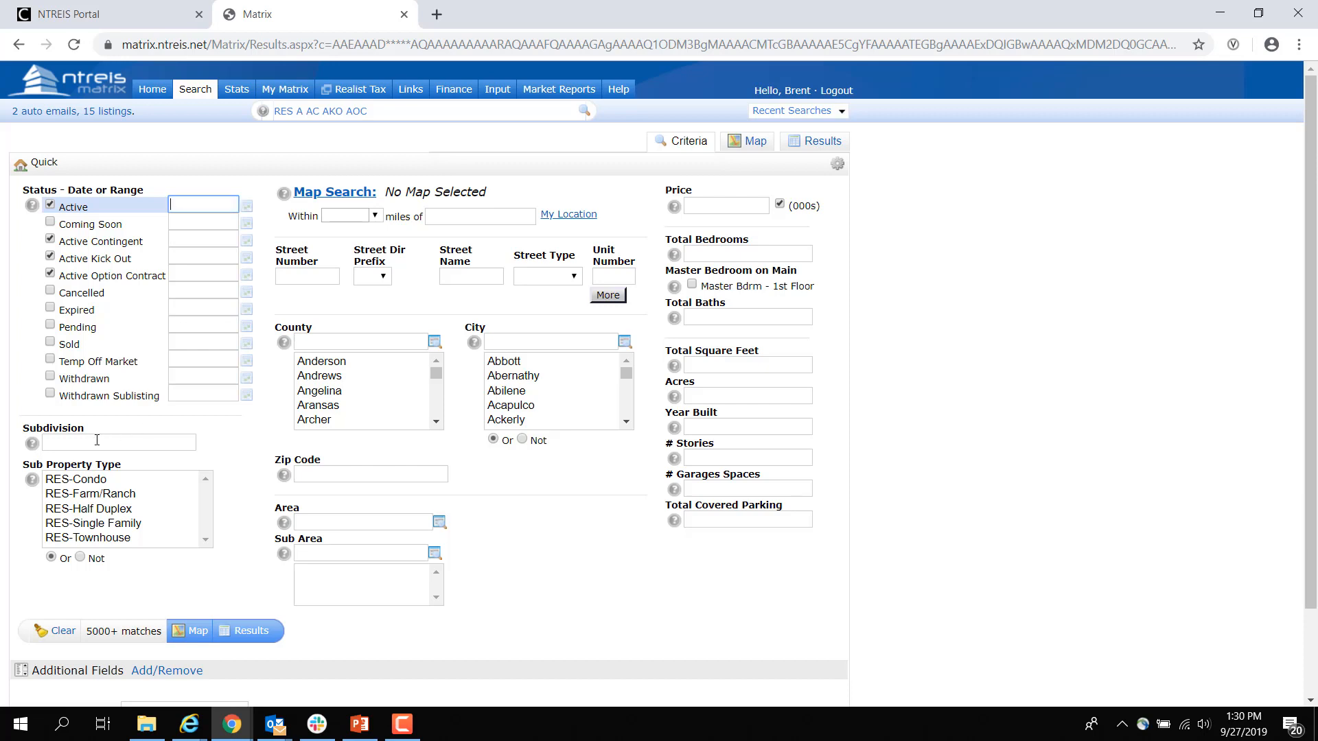
# - Limit the search to RES-Single Family homes and view the matches on the map
pyautogui.moveTo(96, 440)
pyautogui.click(101, 525)
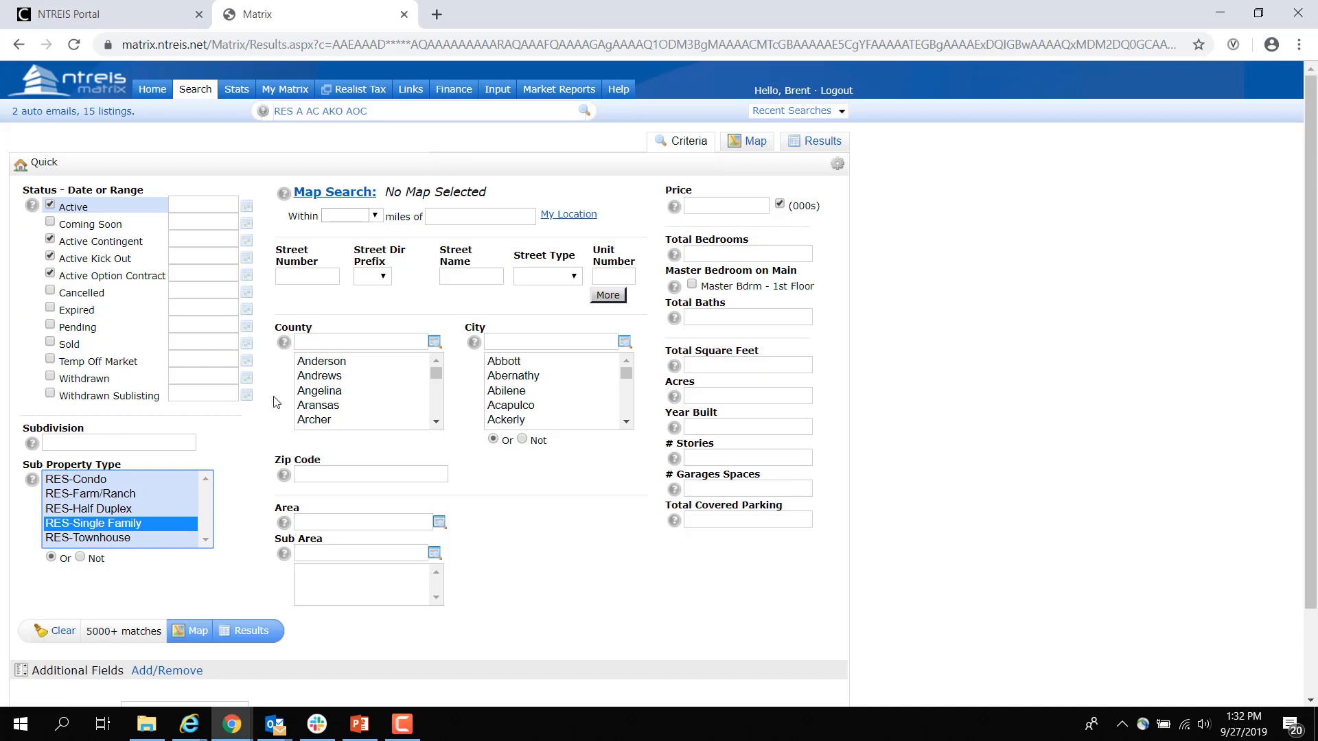
pyautogui.click(339, 194)
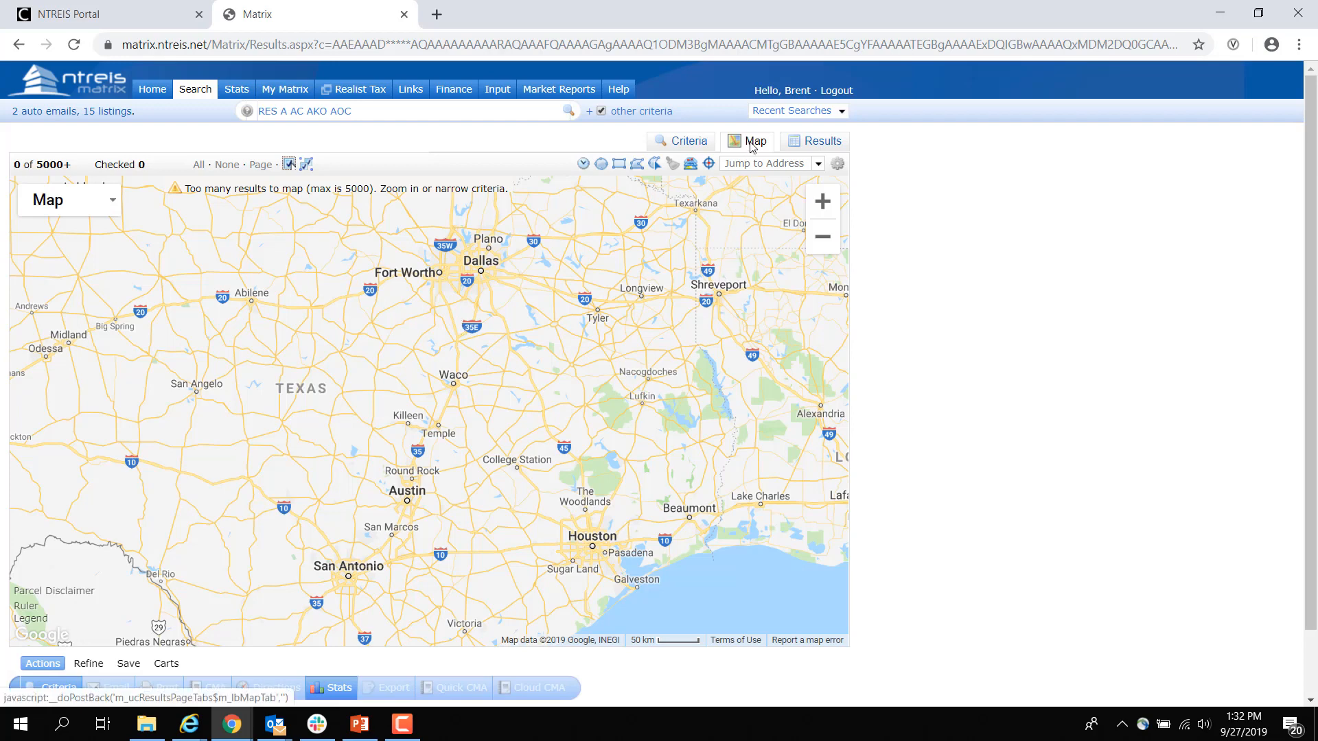
# - Return to the search criteria, leaving the radius distance and Sub Area unset, and focus Price
pyautogui.click(689, 141)
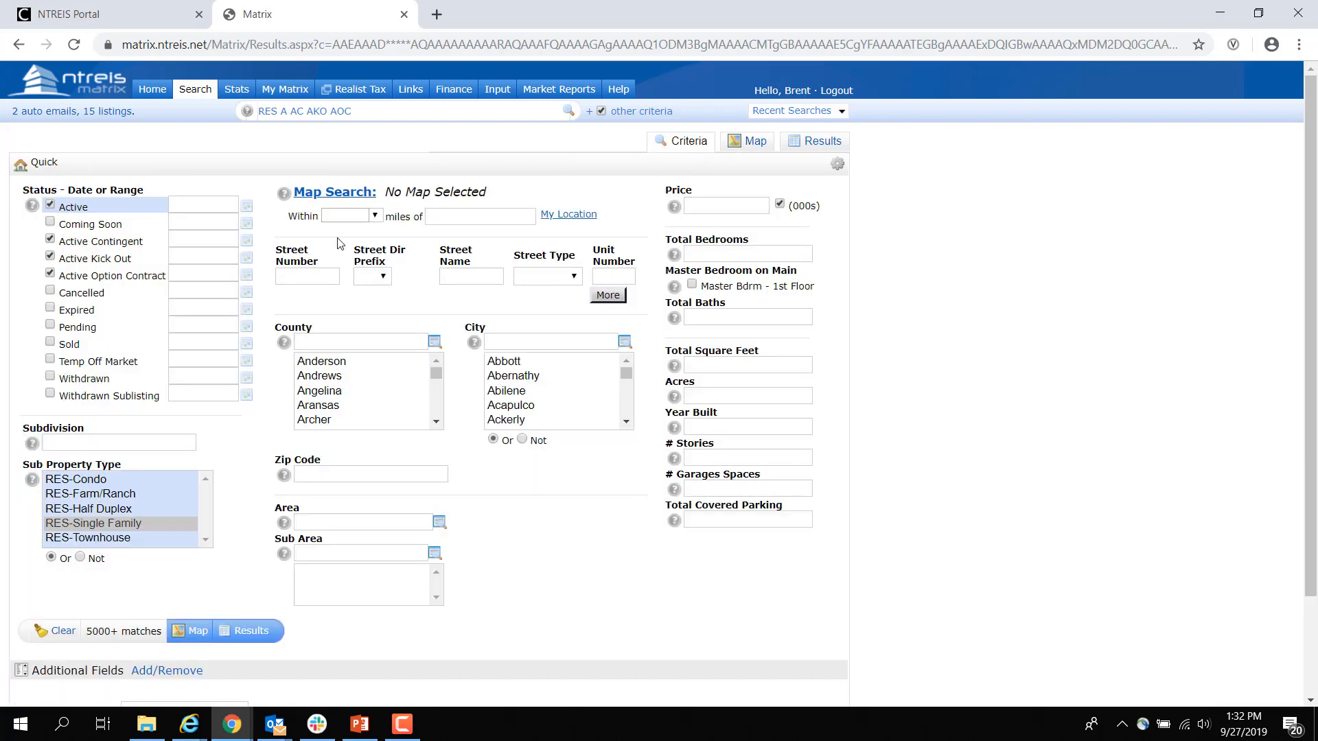
pyautogui.click(376, 217)
pyautogui.click(454, 215)
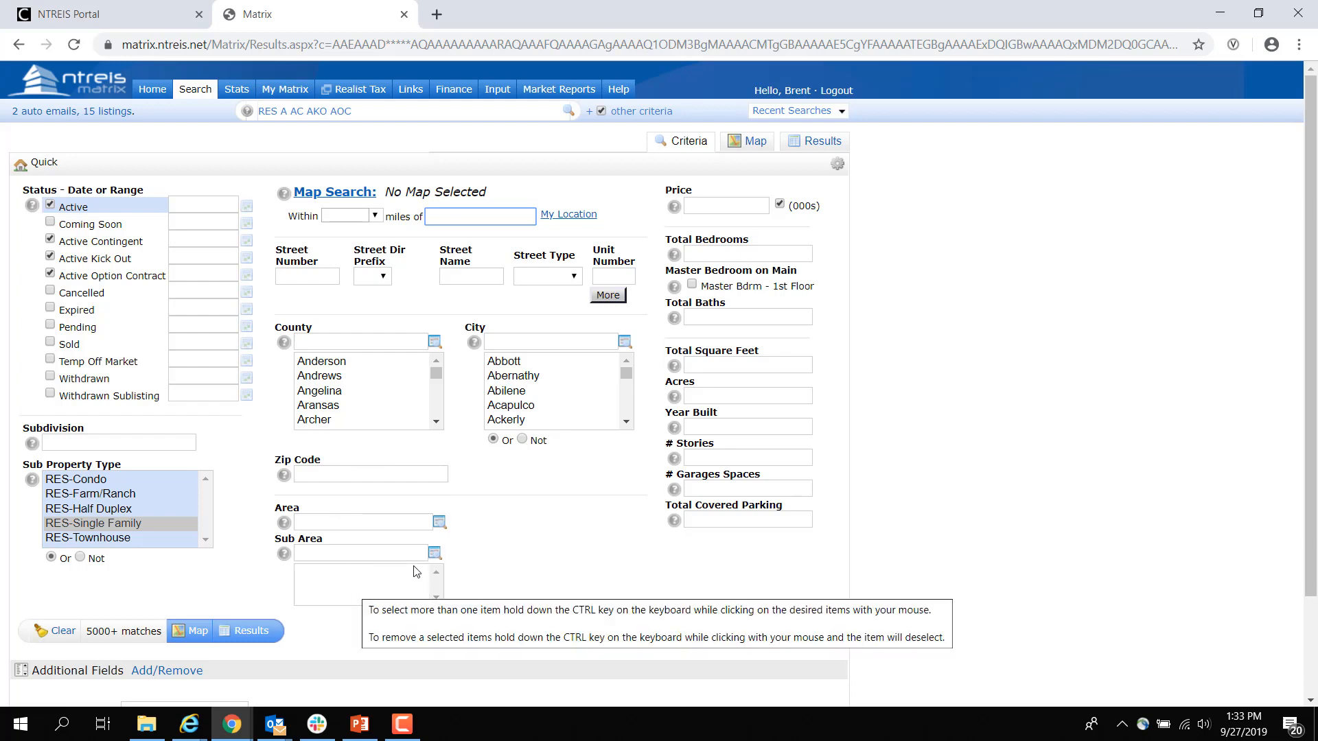
pyautogui.click(434, 553)
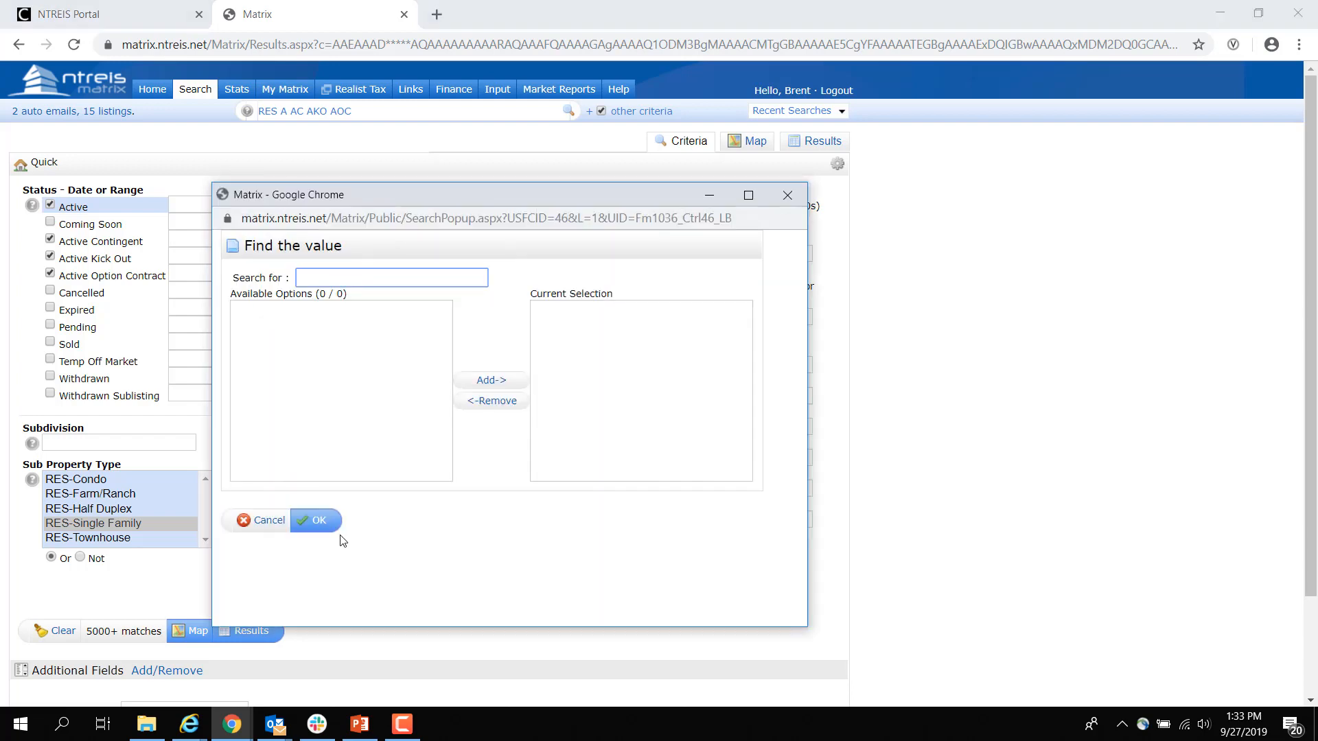
pyautogui.click(266, 524)
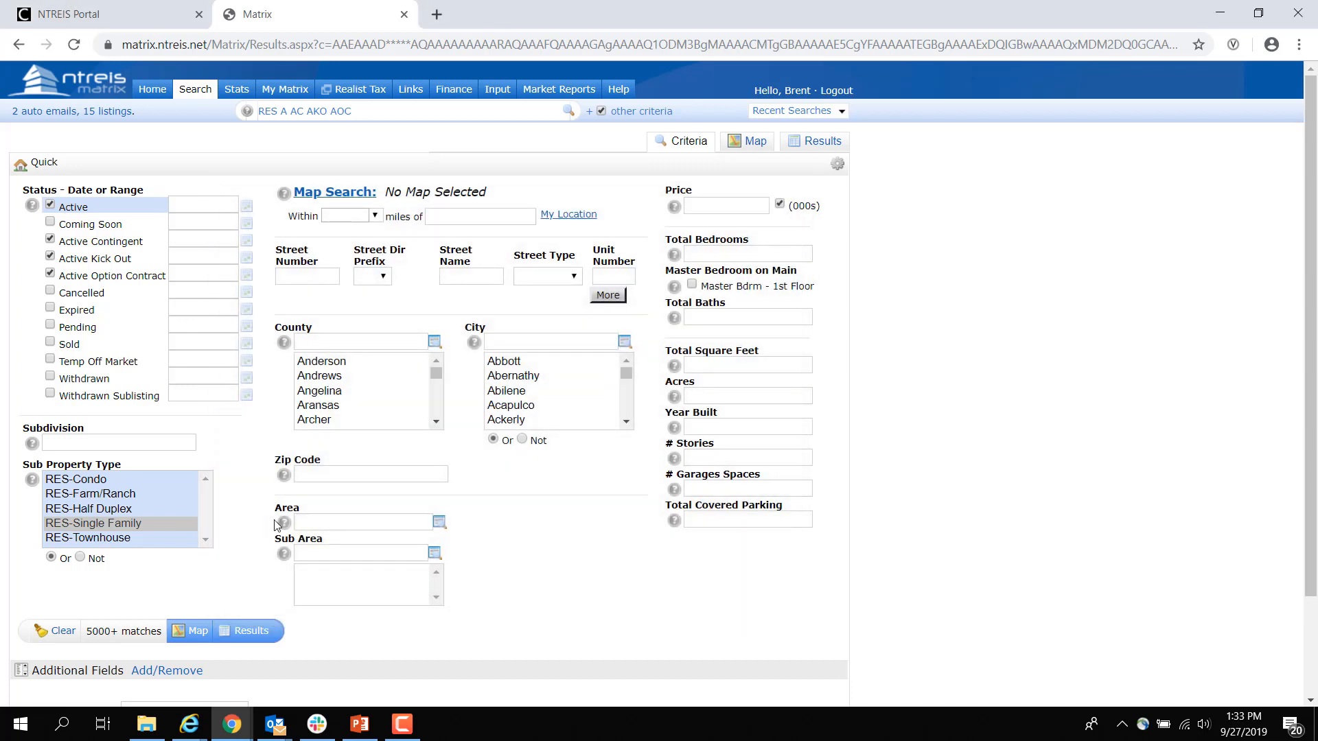
pyautogui.click(709, 206)
# - Search for a 200-300 thousand price, 2 bedrooms and 3 baths, and show the results
pyautogui.write('200-300')
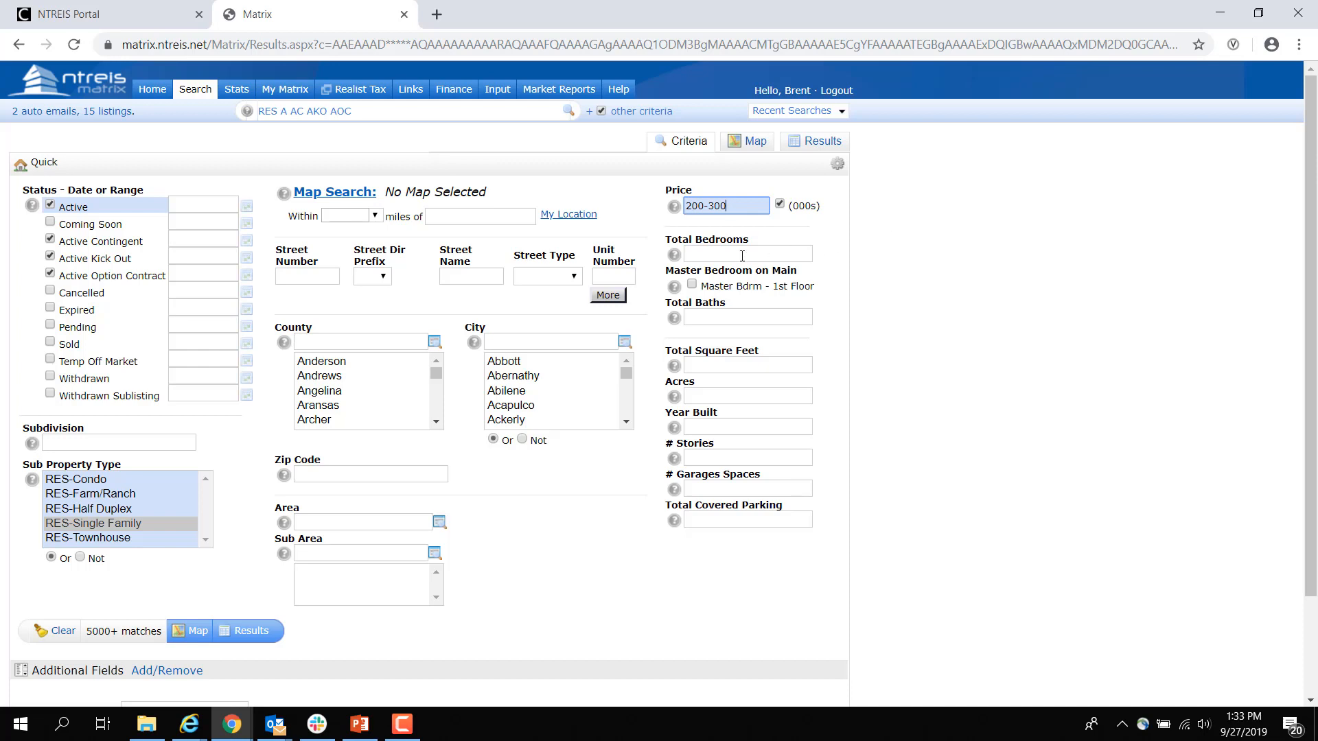
pyautogui.moveTo(740, 256)
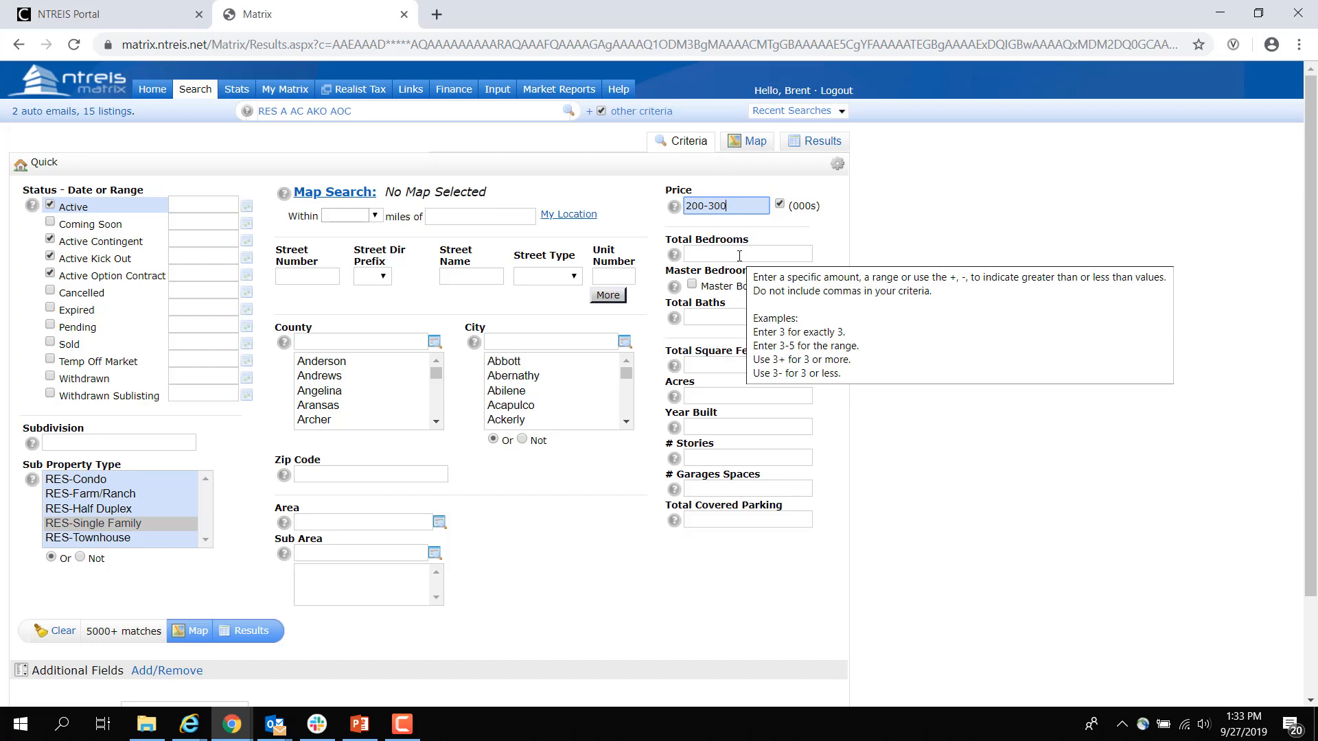
pyautogui.click(739, 256)
pyautogui.write('2')
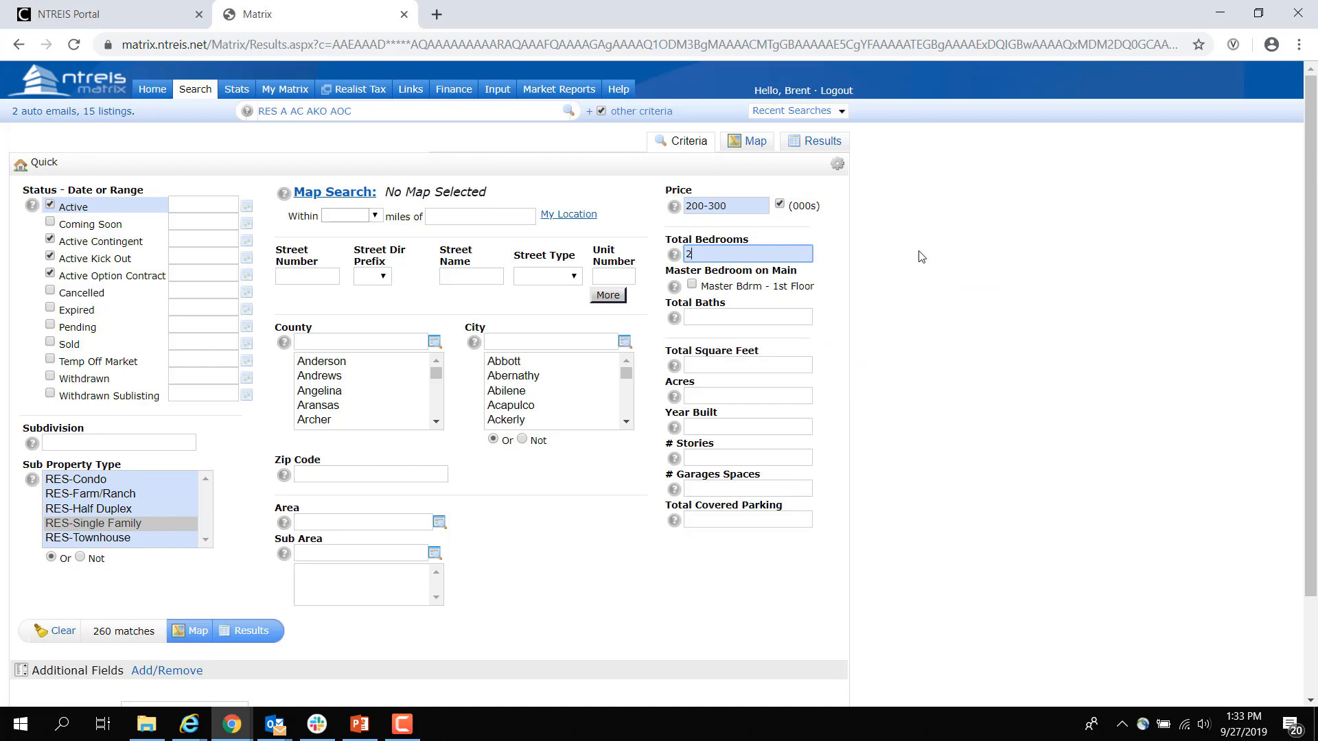
pyautogui.write('-3')
pyautogui.press('BackSpace')
pyautogui.press('BackSpace')
pyautogui.write('+')
pyautogui.click(748, 316)
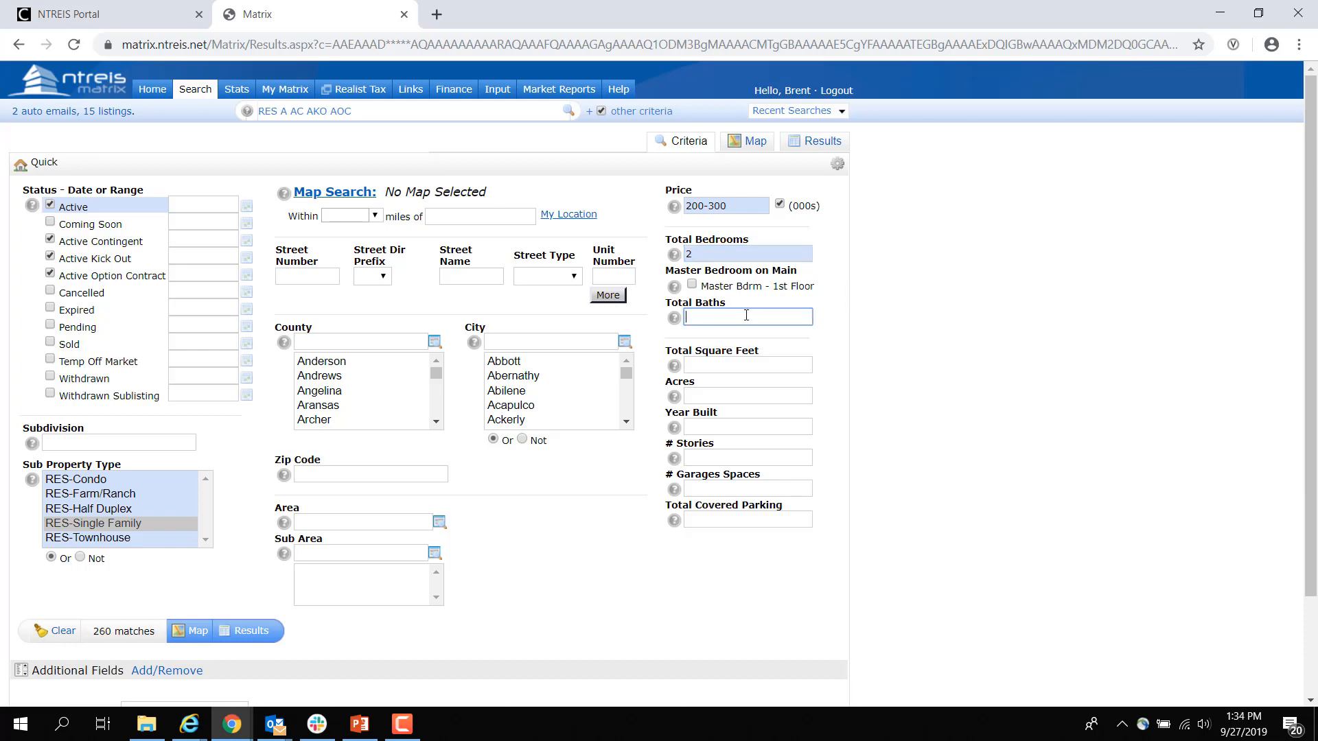
pyautogui.write('3')
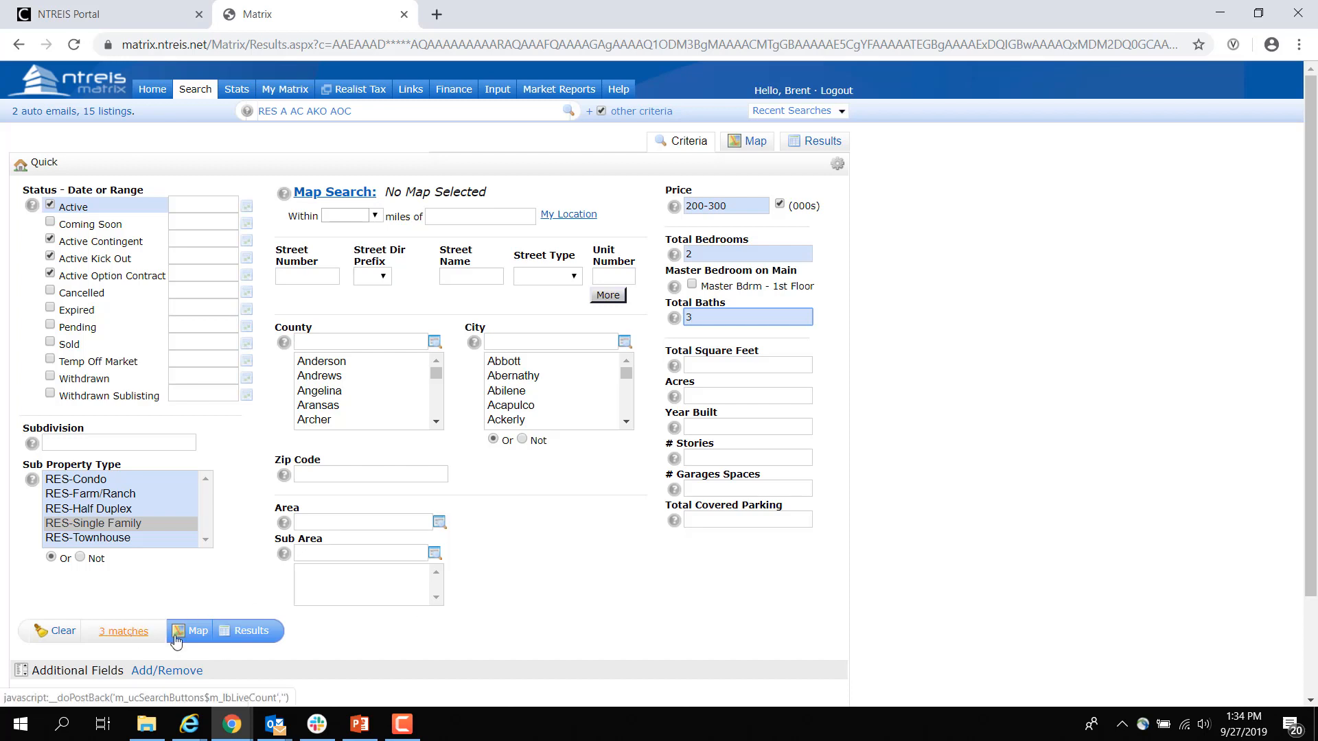
pyautogui.click(253, 633)
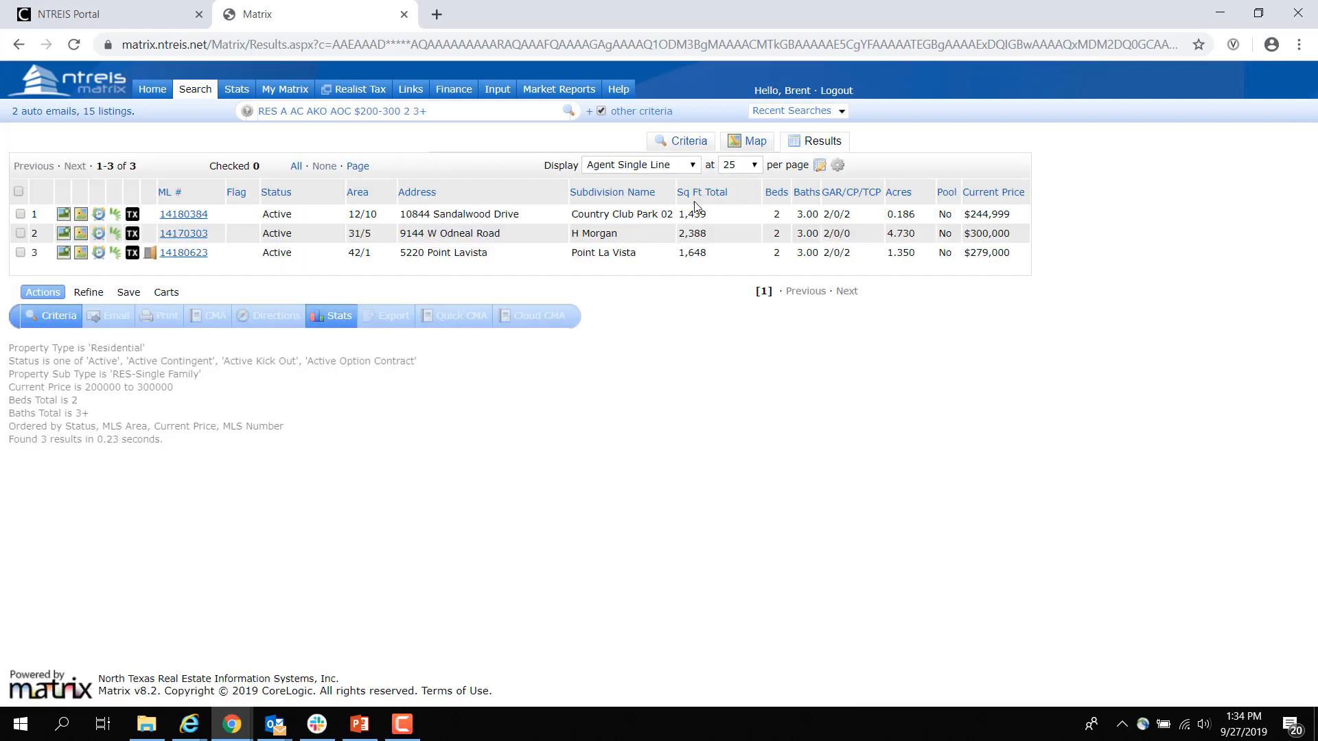
# - Display the results in the Agent Full format and scroll through them
pyautogui.click(694, 166)
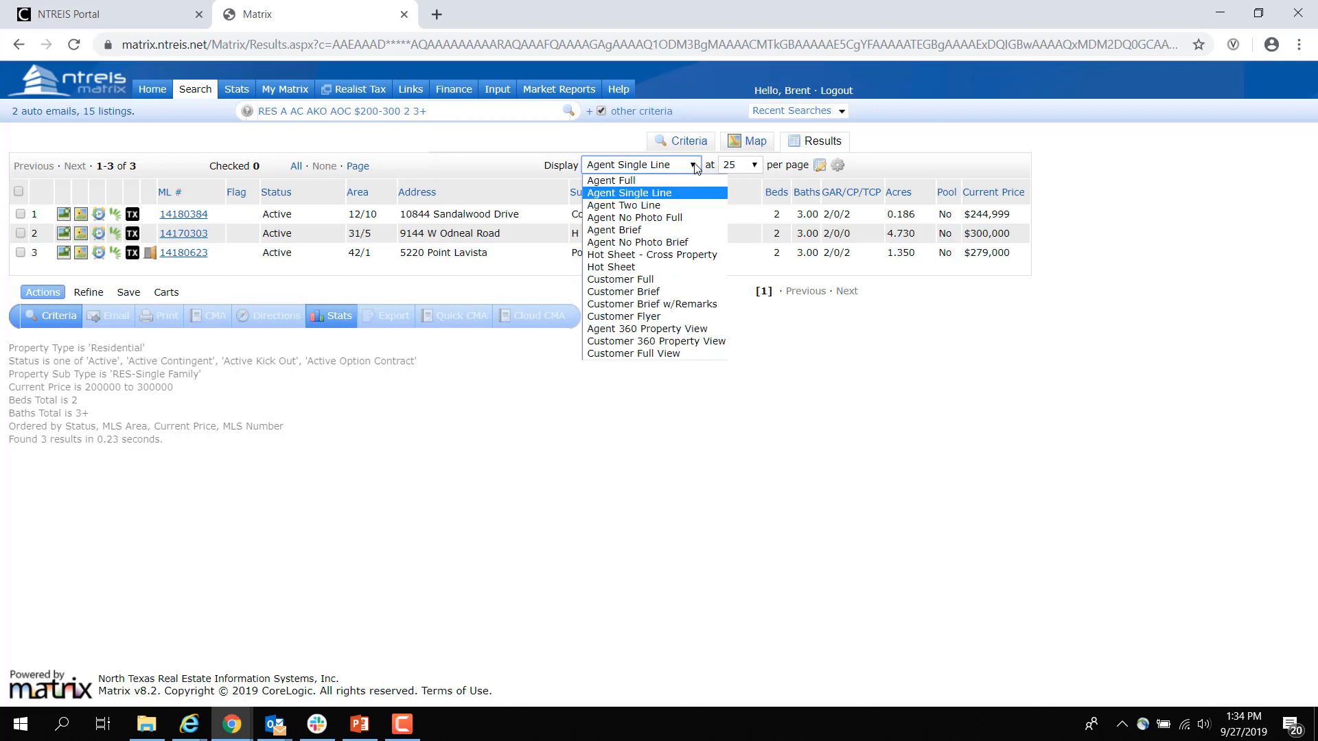
pyautogui.click(626, 181)
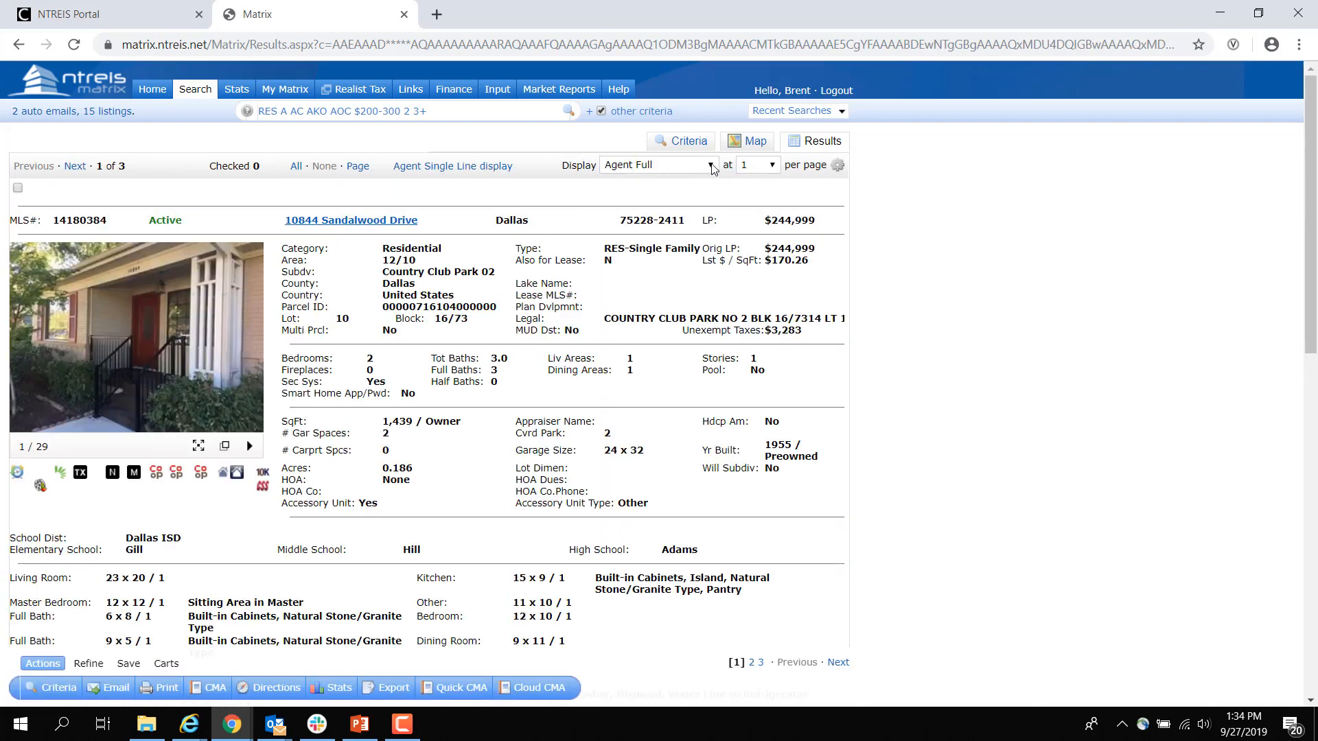
pyautogui.scroll(-10, 875, 285)
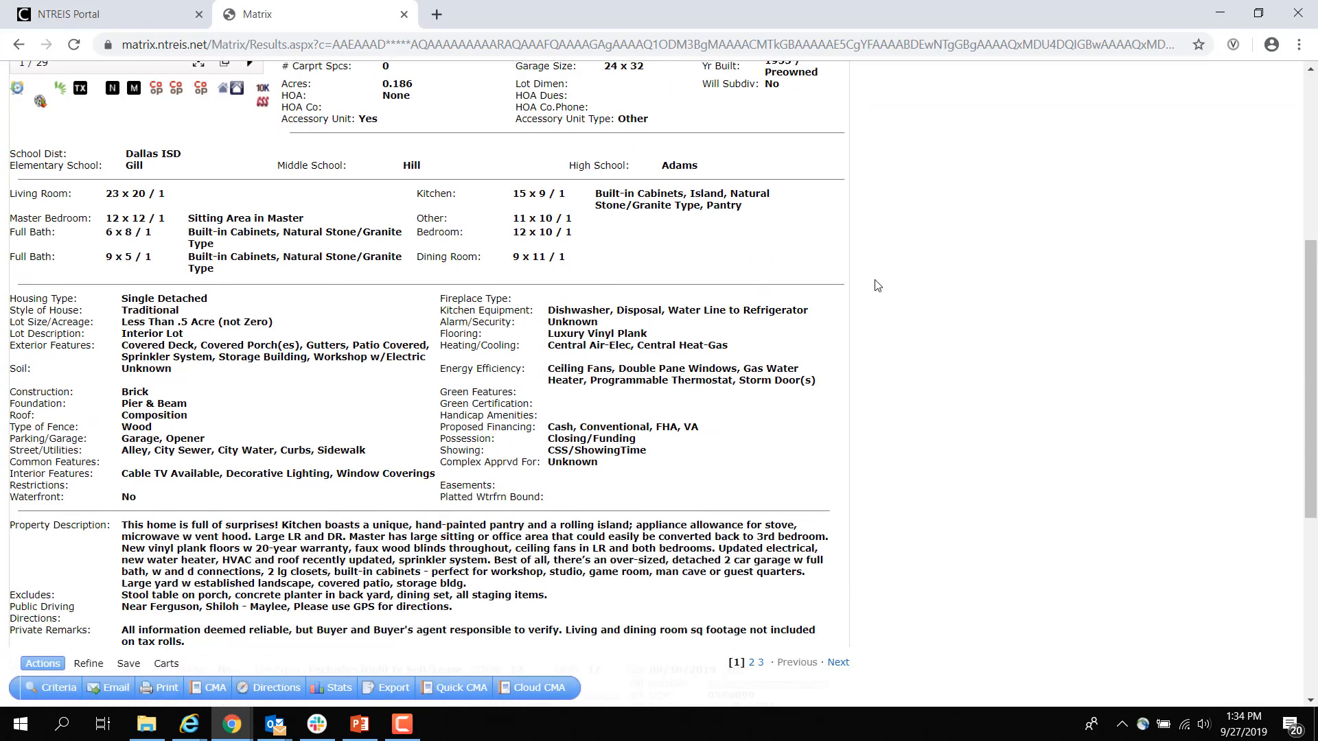
pyautogui.scroll(-3, 875, 285)
pyautogui.scroll(15, 875, 286)
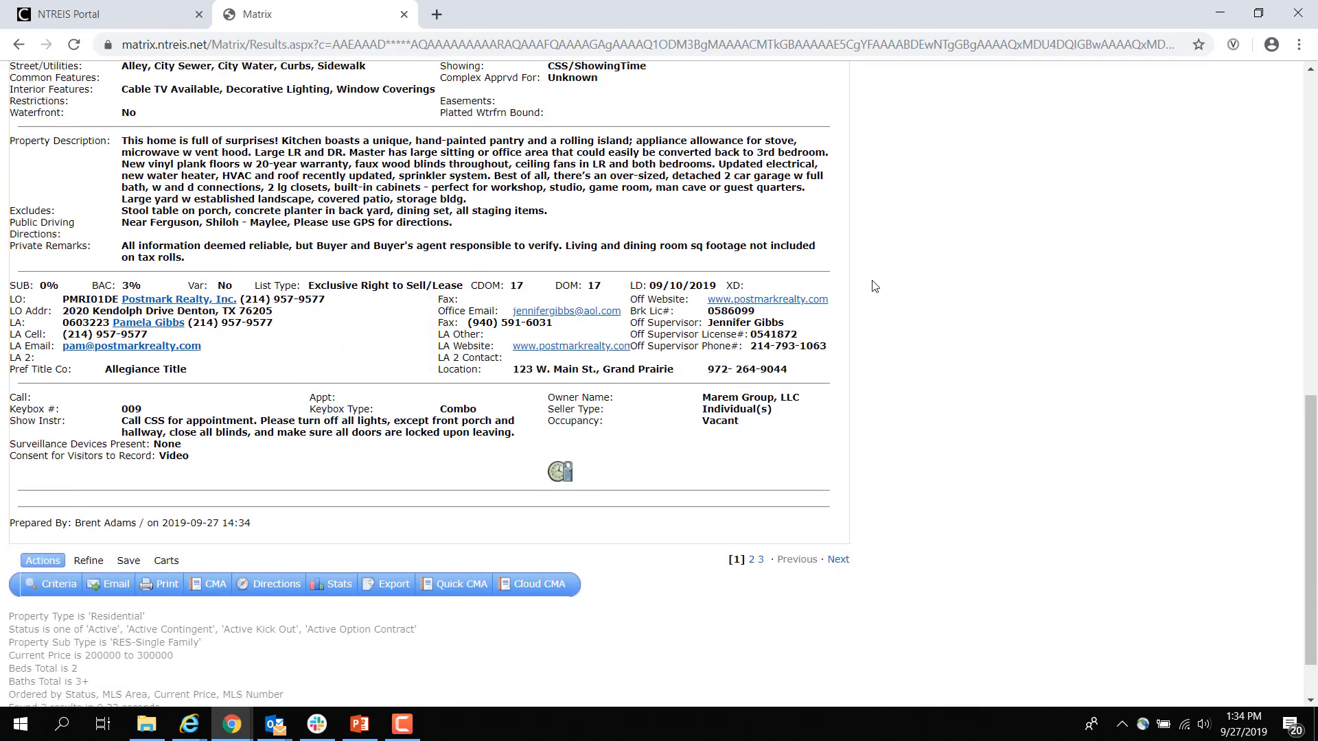
pyautogui.scroll(1, 876, 285)
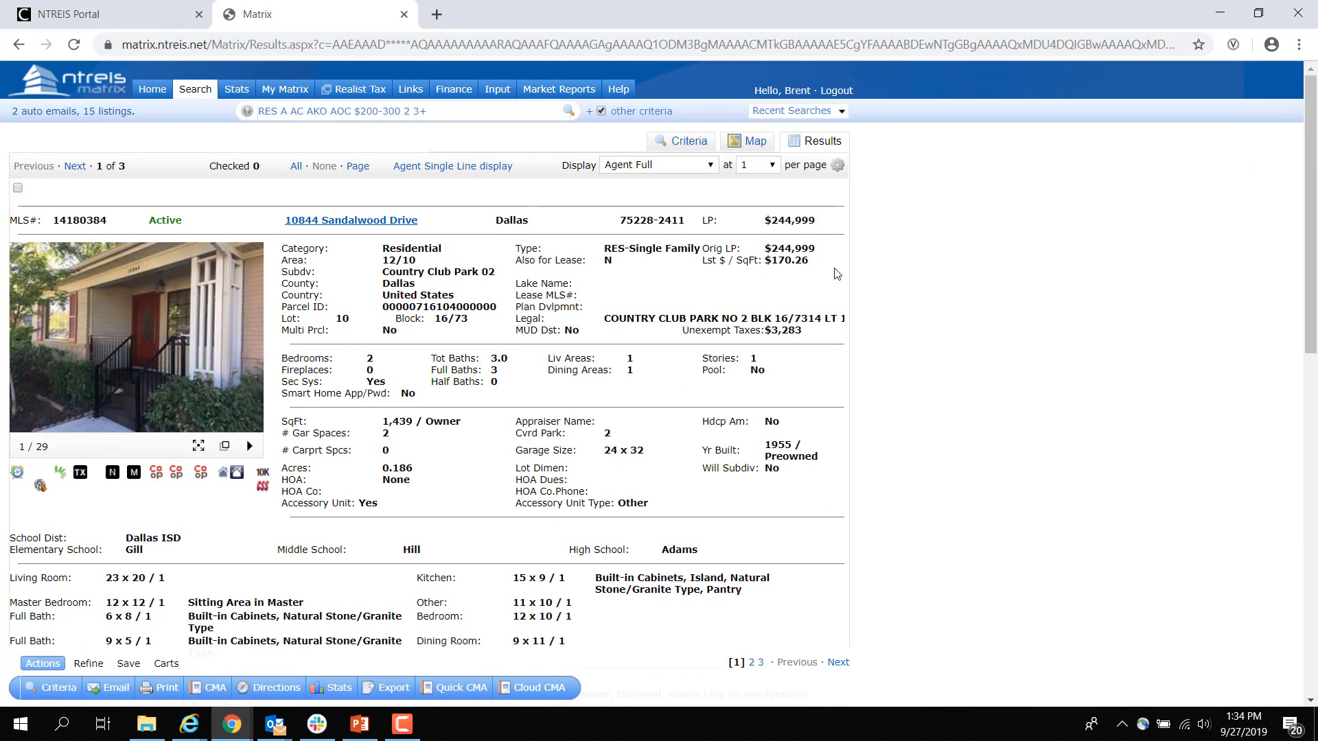
# - Try the Agent Single Line and Hot Sheet displays, then settle on Customer 360 Property View
pyautogui.click(711, 166)
pyautogui.click(663, 201)
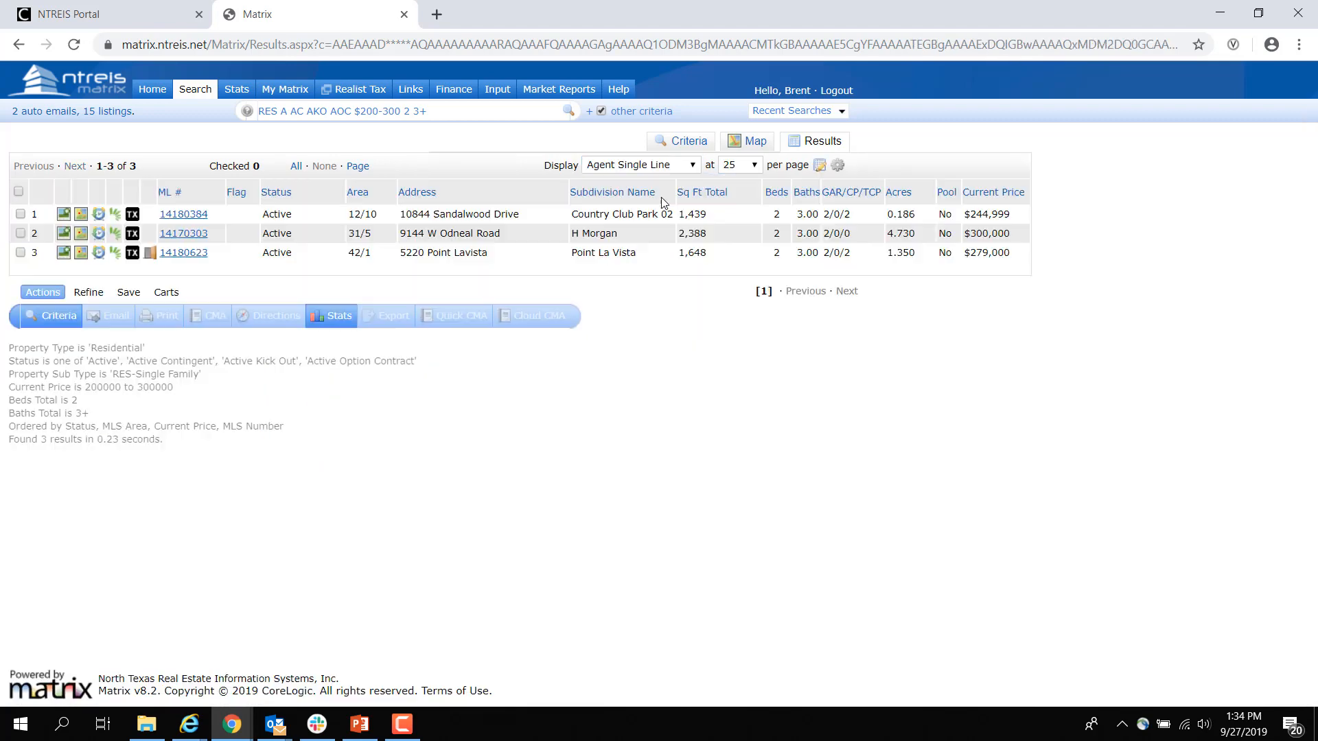
pyautogui.click(698, 168)
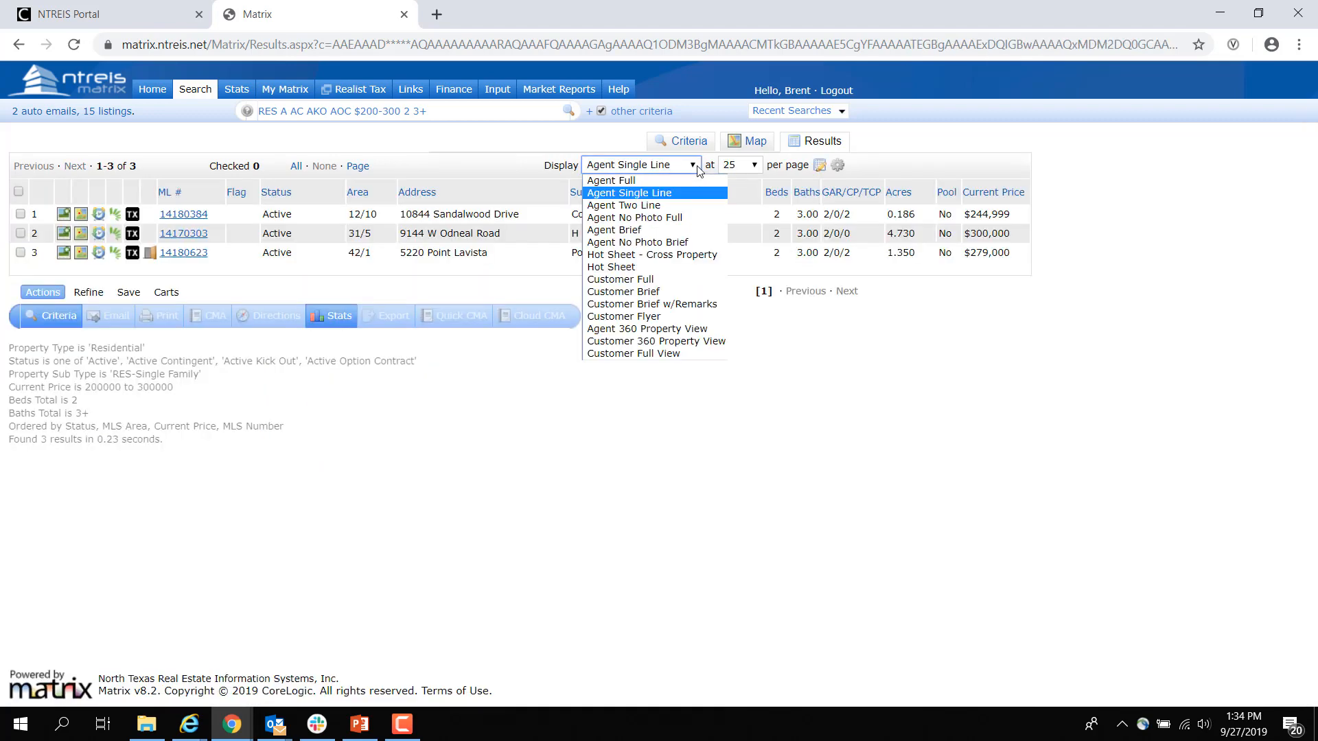
pyautogui.click(604, 268)
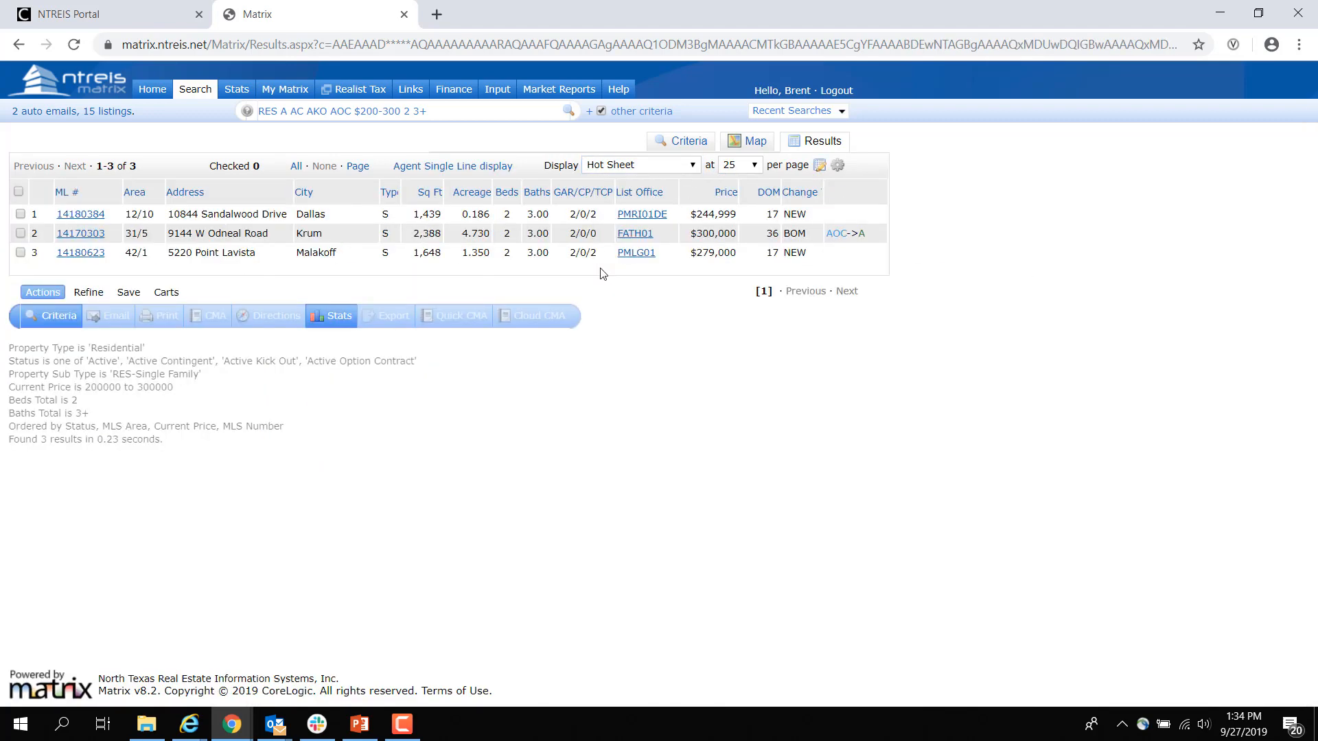
pyautogui.click(694, 168)
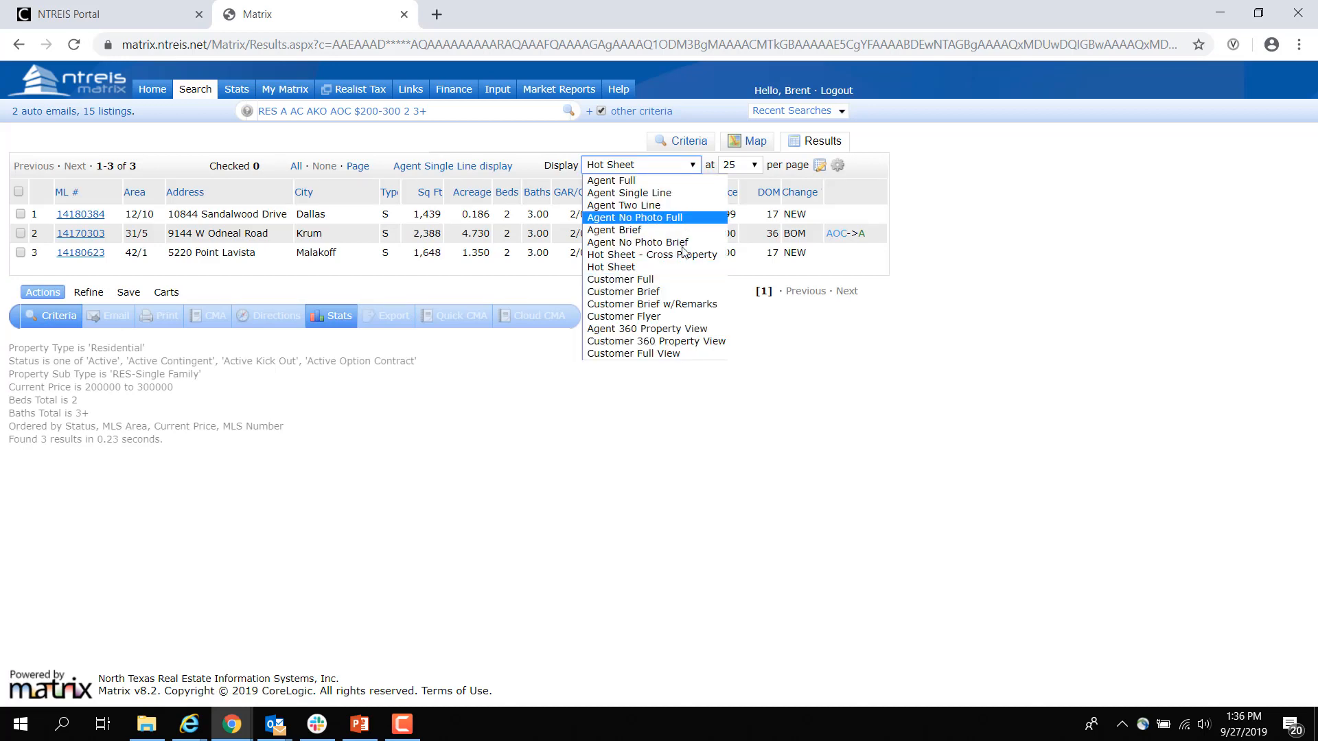
pyautogui.click(644, 341)
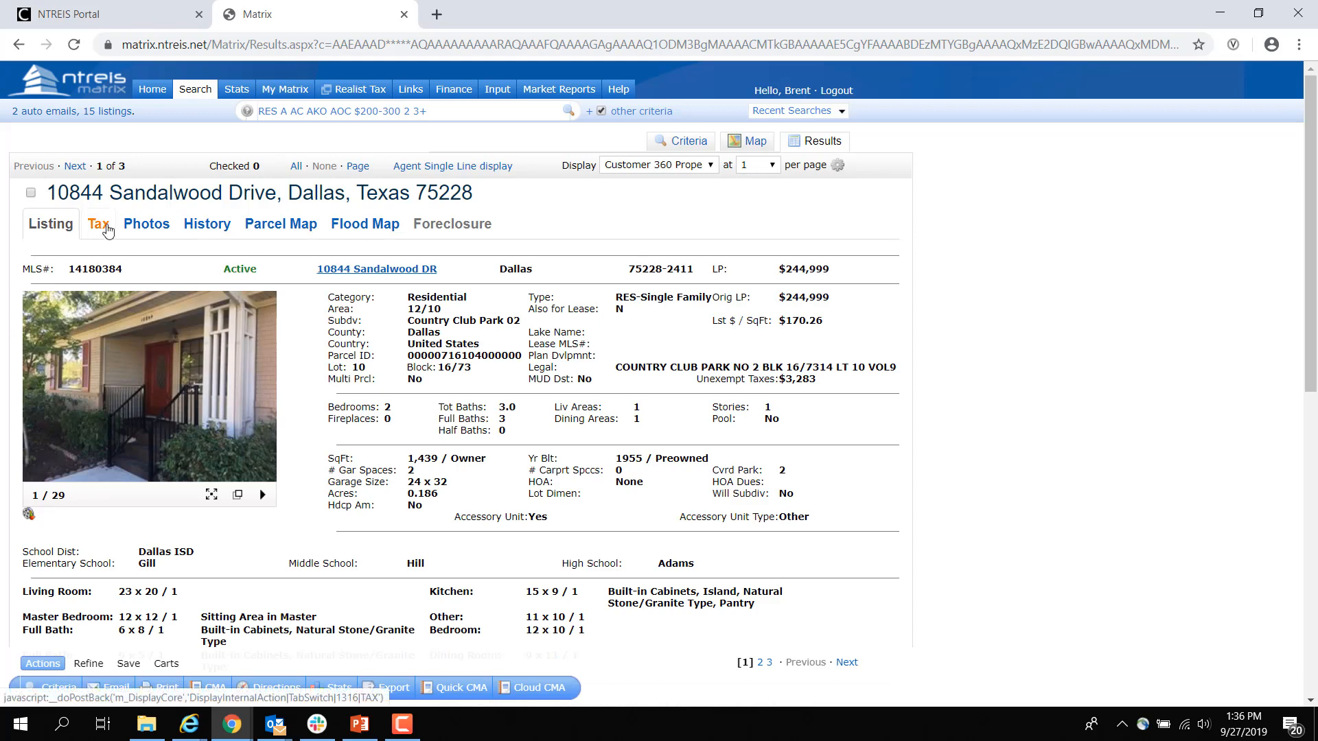
pyautogui.click(99, 224)
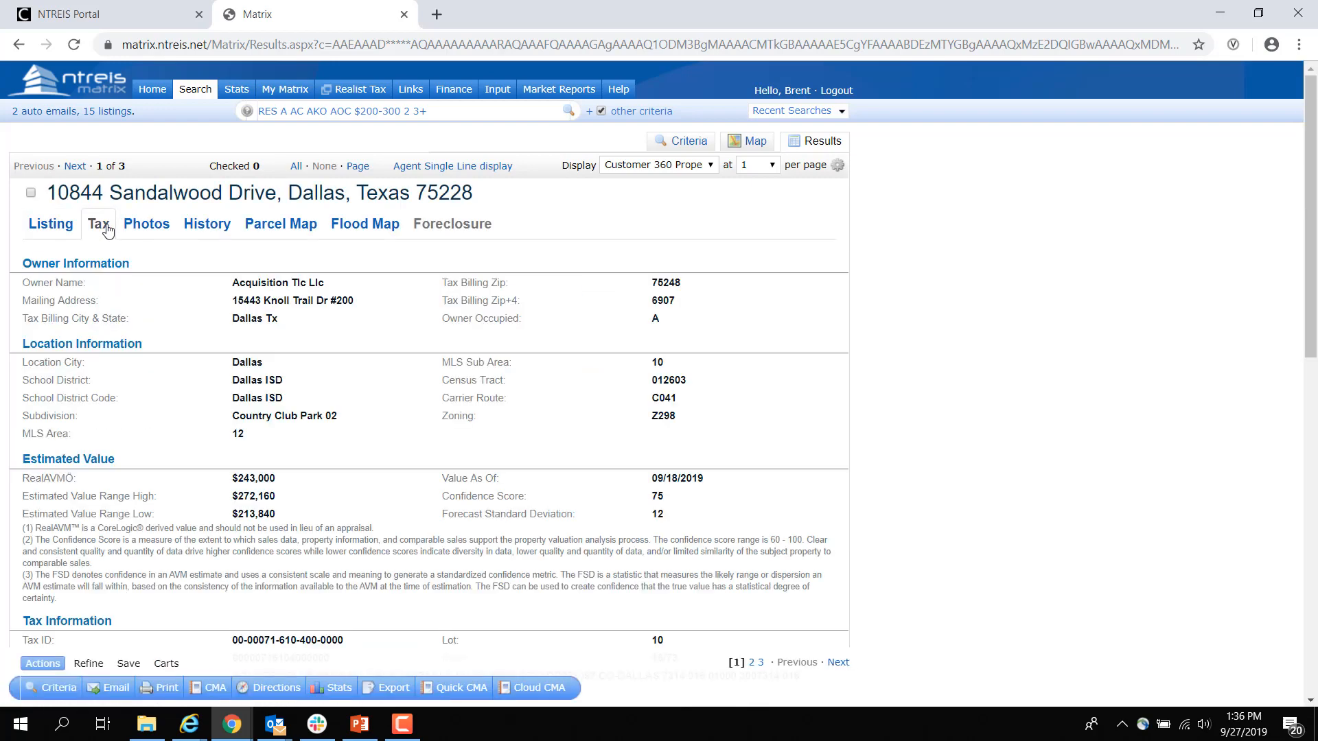
pyautogui.click(146, 225)
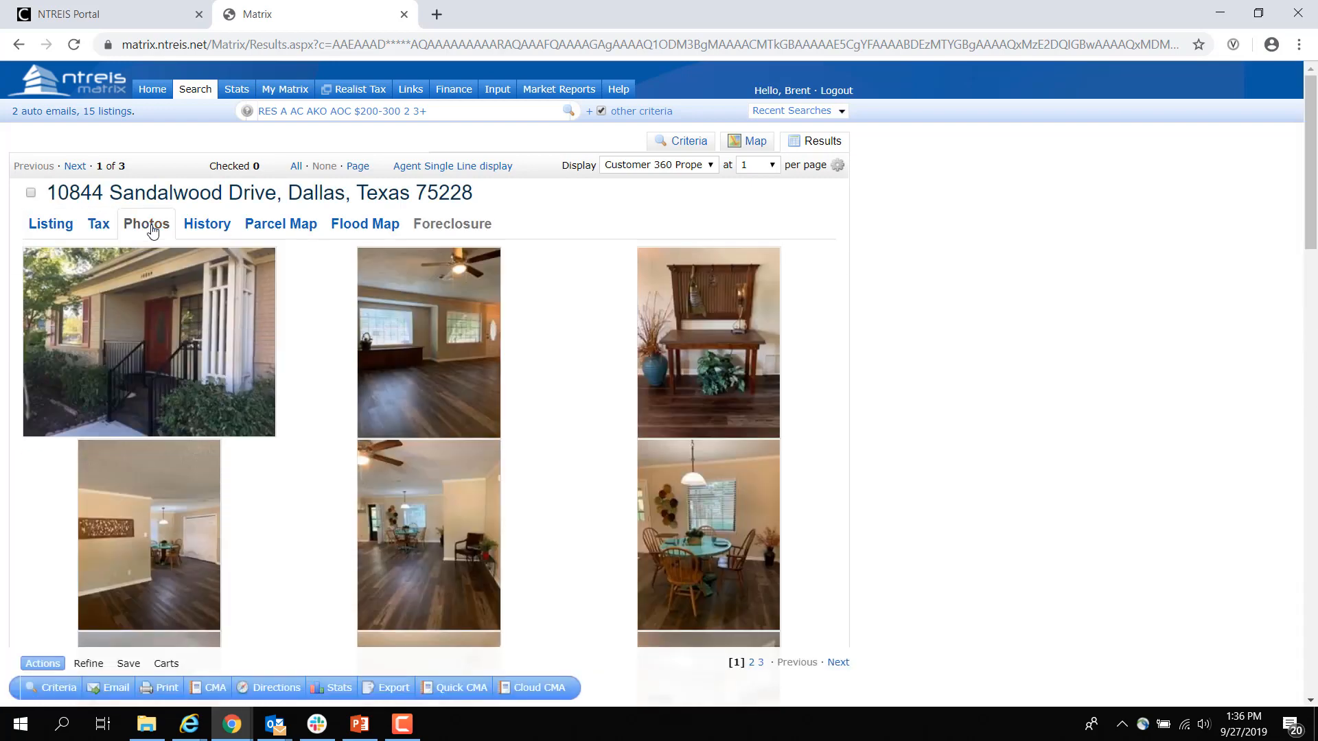
pyautogui.click(214, 229)
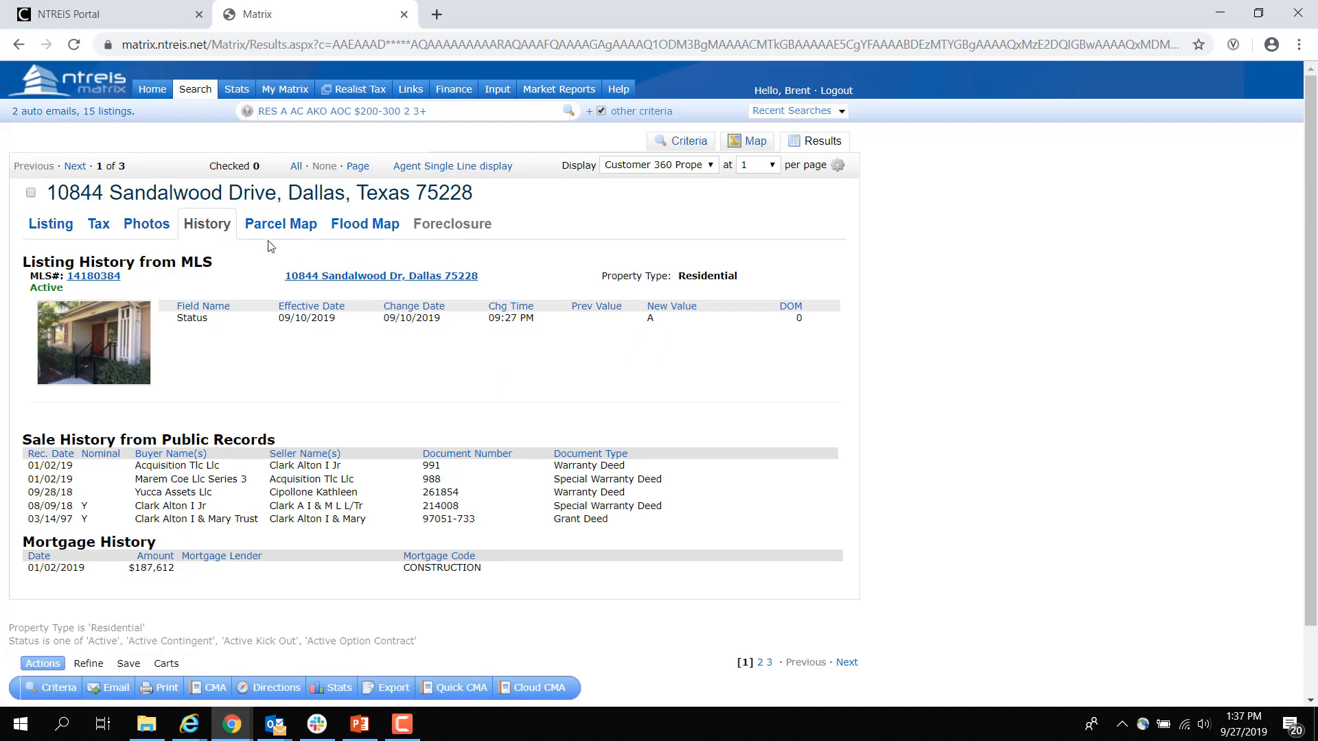
pyautogui.click(286, 233)
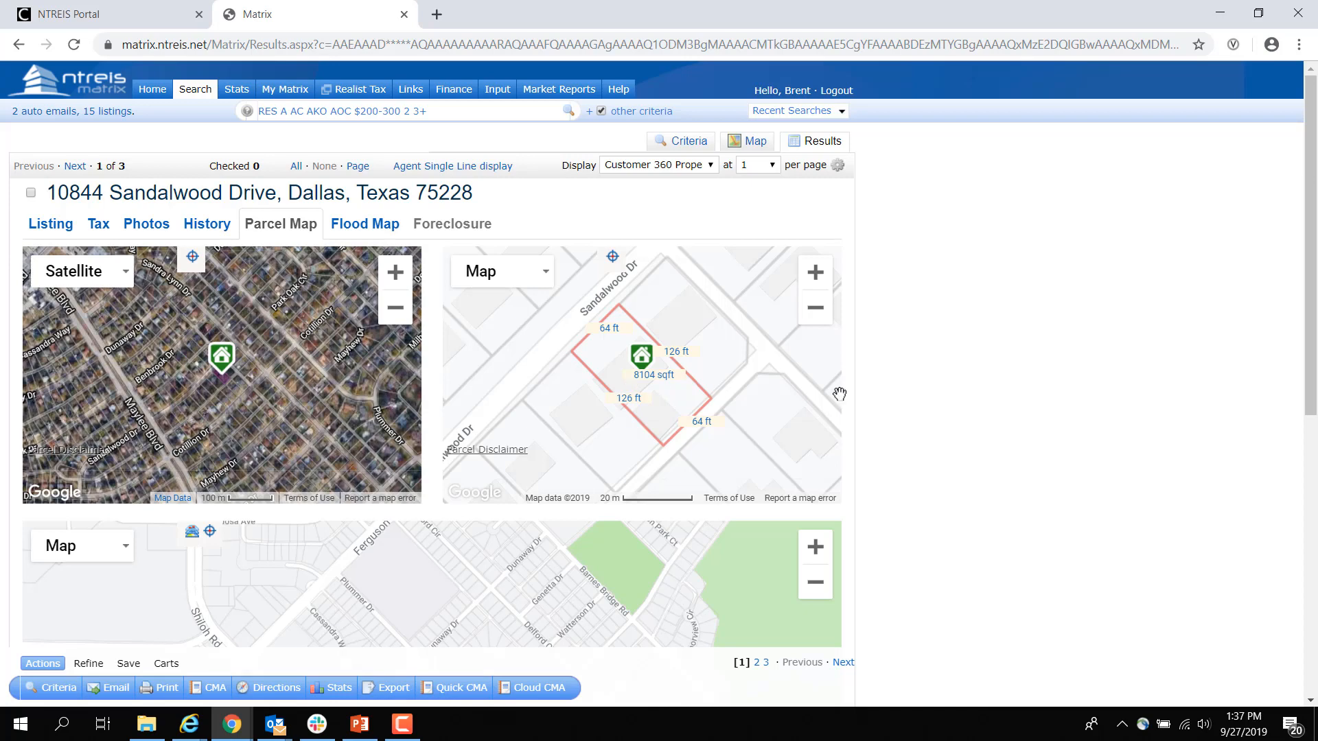
pyautogui.scroll(-3, 944, 326)
pyautogui.scroll(-3, 944, 326)
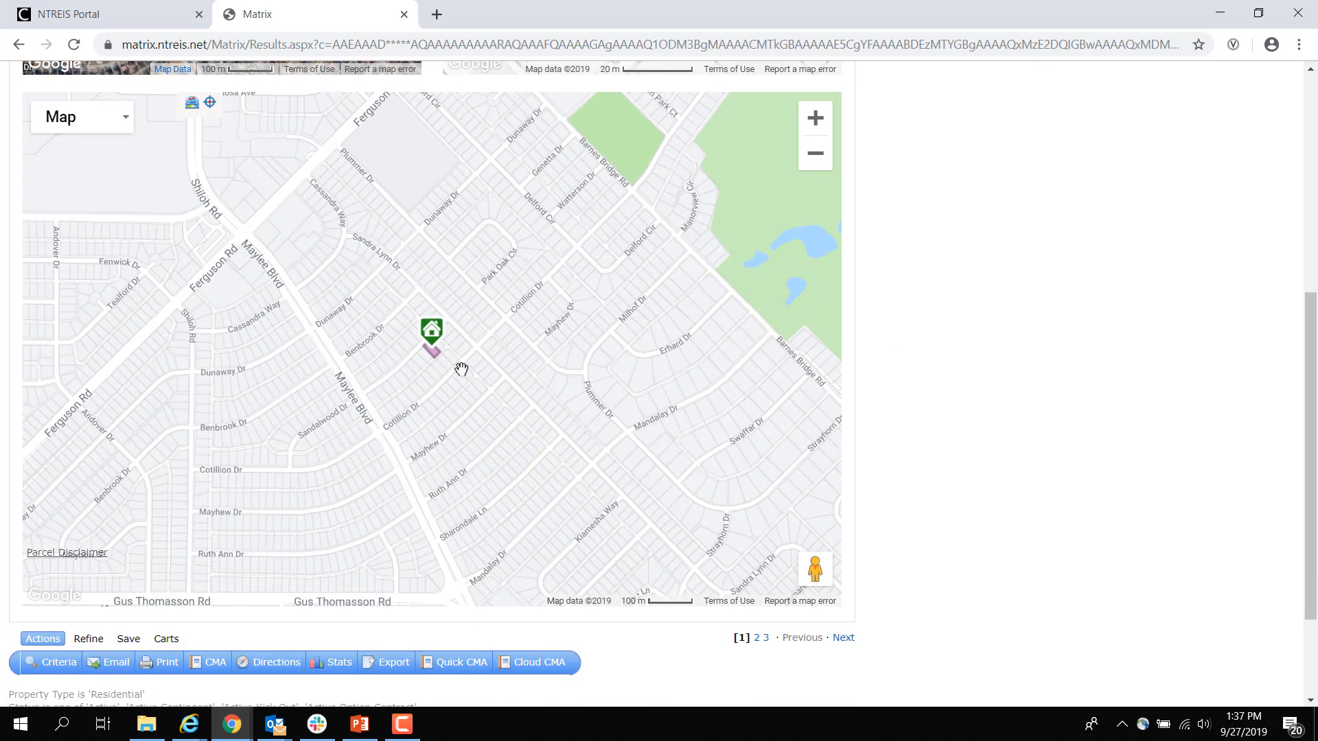
pyautogui.click(417, 372)
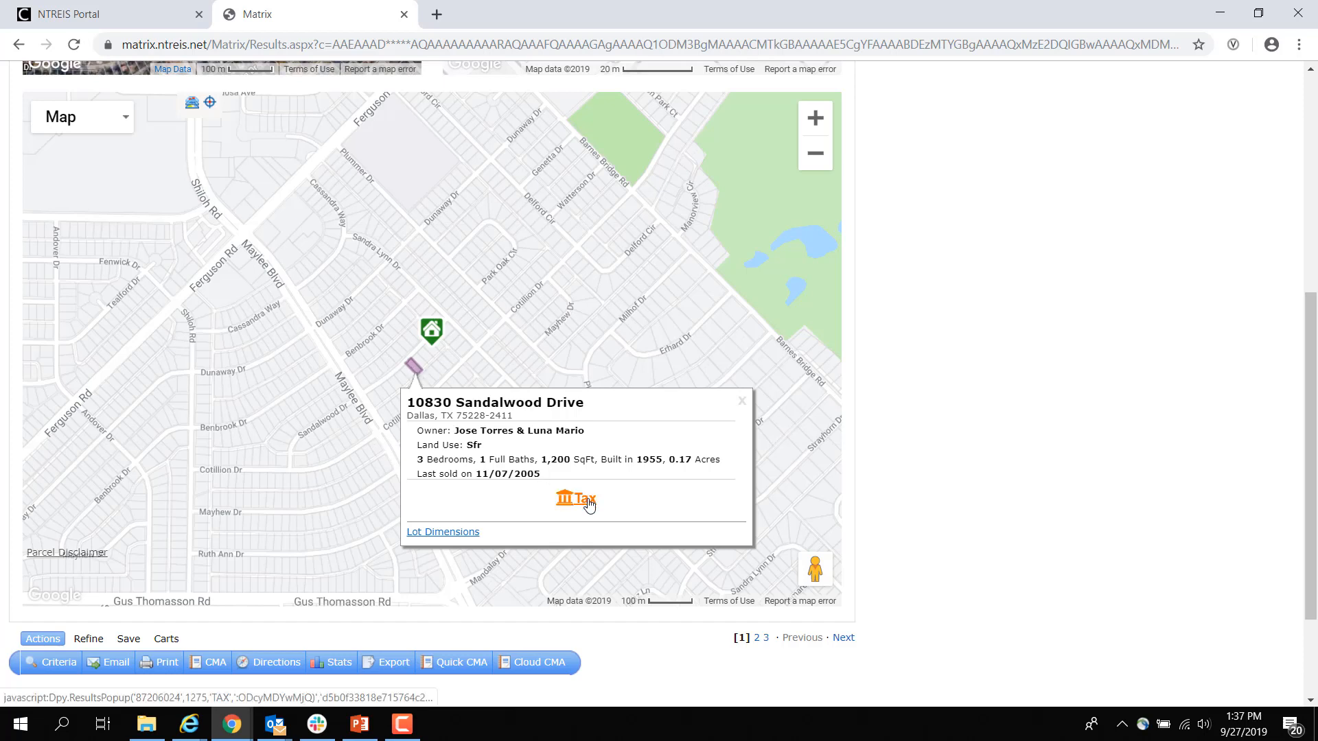
pyautogui.click(462, 349)
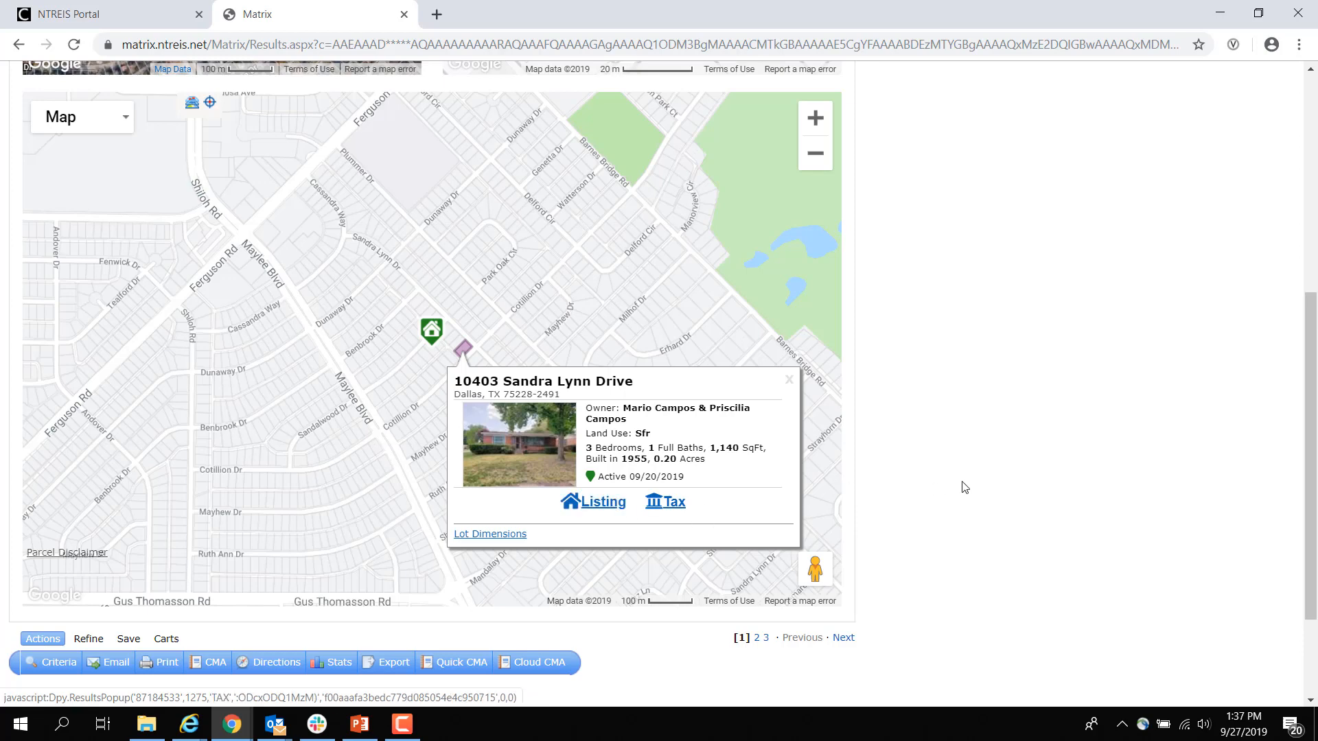
pyautogui.scroll(6, 988, 468)
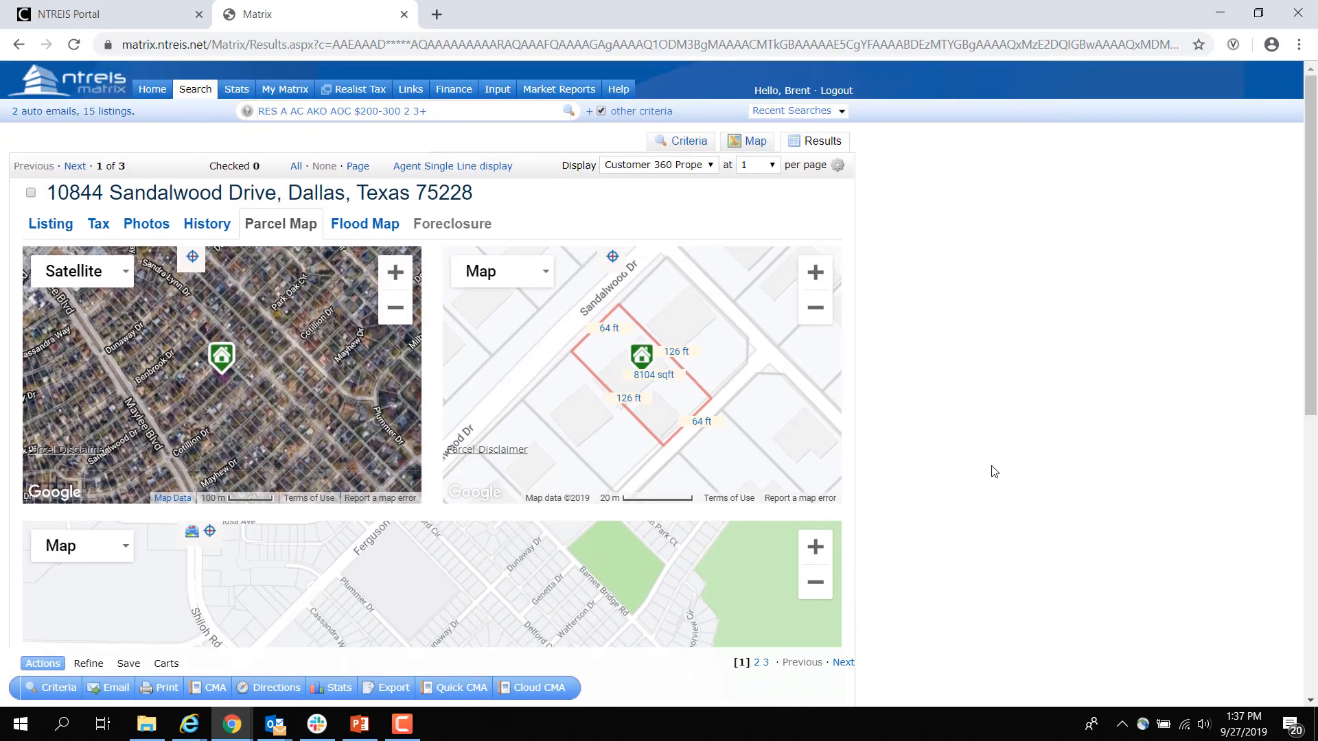
pyautogui.click(364, 231)
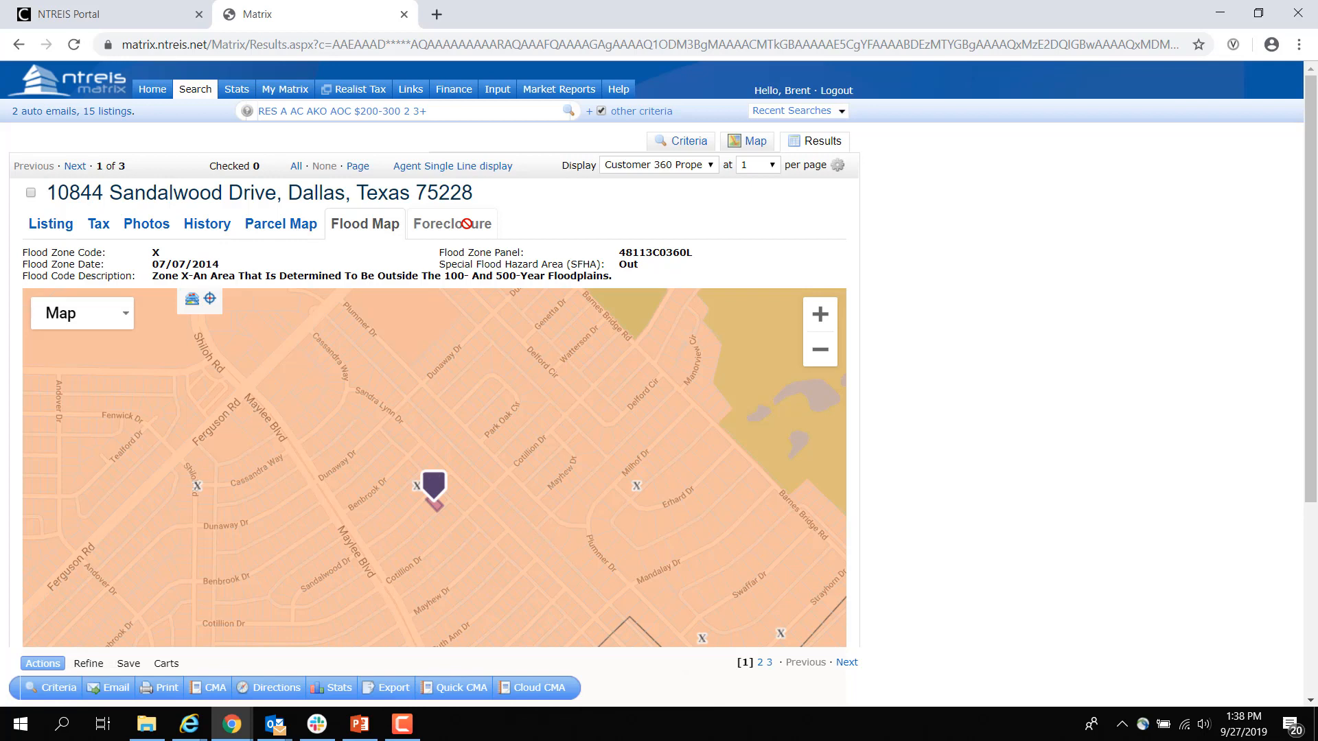
# - Switch to the Agent Single Line table and move the Status column after Area, resizing it
pyautogui.click(711, 166)
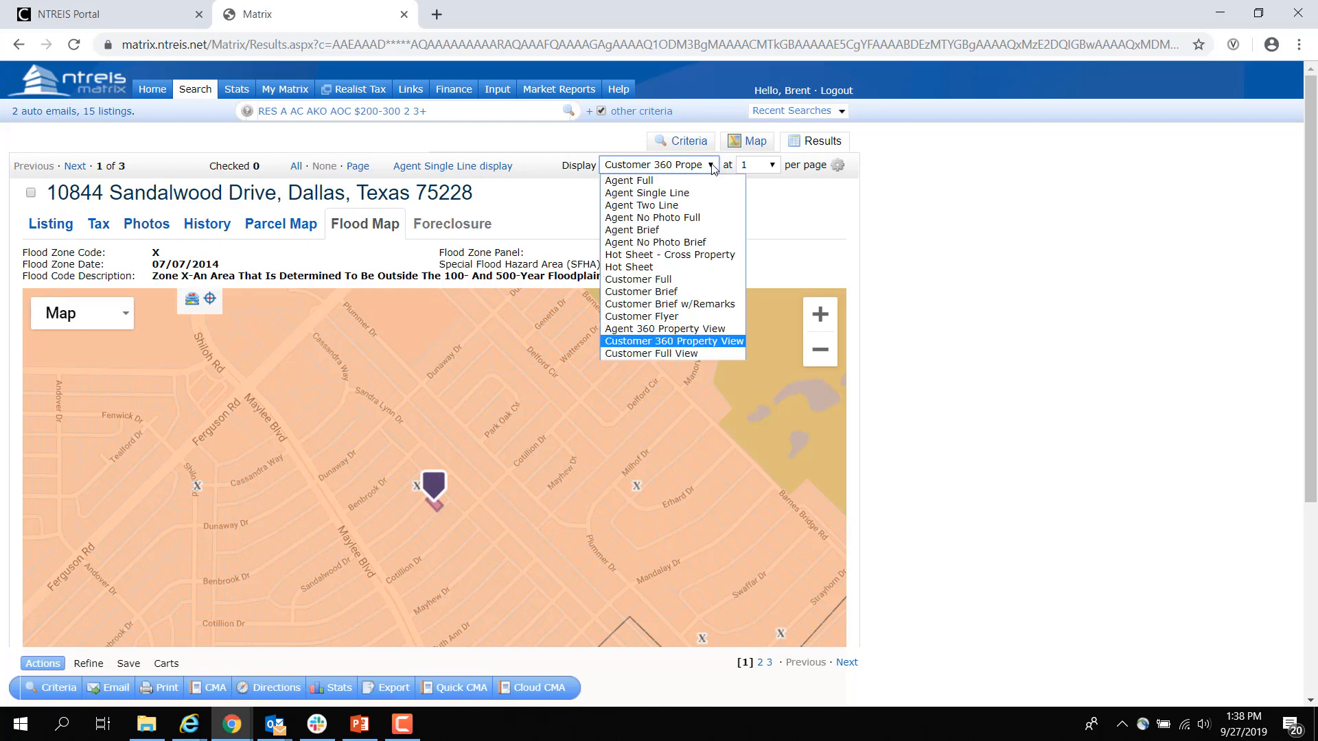
pyautogui.click(659, 195)
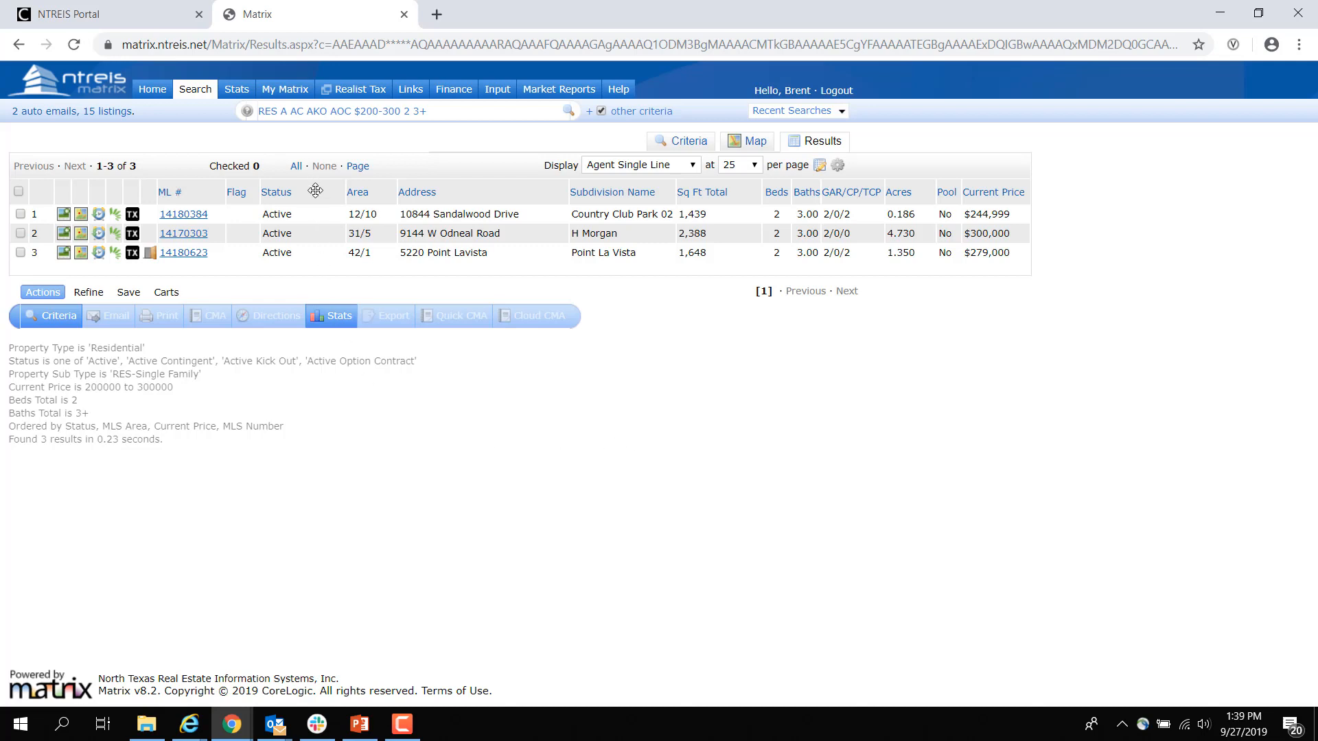
pyautogui.moveTo(314, 190); pyautogui.dragTo(385, 193)
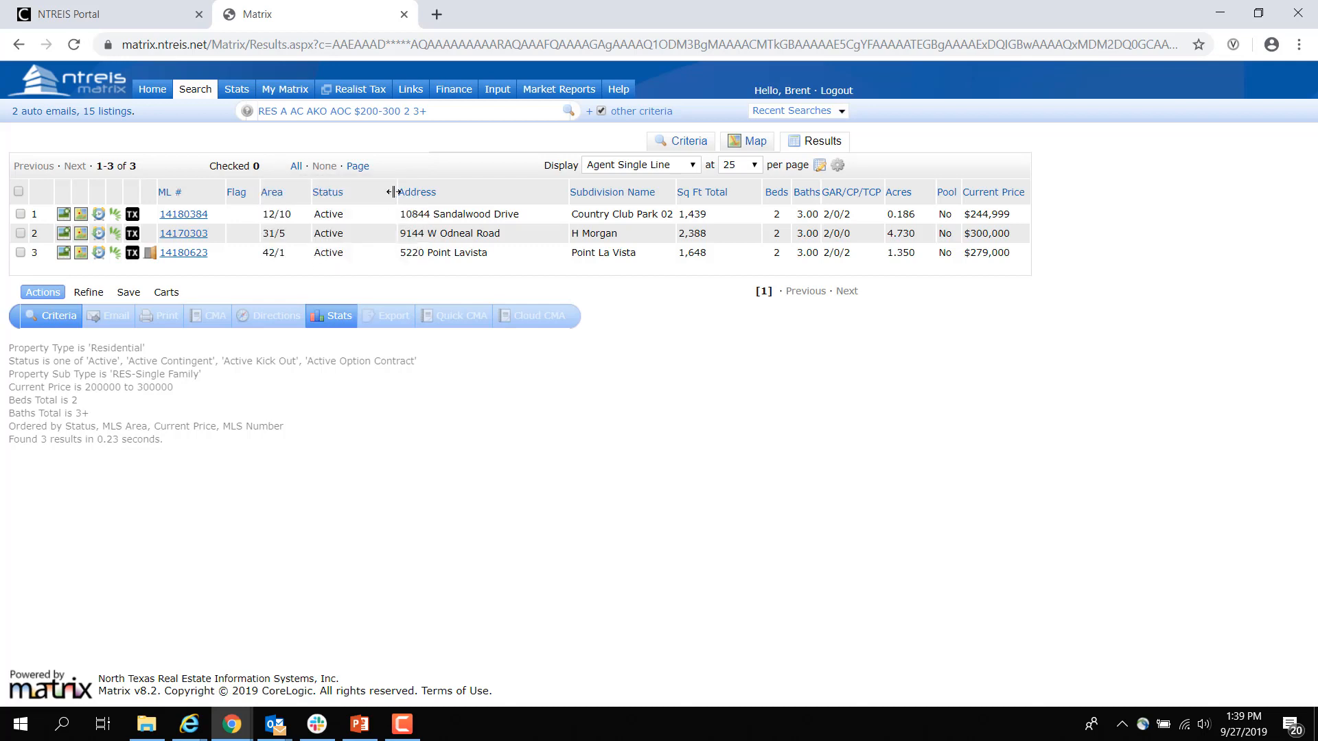
pyautogui.moveTo(393, 191)
pyautogui.mouseDown()
pyautogui.moveTo(353, 192)
pyautogui.moveTo(408, 188)
pyautogui.moveTo(369, 191)
pyautogui.mouseUp()
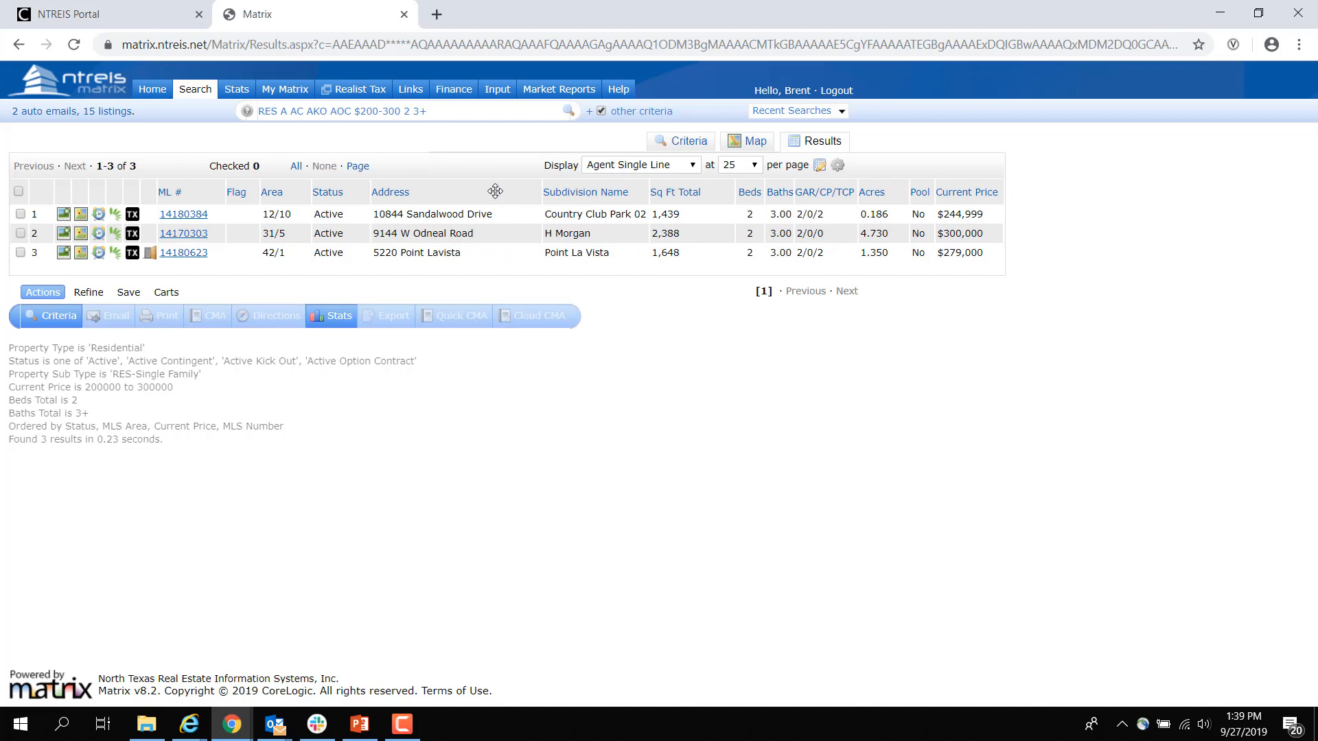
pyautogui.click(495, 191)
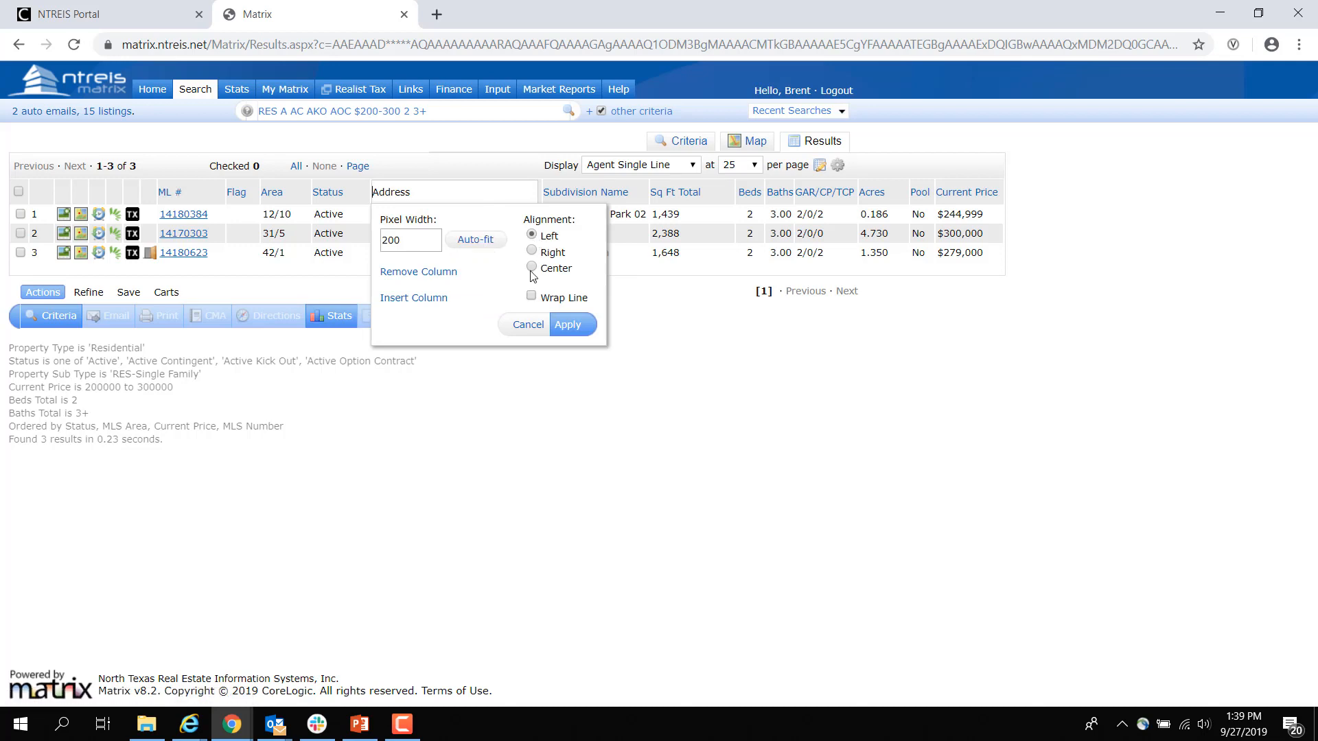
# - Insert a County column after Address and widen it to show Dallas, Denton and Henderson
pyautogui.click(414, 297)
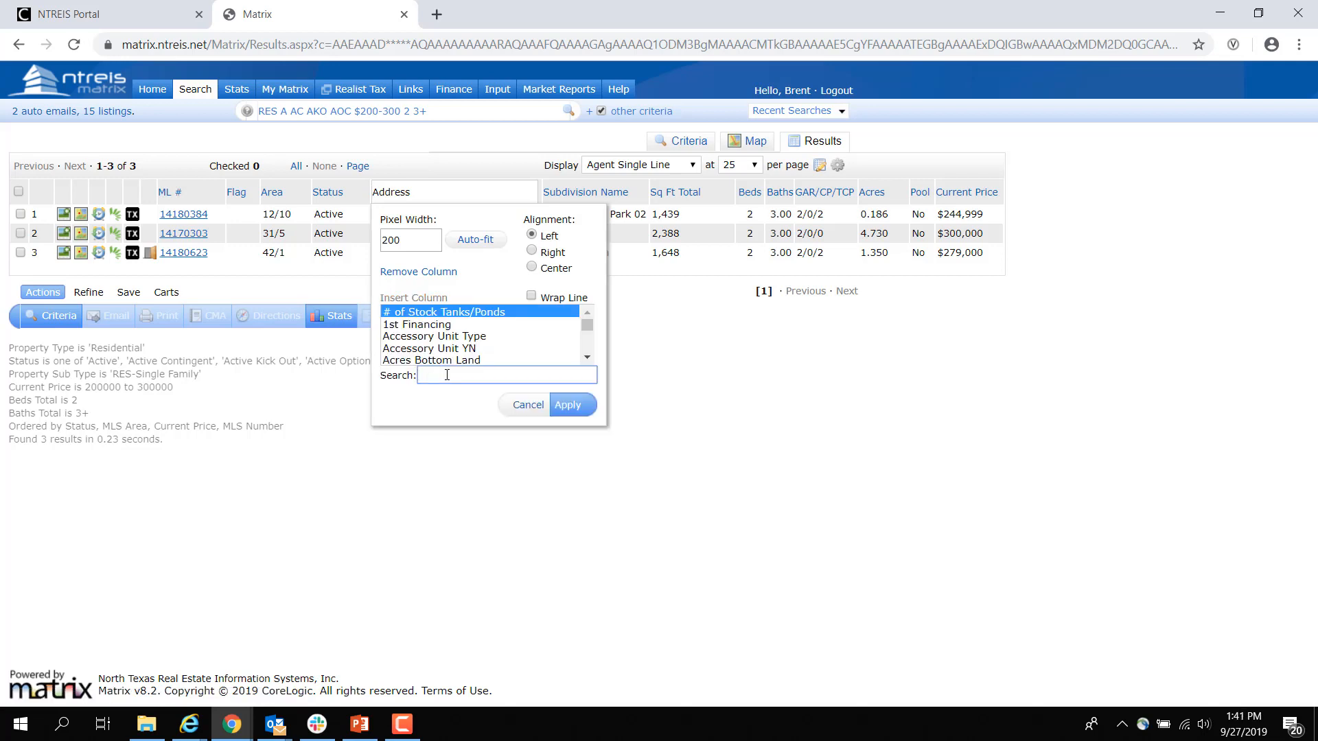
pyautogui.write('county')
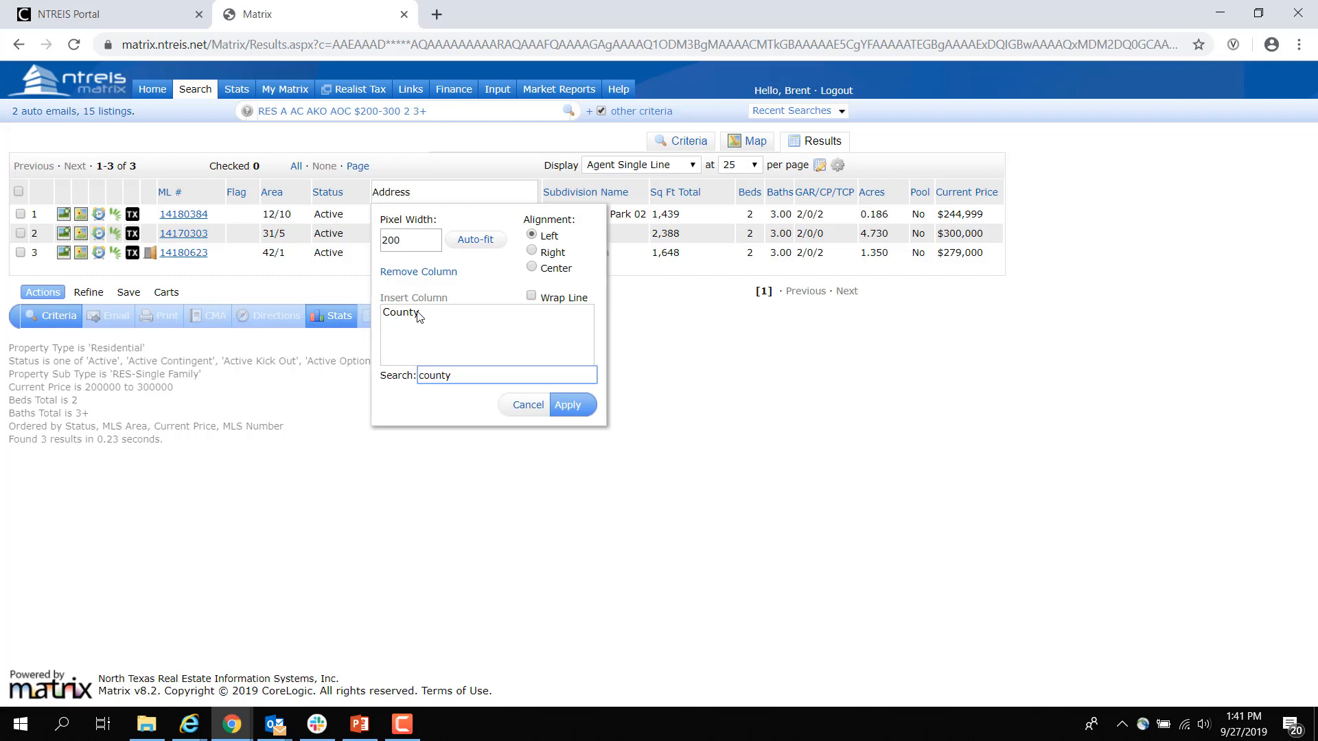
pyautogui.click(418, 314)
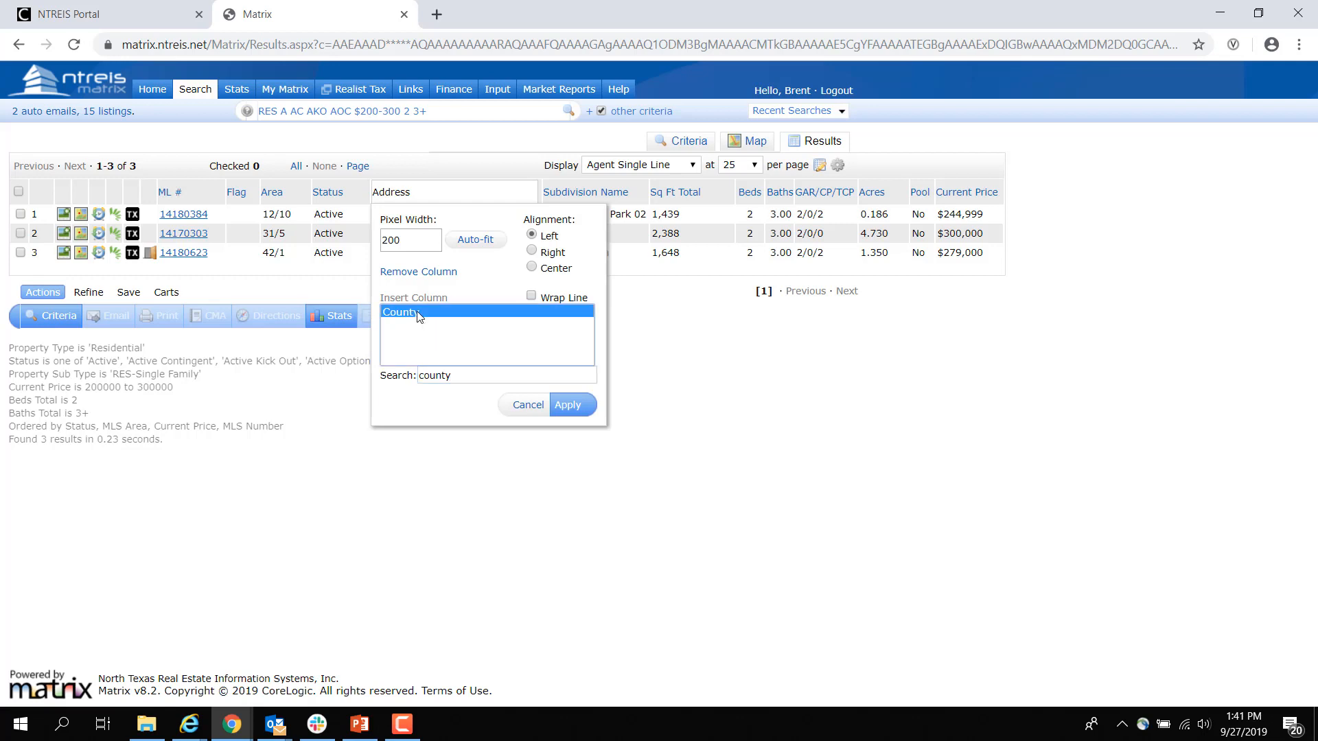
pyautogui.click(568, 409)
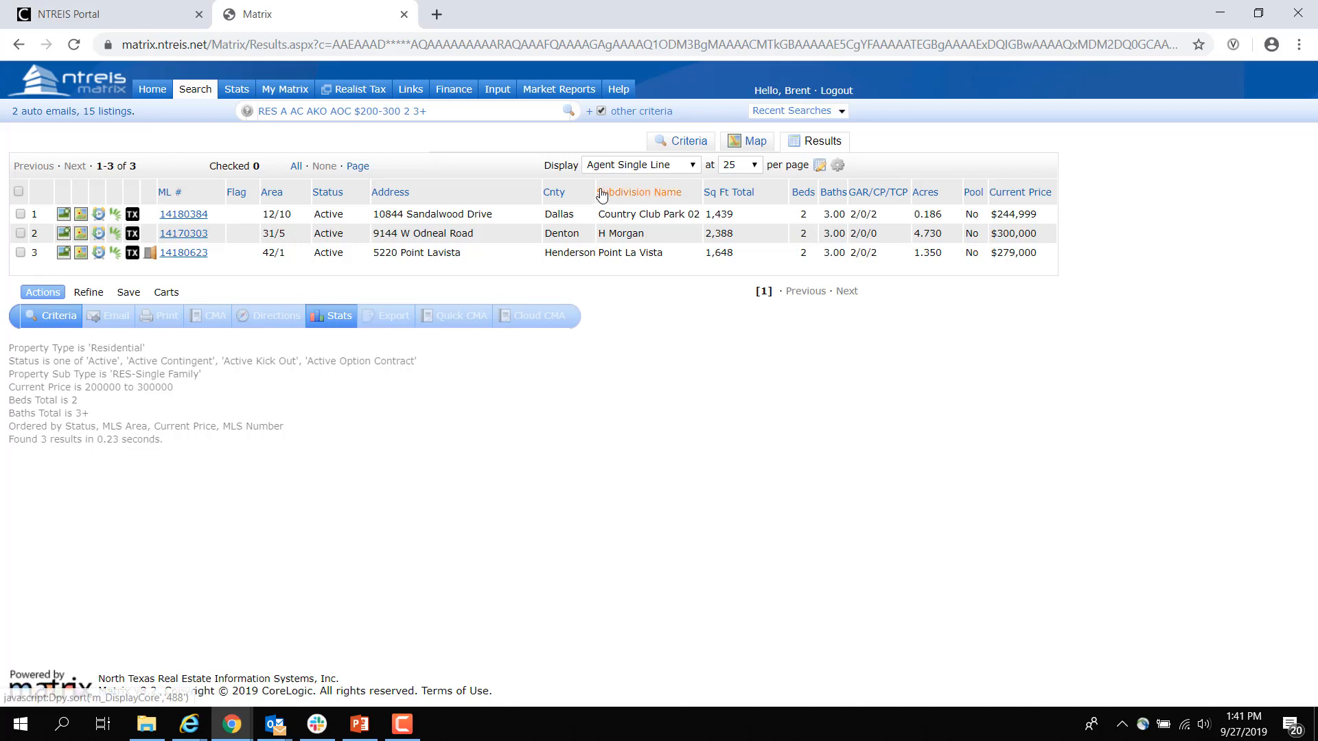
pyautogui.moveTo(594, 193); pyautogui.dragTo(633, 190)
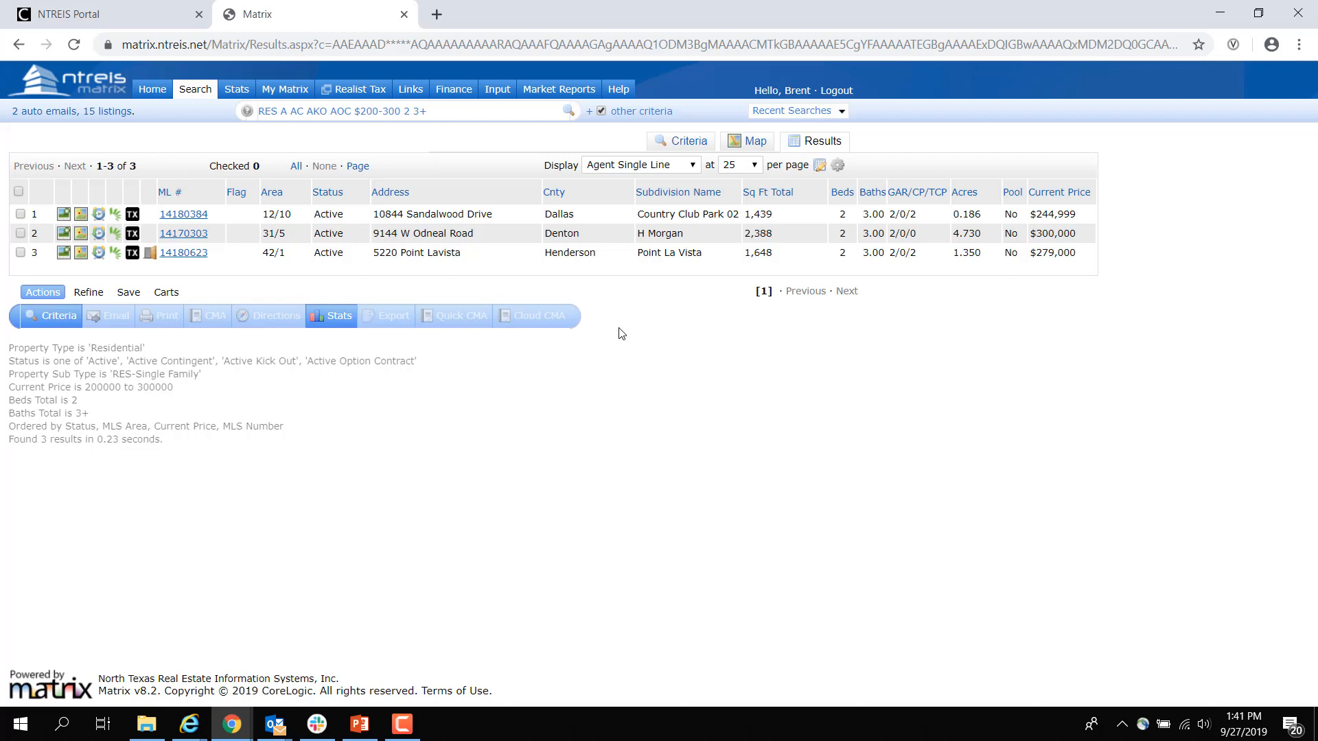
# - Save the customized layout as a copy named 'Agent Single Line w/ County' and keep it selected as the display
pyautogui.click(821, 167)
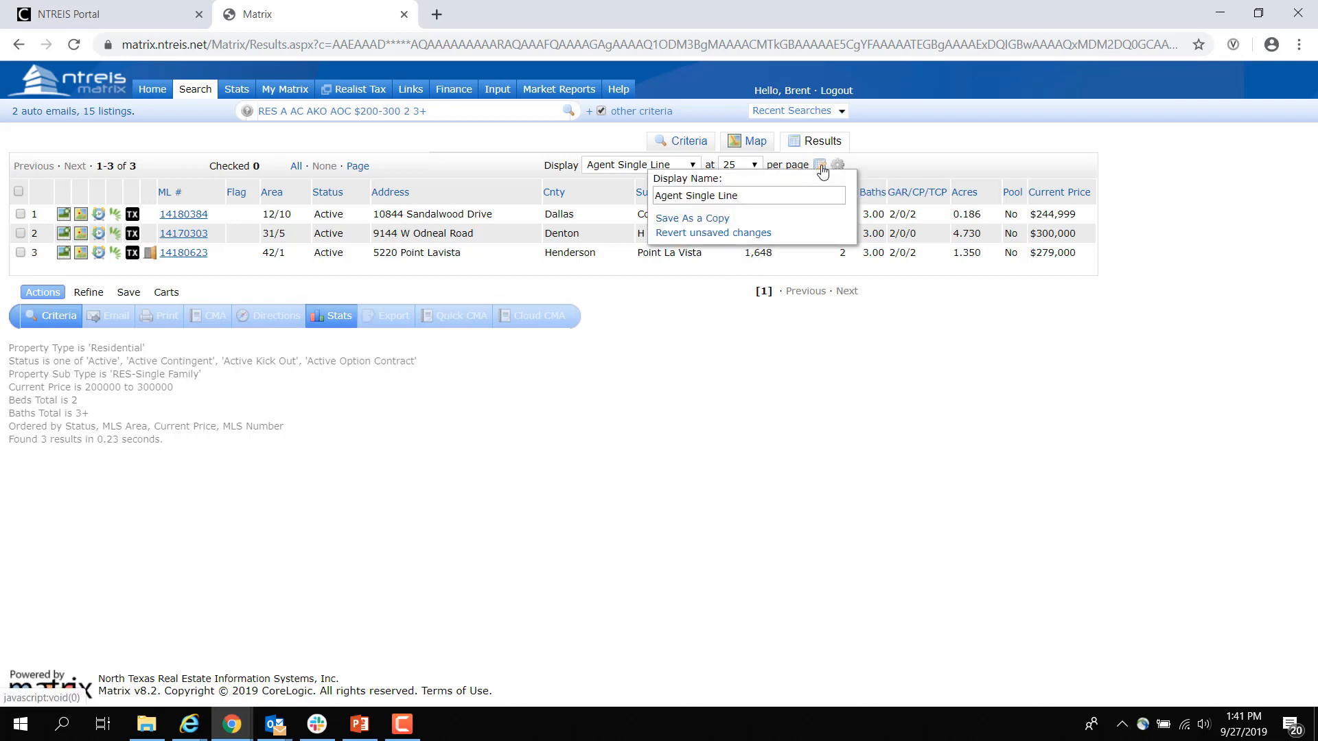
pyautogui.click(783, 195)
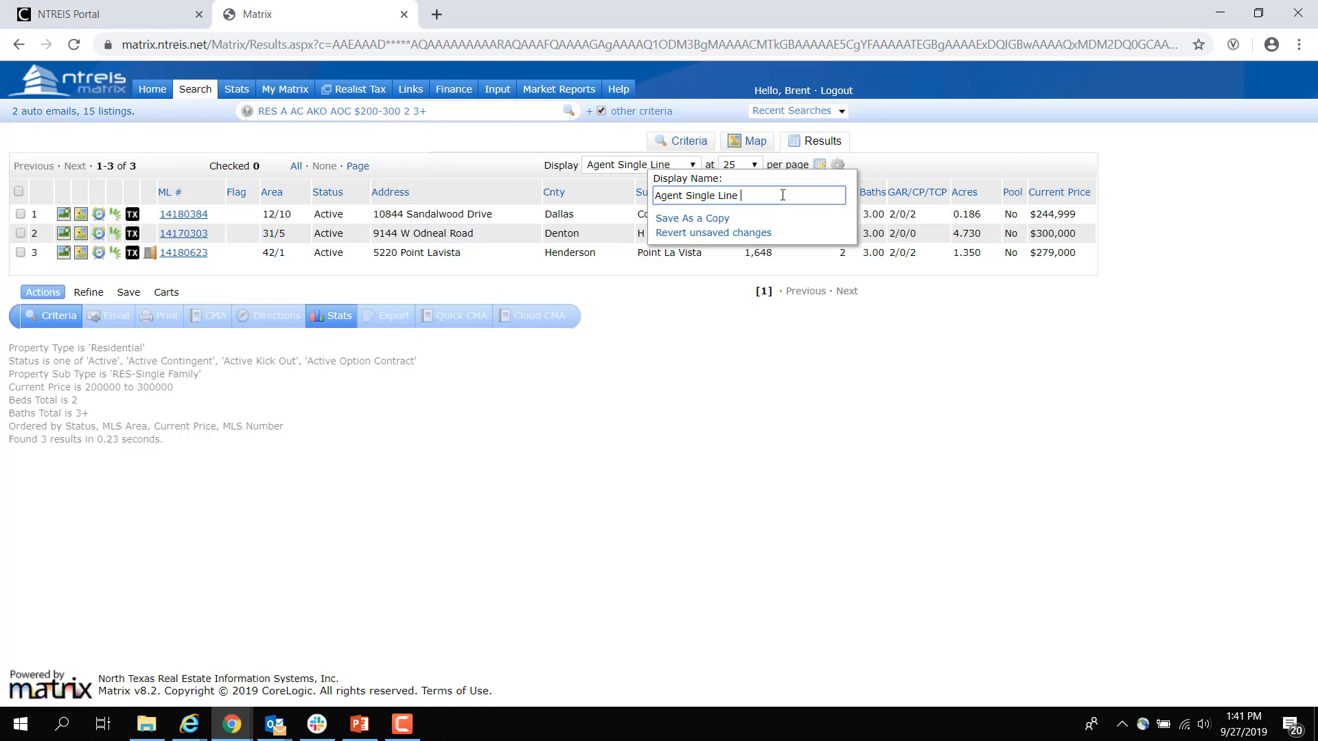
pyautogui.write('w/ County')
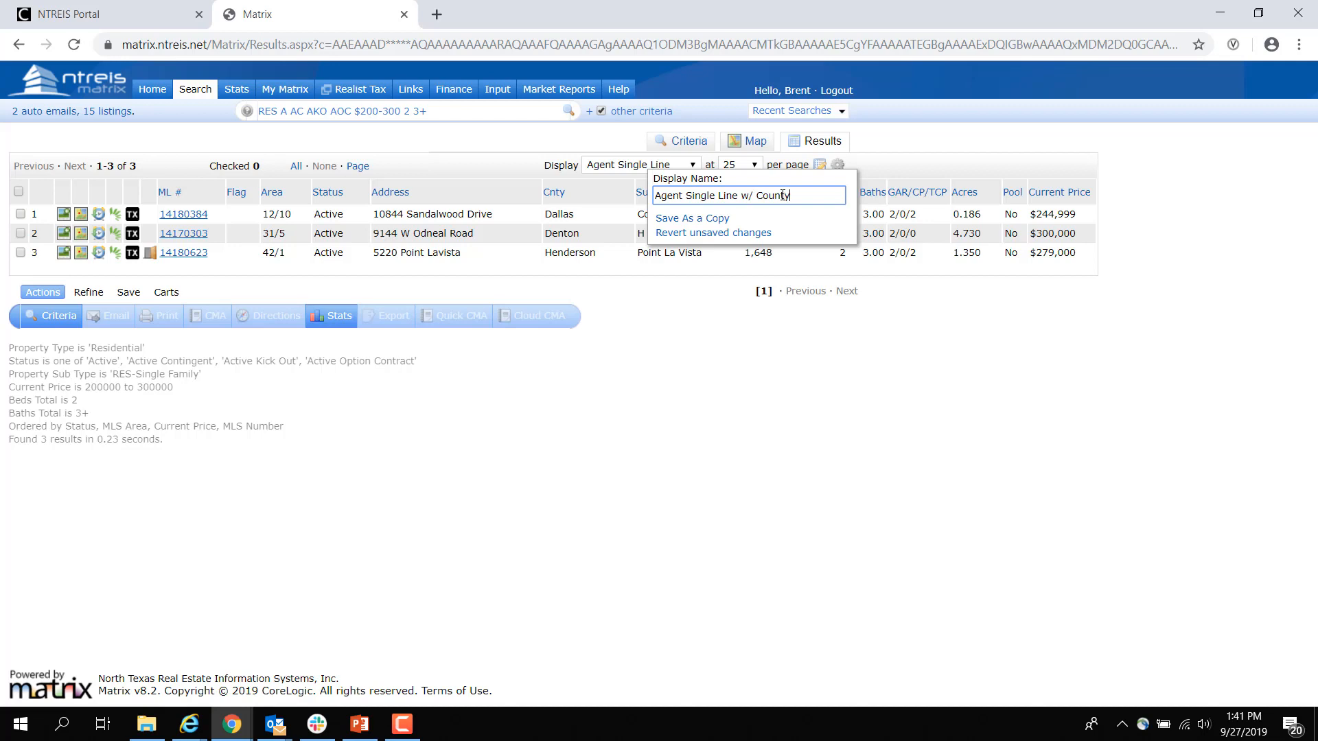
pyautogui.click(708, 220)
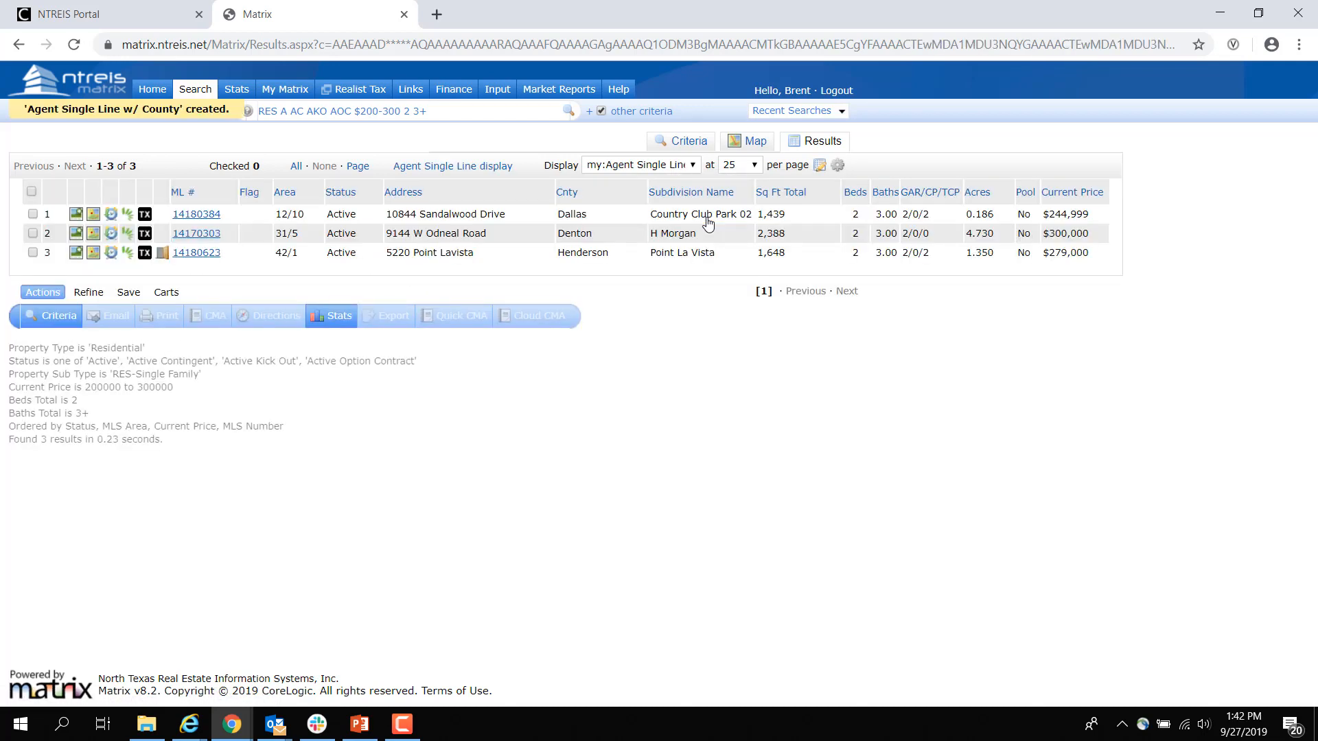
pyautogui.click(693, 165)
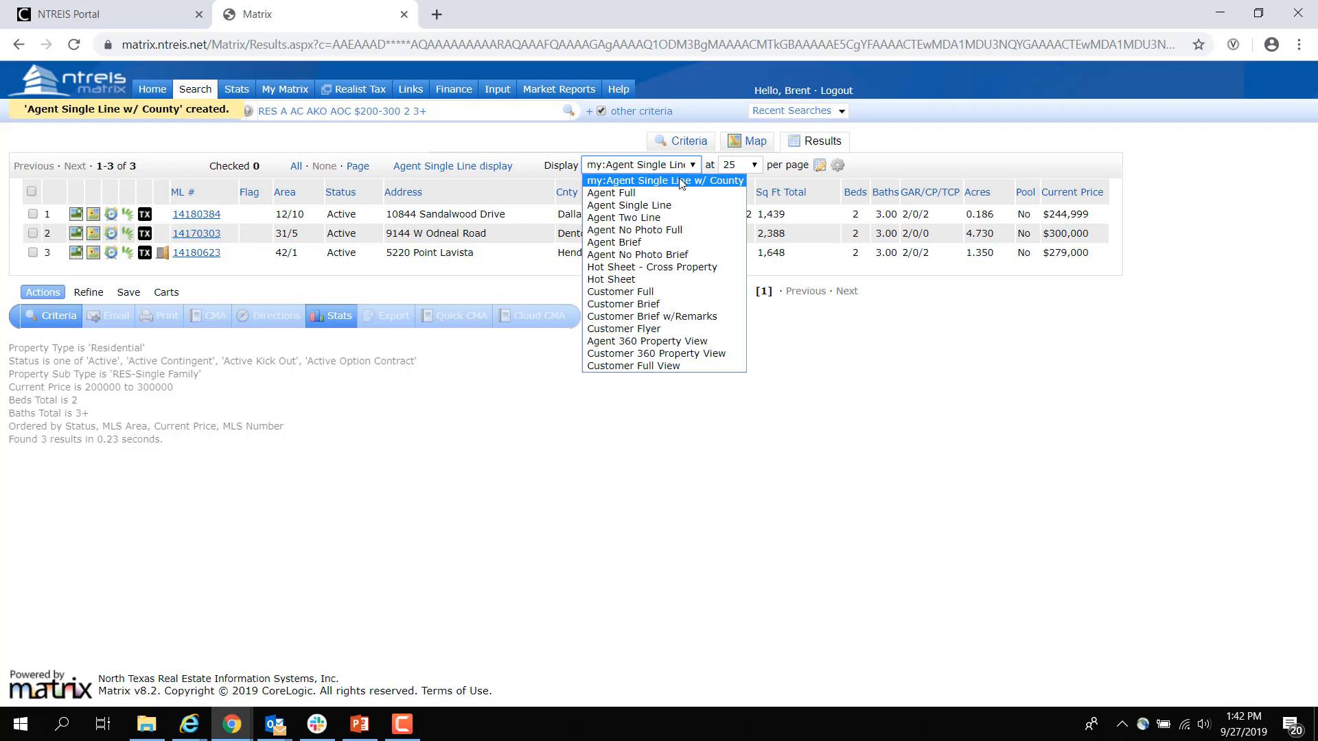
pyautogui.click(681, 180)
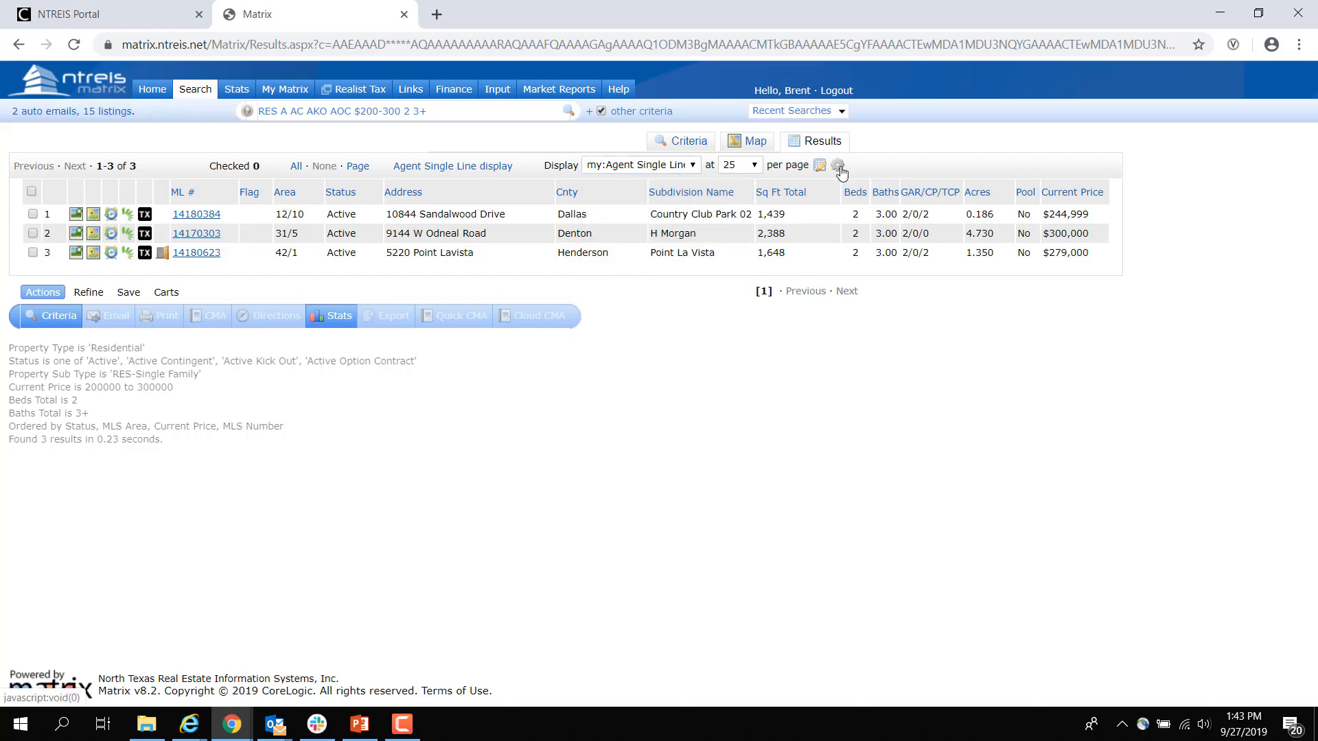
pyautogui.click(837, 165)
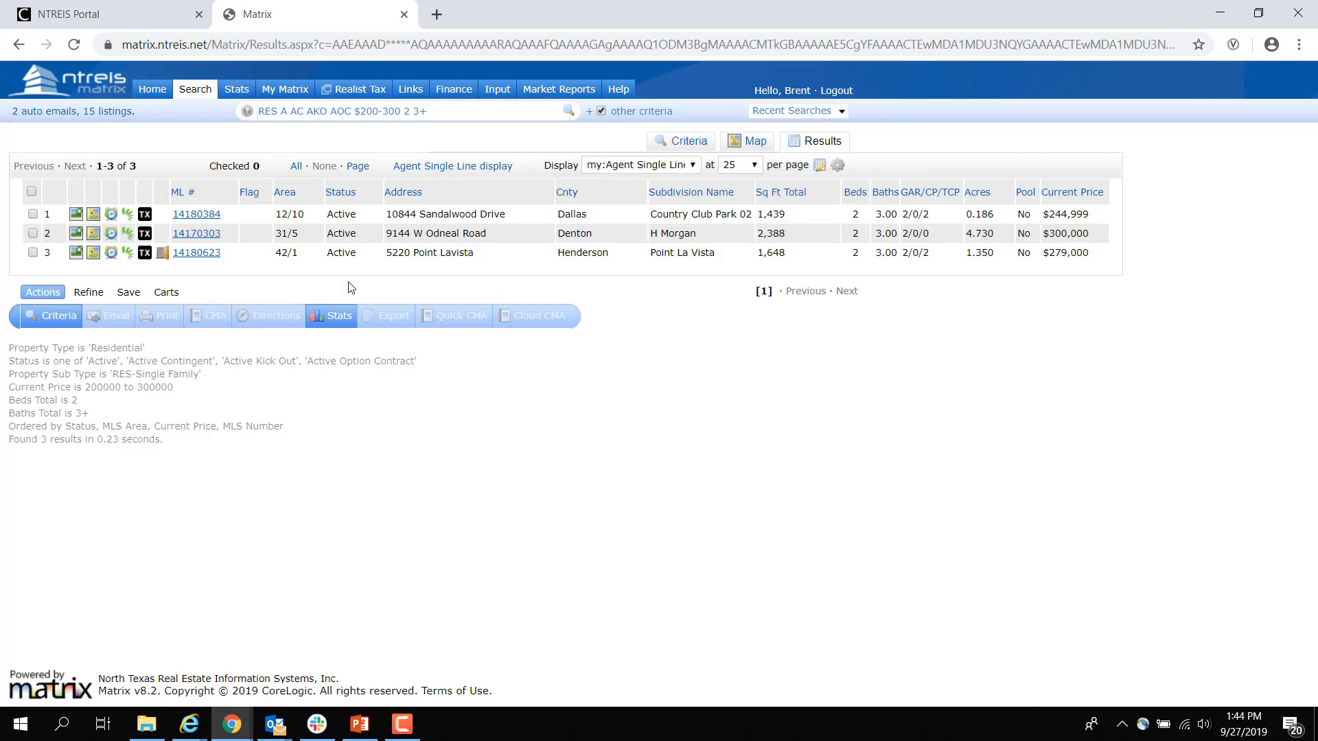
# - Email all three listings to the buyer contact with subject 'New Homes For You!' and a short note
pyautogui.click(31, 191)
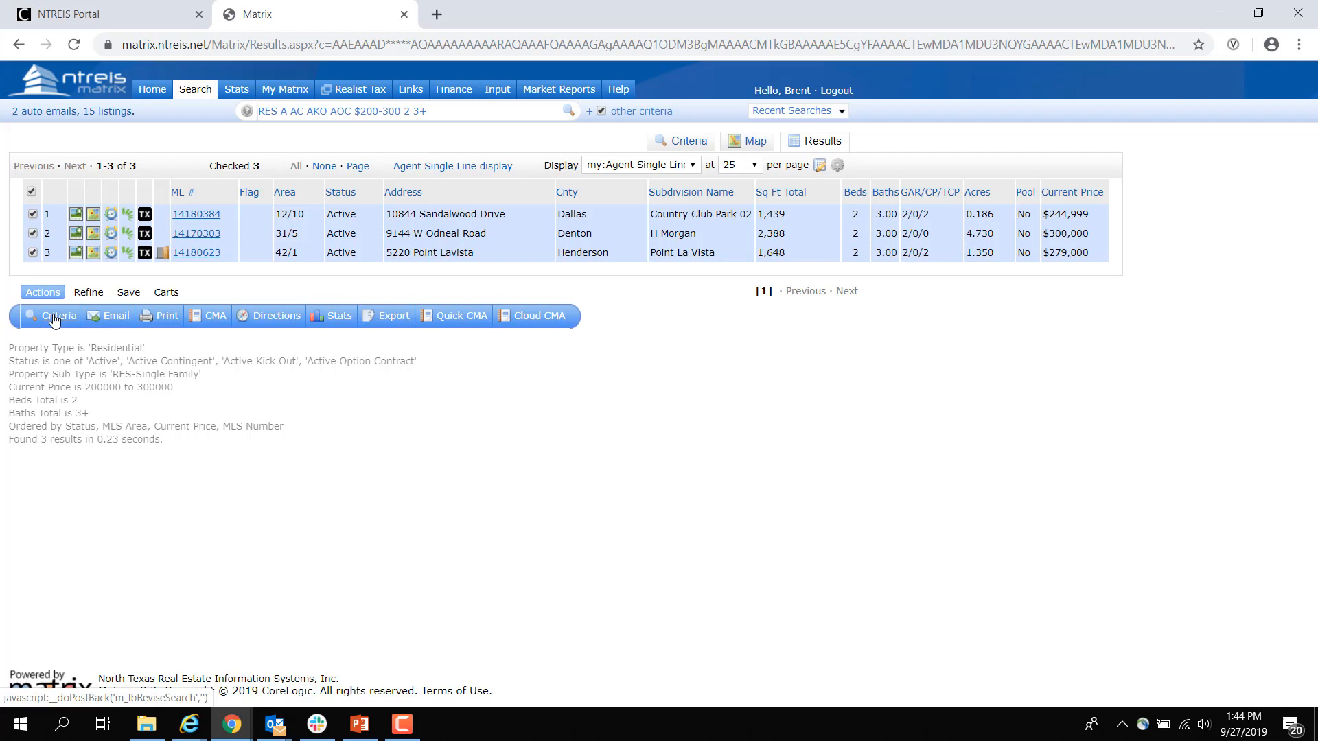
pyautogui.click(115, 317)
pyautogui.write('j')
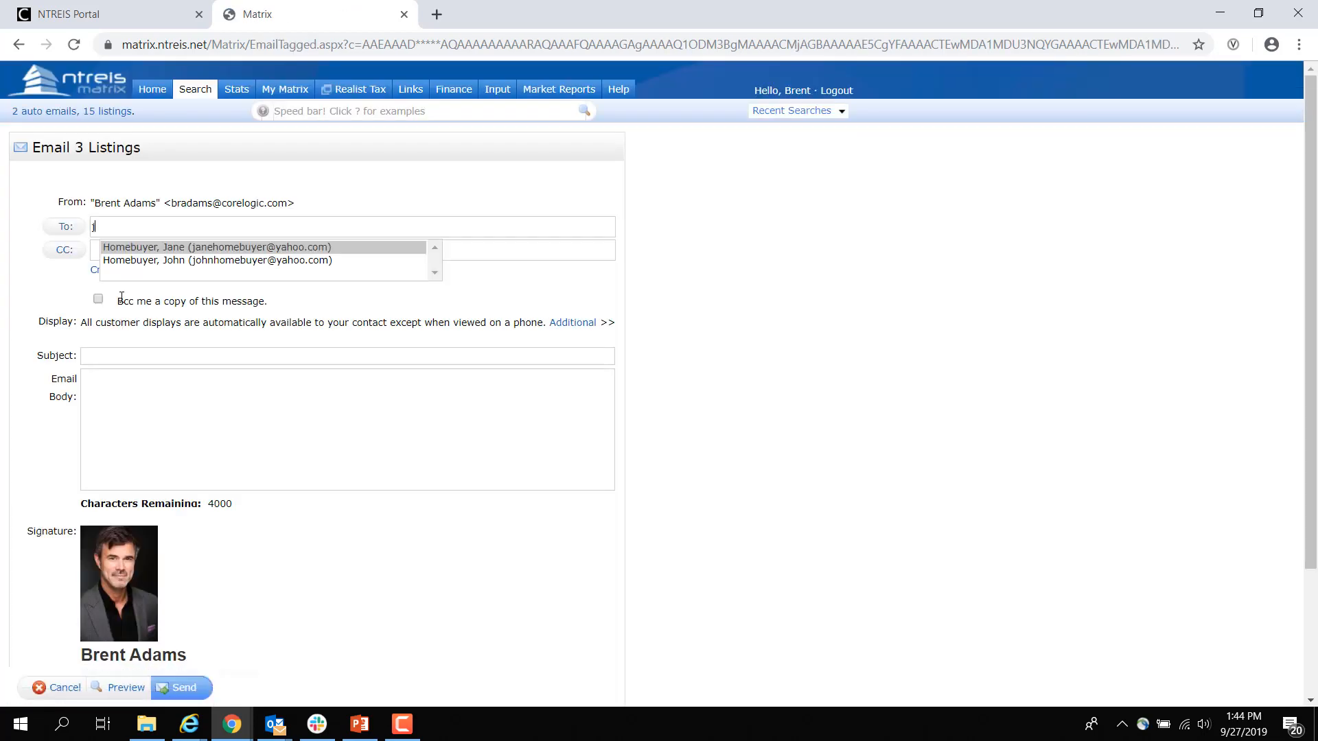
pyautogui.write('o')
pyautogui.click(140, 247)
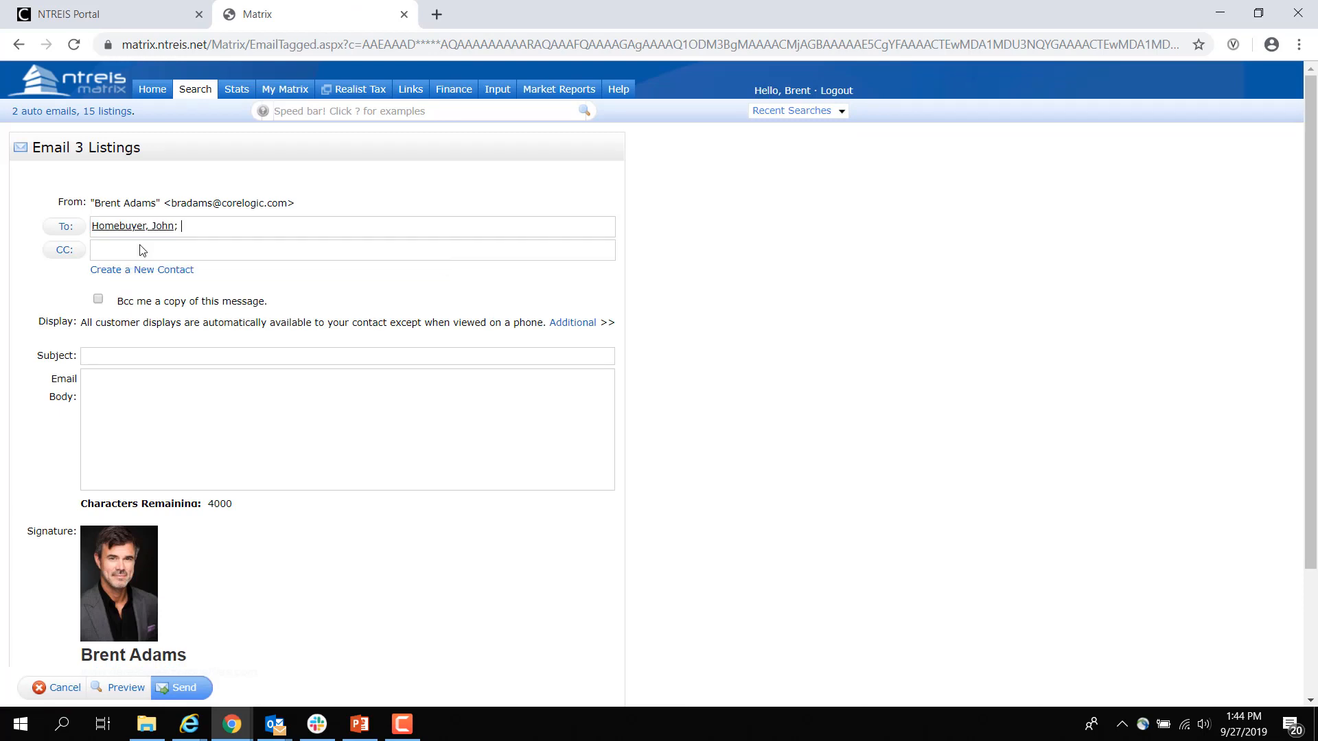
pyautogui.click(111, 356)
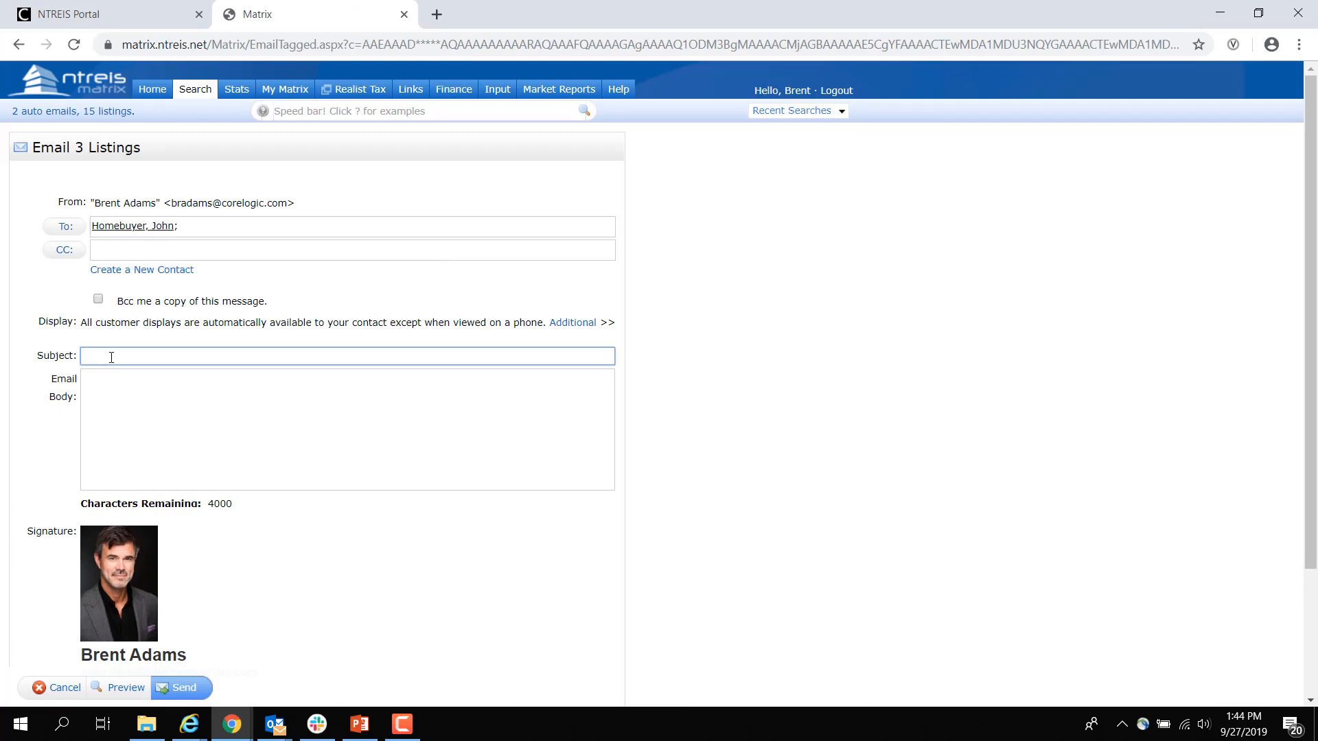
pyautogui.write('New Homes For You!')
pyautogui.click(126, 389)
pyautogui.write('Check these out John!')
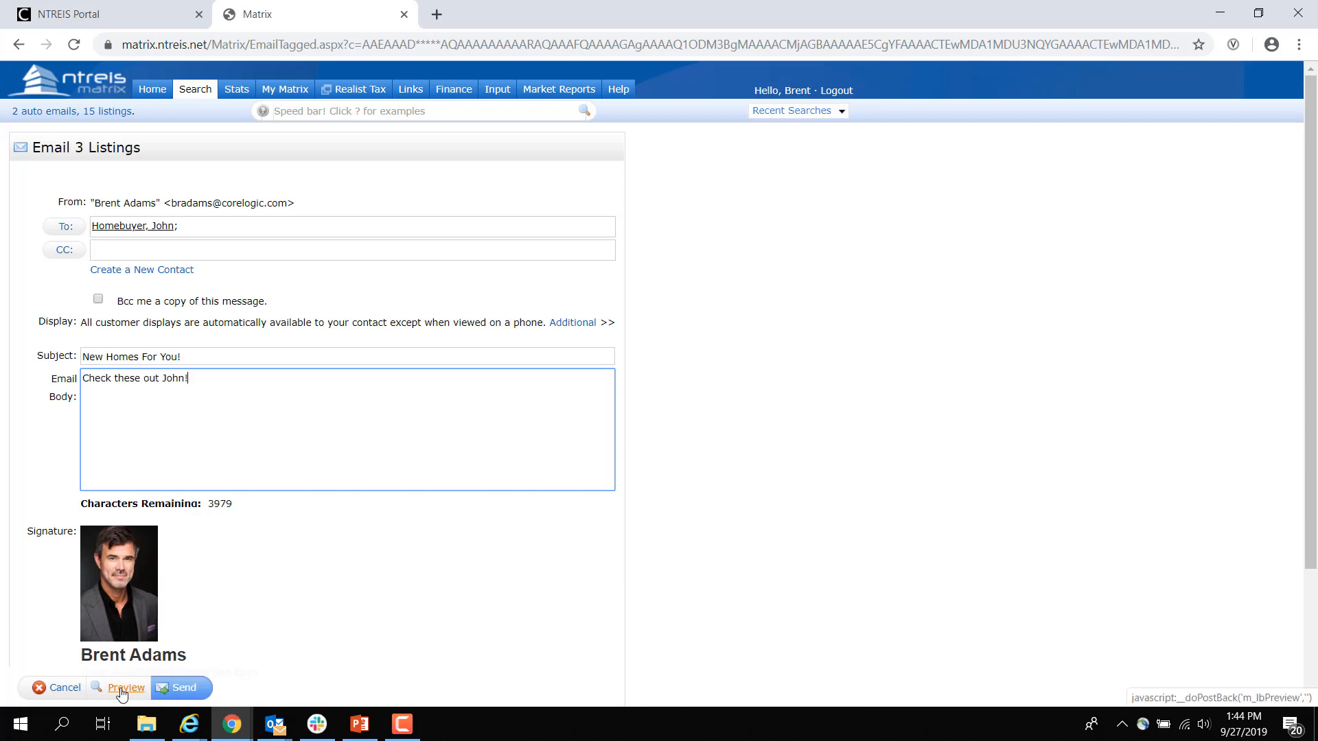
pyautogui.click(182, 690)
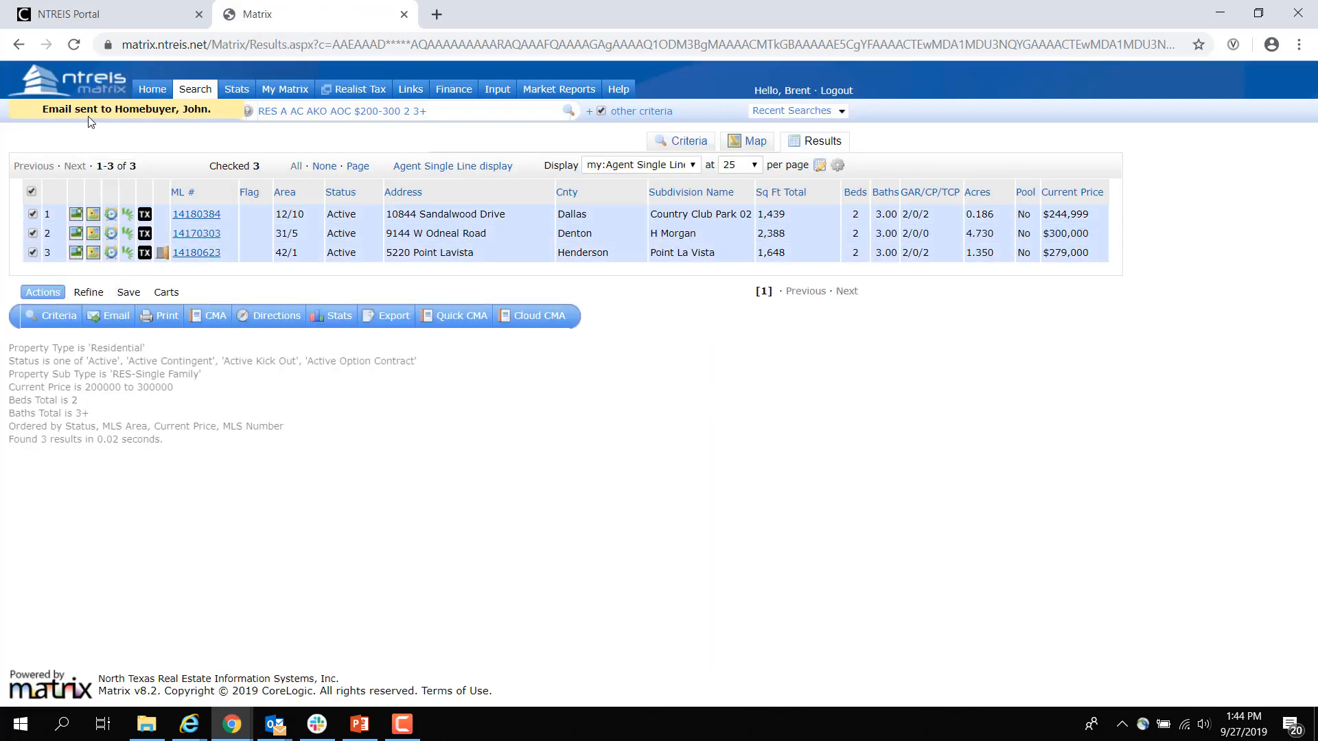
pyautogui.click(165, 320)
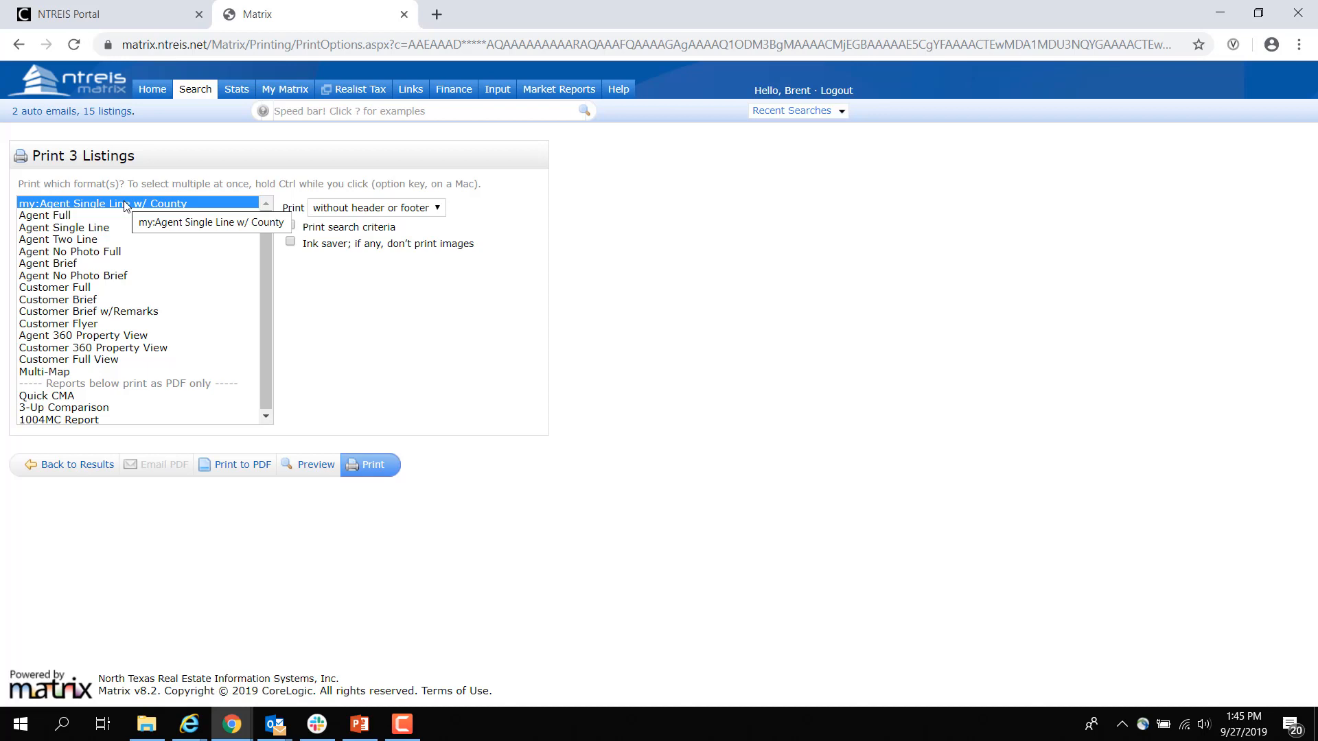
pyautogui.click(436, 208)
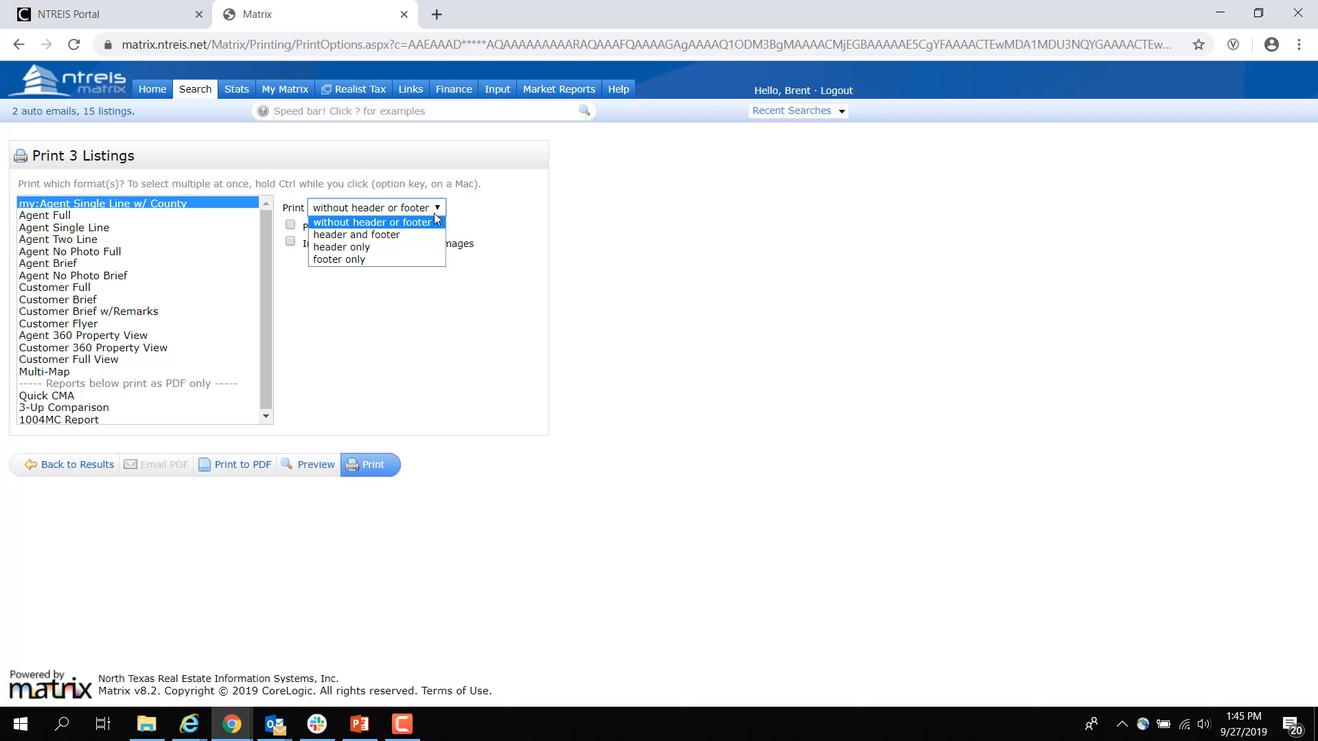
pyautogui.click(410, 382)
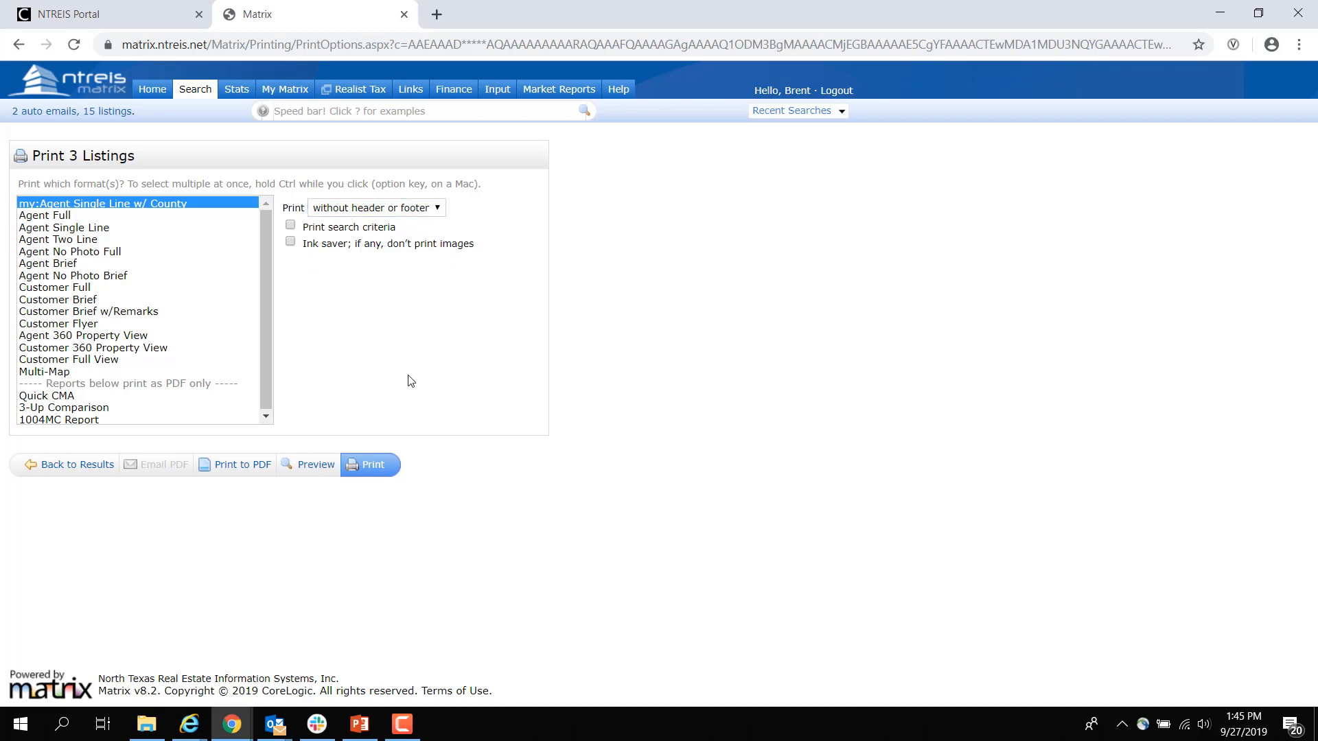
pyautogui.click(291, 226)
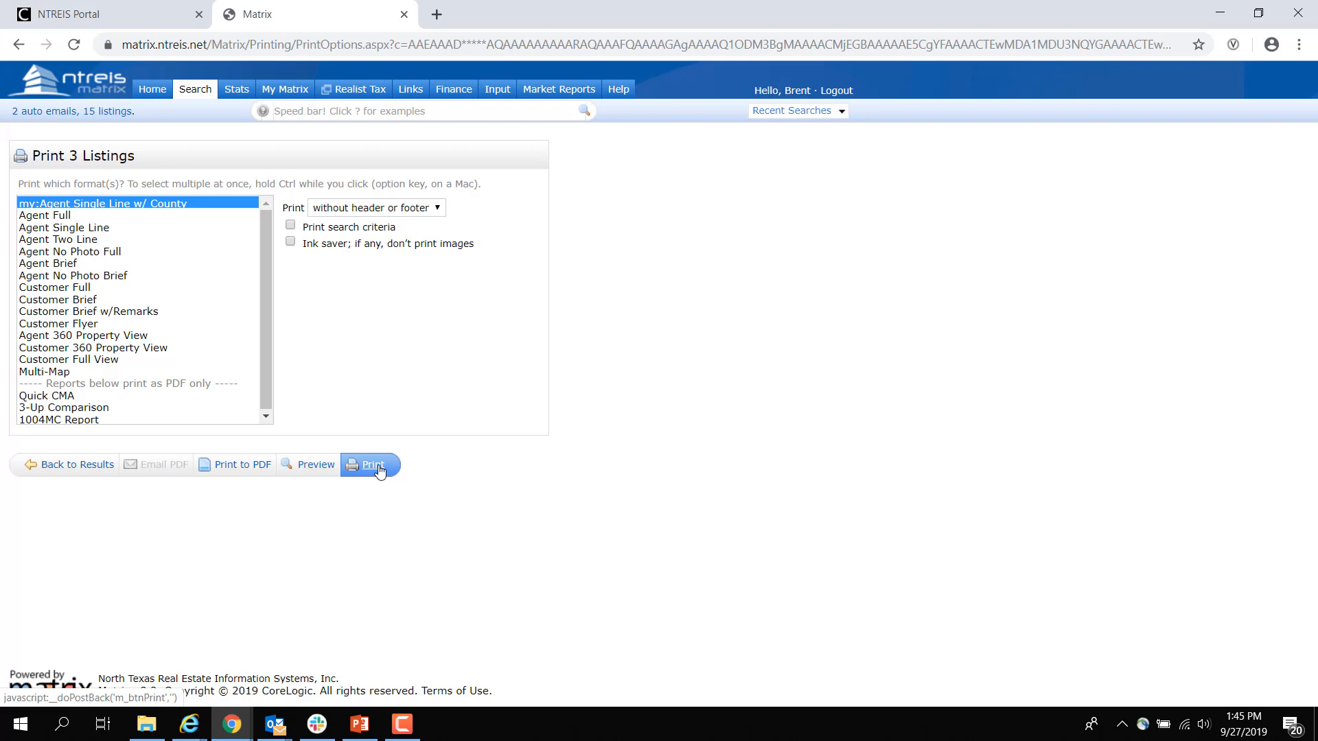
pyautogui.click(67, 469)
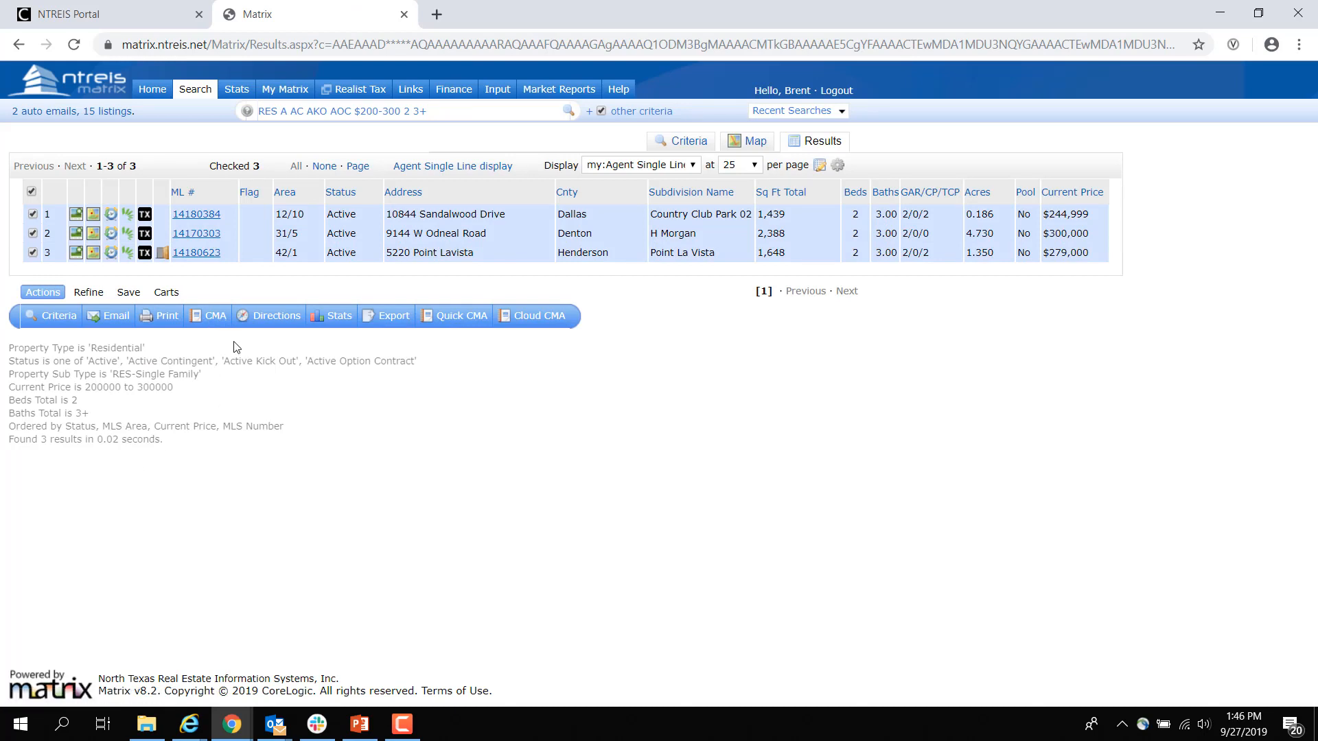
# - Plot a driving route through the three listings, with Odneal Road after Sandalwood
pyautogui.click(277, 317)
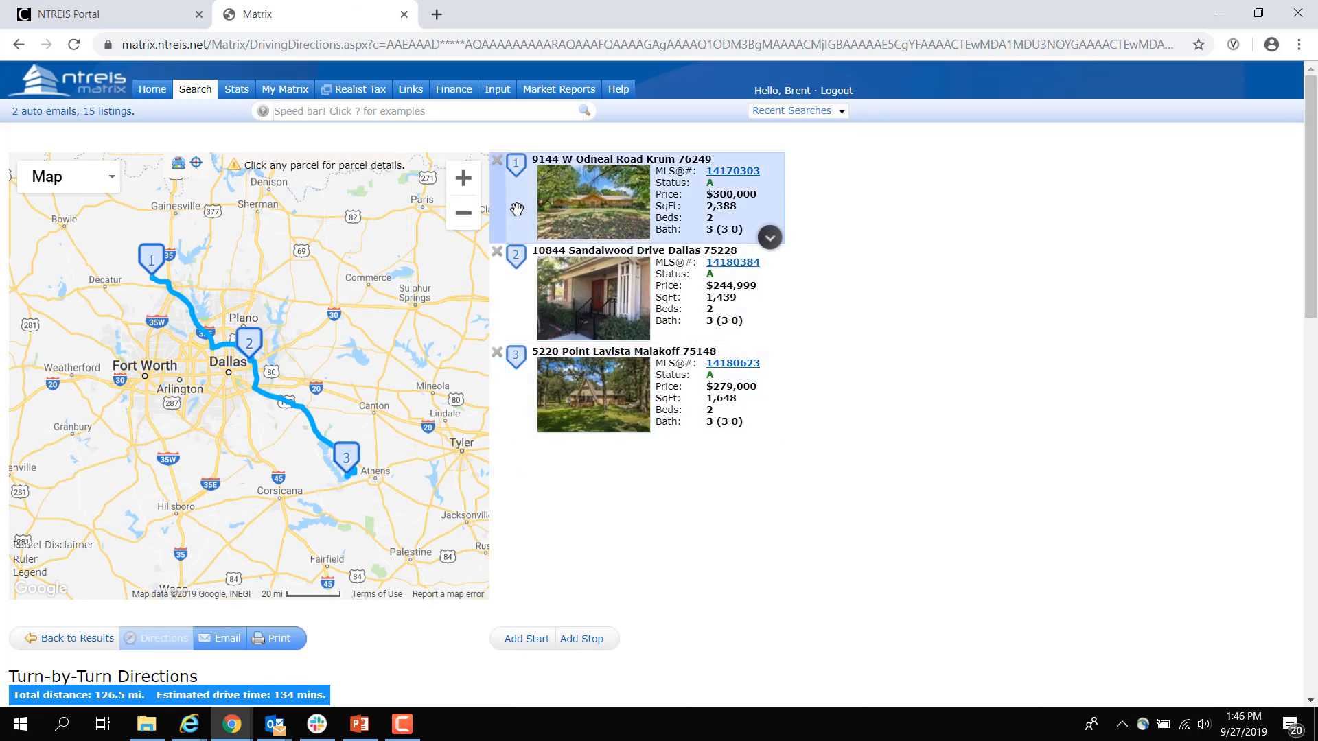
pyautogui.moveTo(516, 209); pyautogui.dragTo(509, 302)
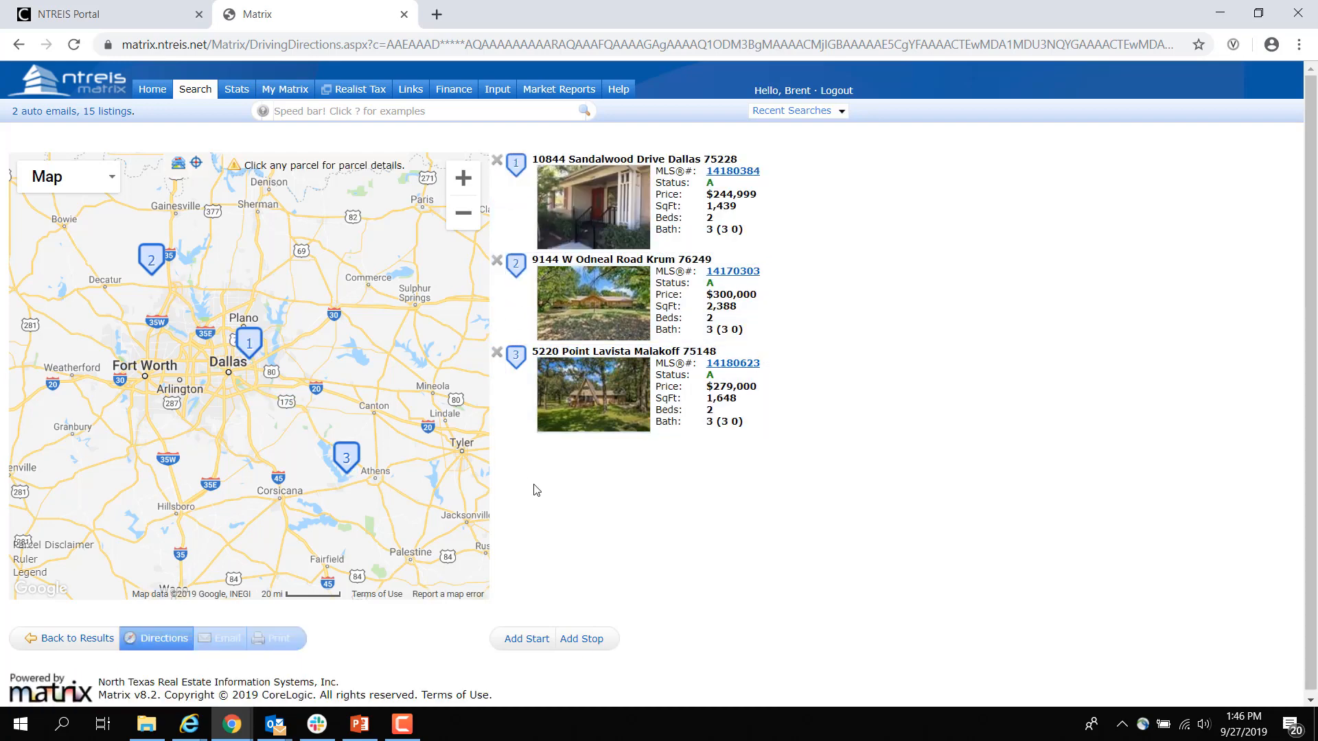
pyautogui.click(160, 639)
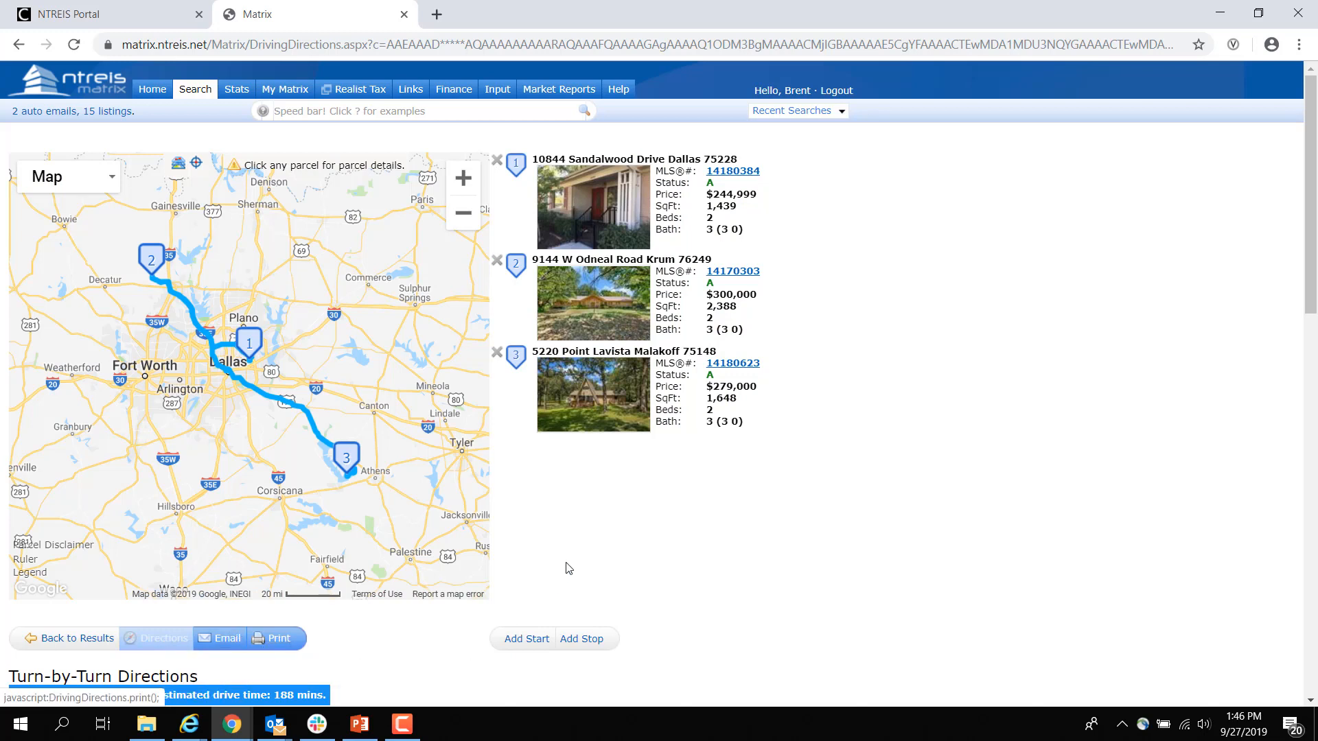
# - Review the 178.2-mile, 188-minute turn-by-turn directions and return to the results list
pyautogui.scroll(-2, 588, 547)
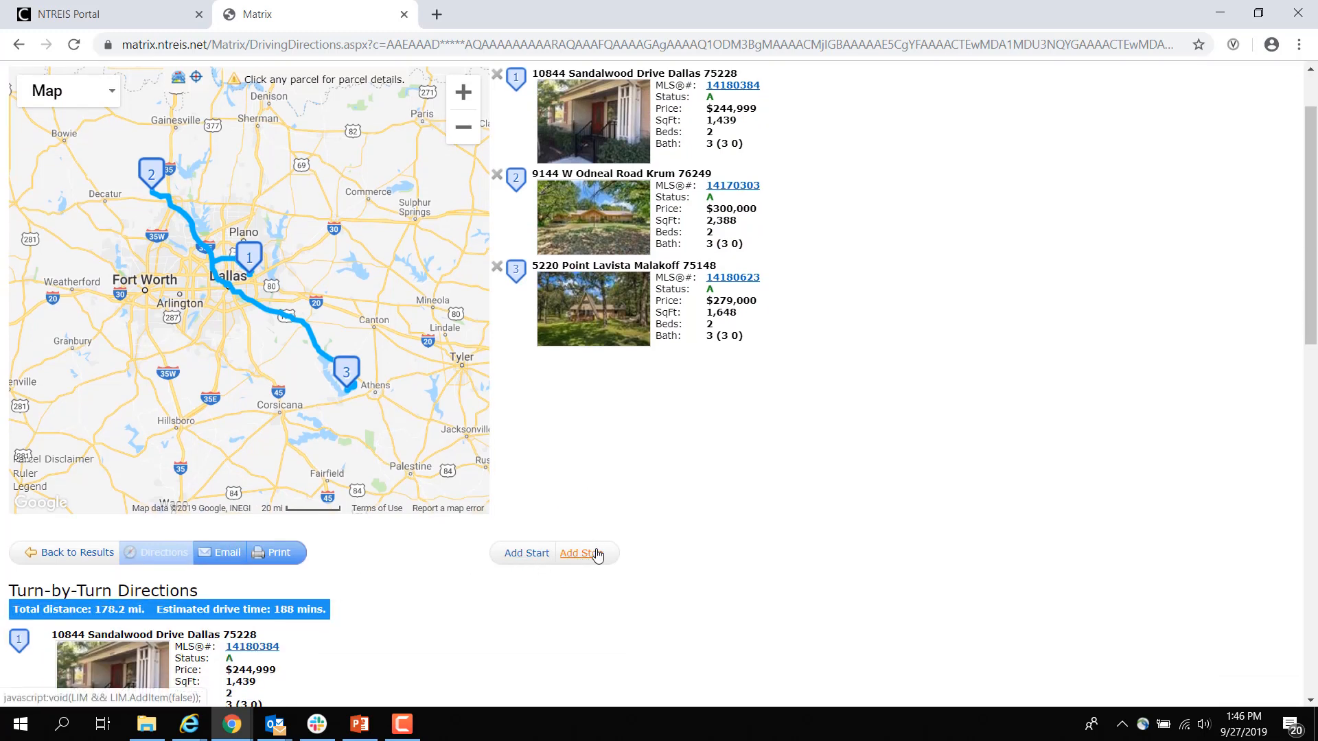
pyautogui.scroll(-6, 422, 576)
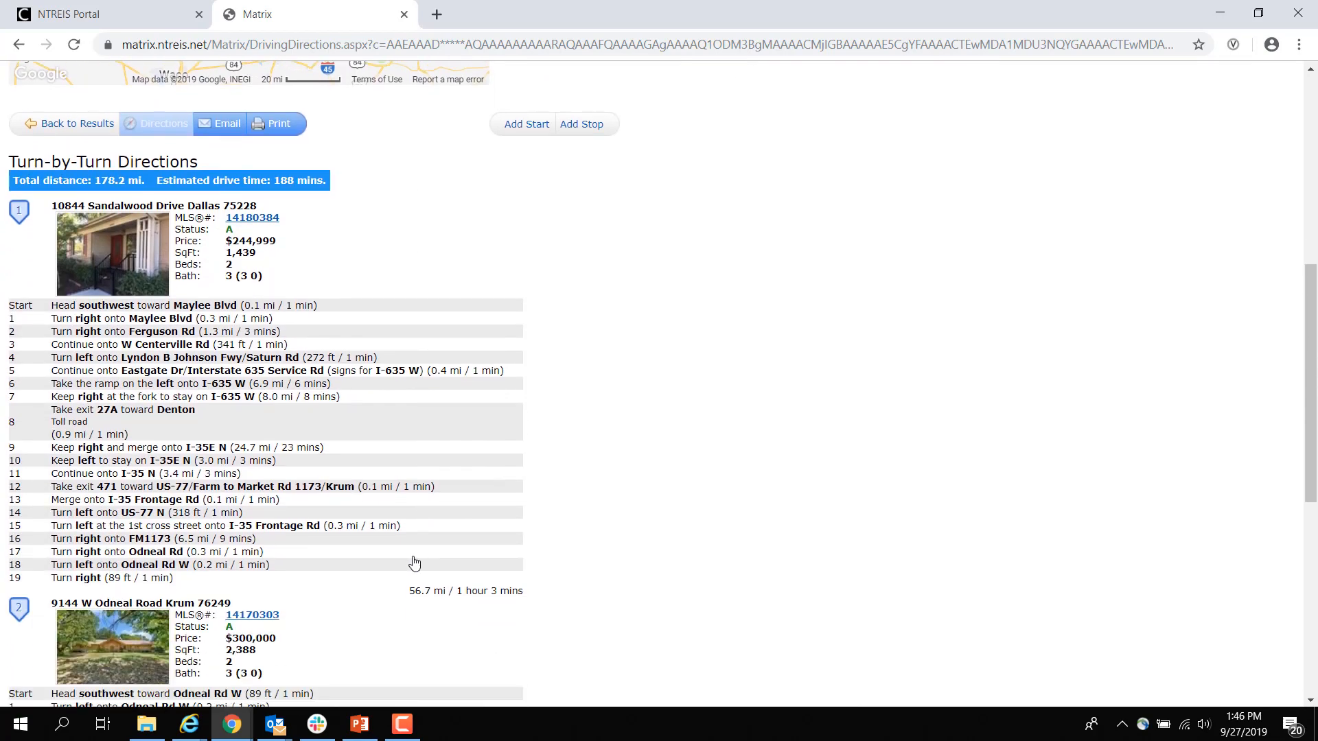
pyautogui.scroll(-8, 414, 562)
pyautogui.scroll(11, 414, 563)
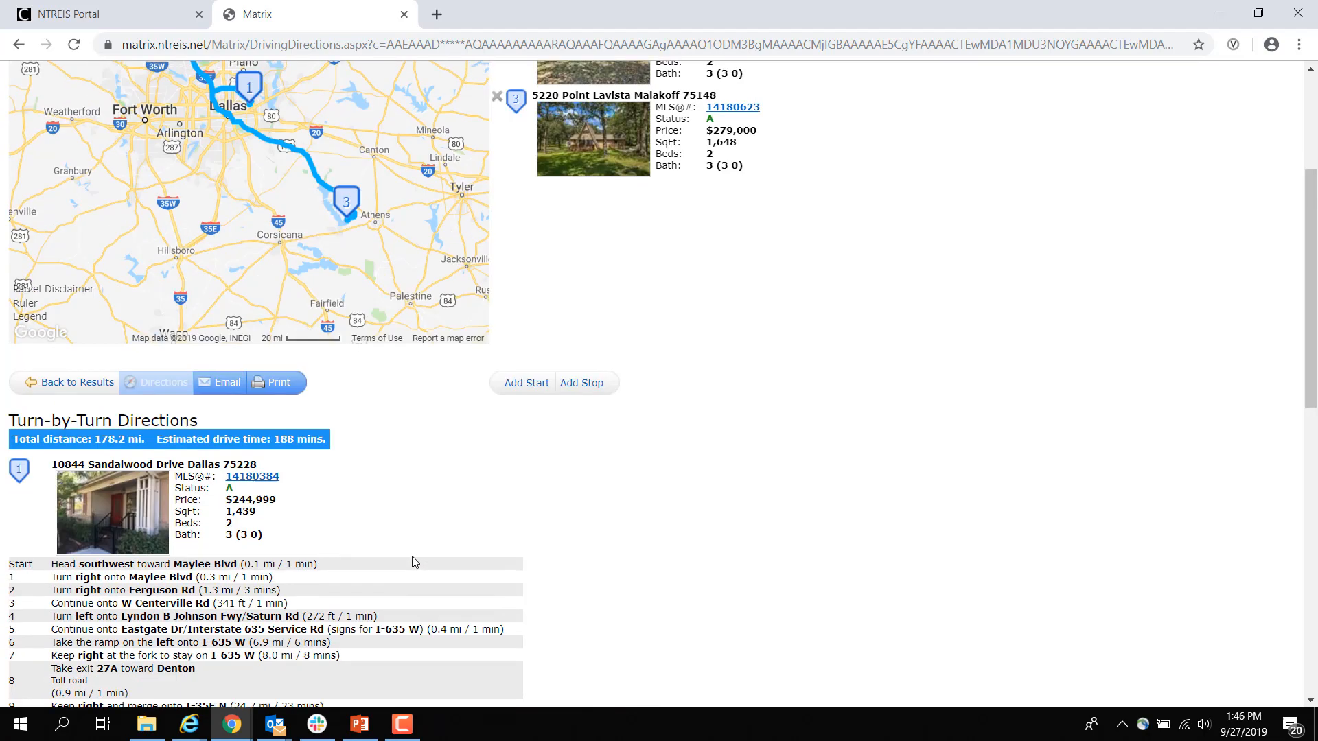
pyautogui.scroll(4, 412, 555)
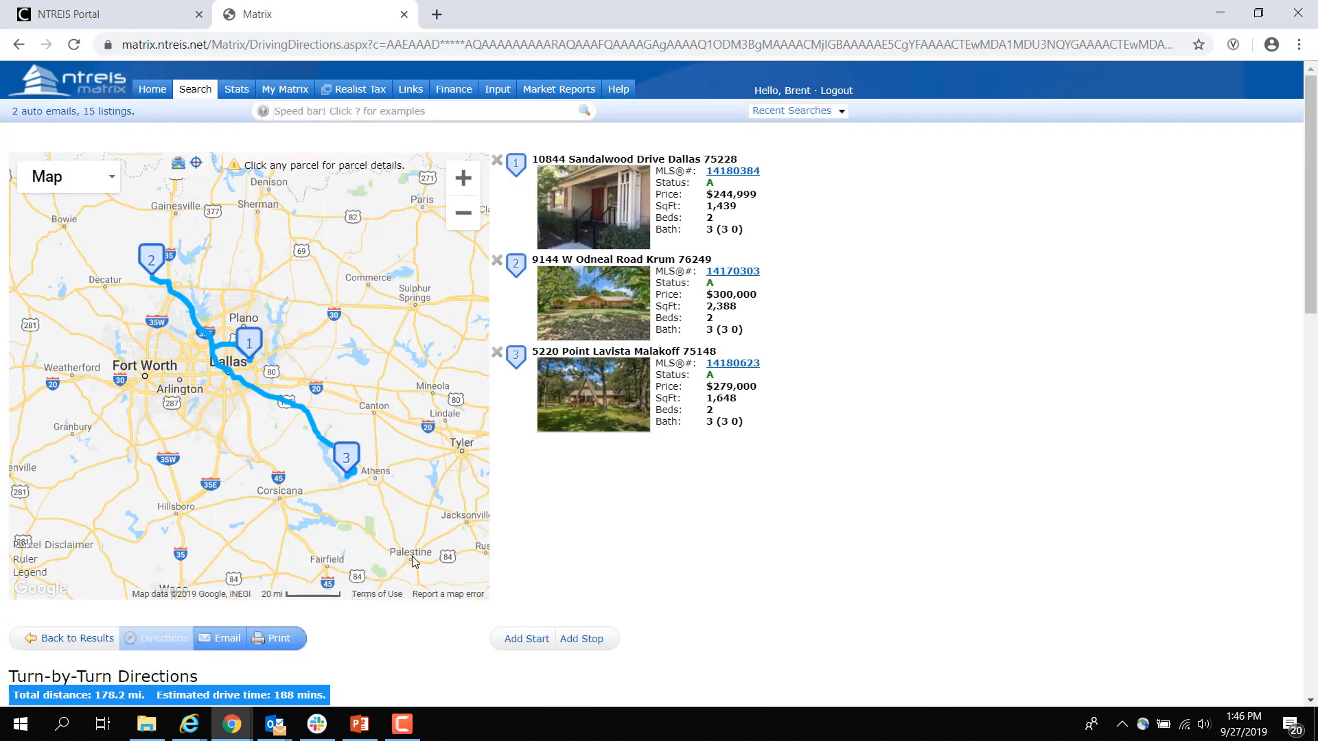
pyautogui.click(76, 640)
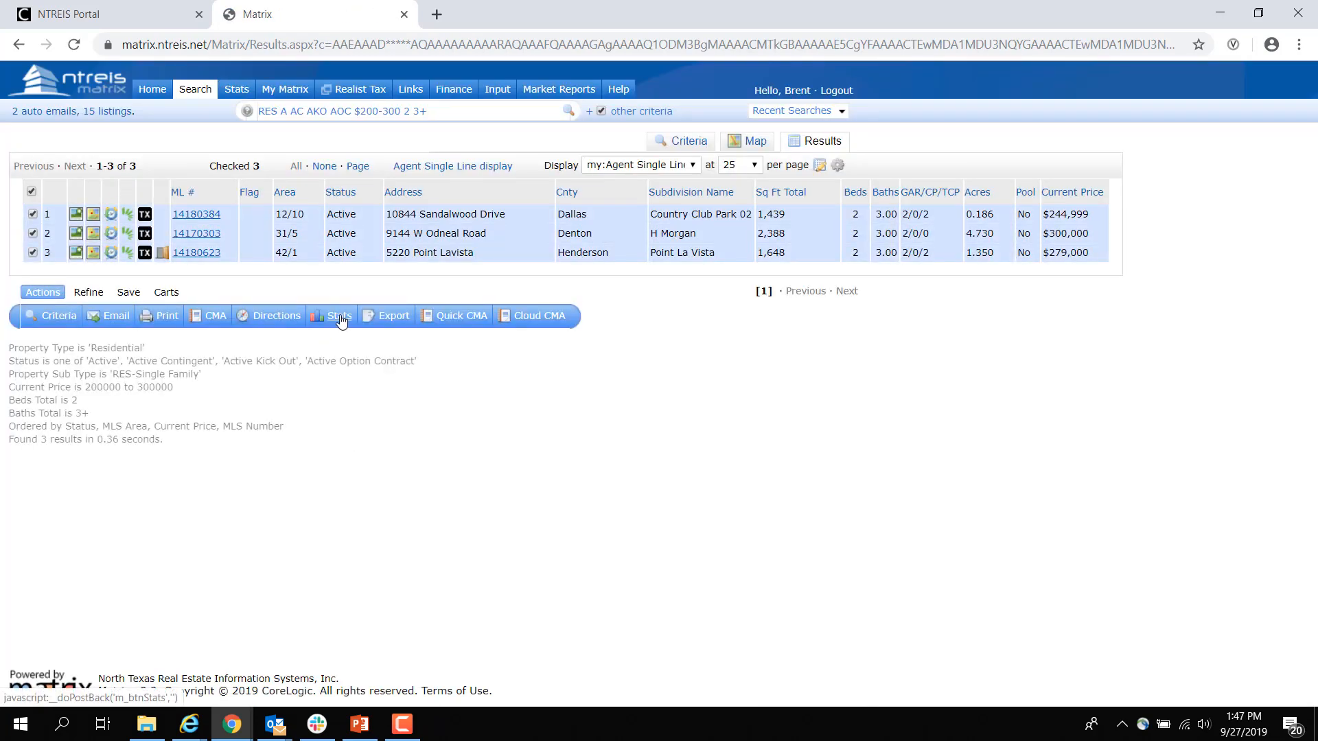
pyautogui.click(394, 316)
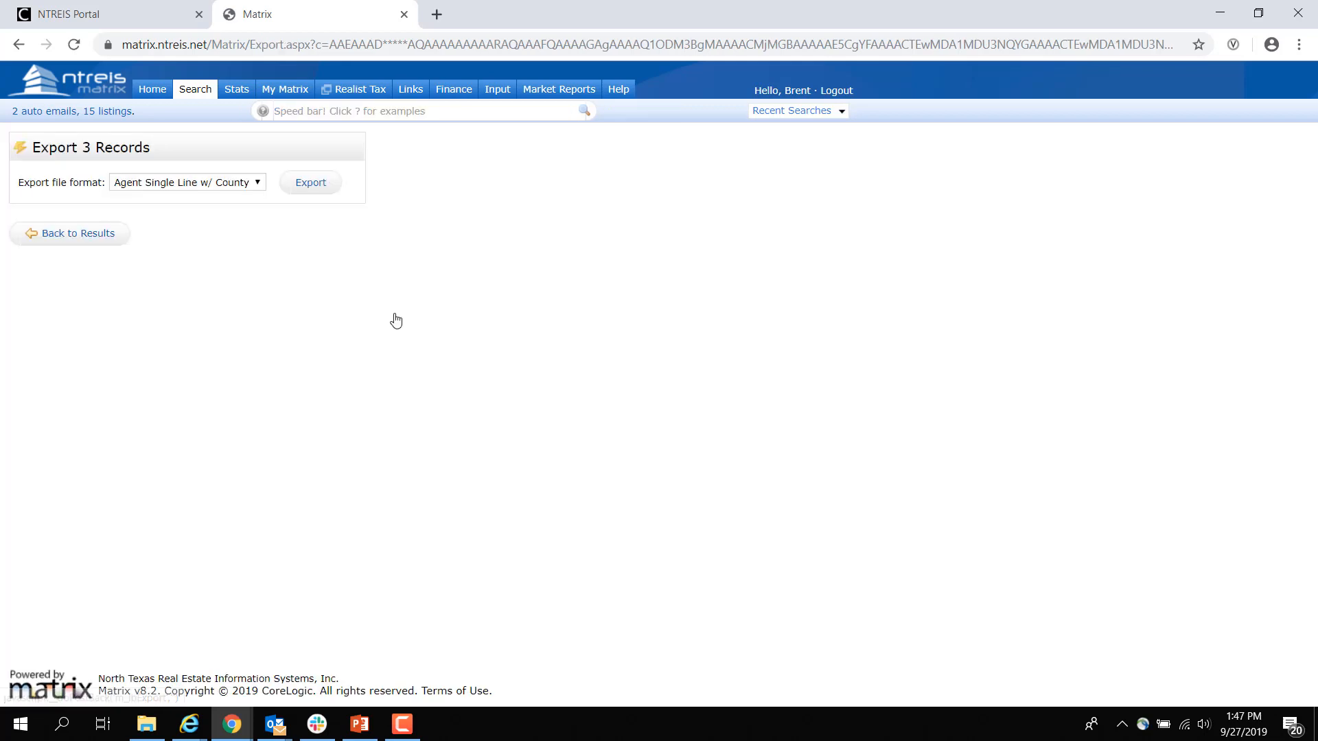
pyautogui.click(259, 183)
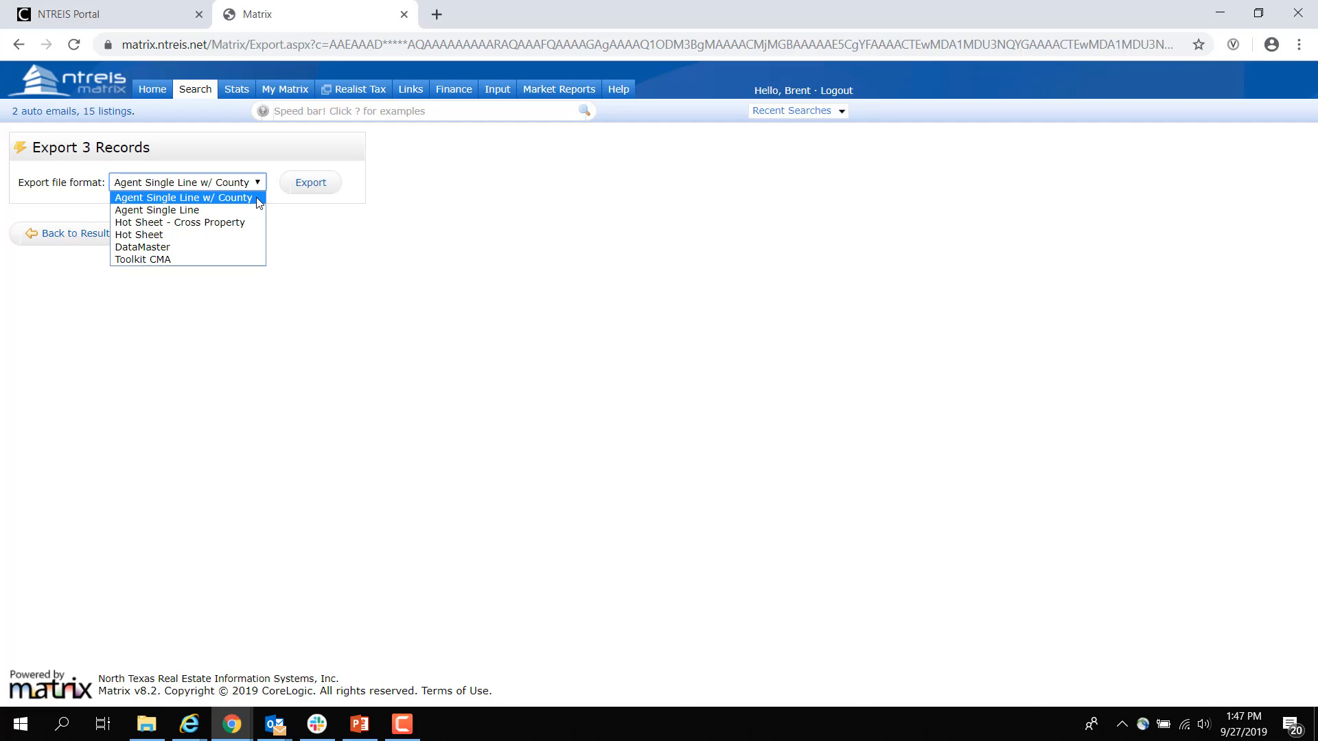
pyautogui.click(317, 226)
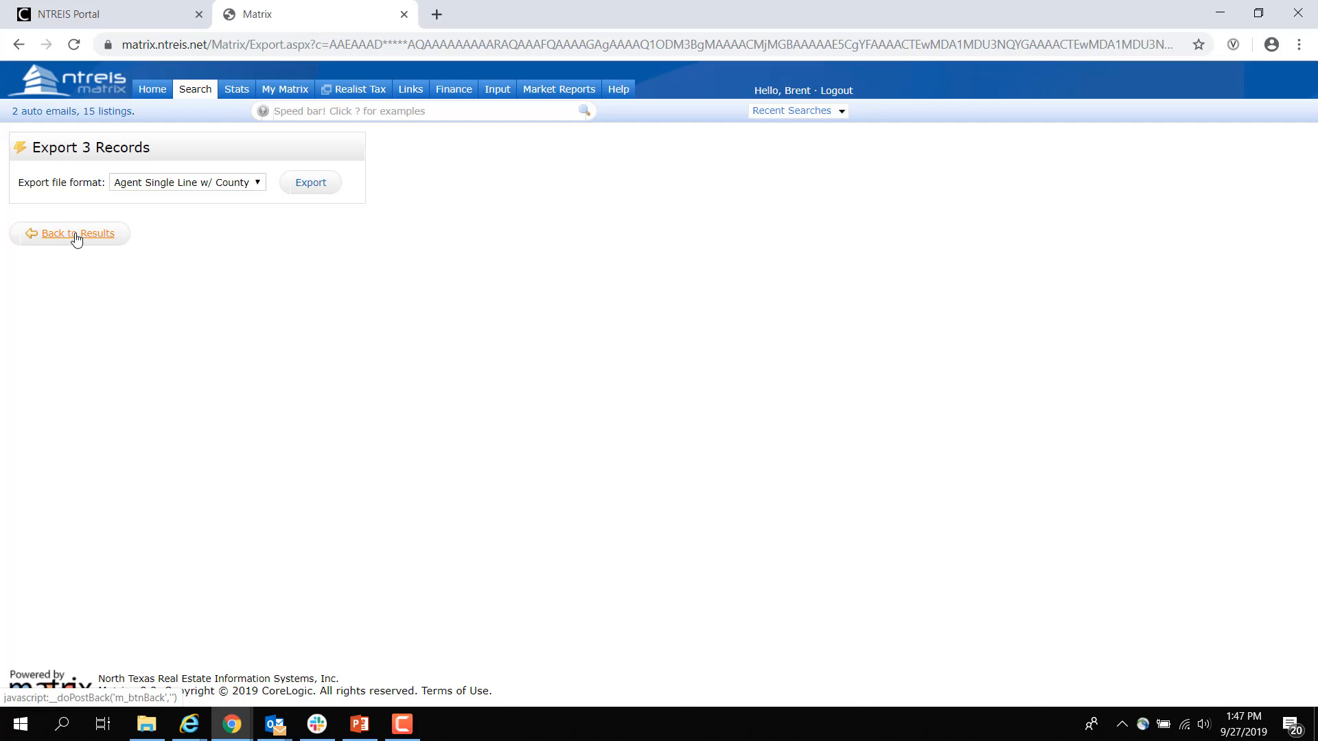
pyautogui.click(76, 234)
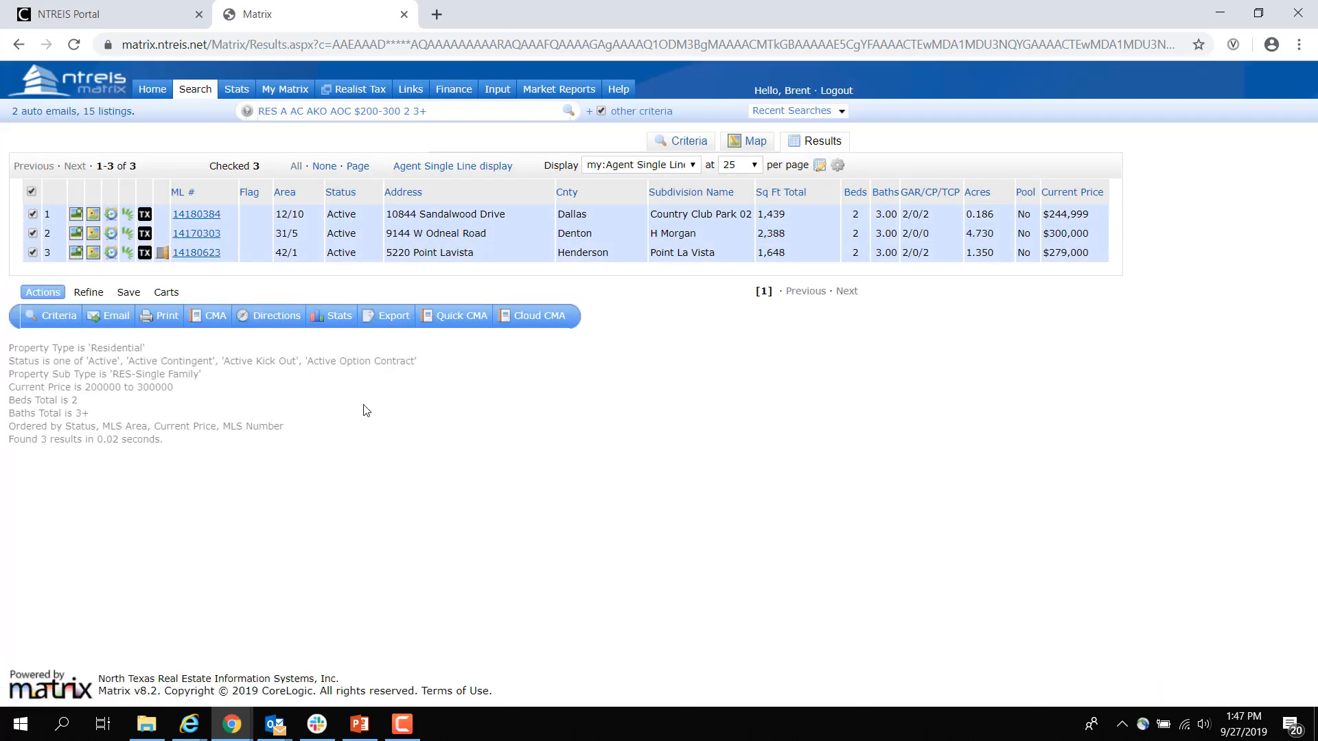
# - In Refine, view the results as each homebuyer contact, then clear the contact view
pyautogui.click(89, 293)
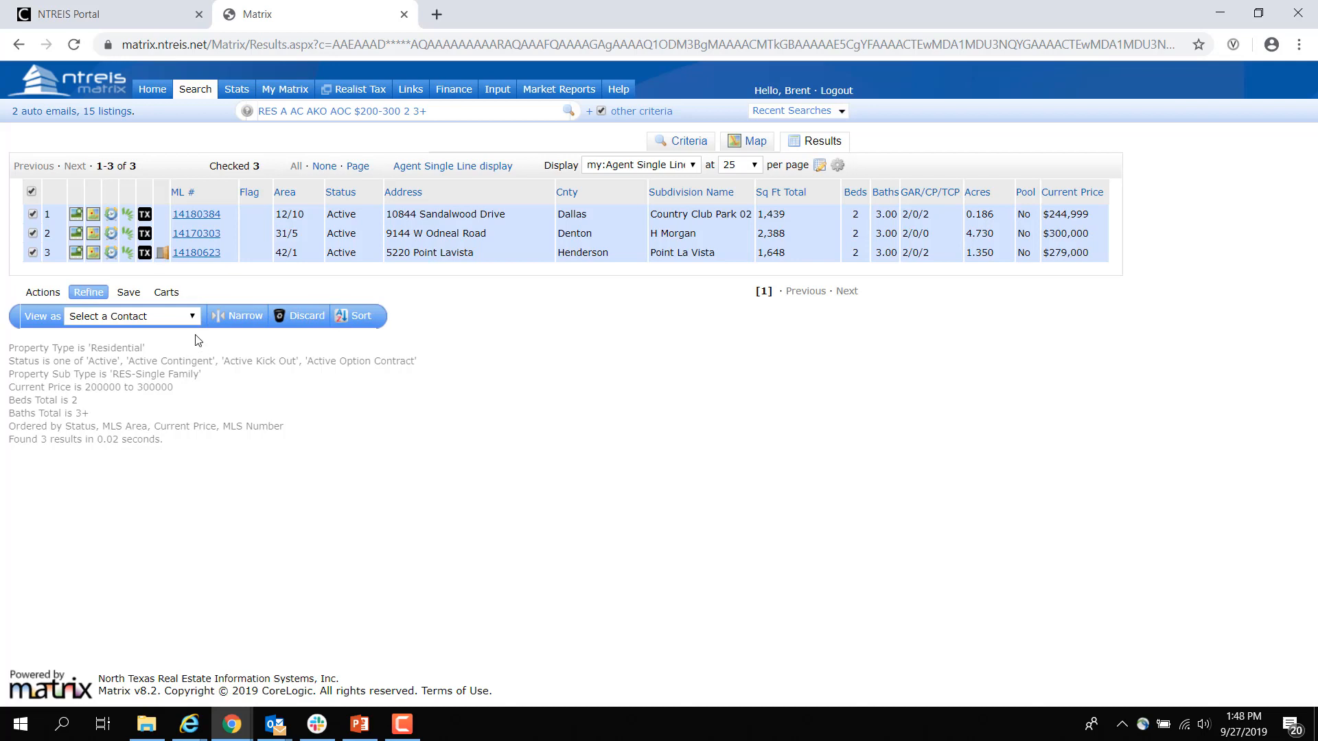
pyautogui.click(193, 317)
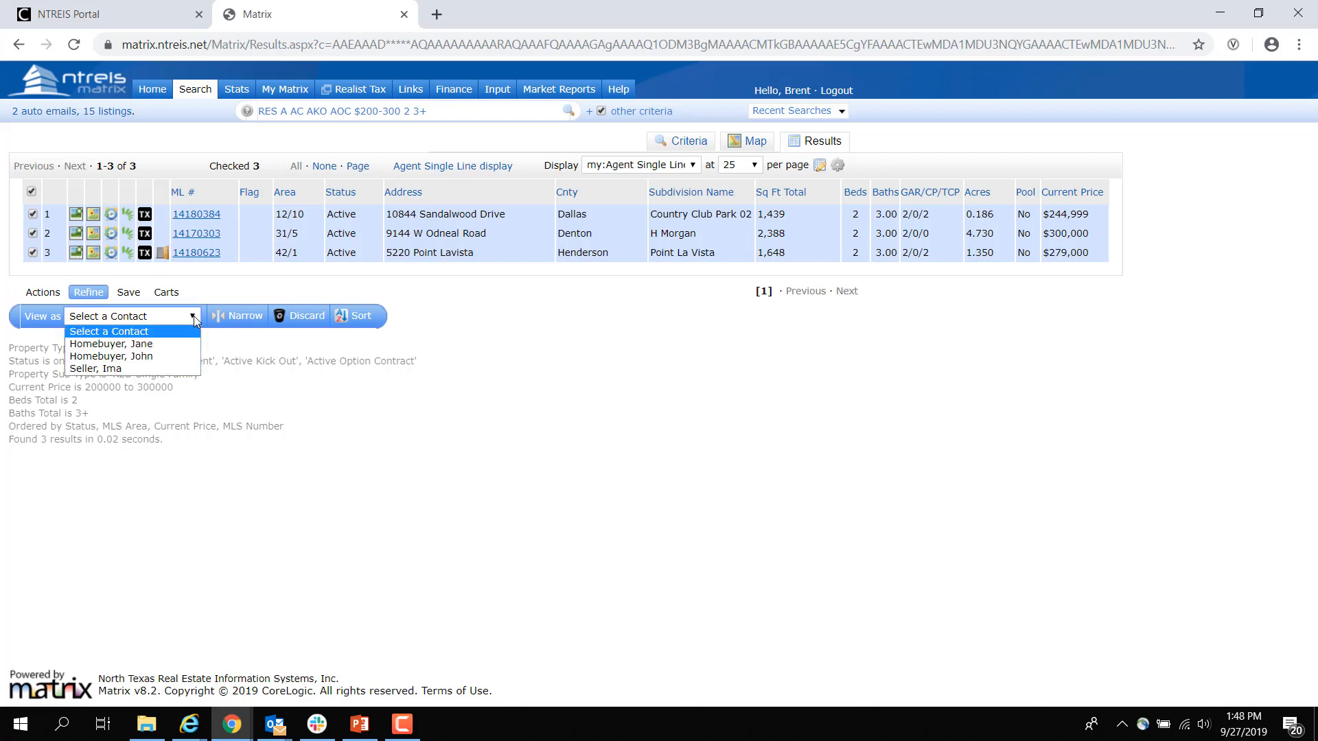
pyautogui.click(152, 357)
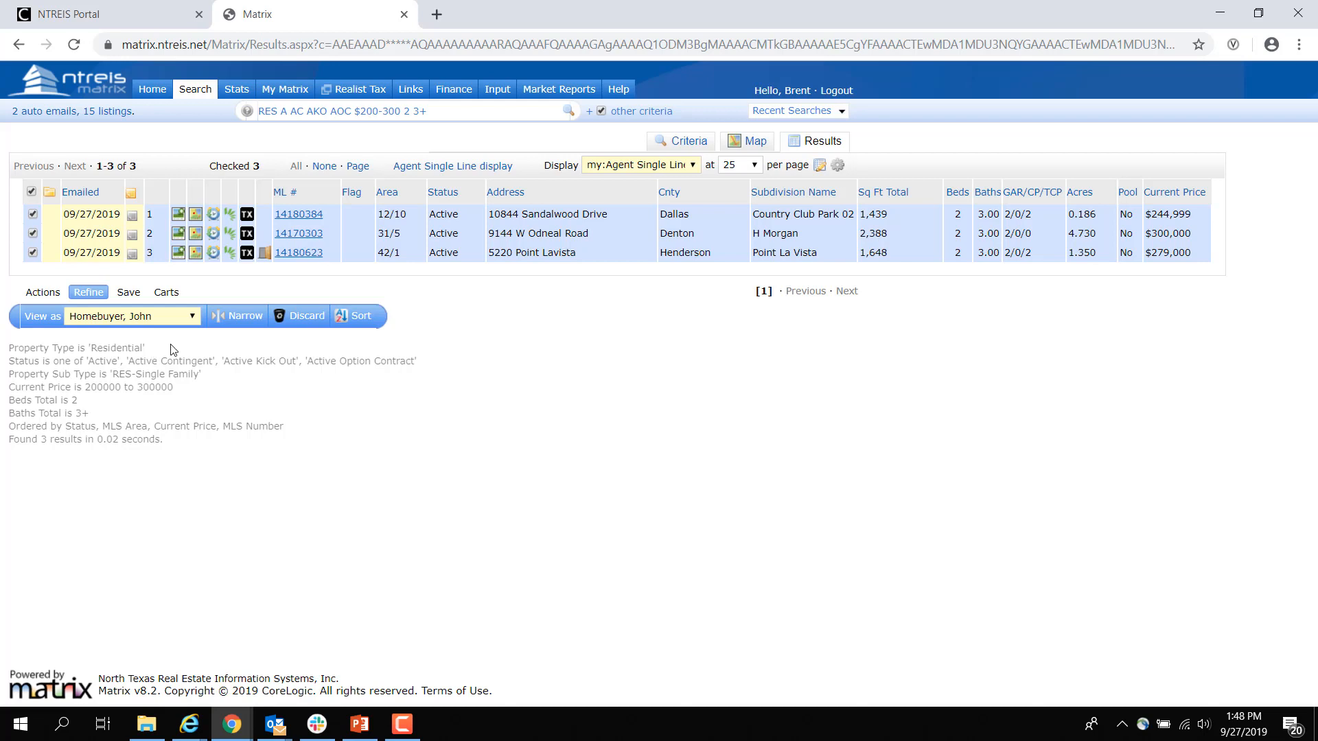
pyautogui.click(192, 317)
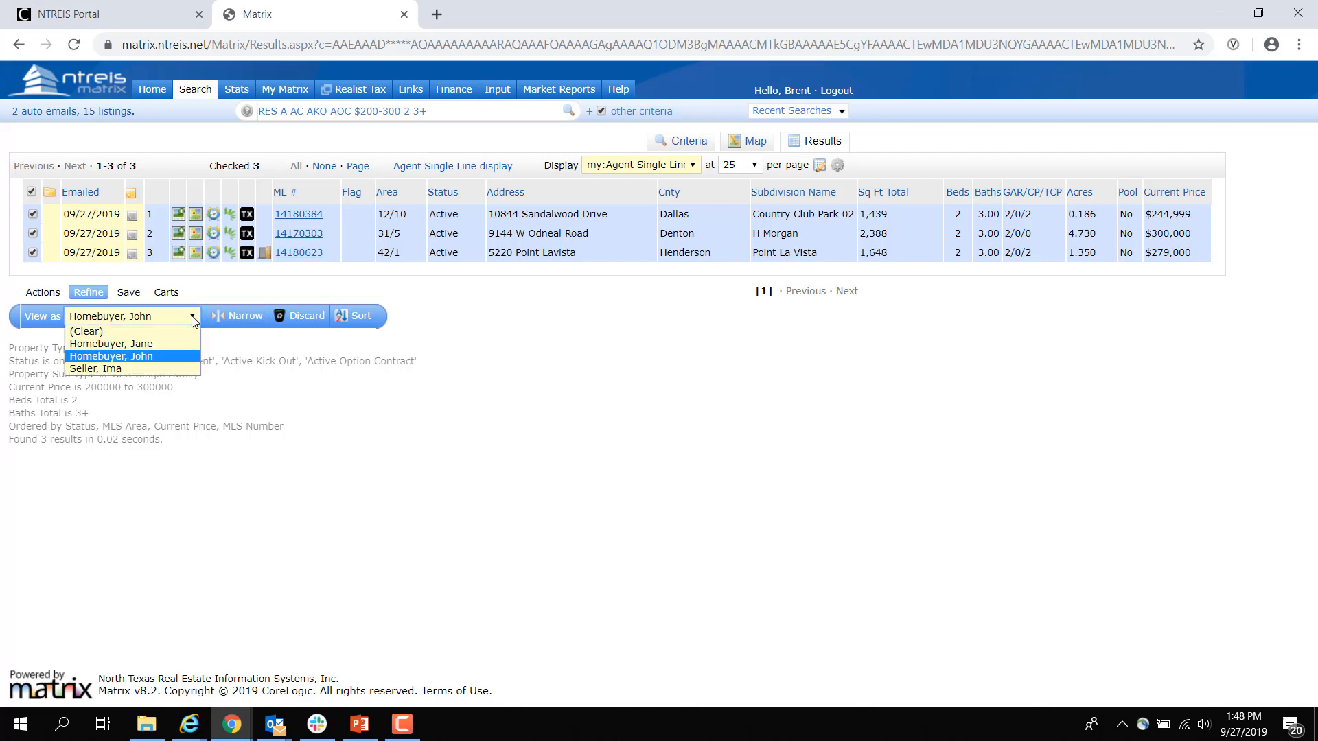
pyautogui.click(166, 343)
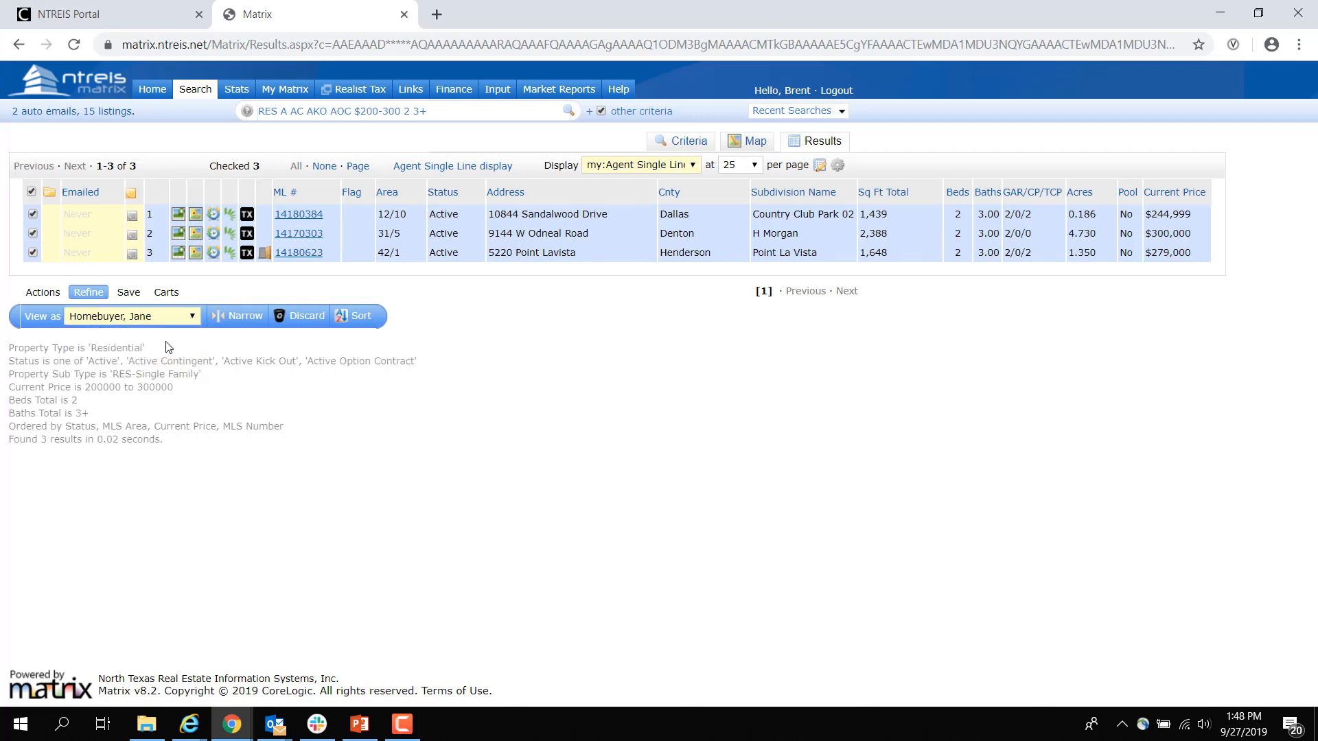
pyautogui.click(192, 317)
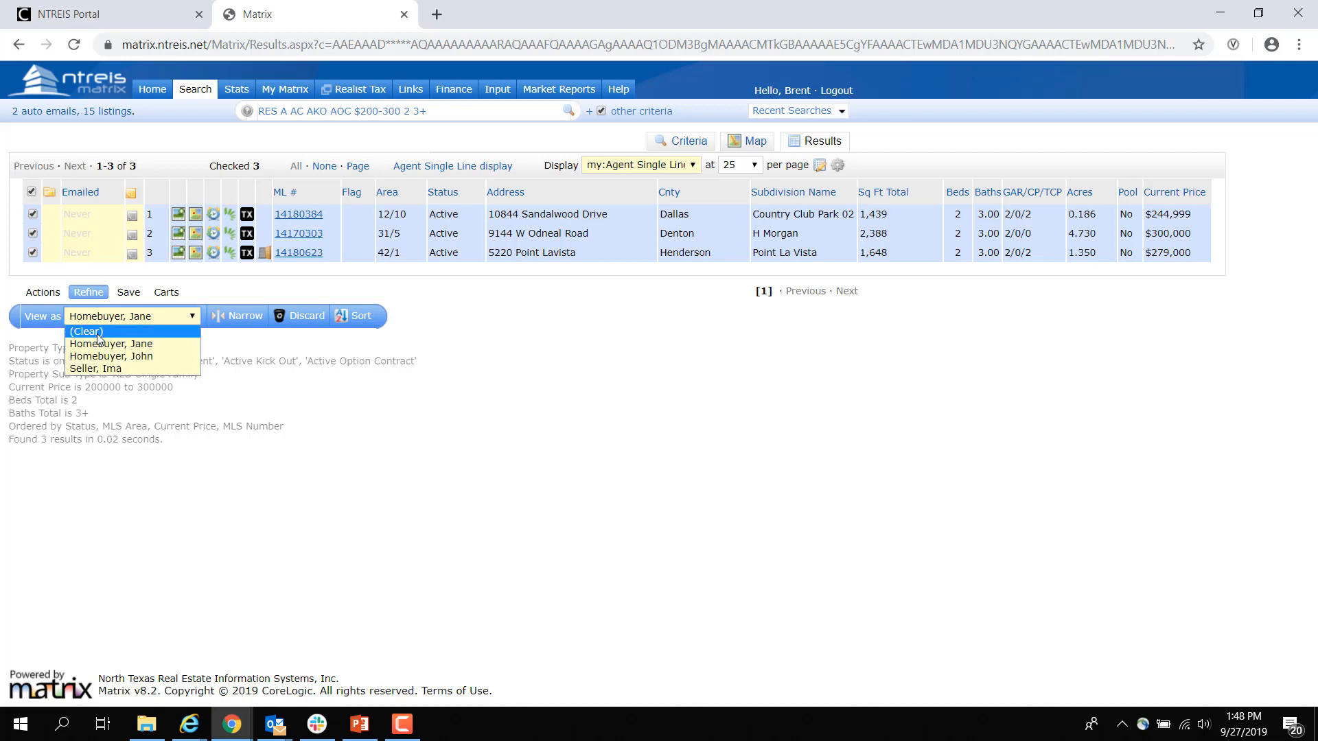
pyautogui.click(98, 332)
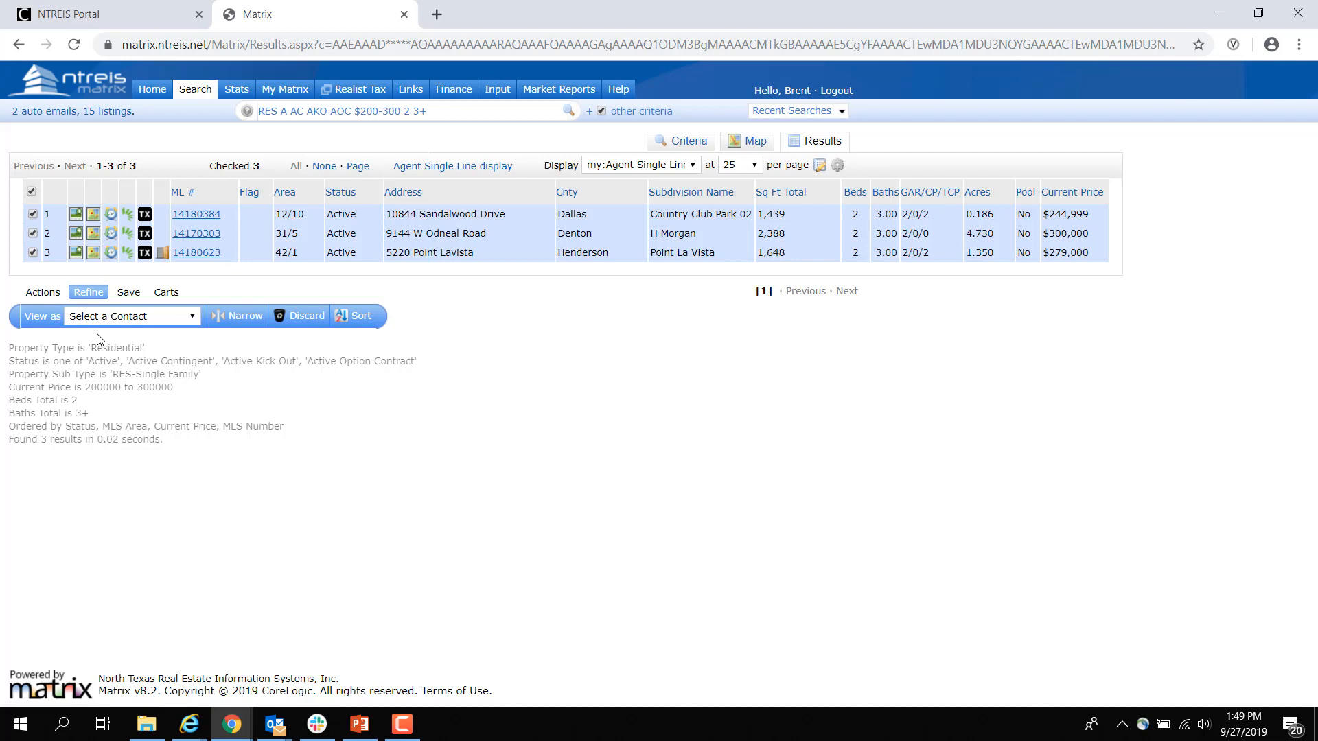
# - Narrow to the Sandalwood and Point Lavista listings, then discard and restore them
pyautogui.click(32, 191)
pyautogui.click(32, 214)
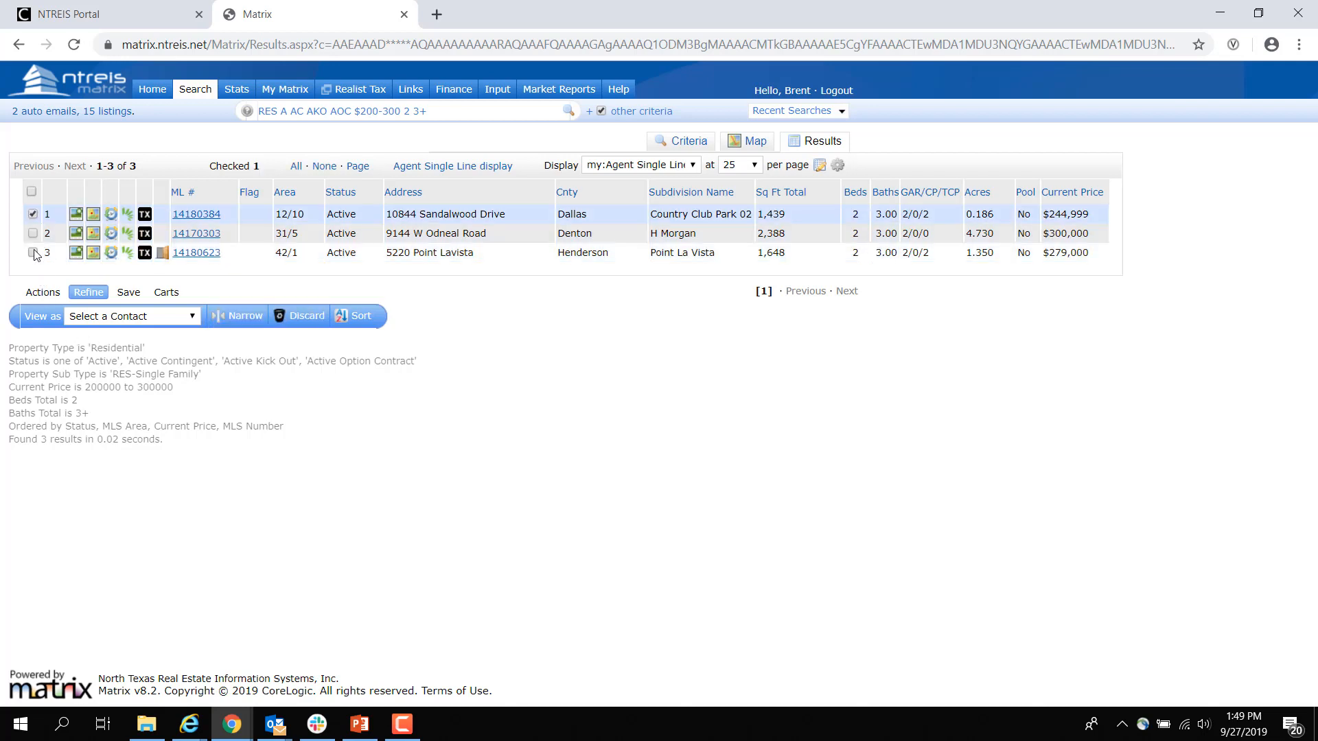
pyautogui.click(33, 253)
pyautogui.click(243, 320)
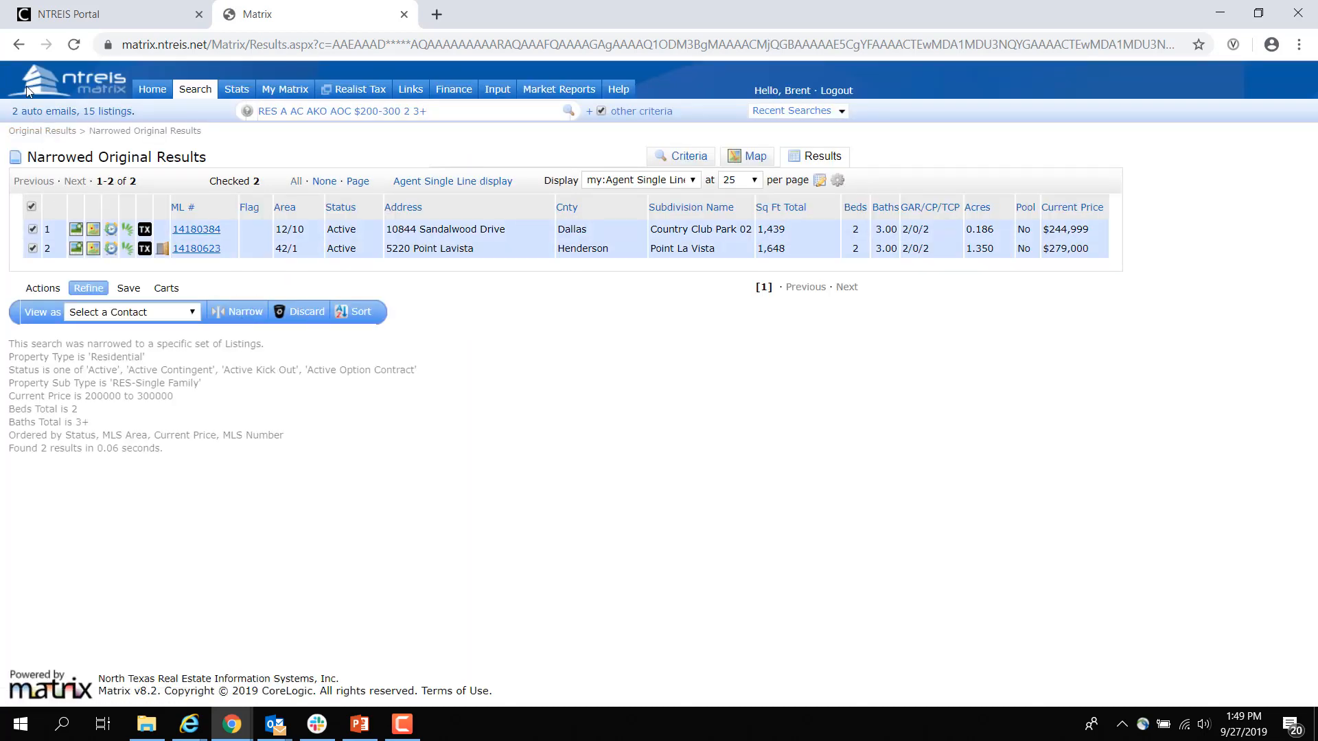
pyautogui.click(19, 45)
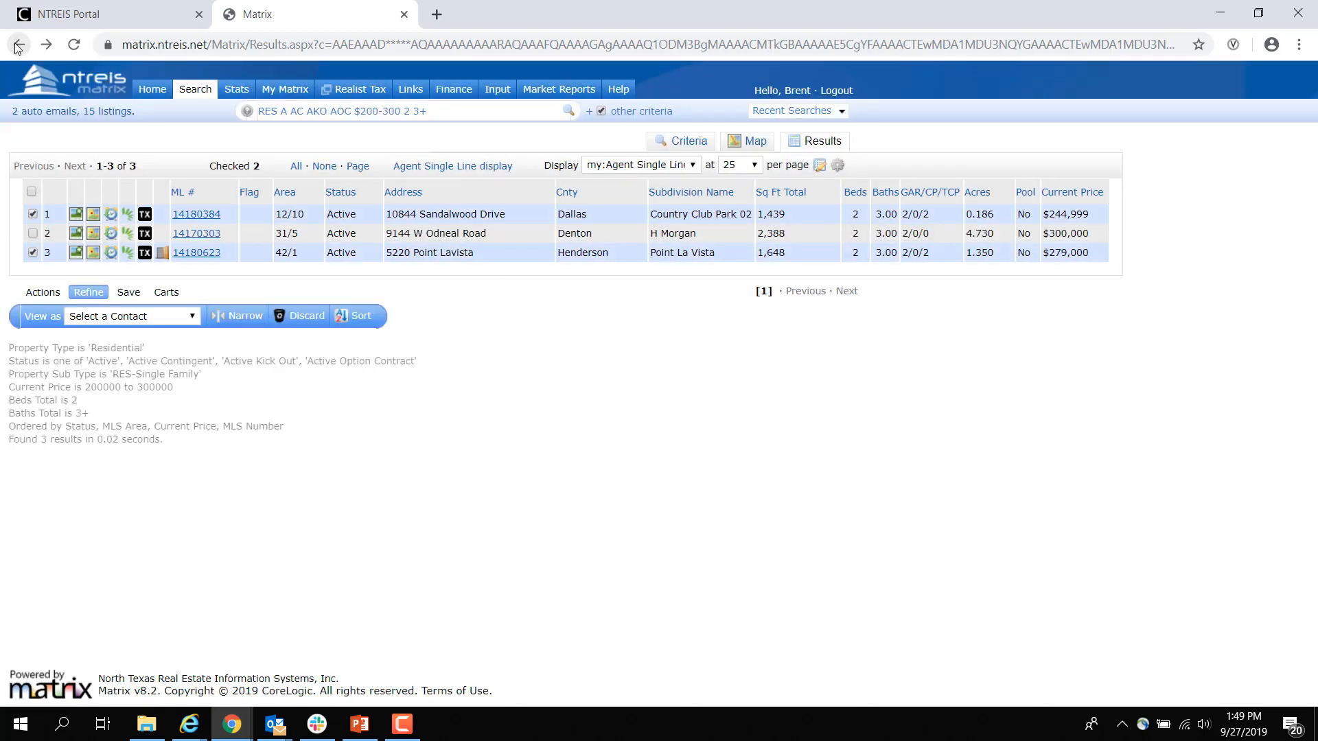
pyautogui.click(307, 316)
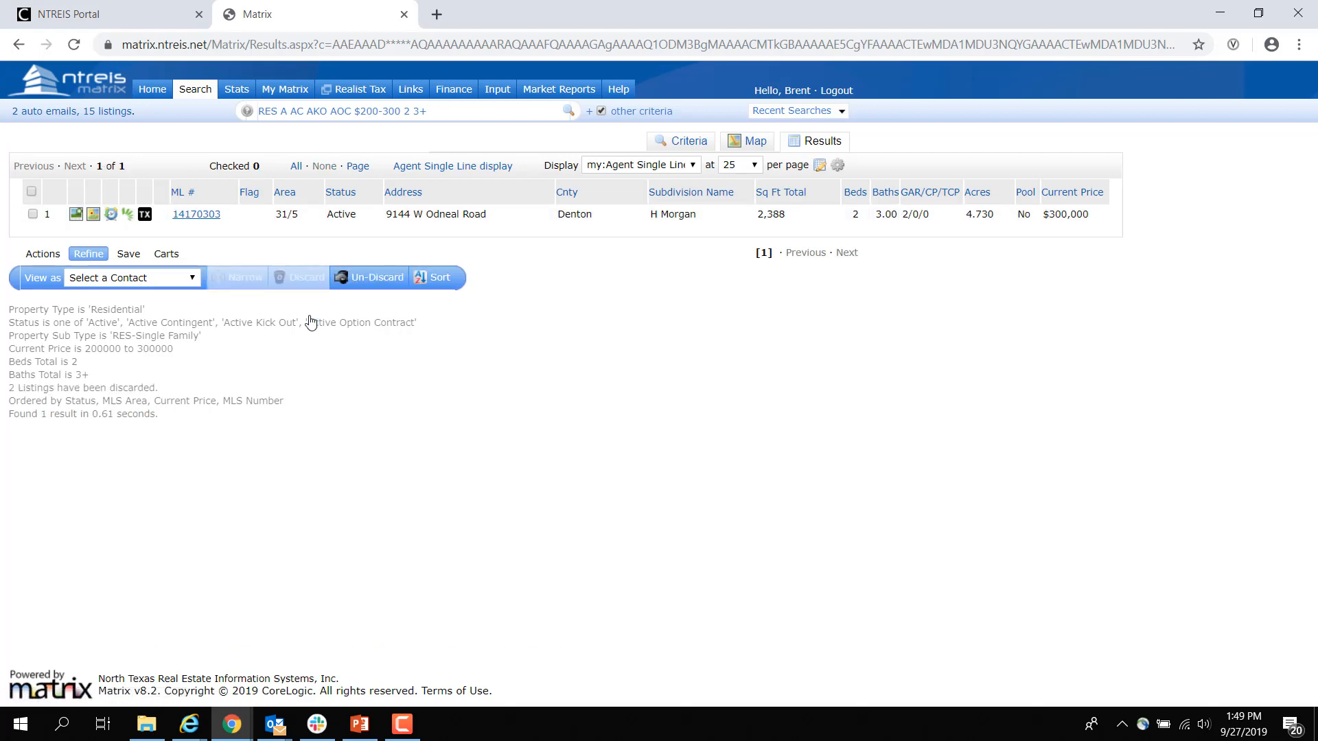
pyautogui.click(379, 279)
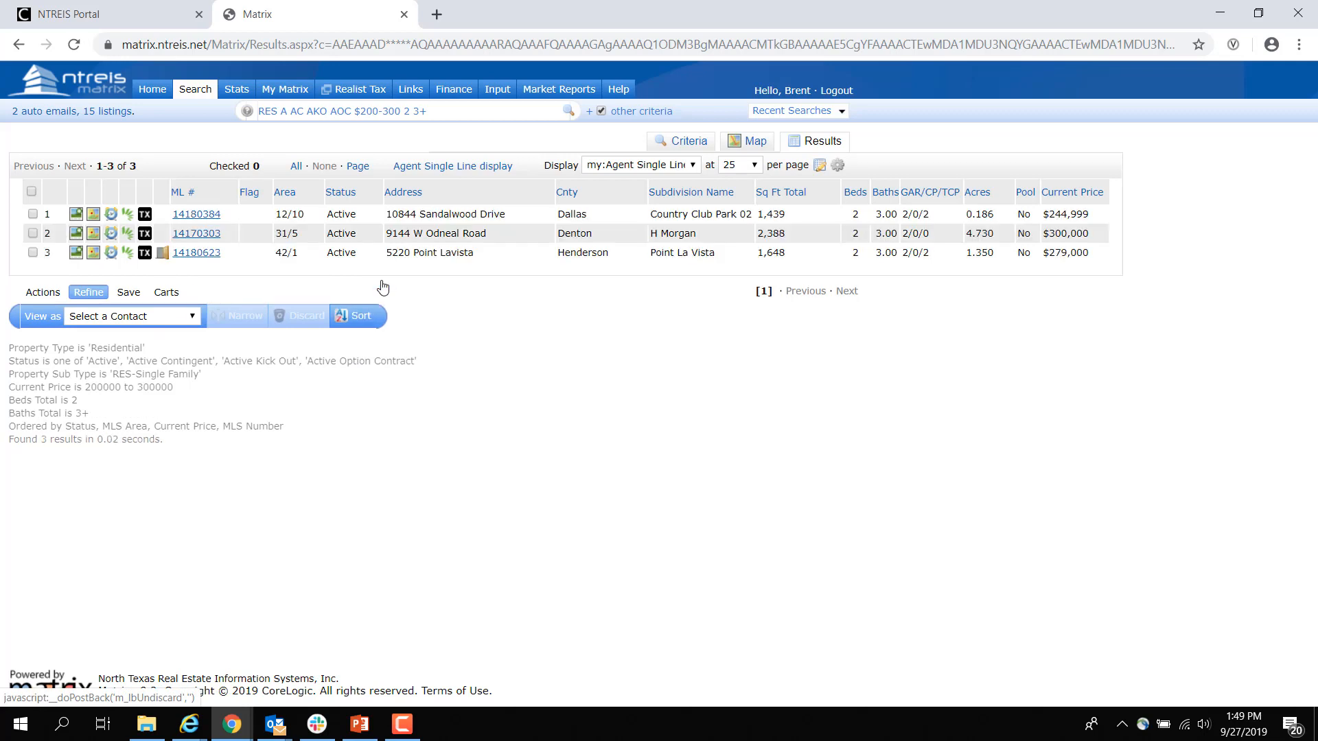
pyautogui.click(361, 319)
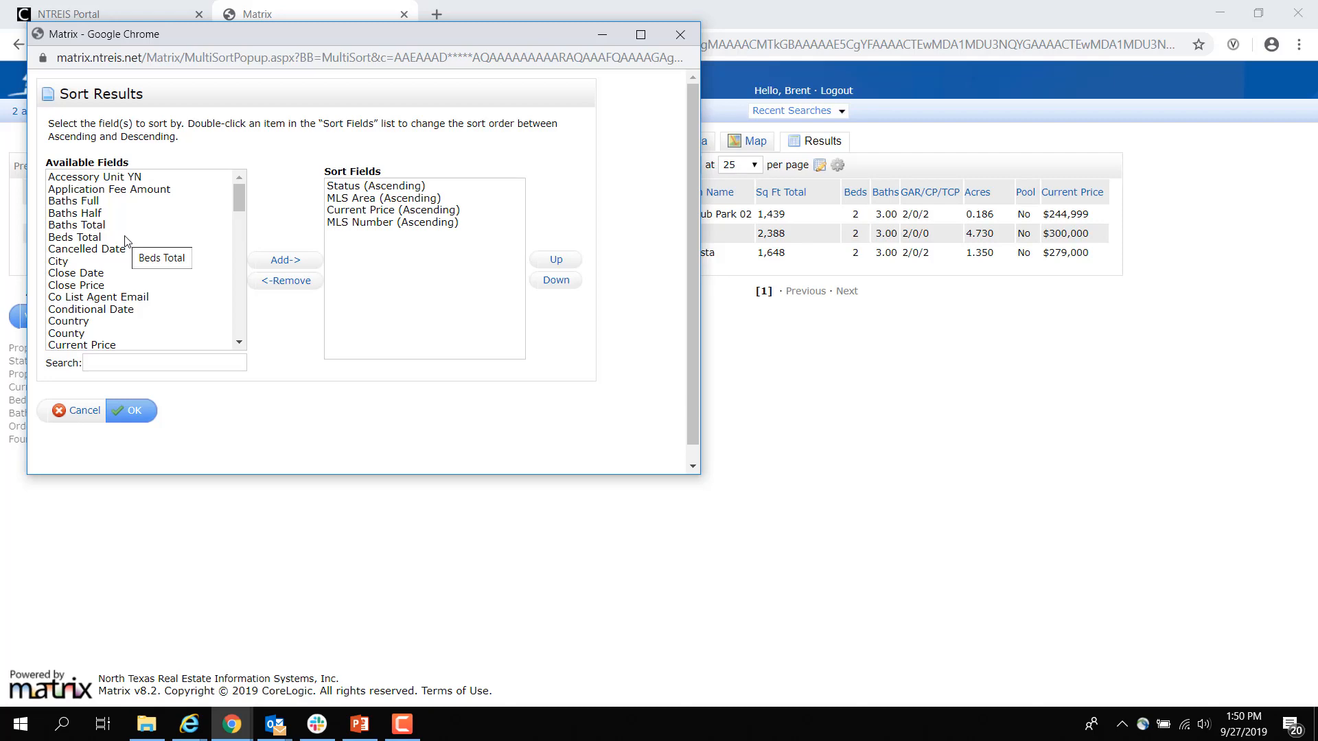
pyautogui.click(81, 412)
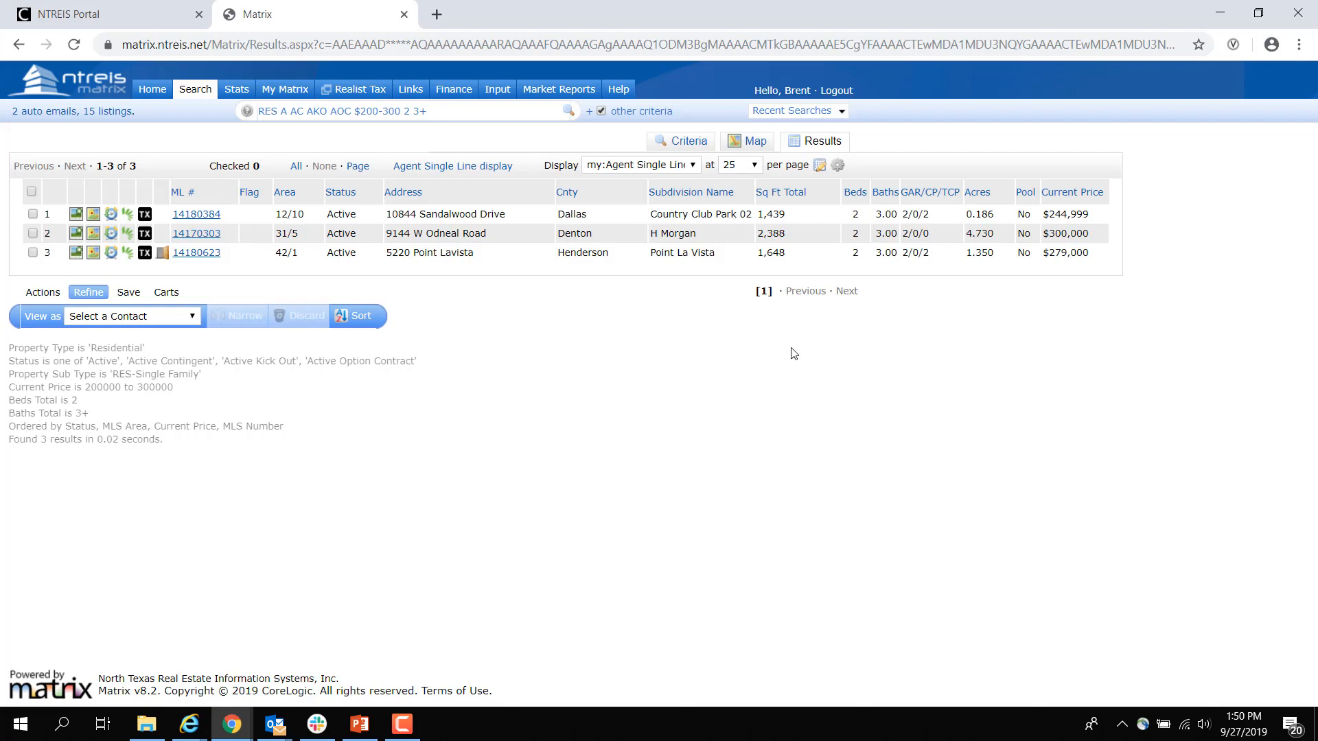
pyautogui.click(789, 198)
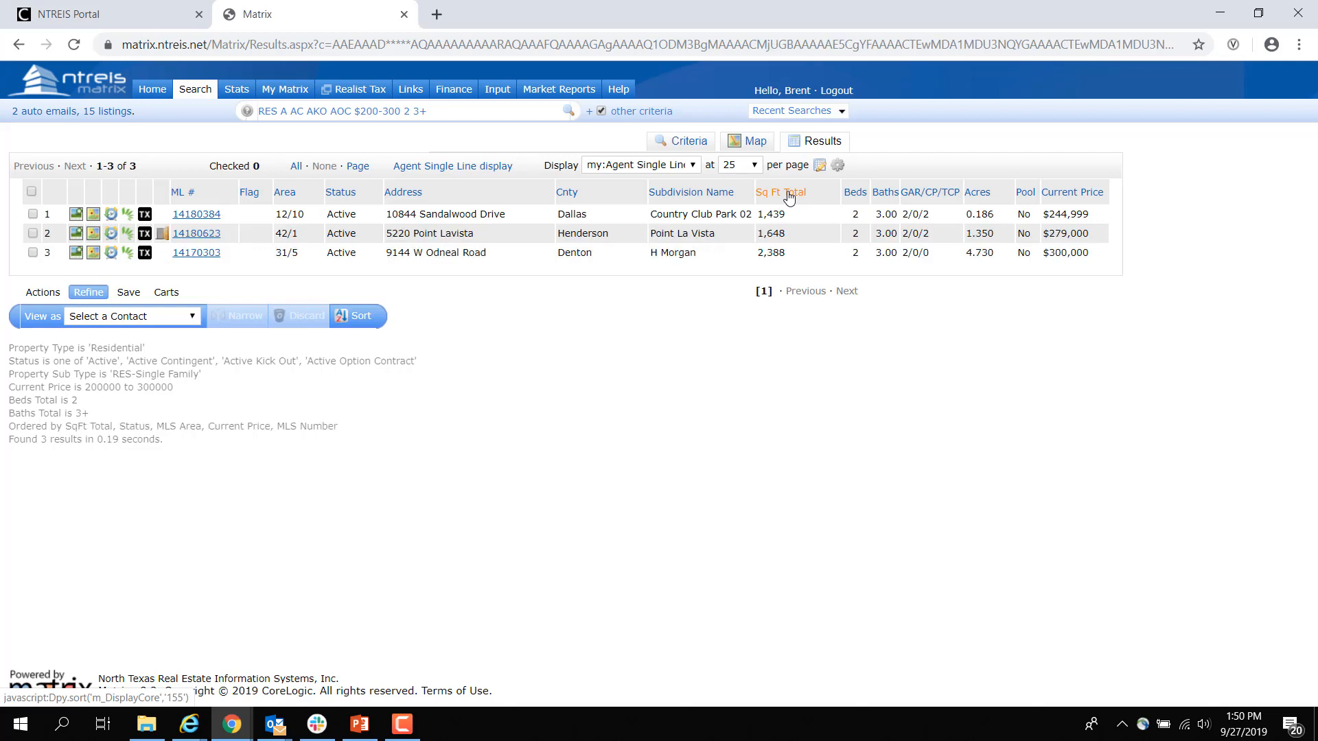
pyautogui.click(789, 198)
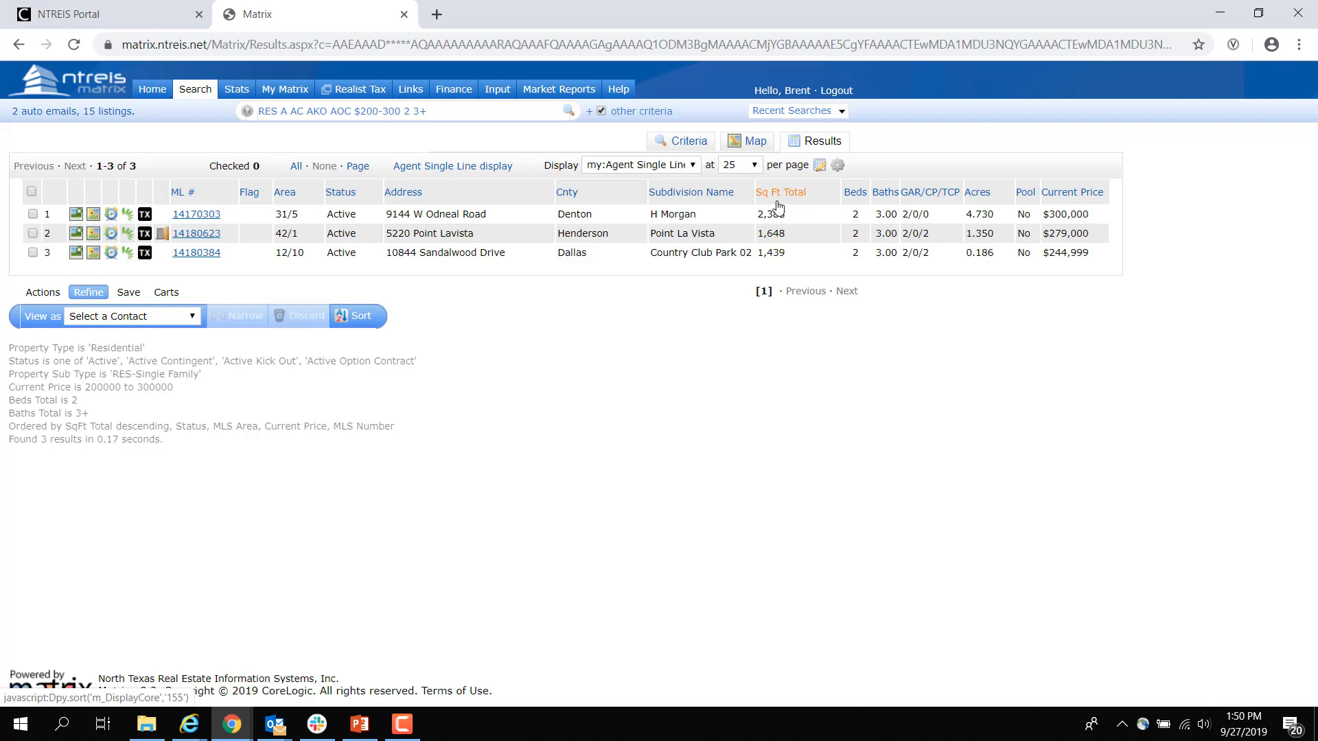
pyautogui.click(128, 294)
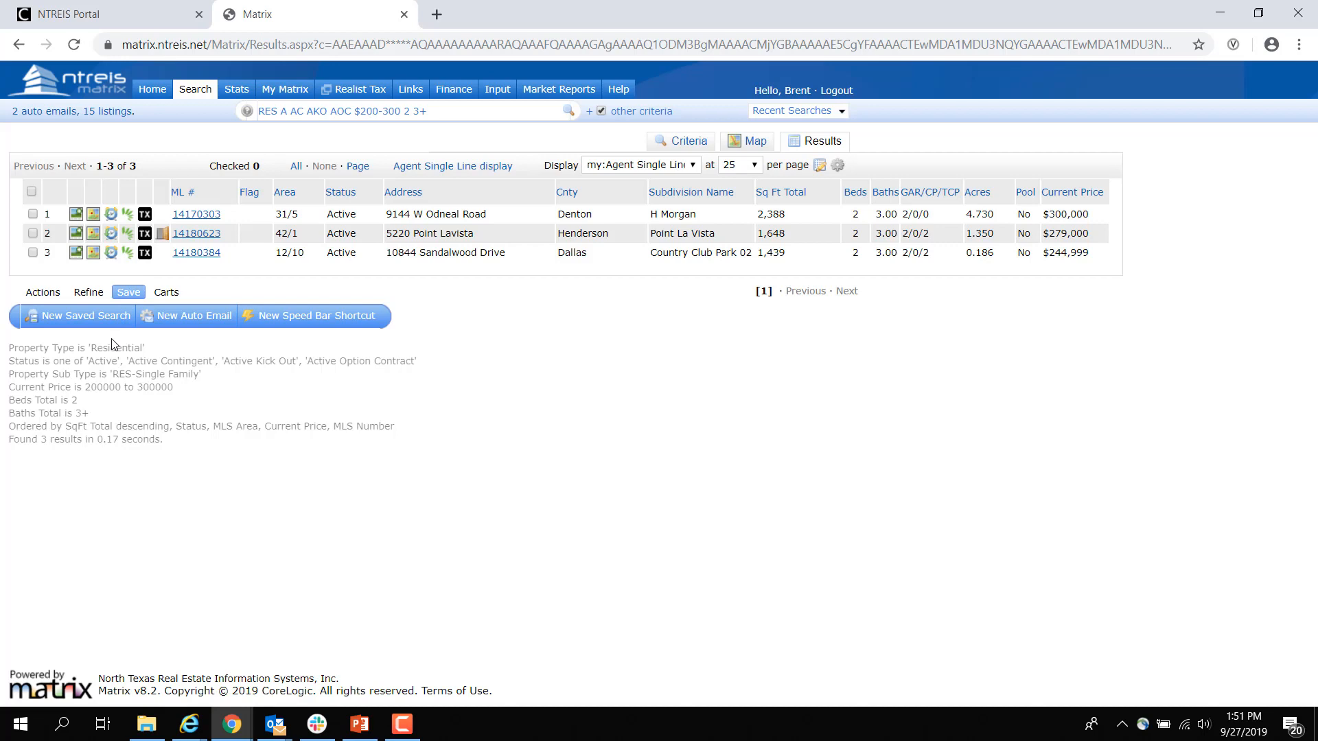
# - Create the saved search 'Test Search' for a homebuyer contact, marked as a Home favorite
pyautogui.click(86, 317)
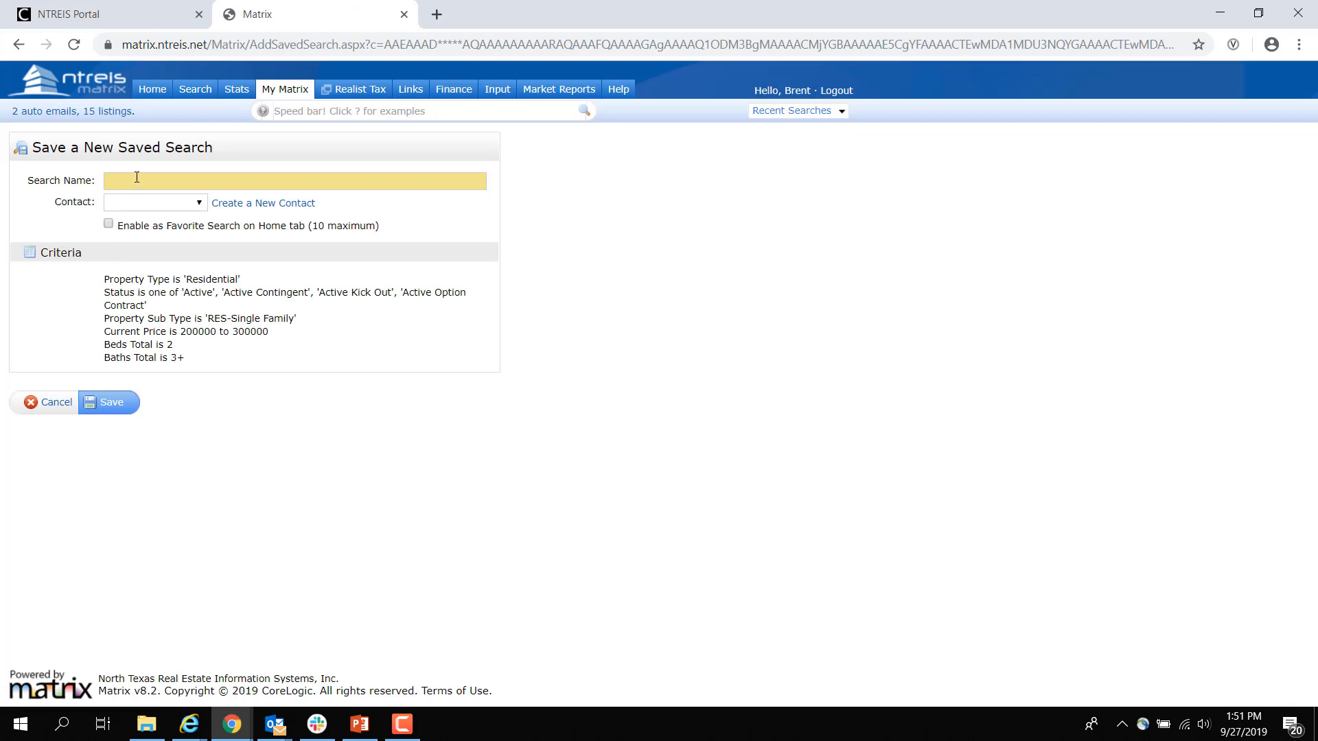
pyautogui.click(136, 179)
pyautogui.write('Test Search')
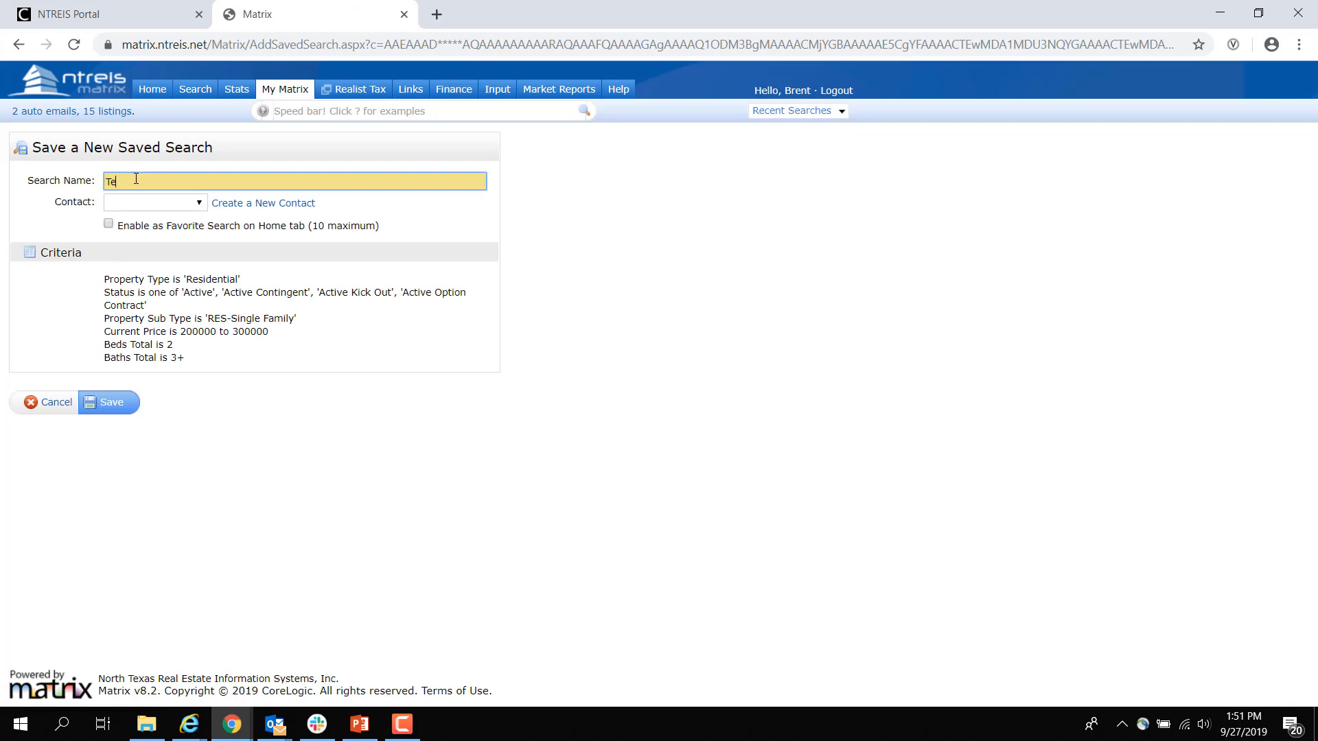
pyautogui.click(199, 203)
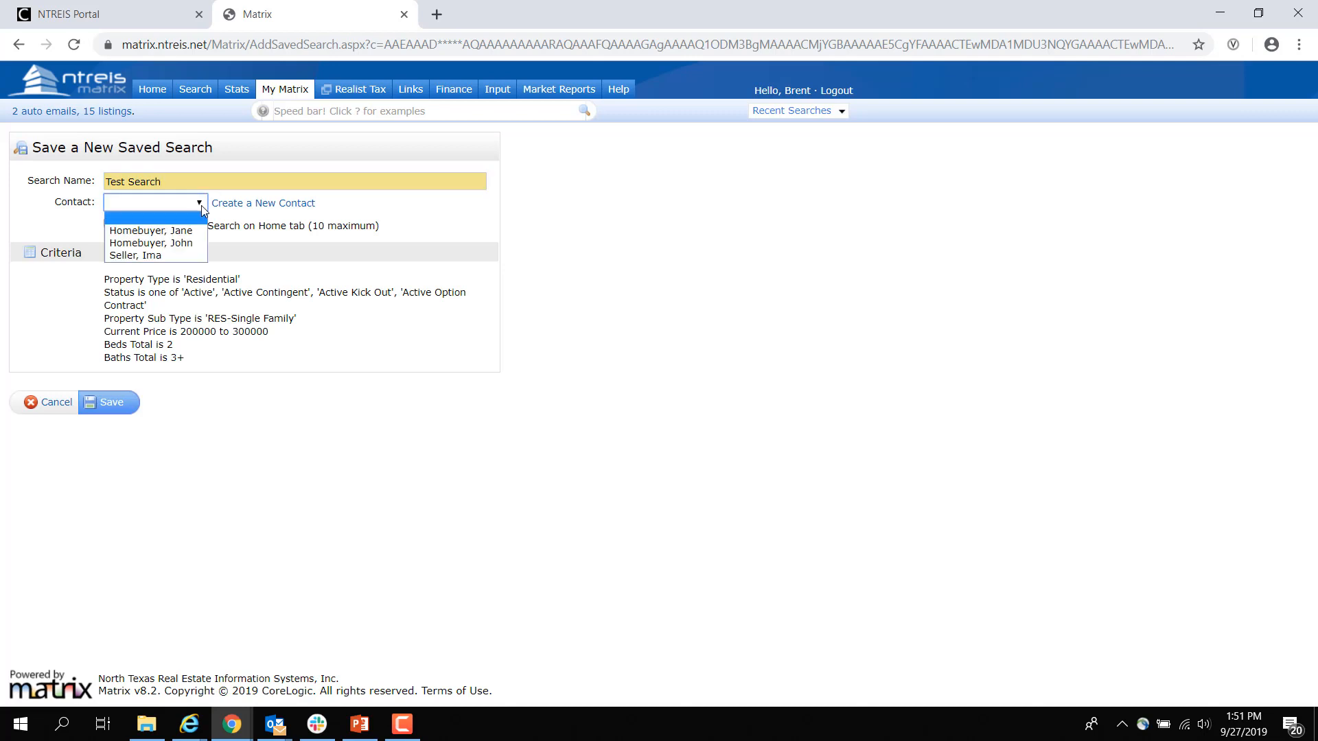
pyautogui.click(190, 243)
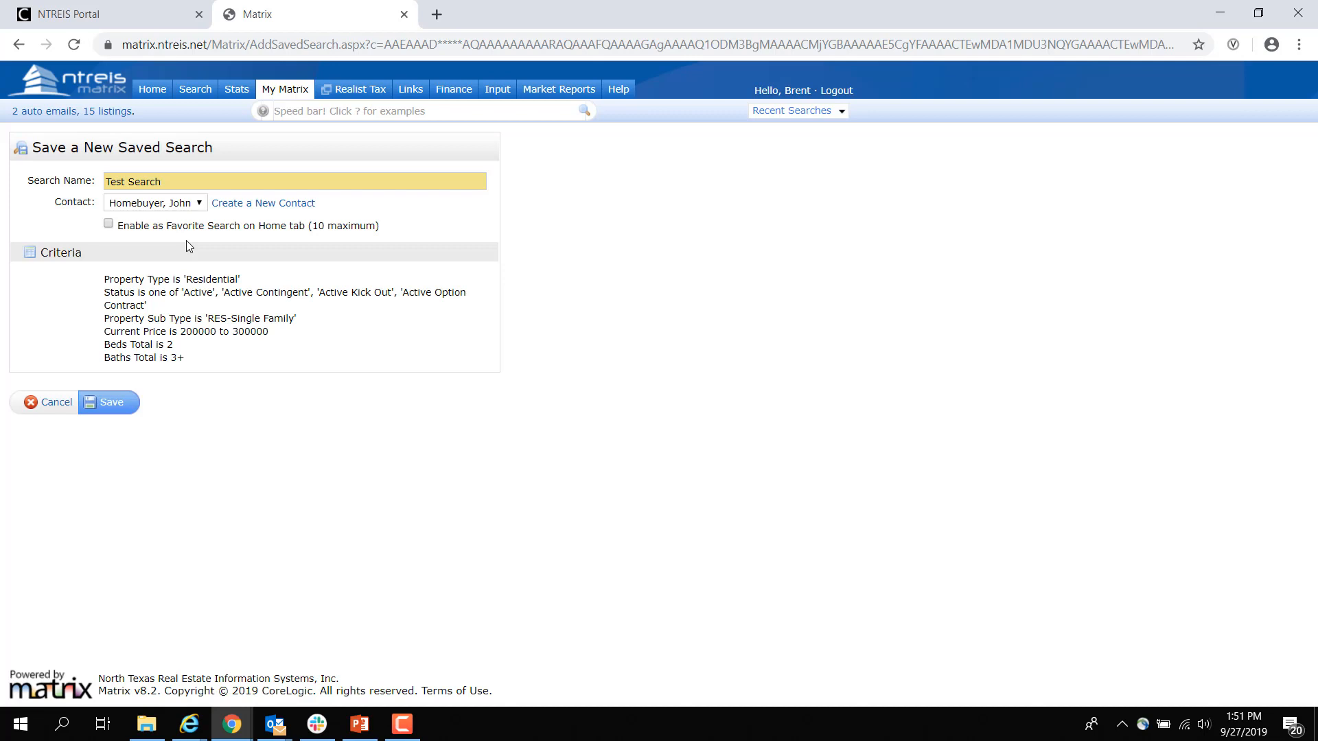
pyautogui.click(109, 225)
pyautogui.click(112, 403)
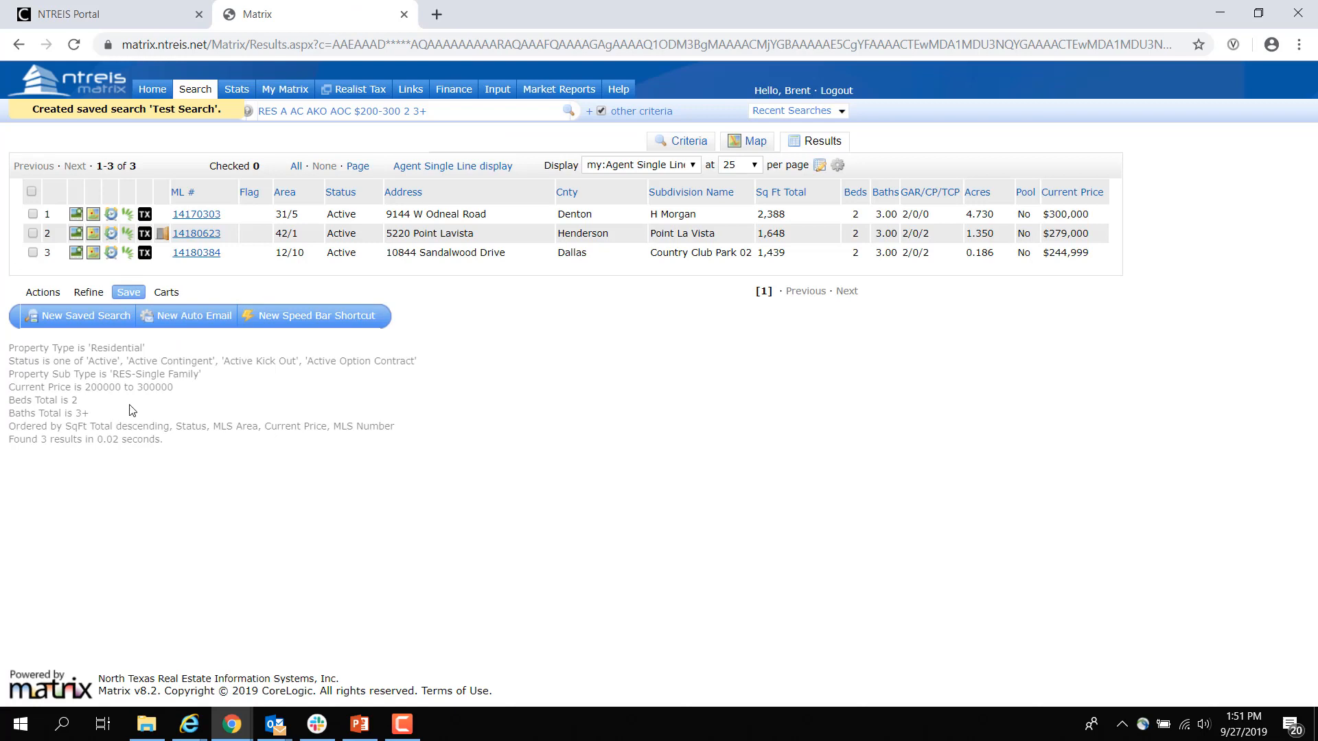
# - Start an auto email to the second Homebuyer contact with subject 'New Homes For You!'
pyautogui.click(199, 323)
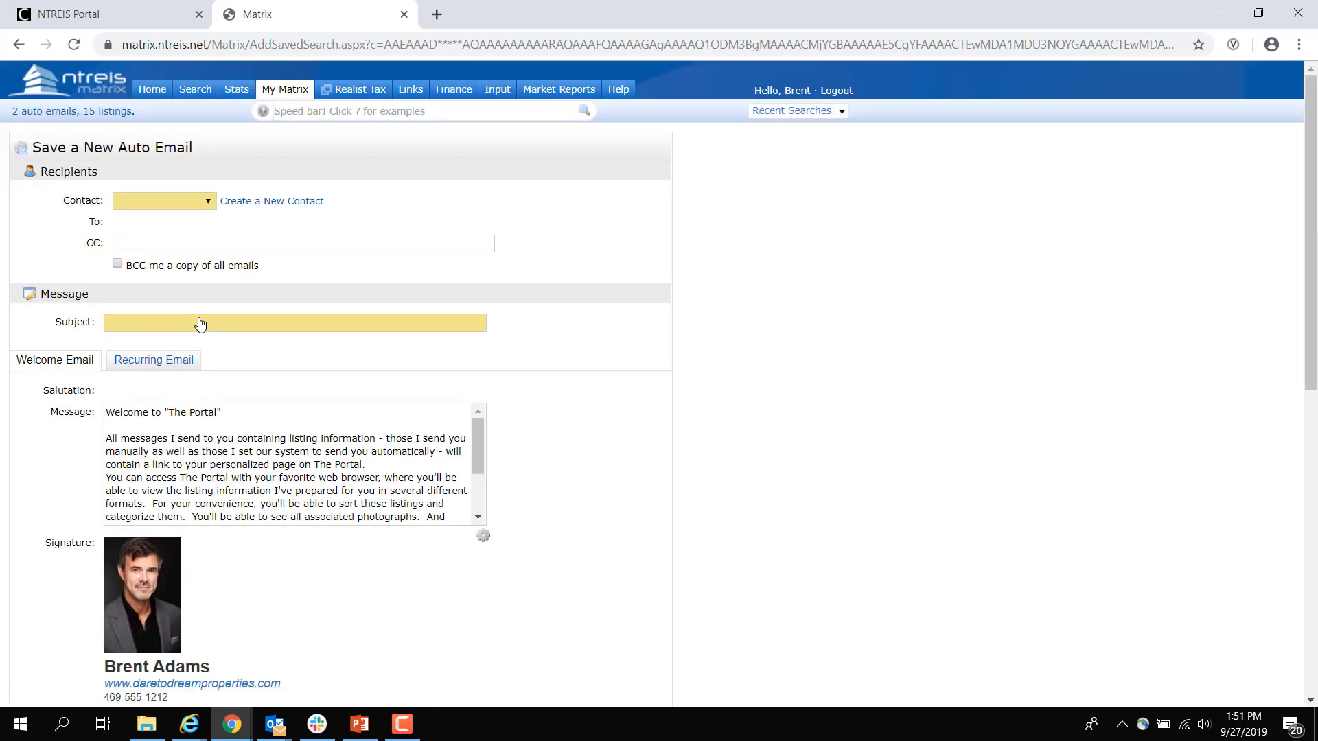
pyautogui.click(207, 202)
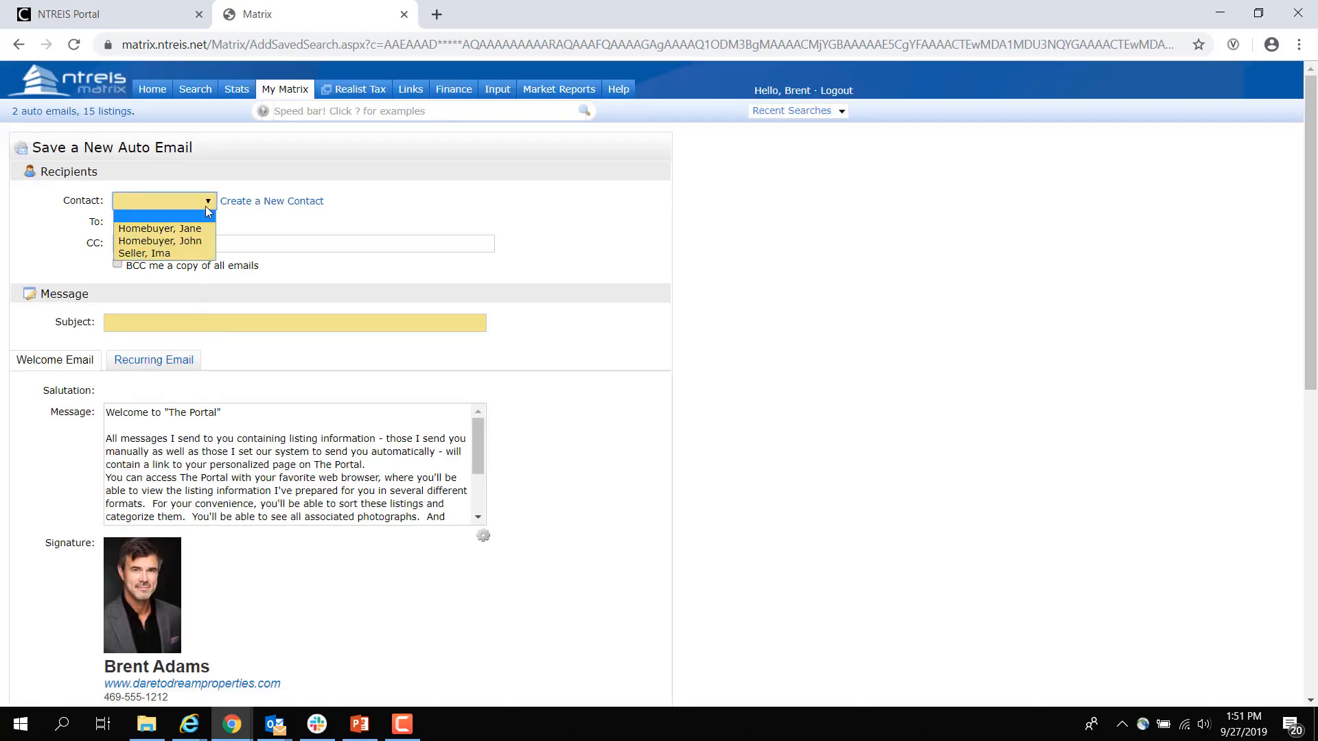
pyautogui.click(190, 242)
pyautogui.click(148, 320)
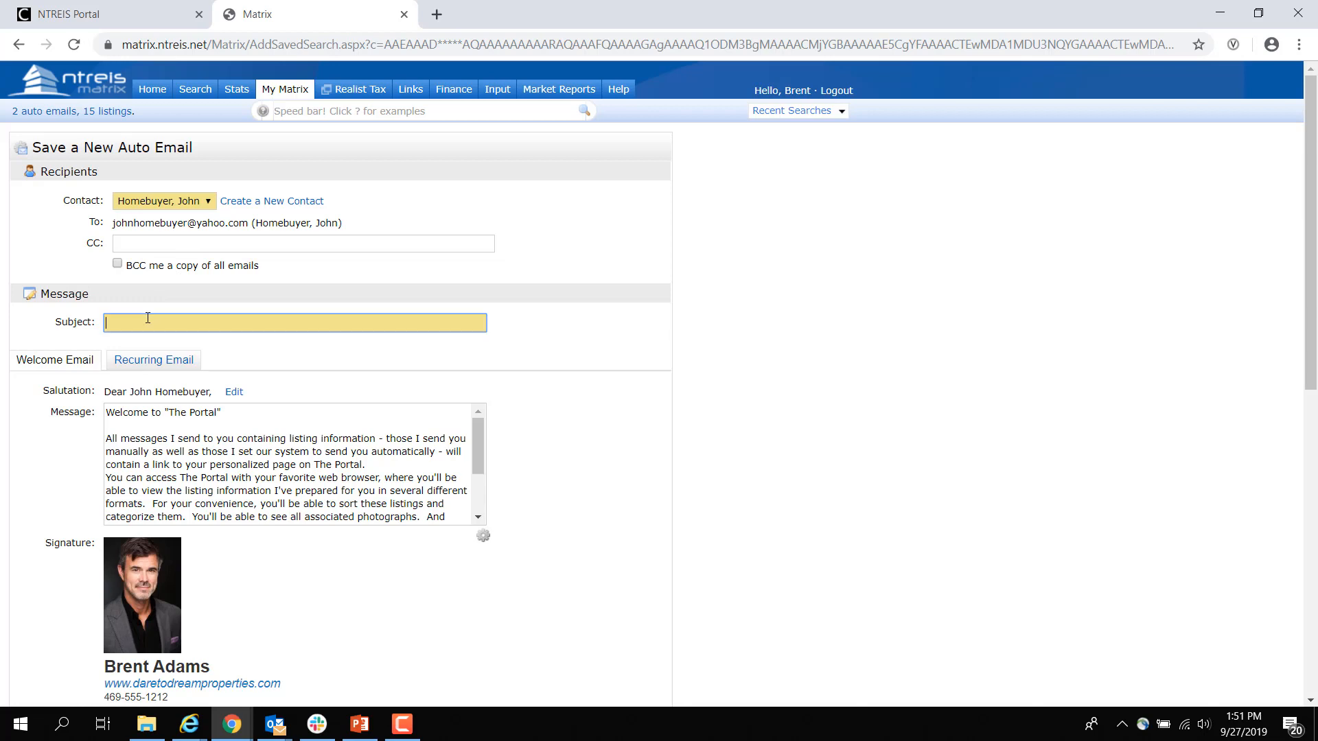
pyautogui.write('New Homes For You!')
pyautogui.scroll(-3, 726, 285)
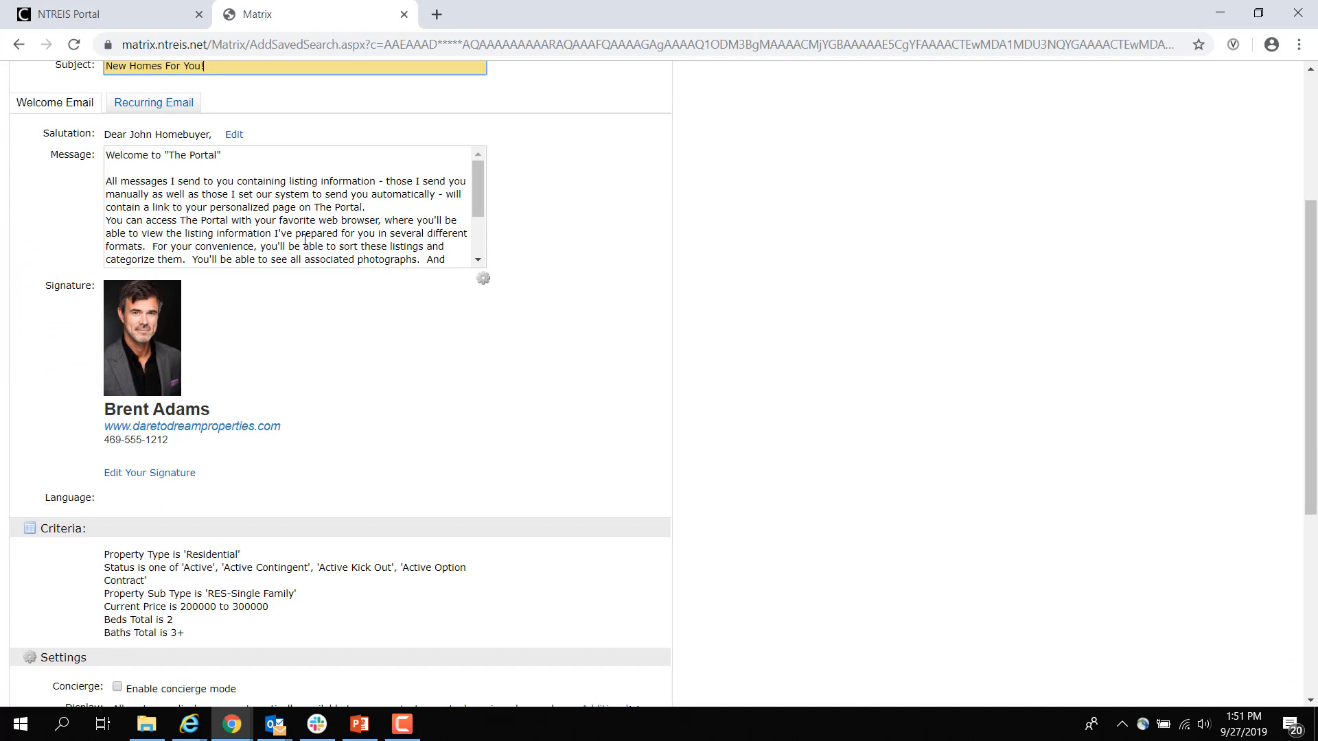
pyautogui.moveTo(480, 196); pyautogui.dragTo(482, 234)
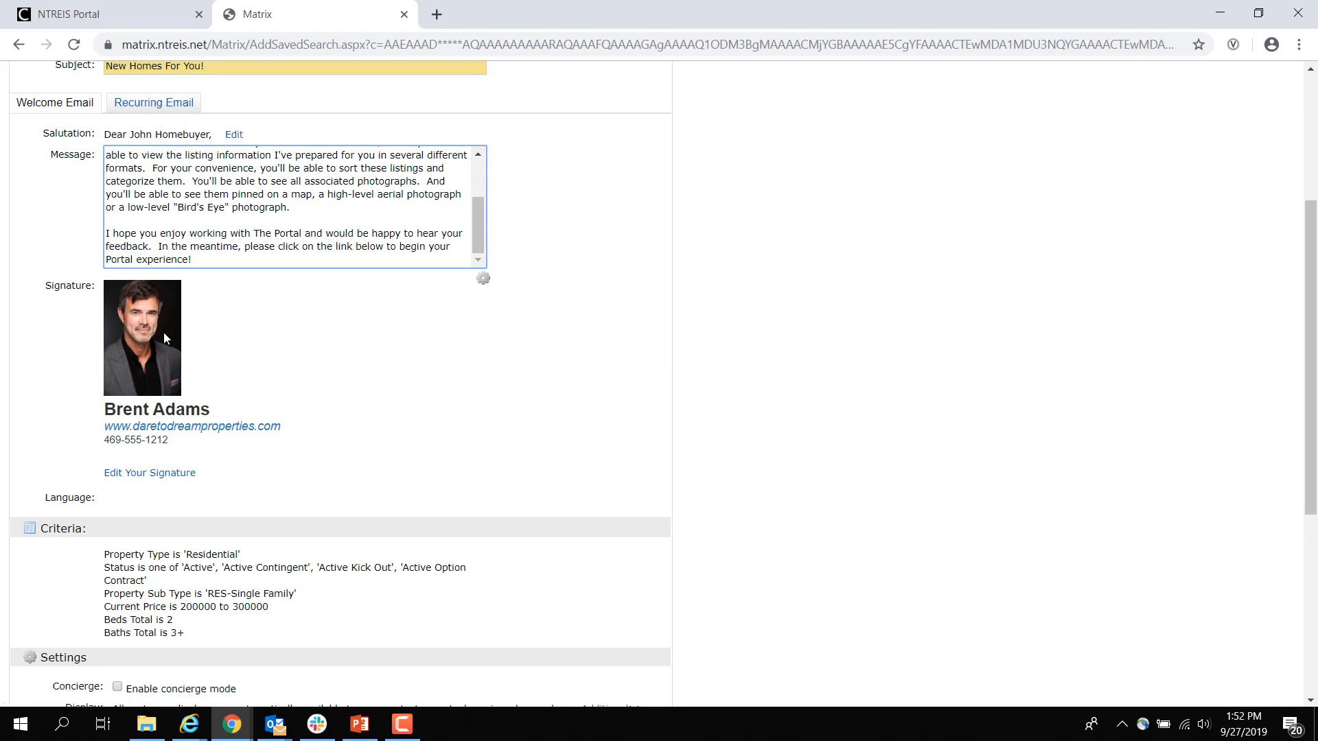
pyautogui.scroll(-5, 163, 332)
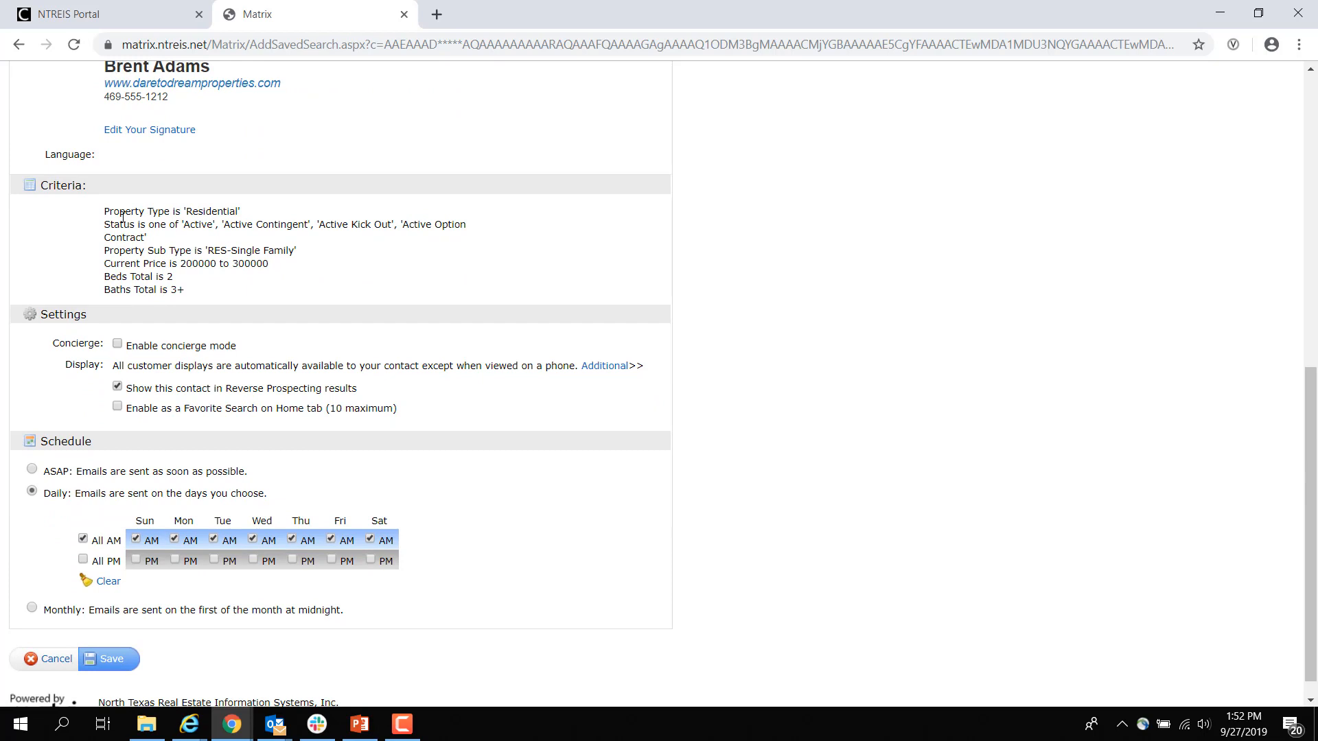
pyautogui.scroll(-1, 122, 217)
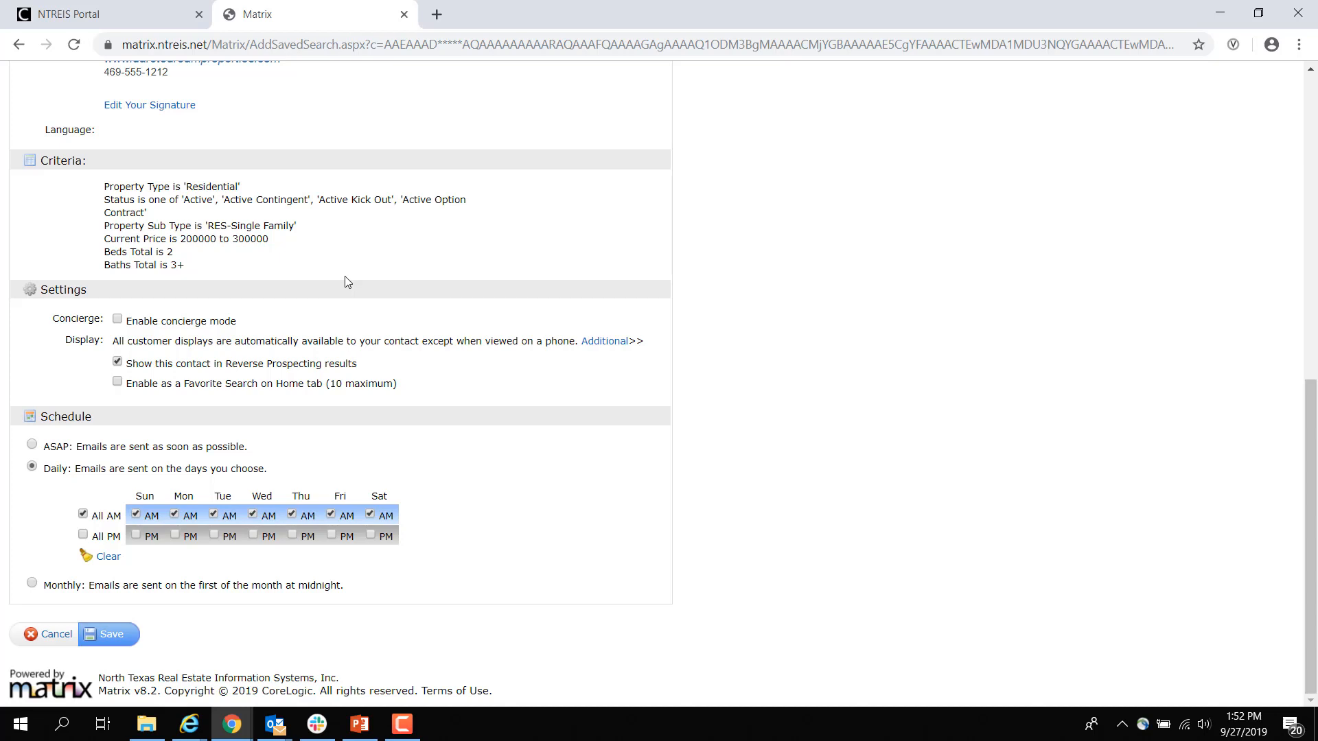
# - Save the auto email with concierge mode off and the ASAP sending schedule
pyautogui.click(117, 319)
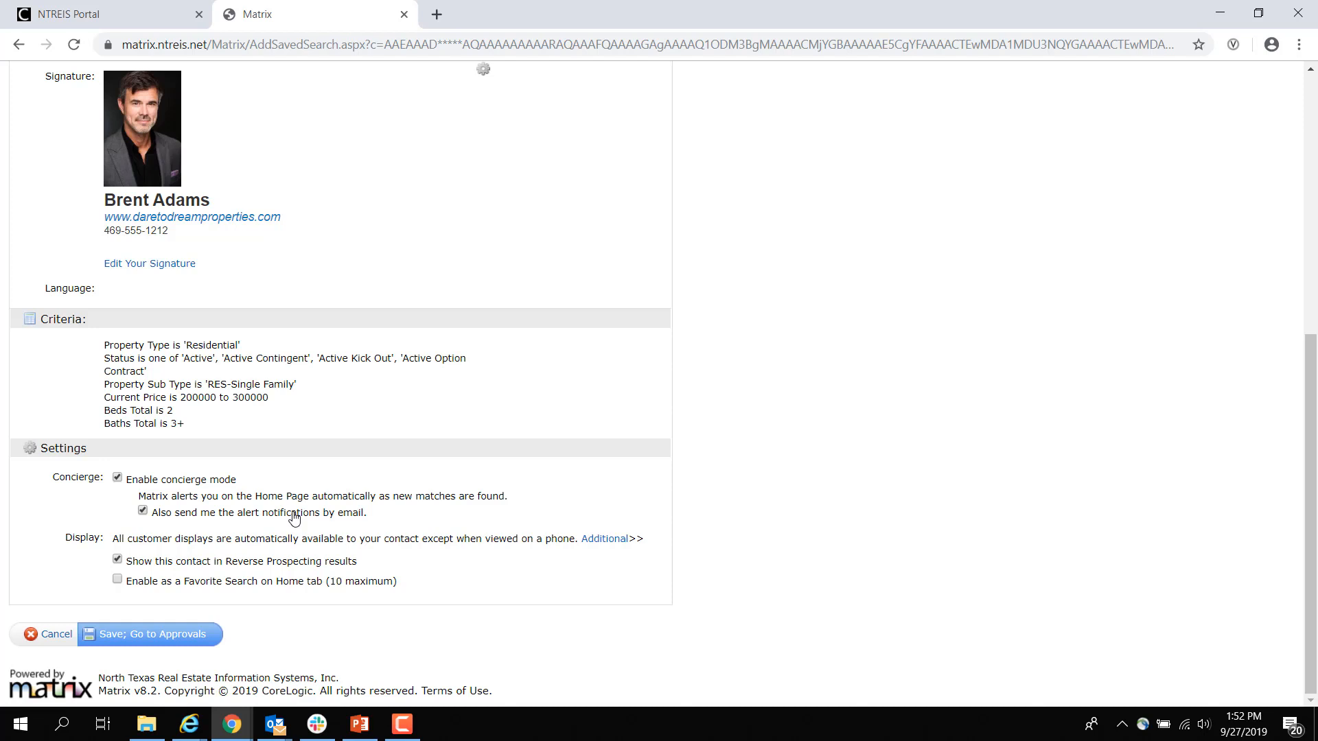
pyautogui.click(117, 477)
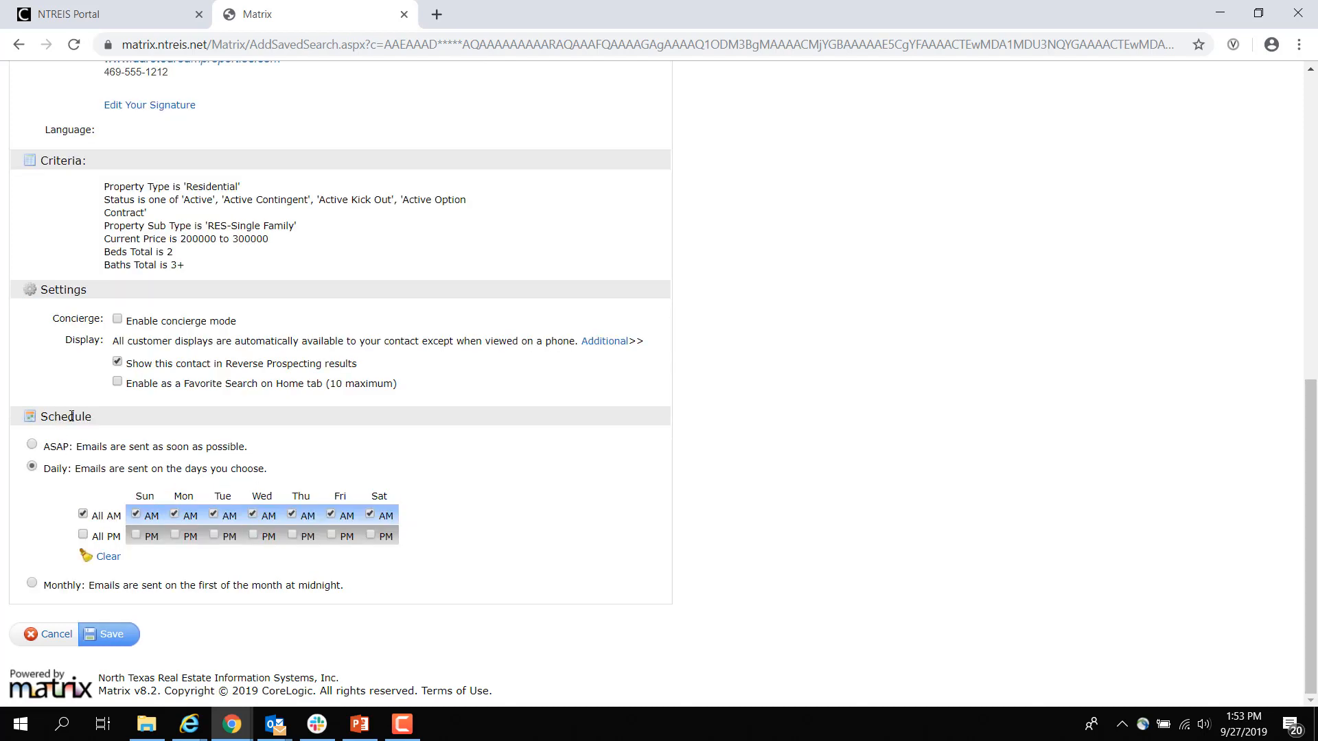
pyautogui.click(32, 446)
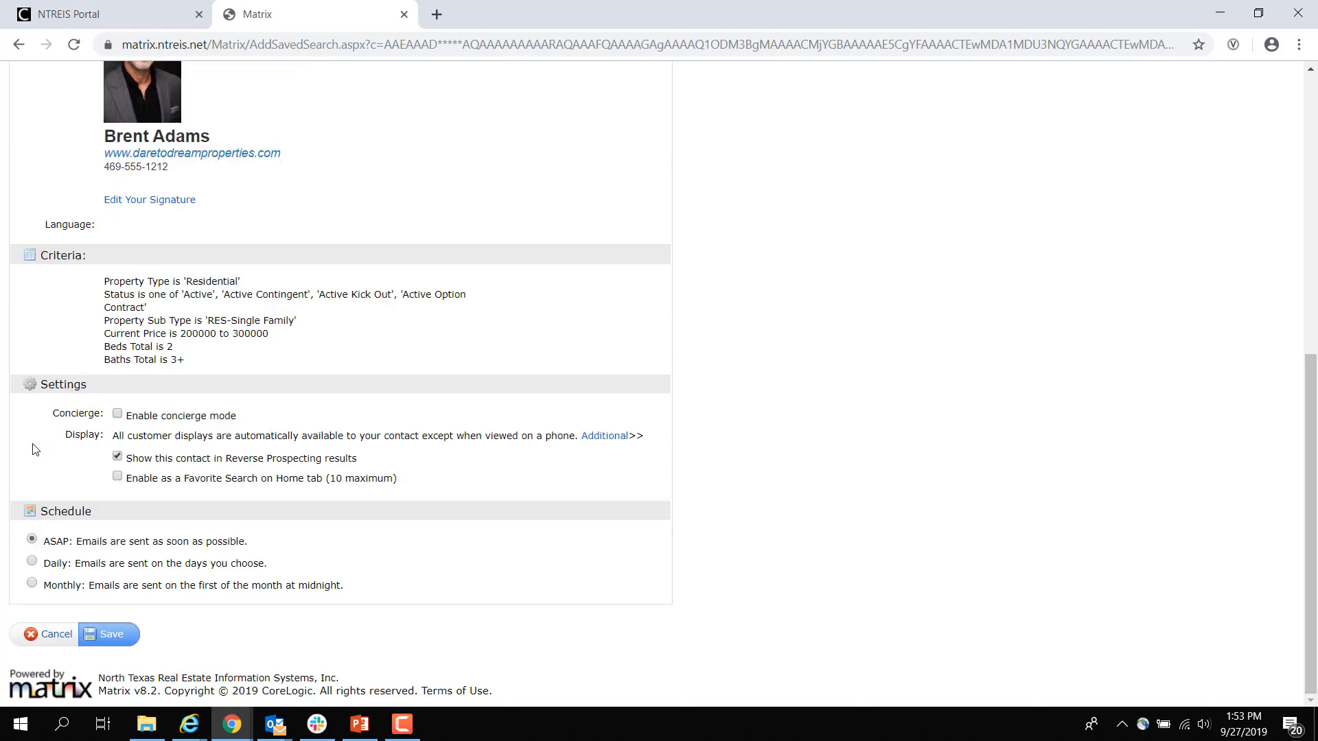
pyautogui.click(32, 562)
pyautogui.click(32, 584)
pyautogui.click(32, 540)
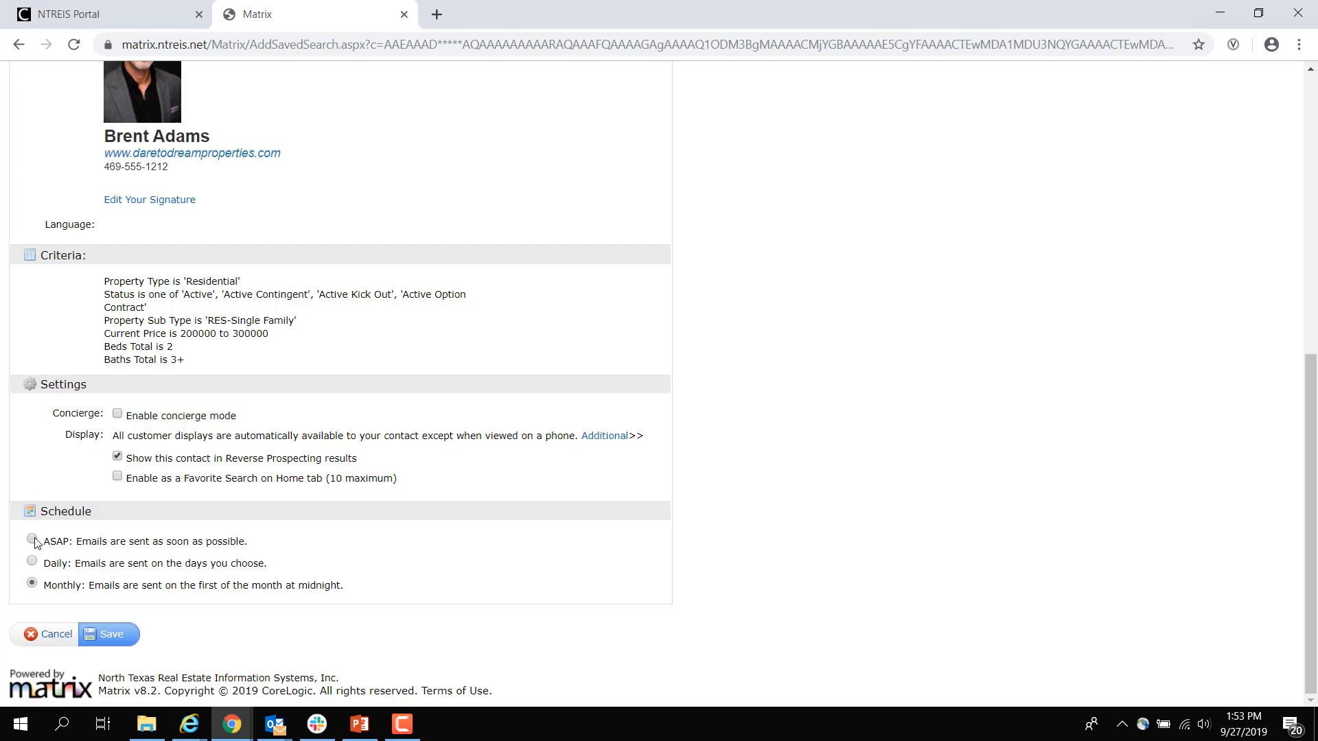
pyautogui.click(112, 635)
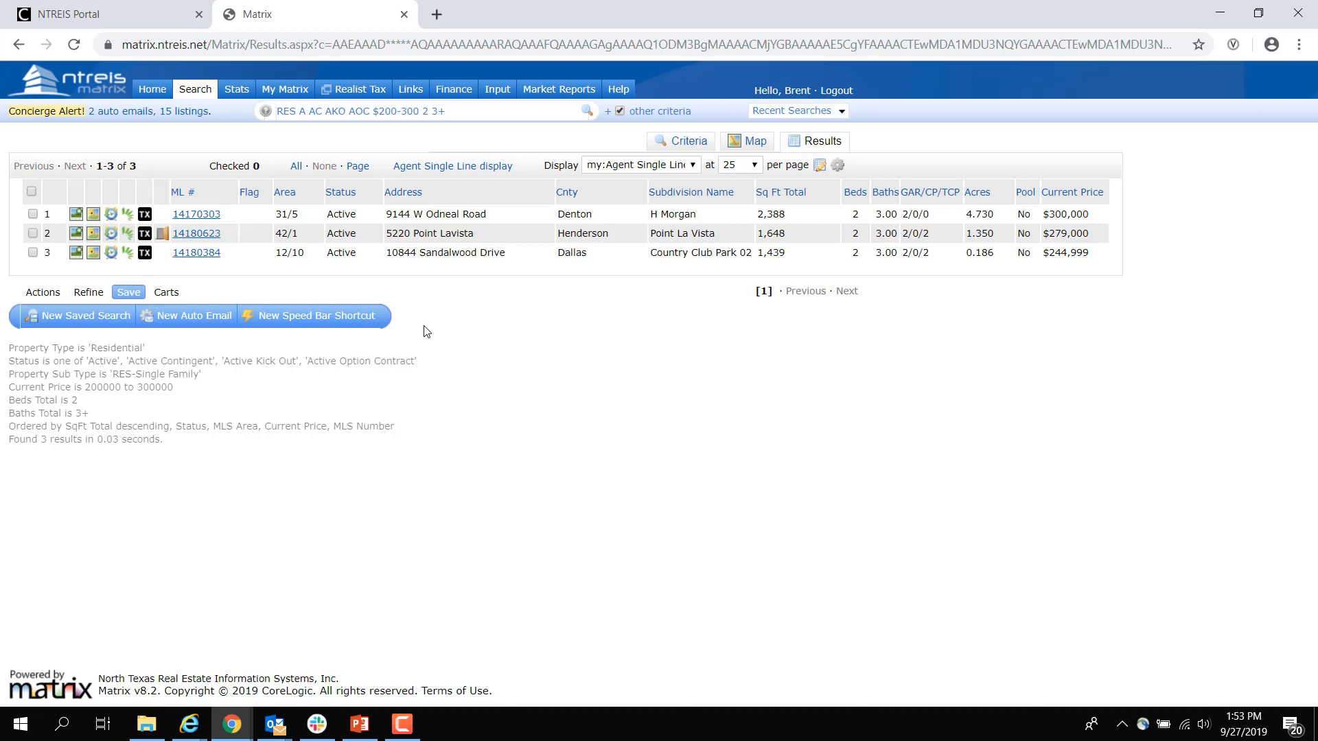
# - Go to the My Matrix Summary page and open the Active Contacts list
pyautogui.moveTo(285, 90)
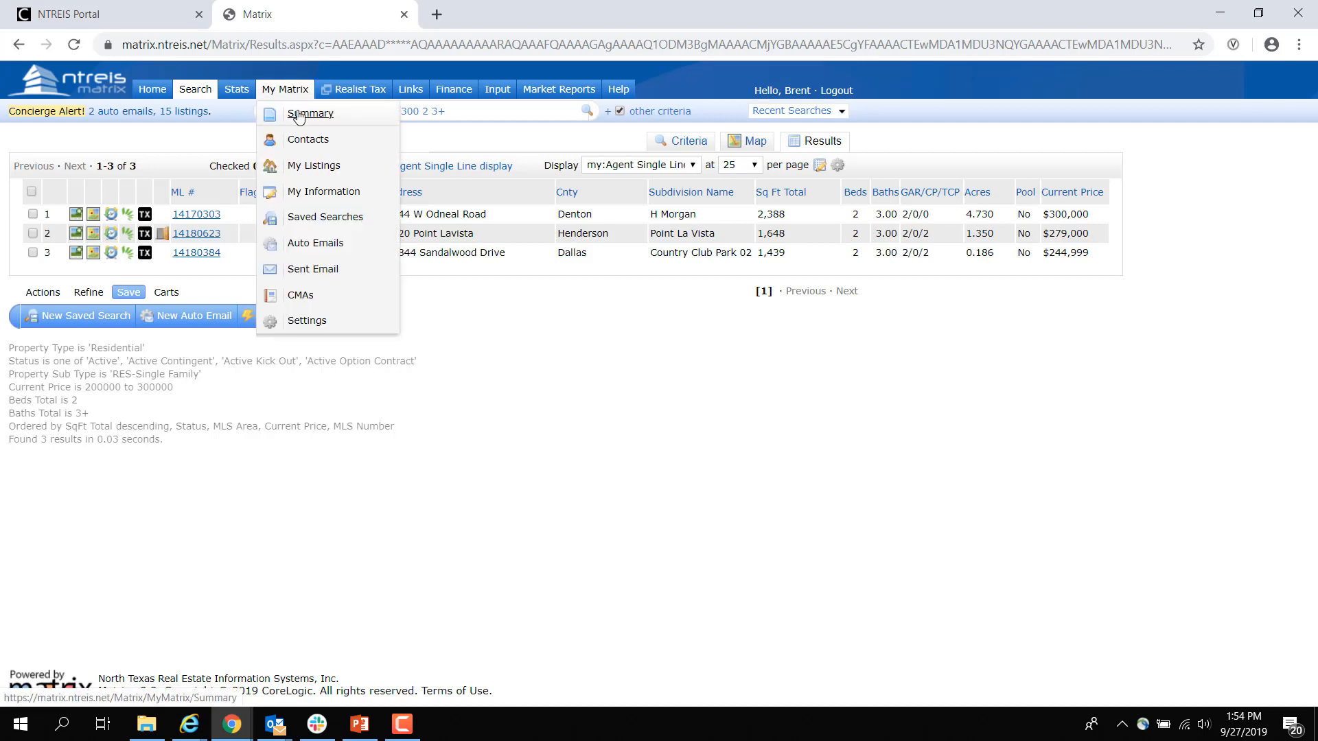
pyautogui.click(299, 115)
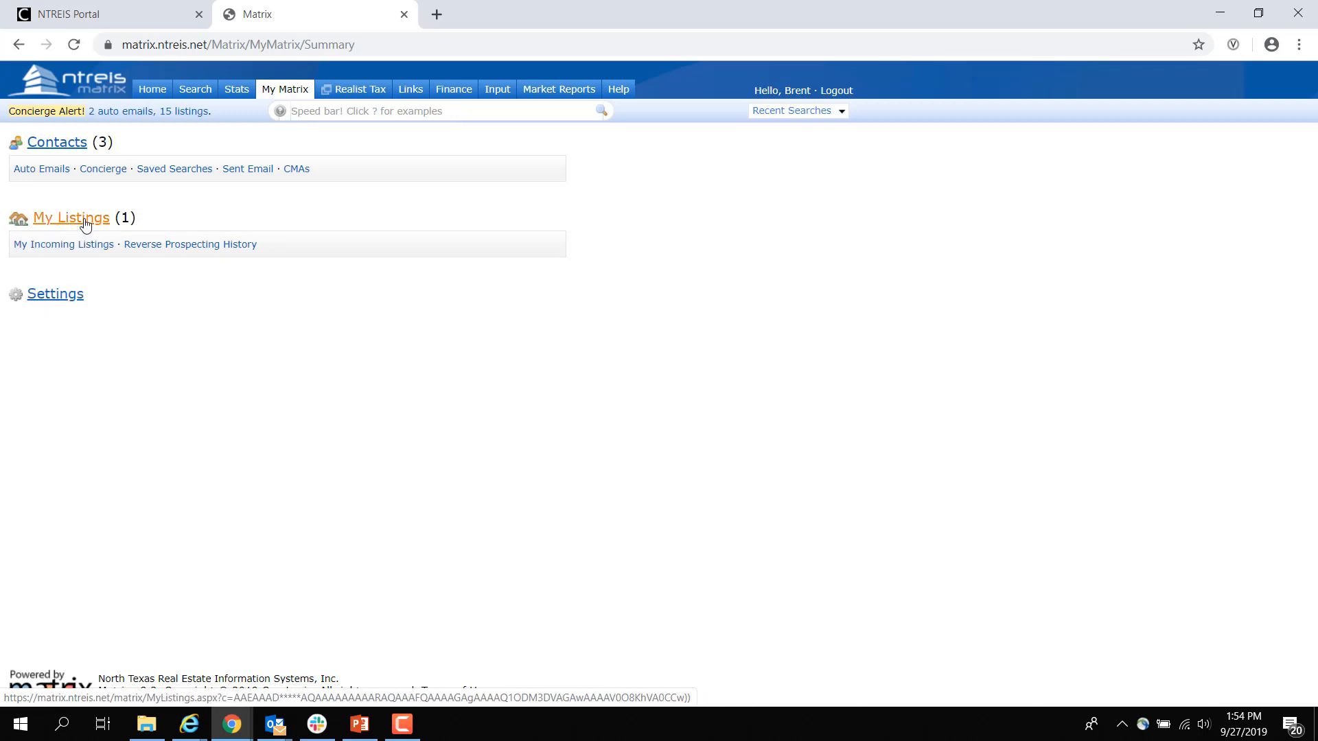
pyautogui.click(70, 148)
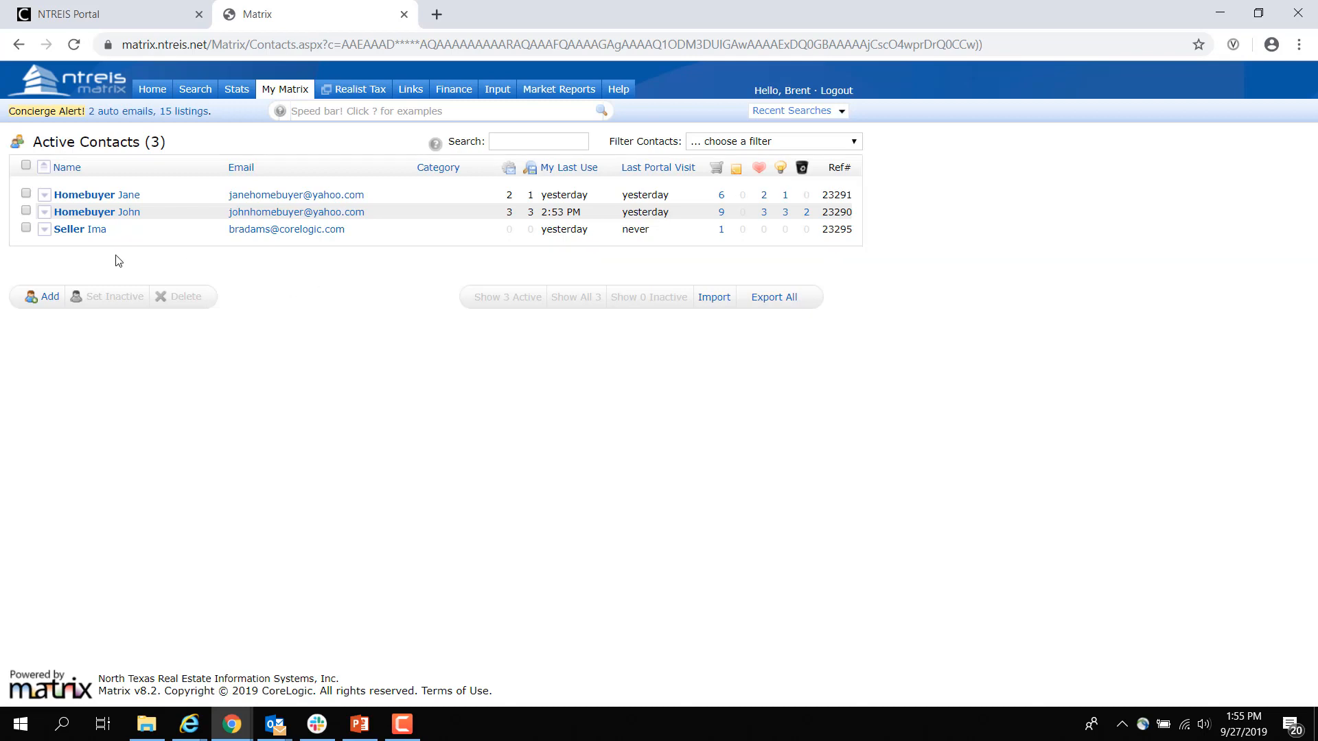
# - Expand the second Homebuyer contact, browse details and portal activity, then show its three auto emails
pyautogui.click(45, 215)
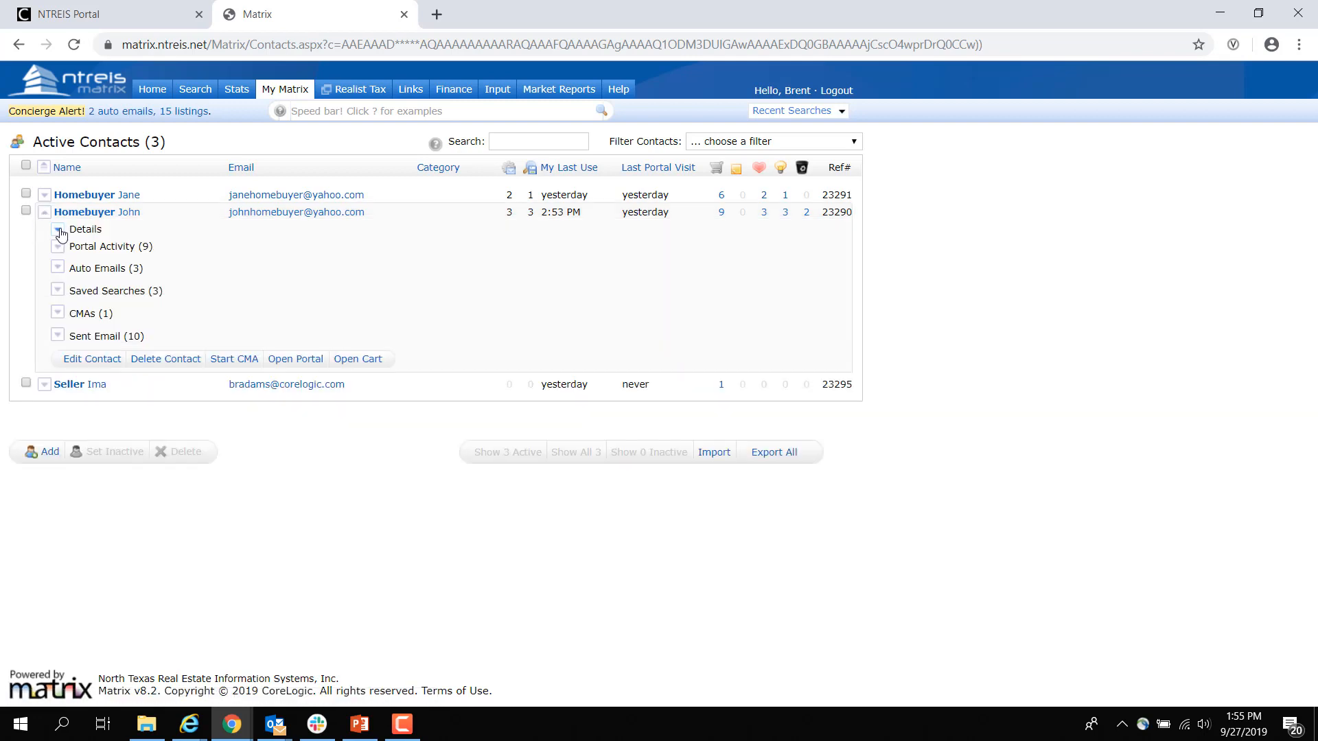
pyautogui.click(59, 231)
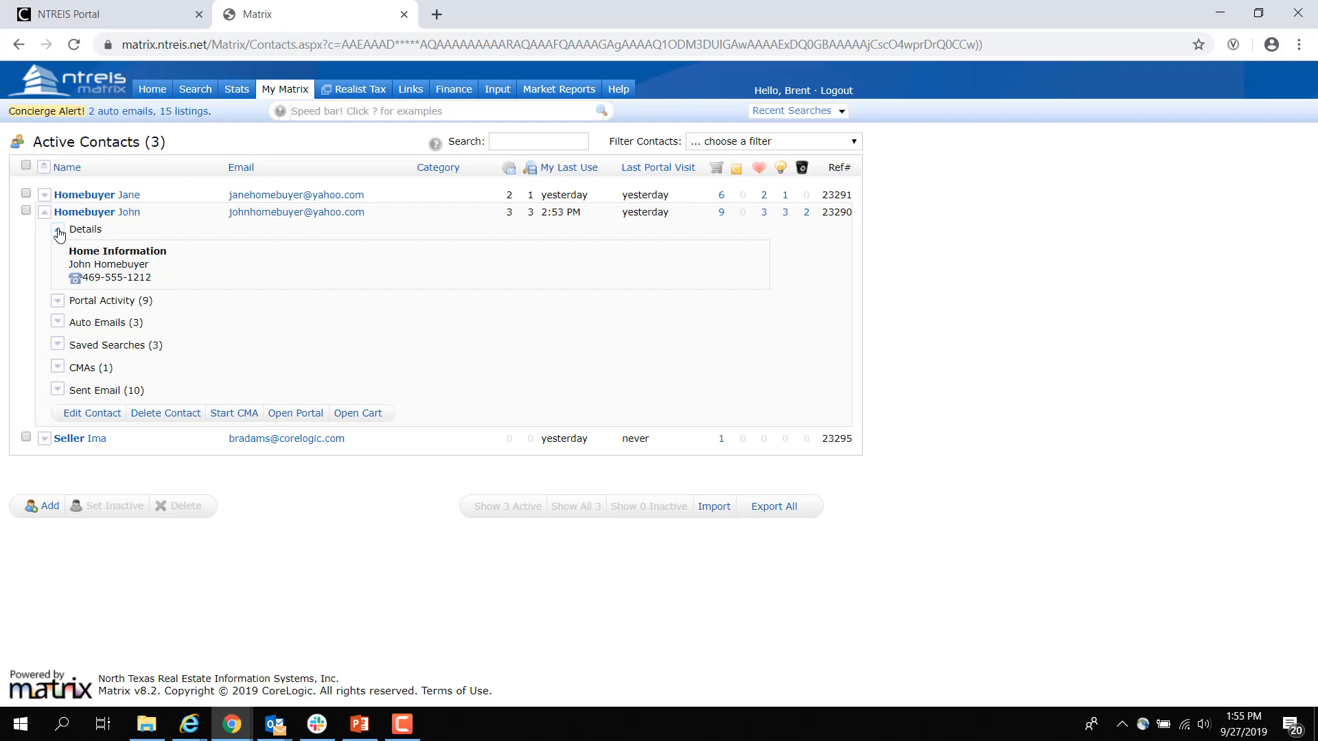
pyautogui.click(58, 232)
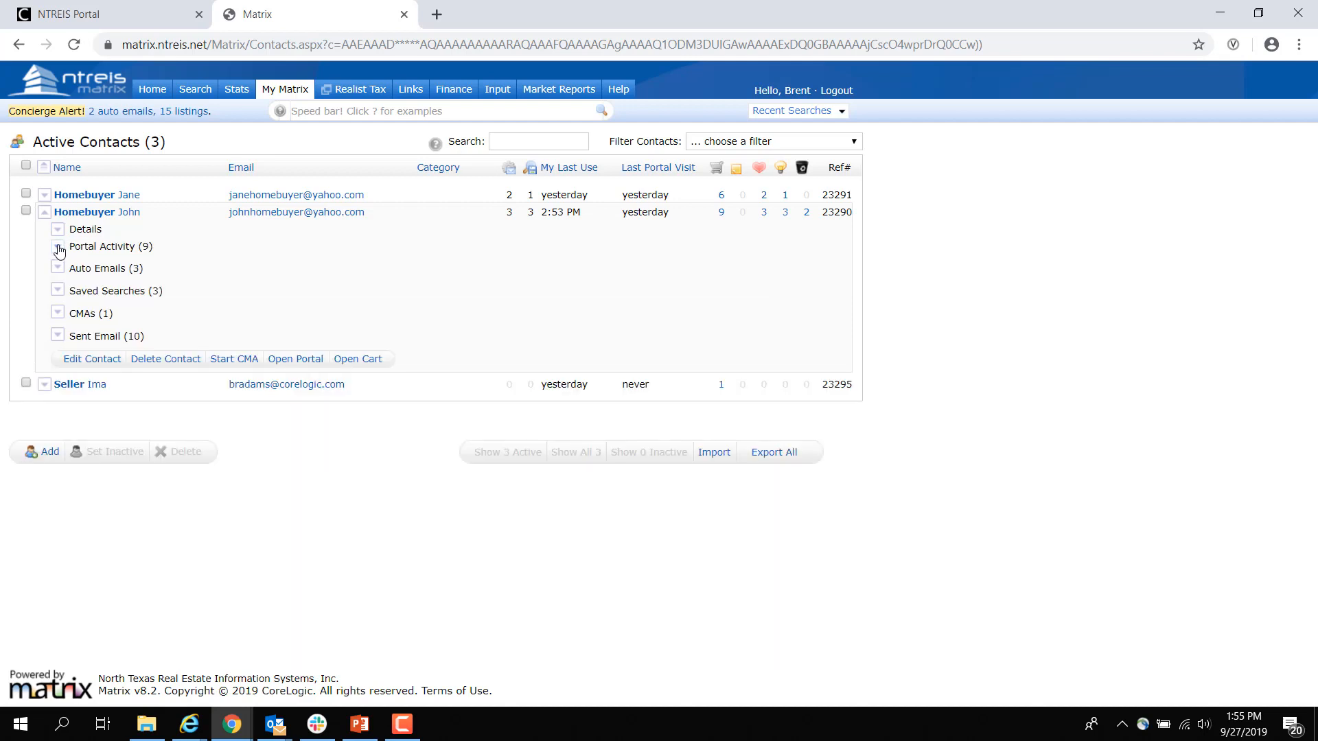
pyautogui.click(59, 248)
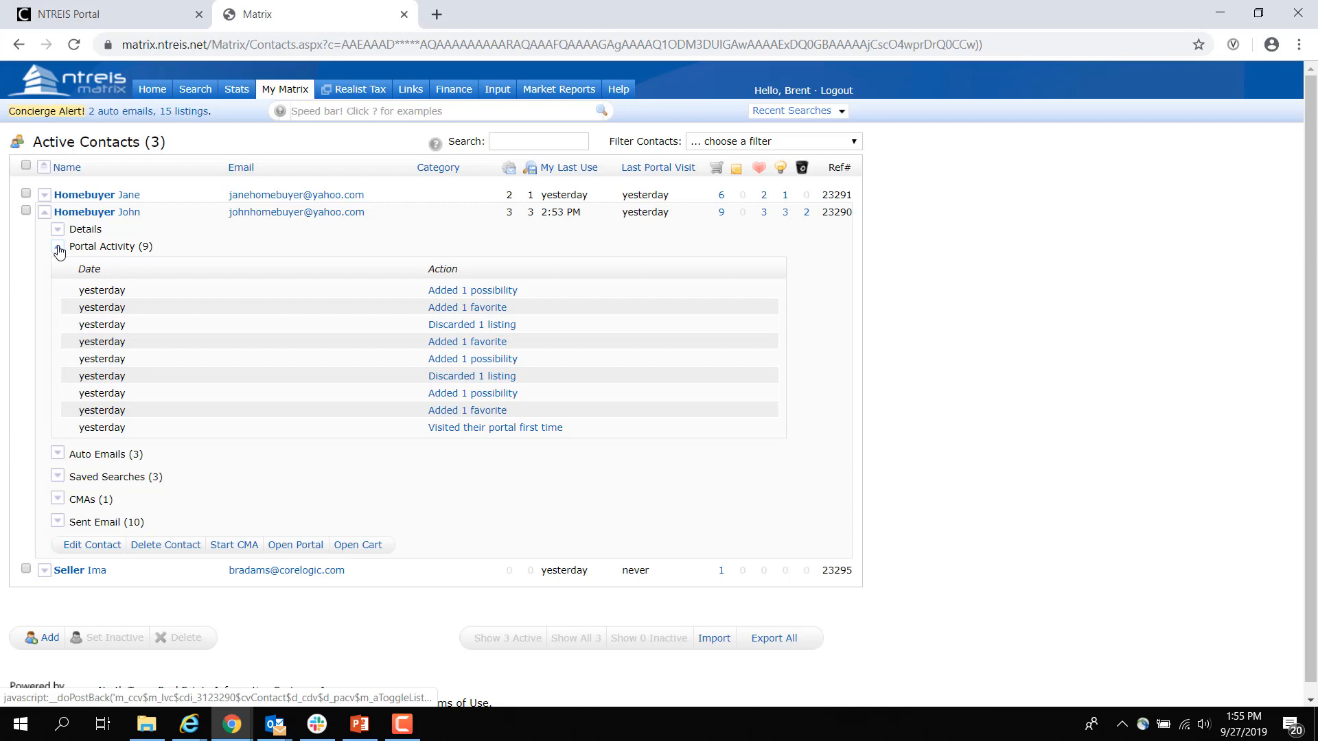
pyautogui.click(492, 291)
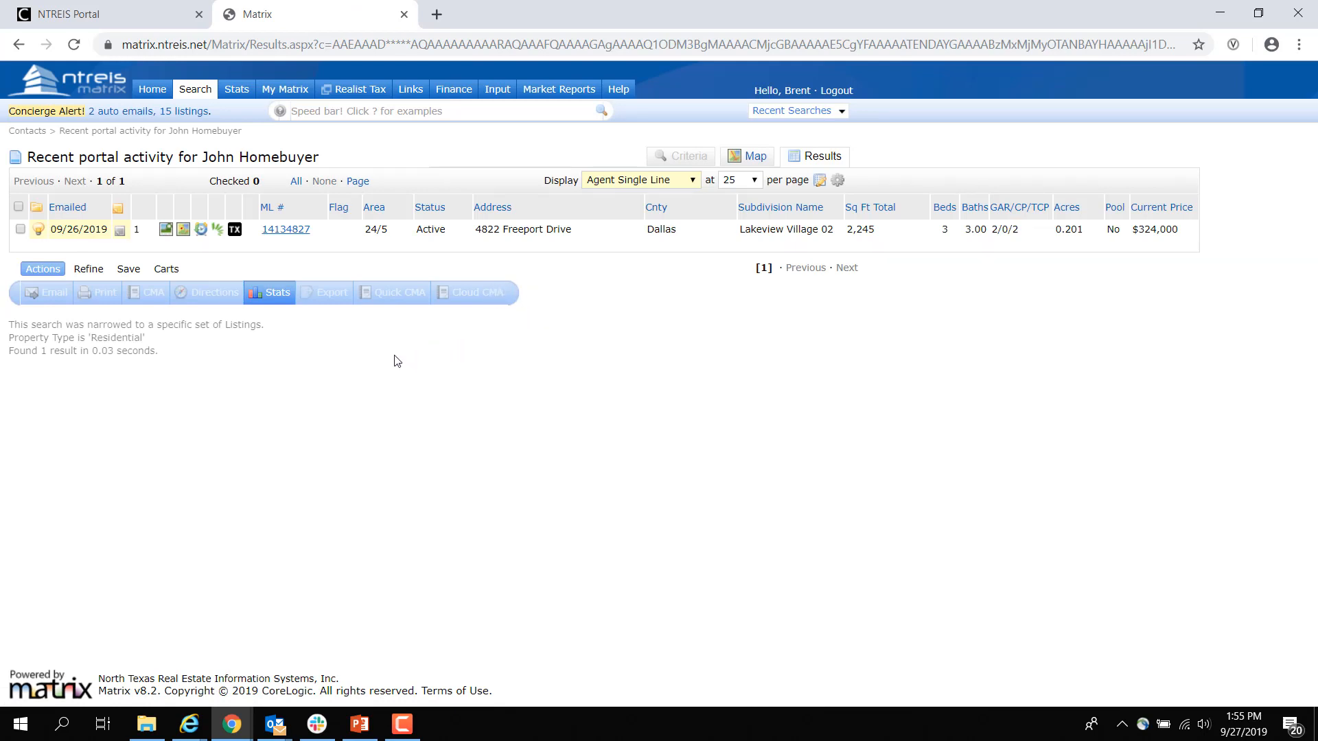
pyautogui.click(19, 46)
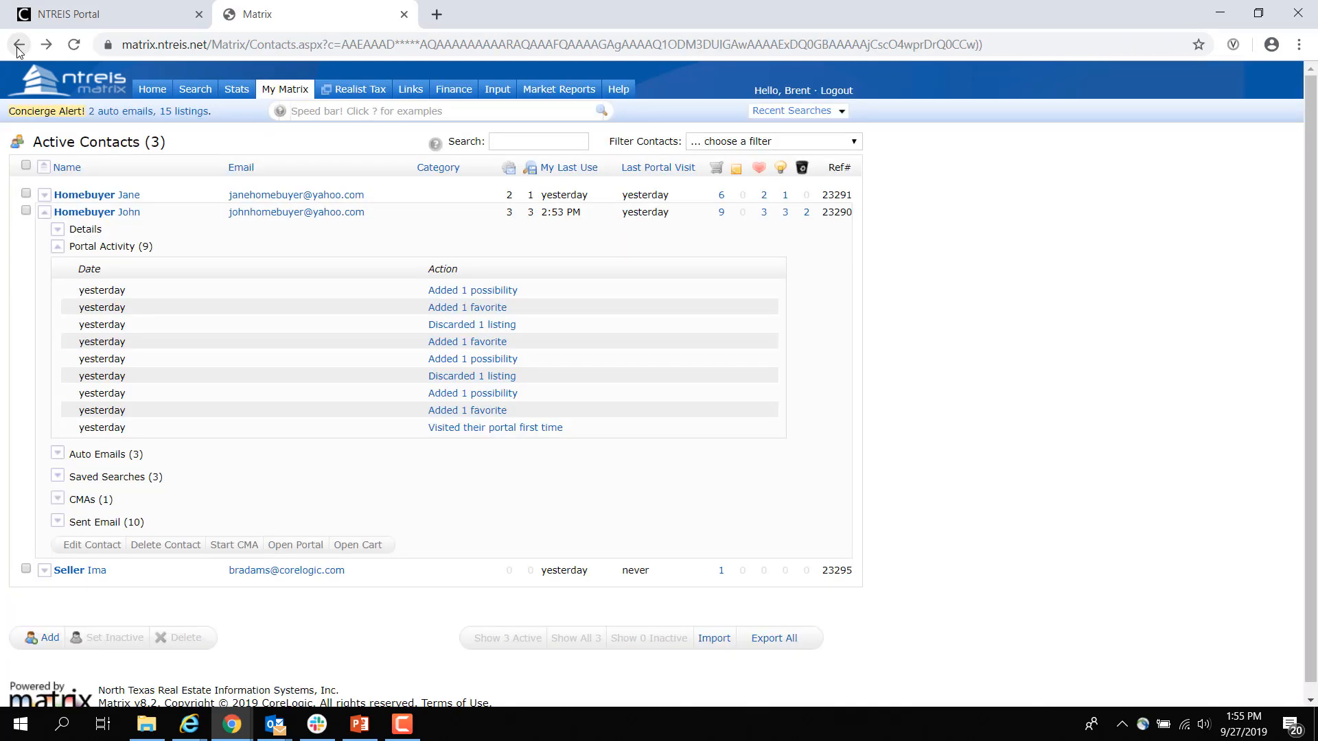
pyautogui.click(58, 247)
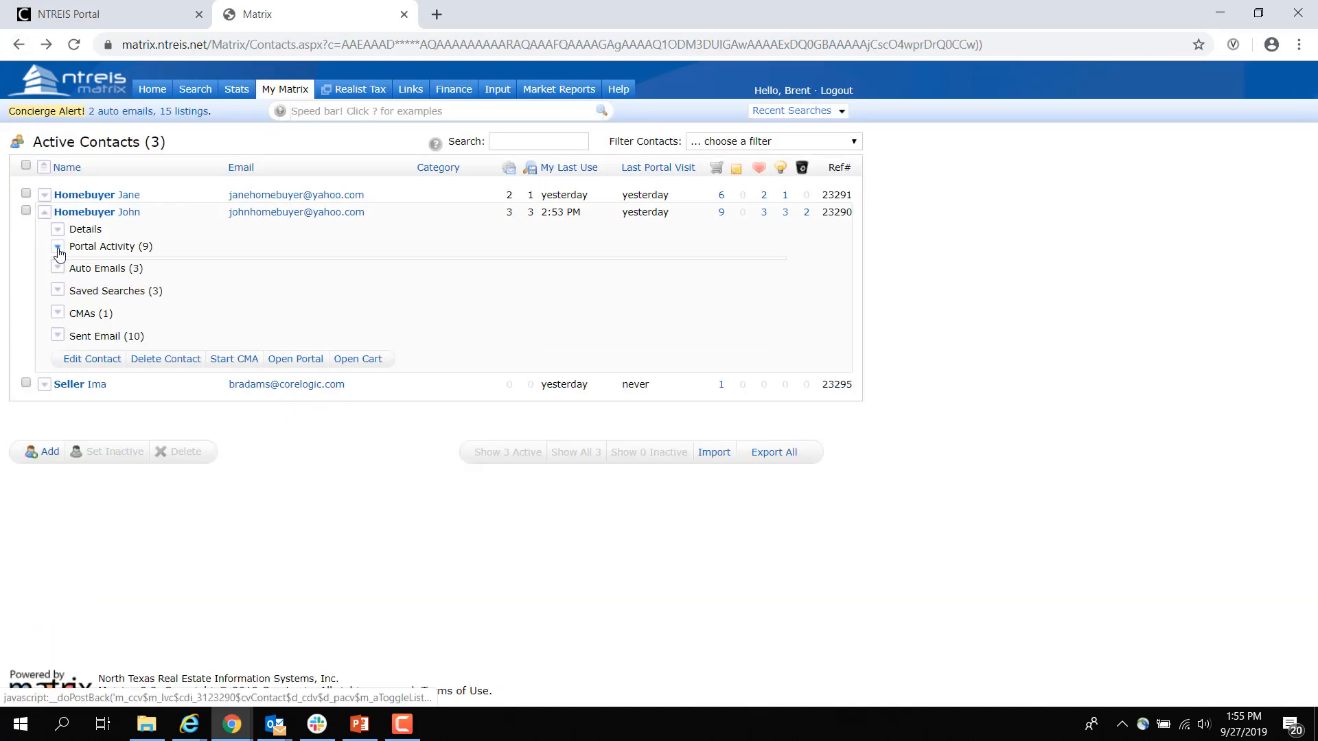
pyautogui.click(57, 269)
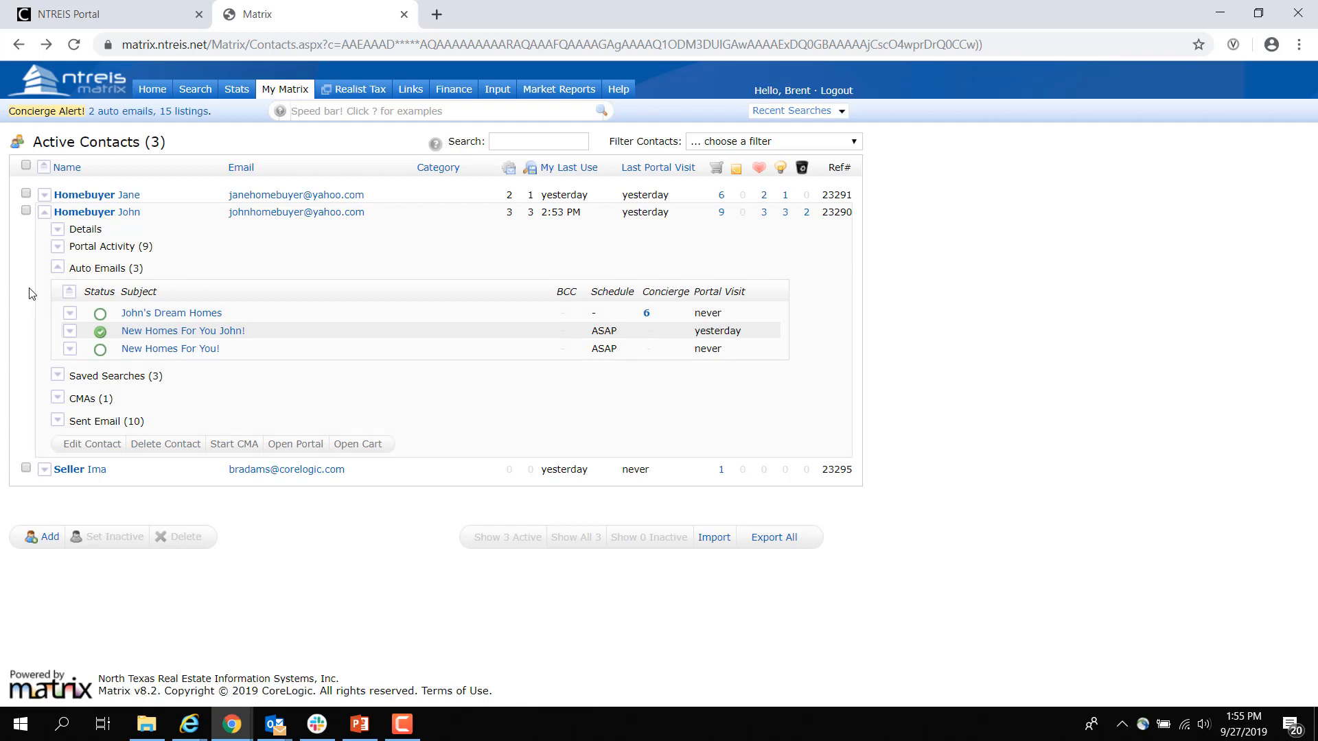
# - Expand the Dream Homes auto email, then view its Settings and Criteria, returning to Contacts after each
pyautogui.moveTo(102, 318)
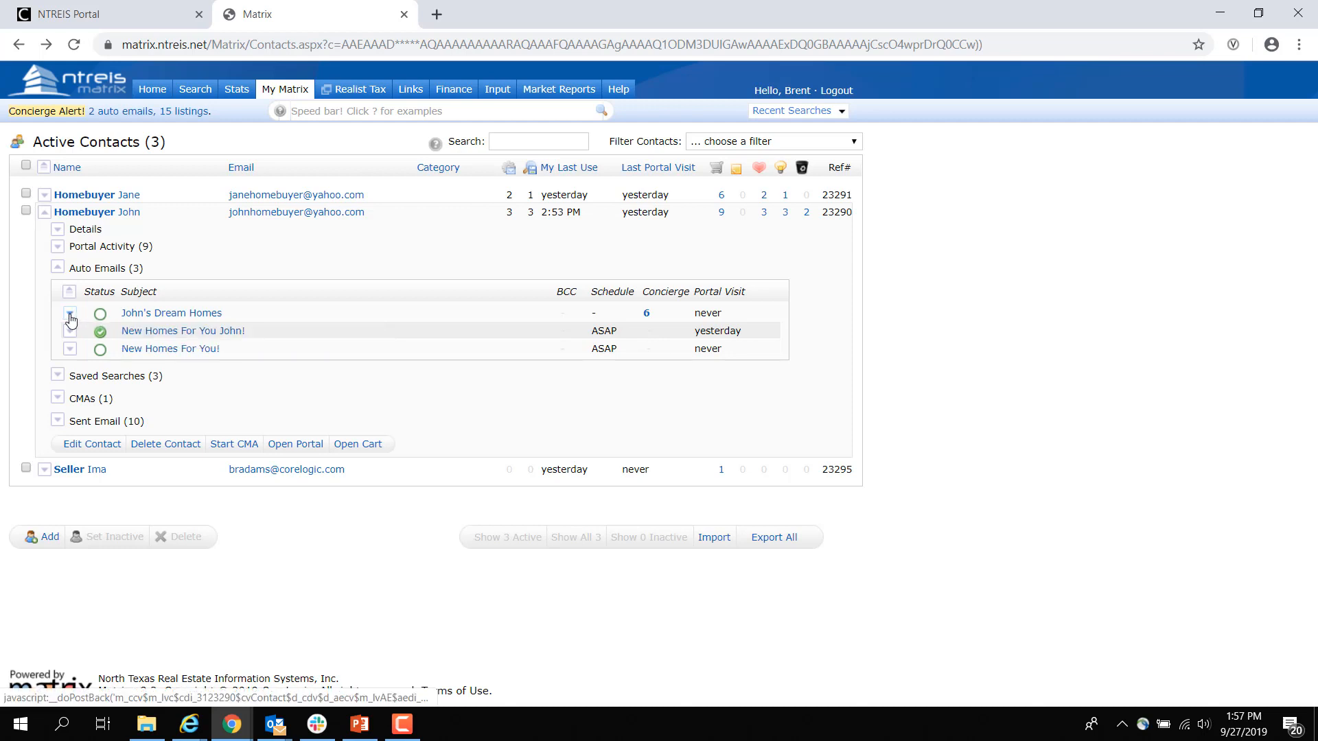
pyautogui.click(70, 314)
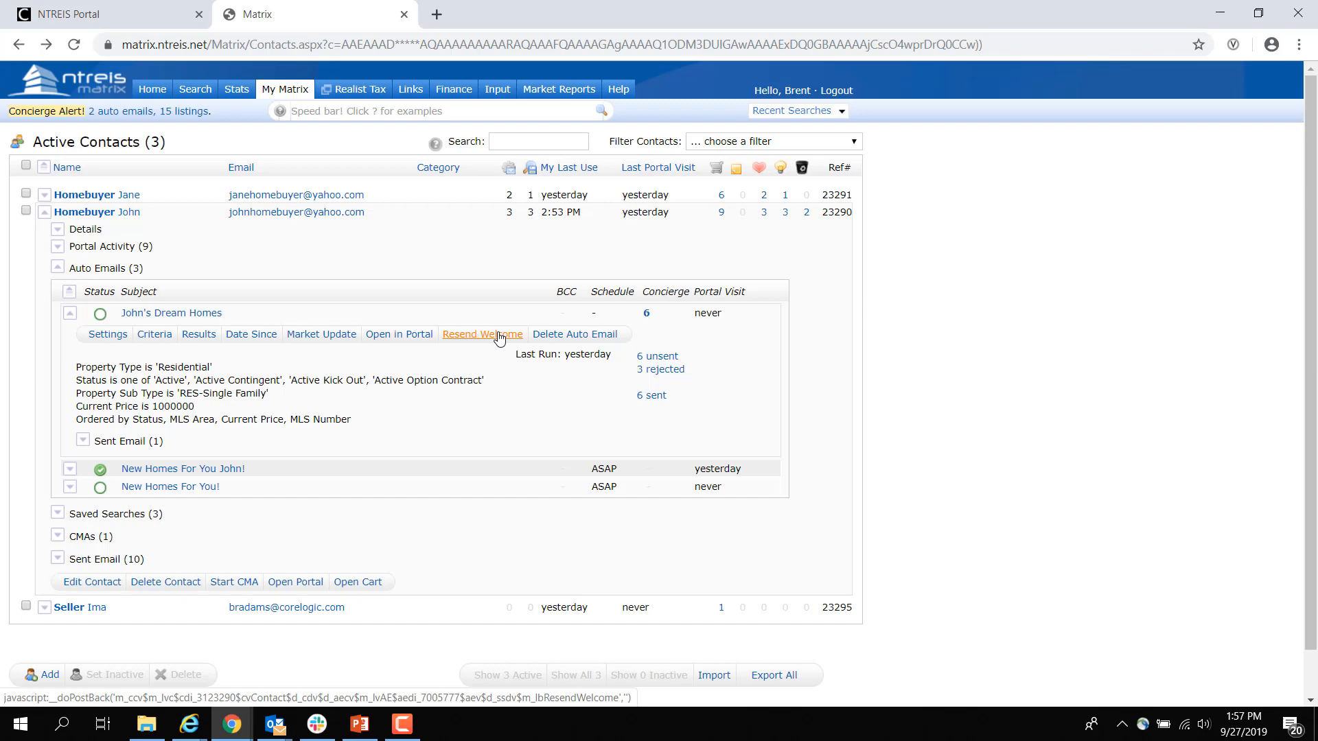
pyautogui.click(103, 336)
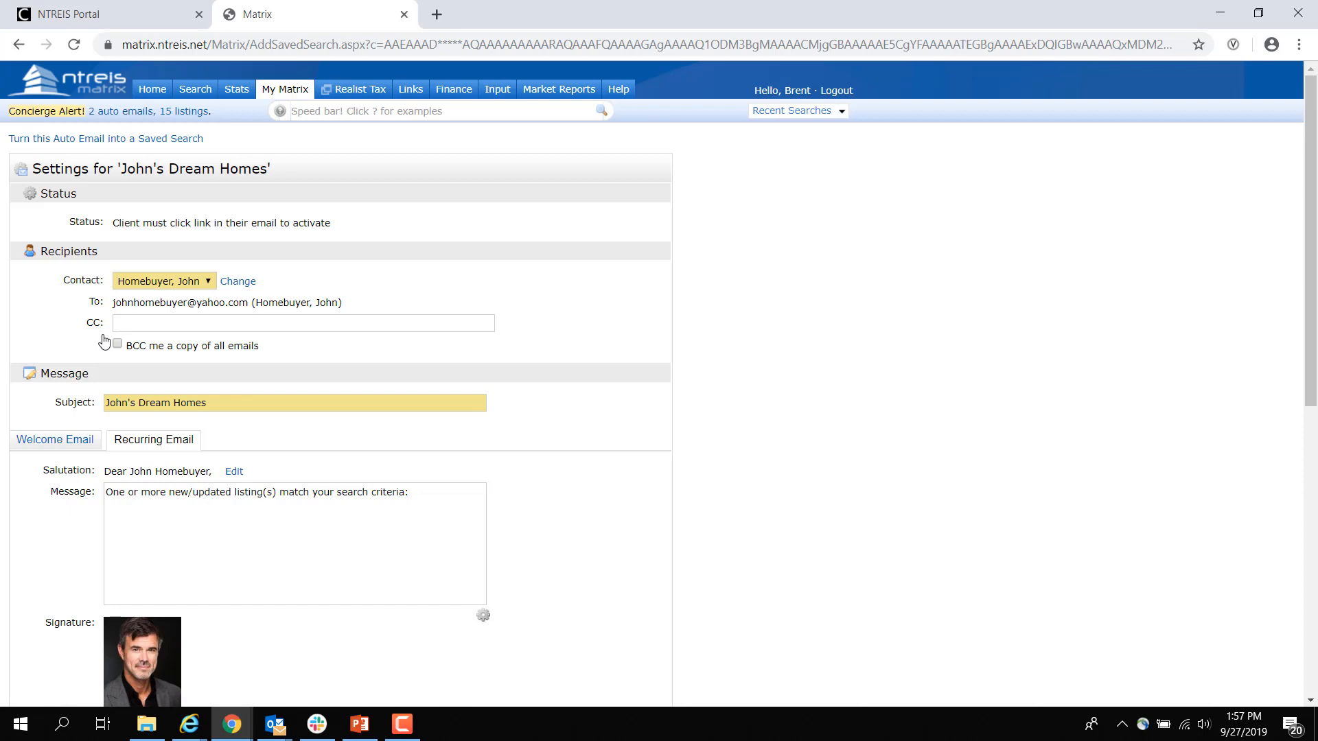
pyautogui.click(18, 44)
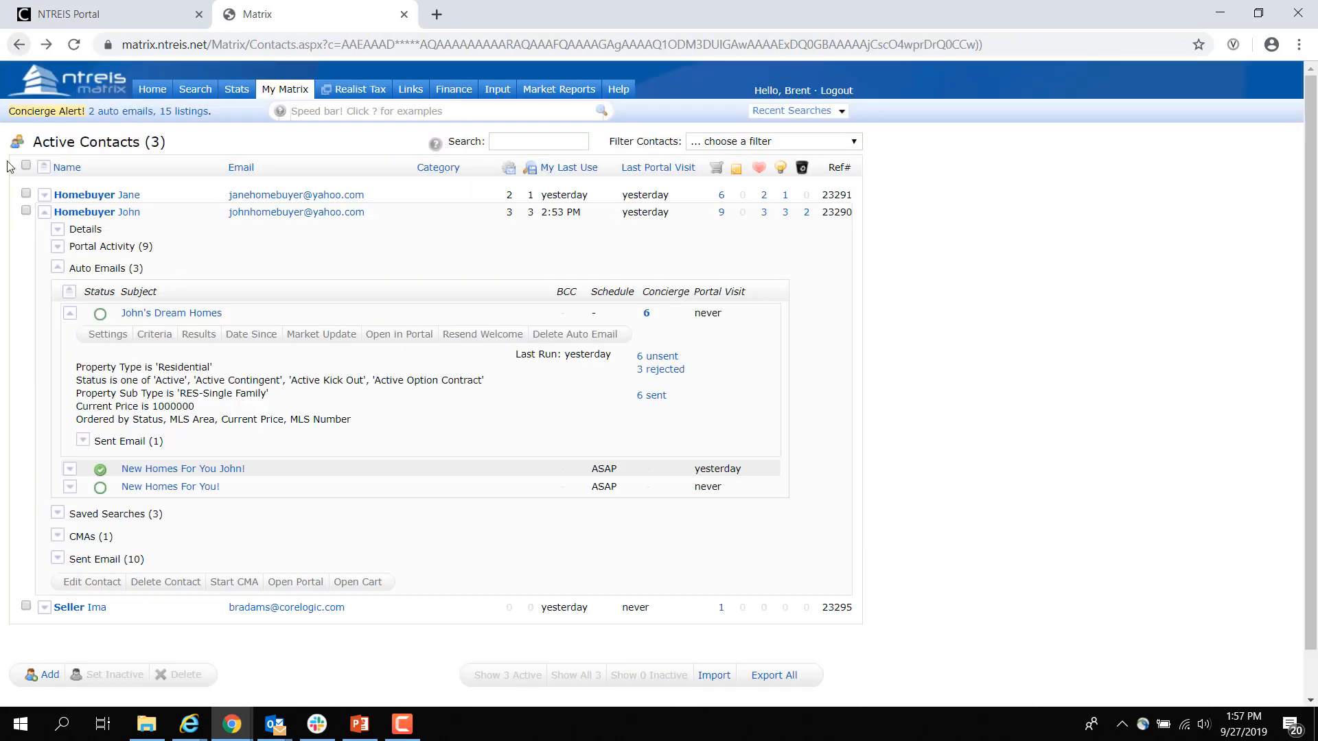
pyautogui.click(154, 336)
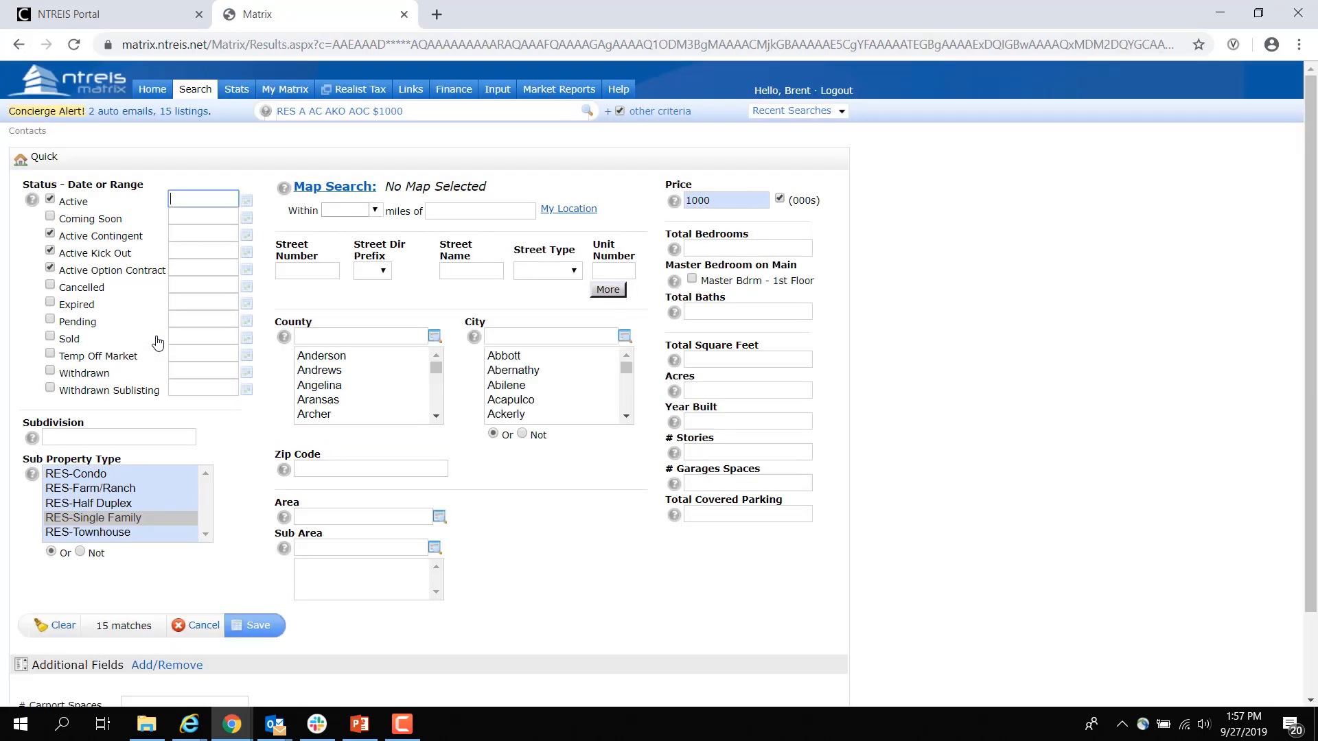
pyautogui.click(18, 44)
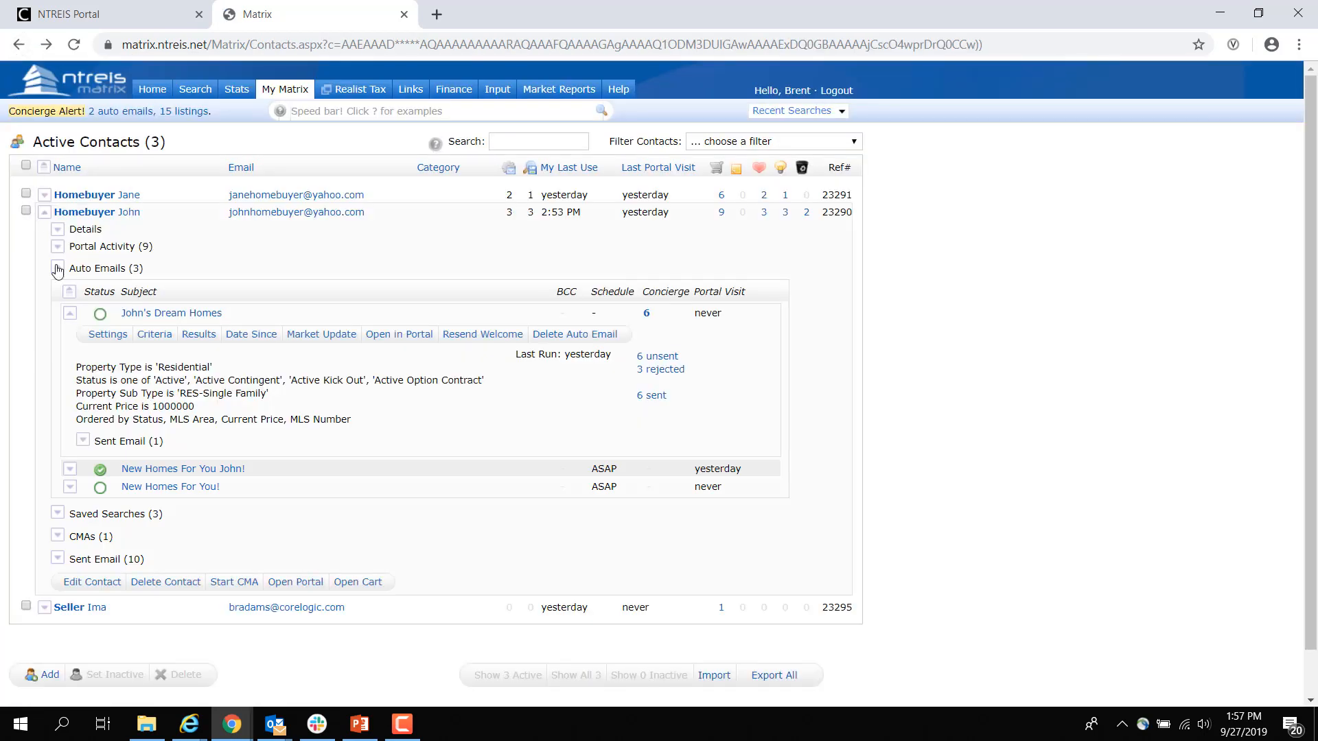
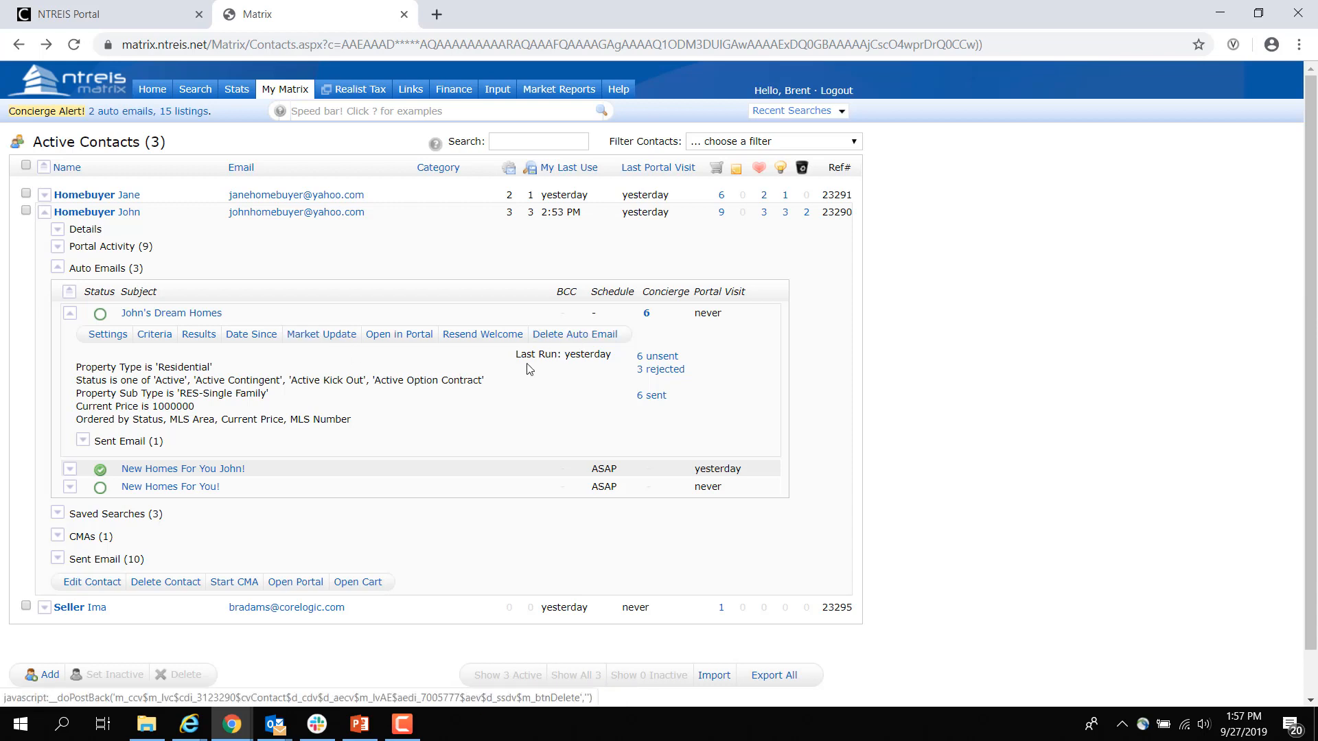
# - Open the Dream Homes auto email's client portal in a new tab, then collapse the auto email sections
pyautogui.click(400, 340)
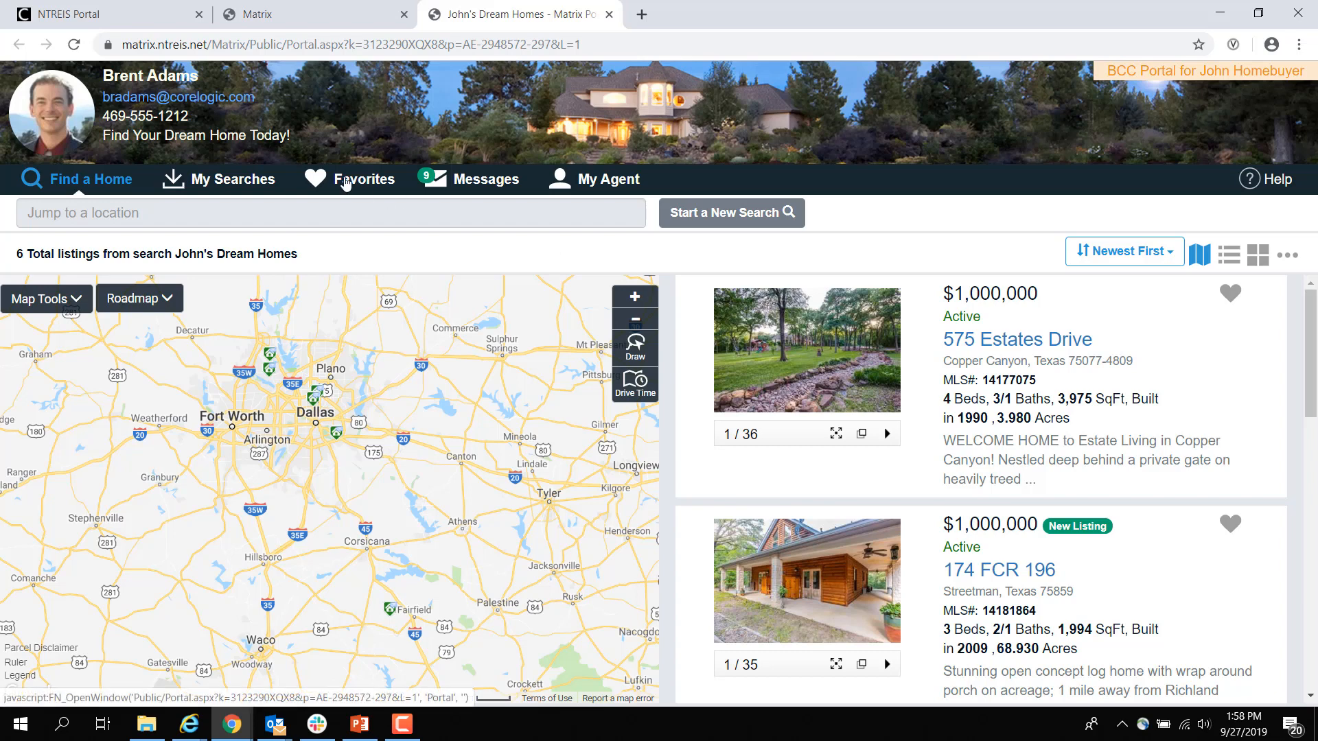
pyautogui.click(69, 313)
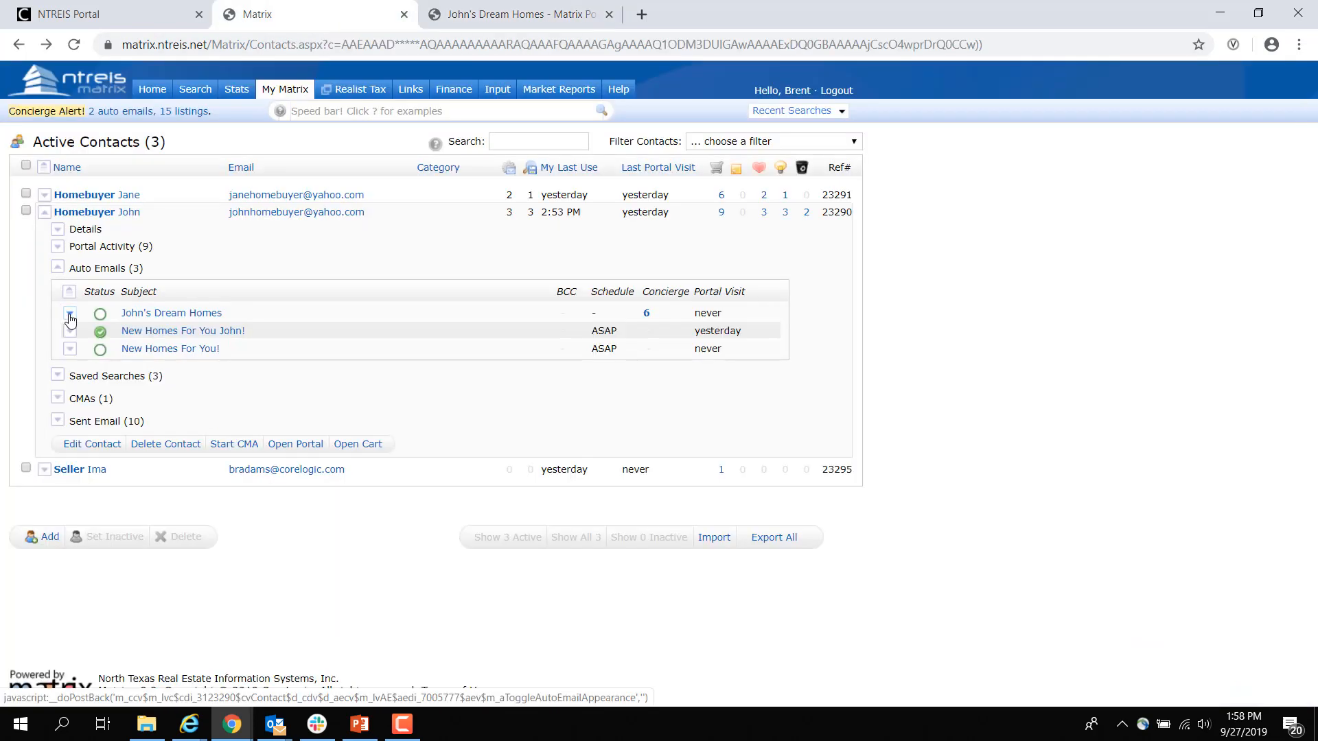
pyautogui.click(58, 269)
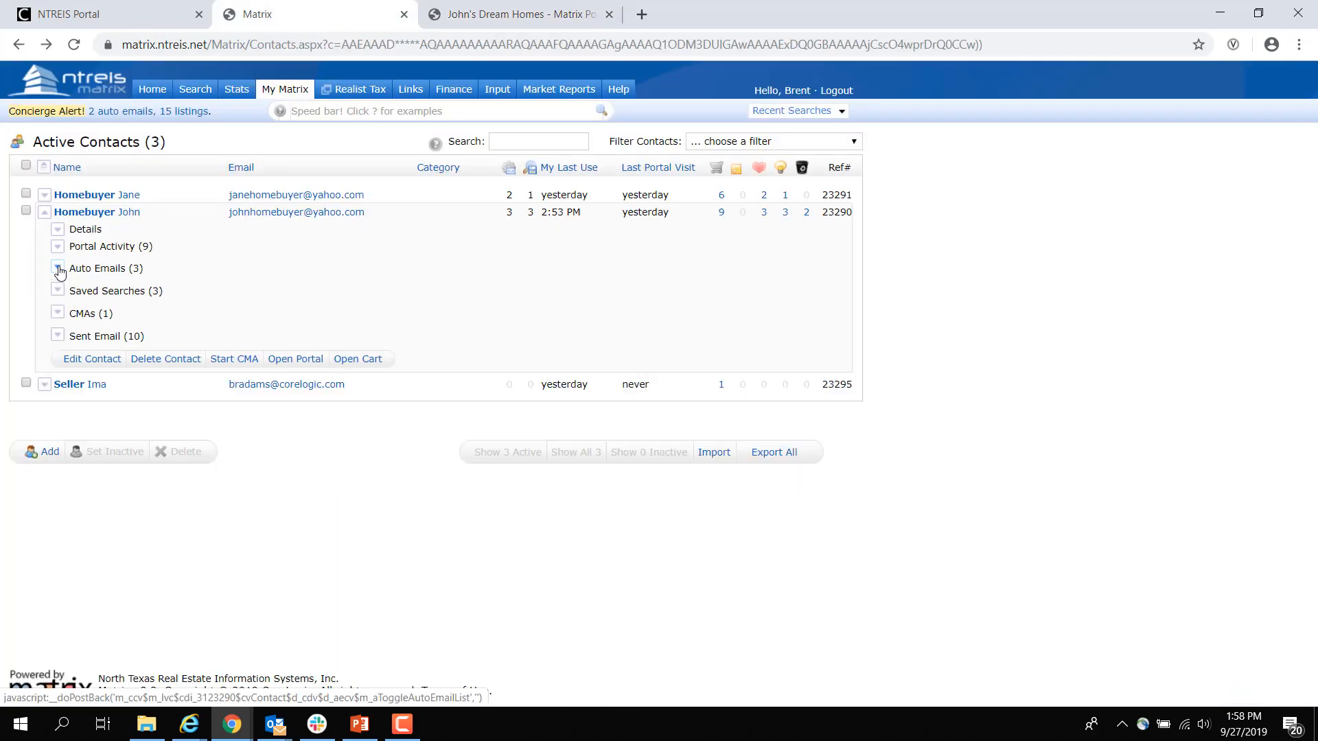
# - Review the buyer's saved searches, including the townhomes search criteria, then collapse them
pyautogui.click(59, 292)
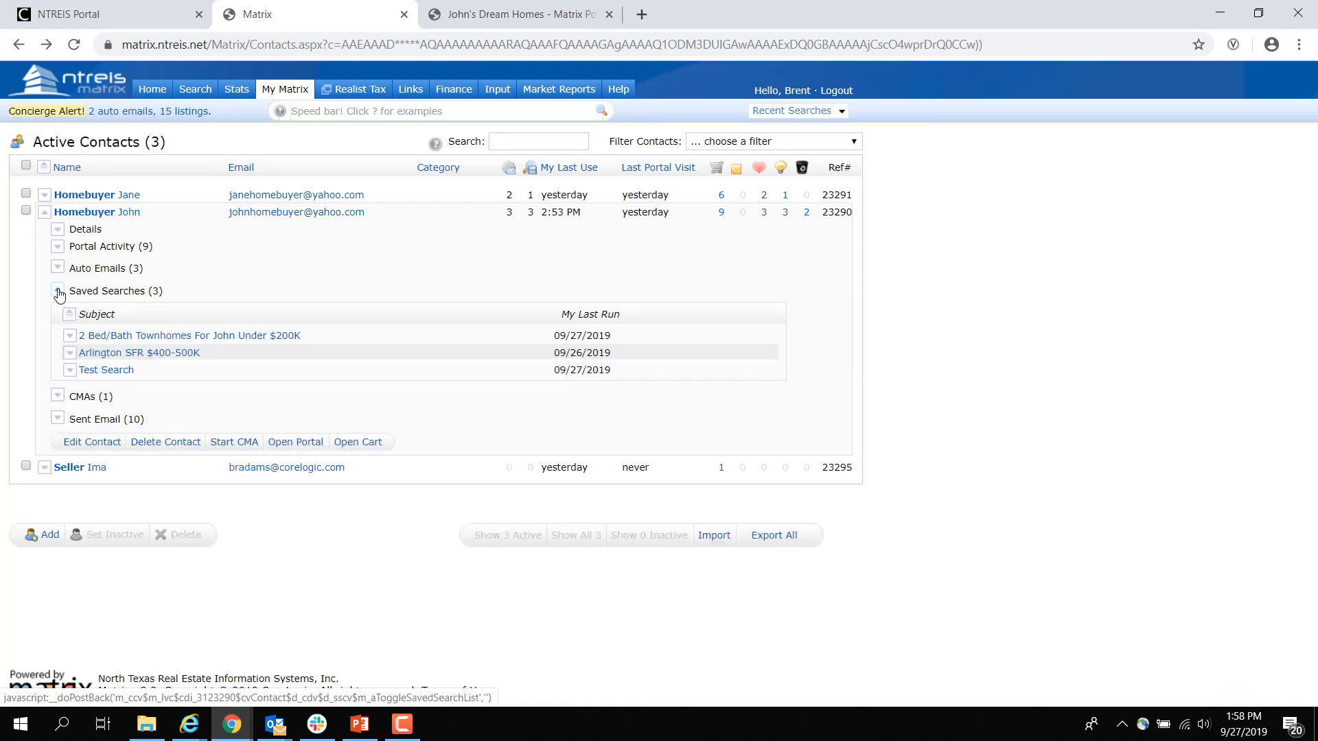
pyautogui.click(70, 335)
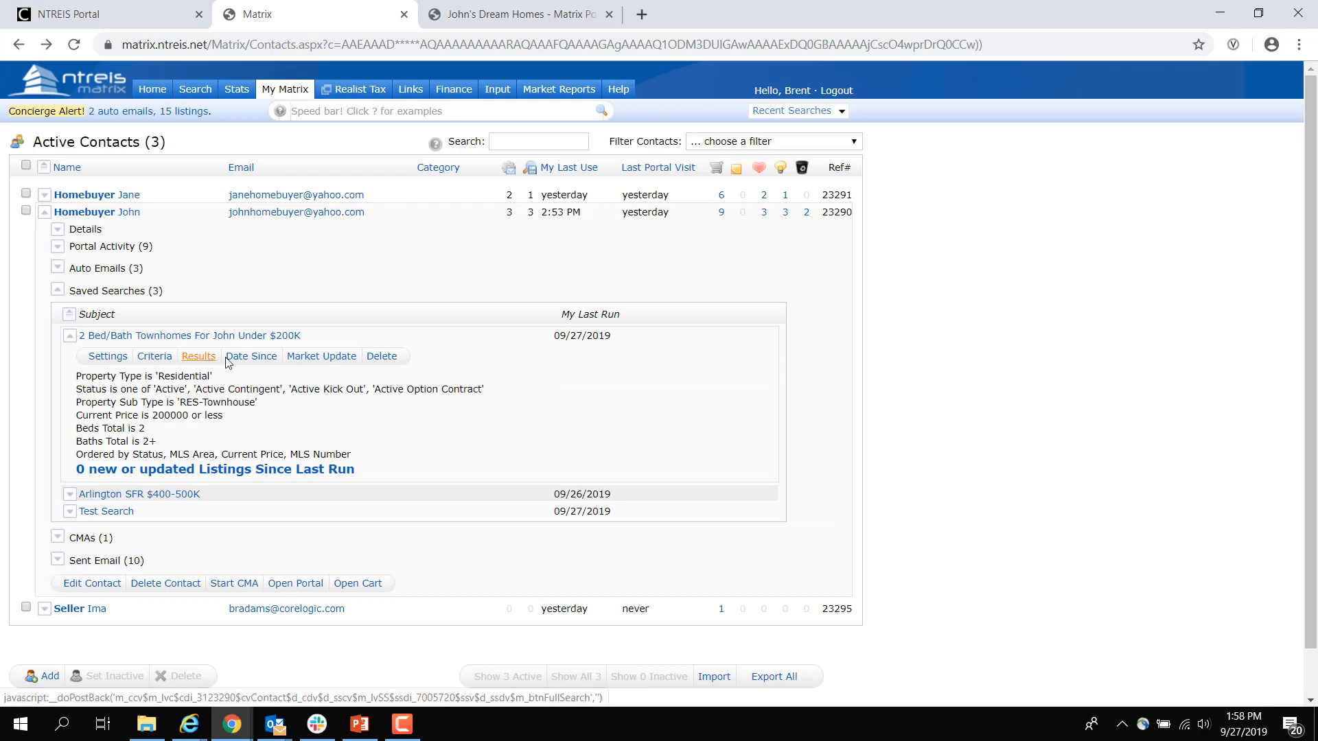
pyautogui.click(57, 290)
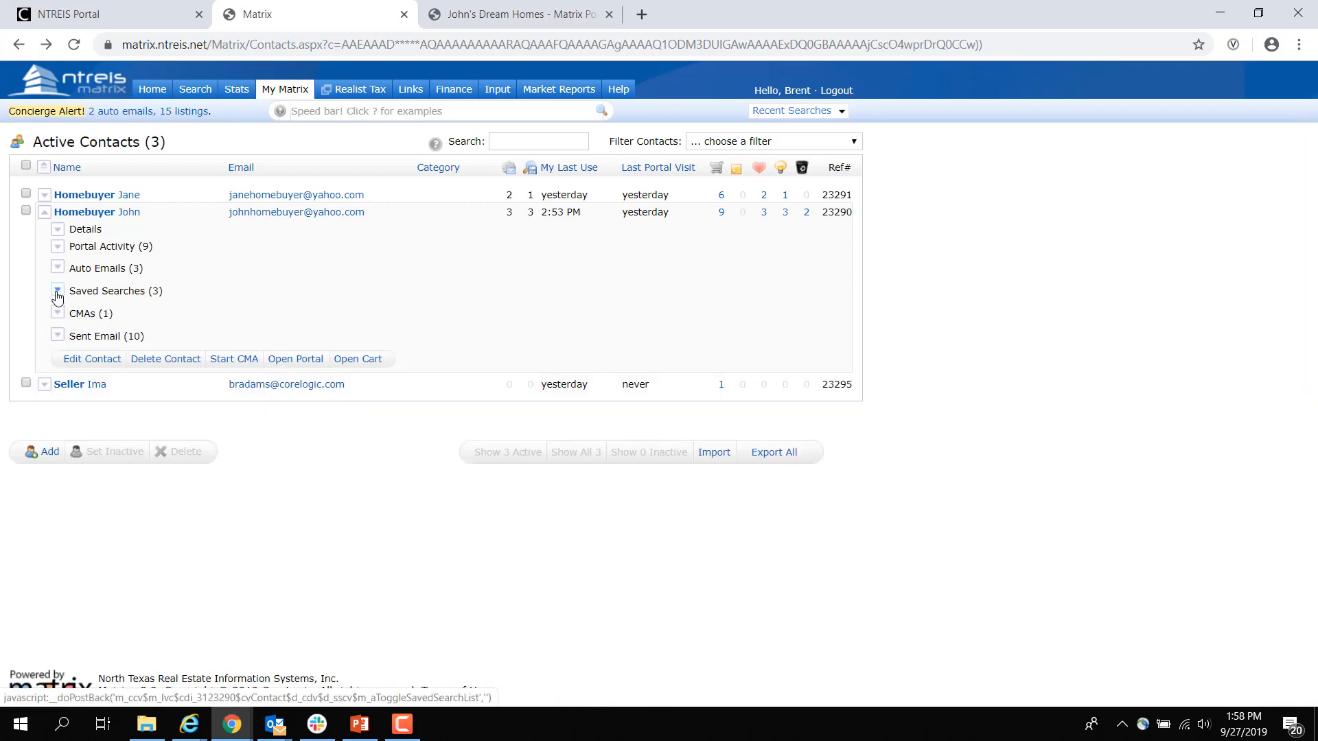
# - Review the buyer's CMA details, then collapse the CMAs section
pyautogui.click(58, 315)
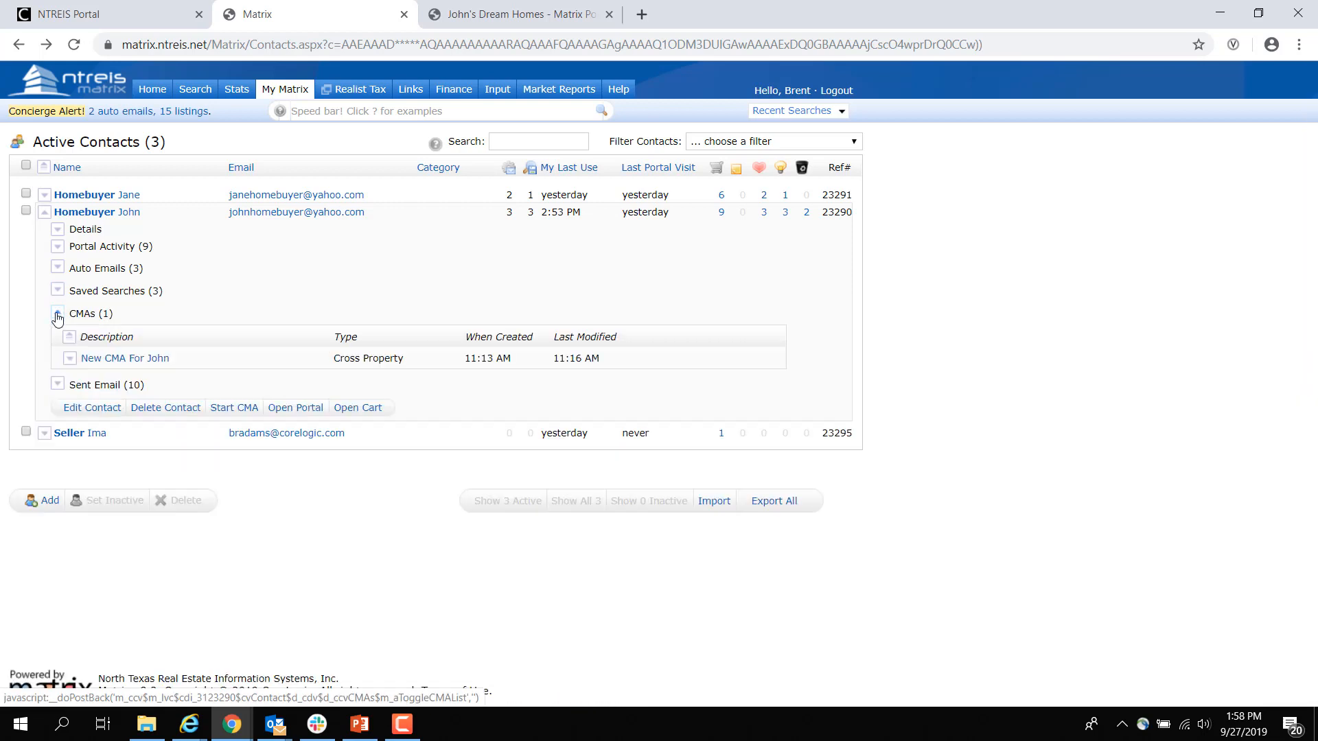
pyautogui.click(71, 362)
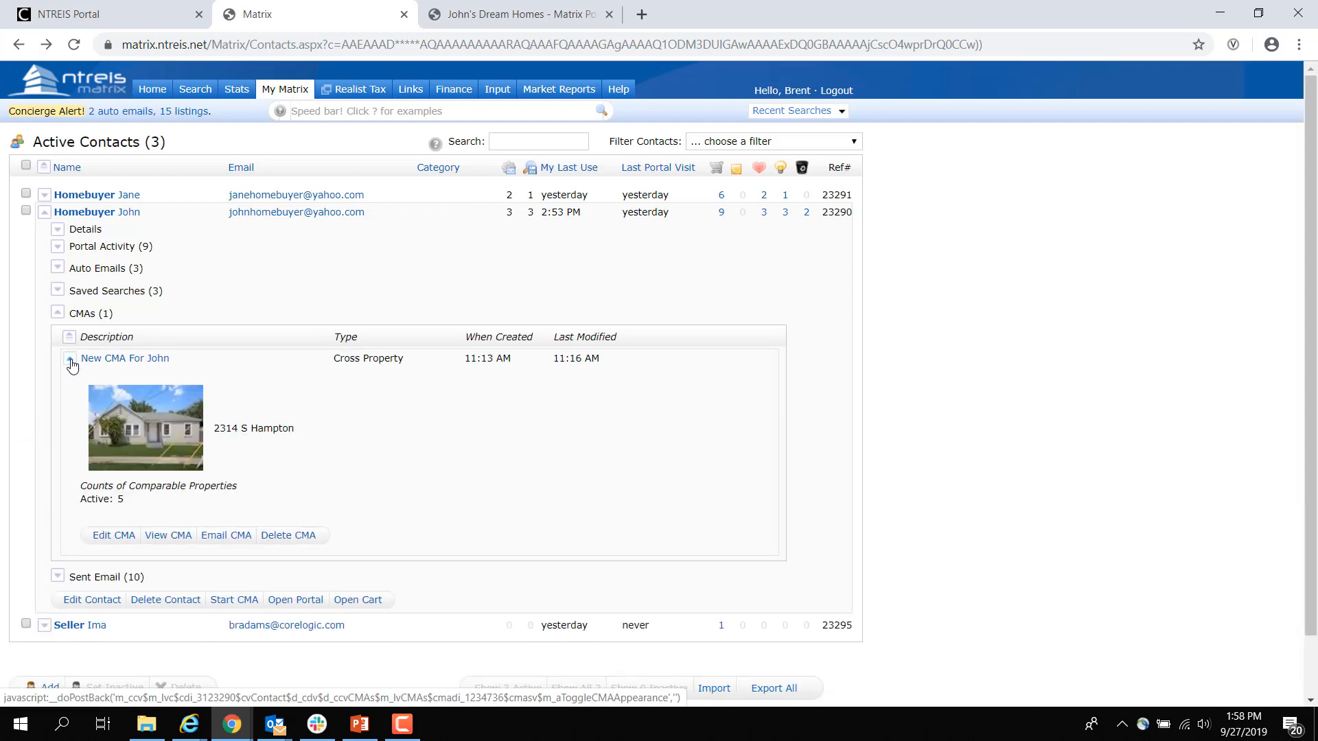
pyautogui.click(58, 315)
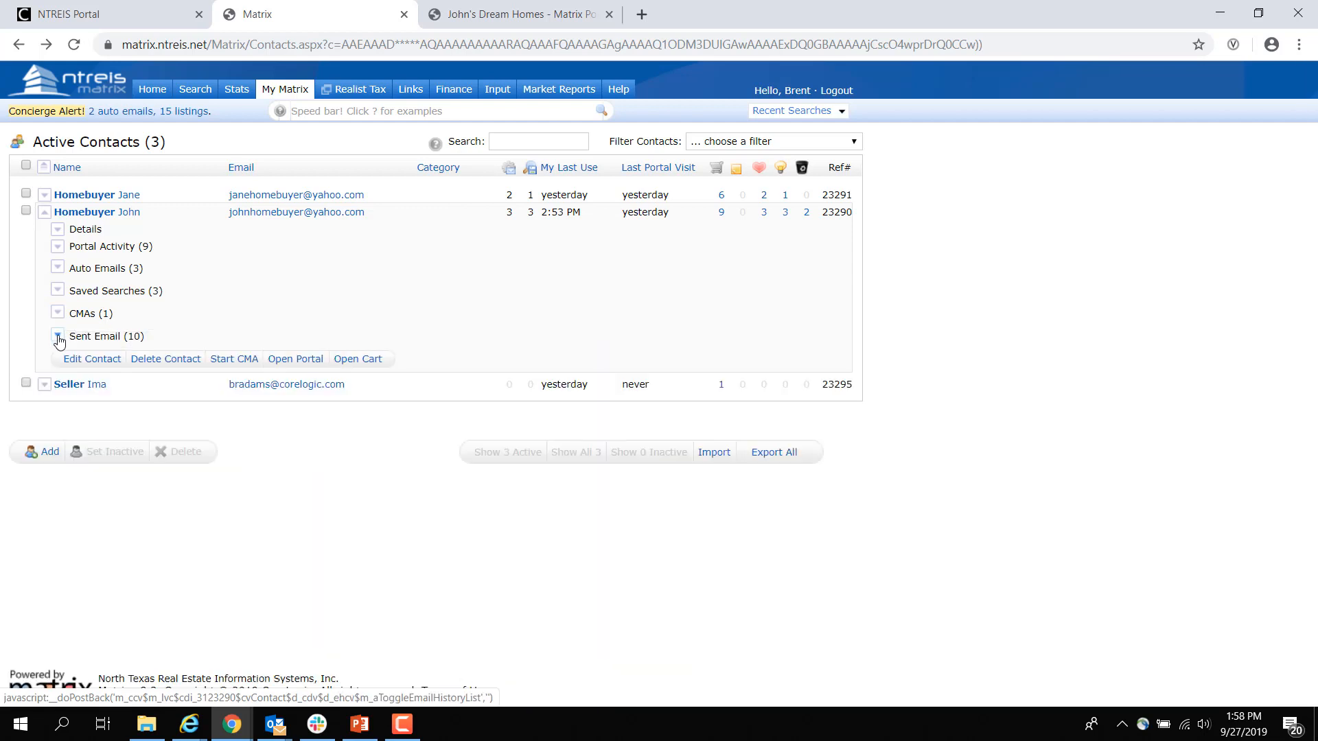
# - Review the buyer's sent email history, then collapse it and the contact's row
pyautogui.click(57, 337)
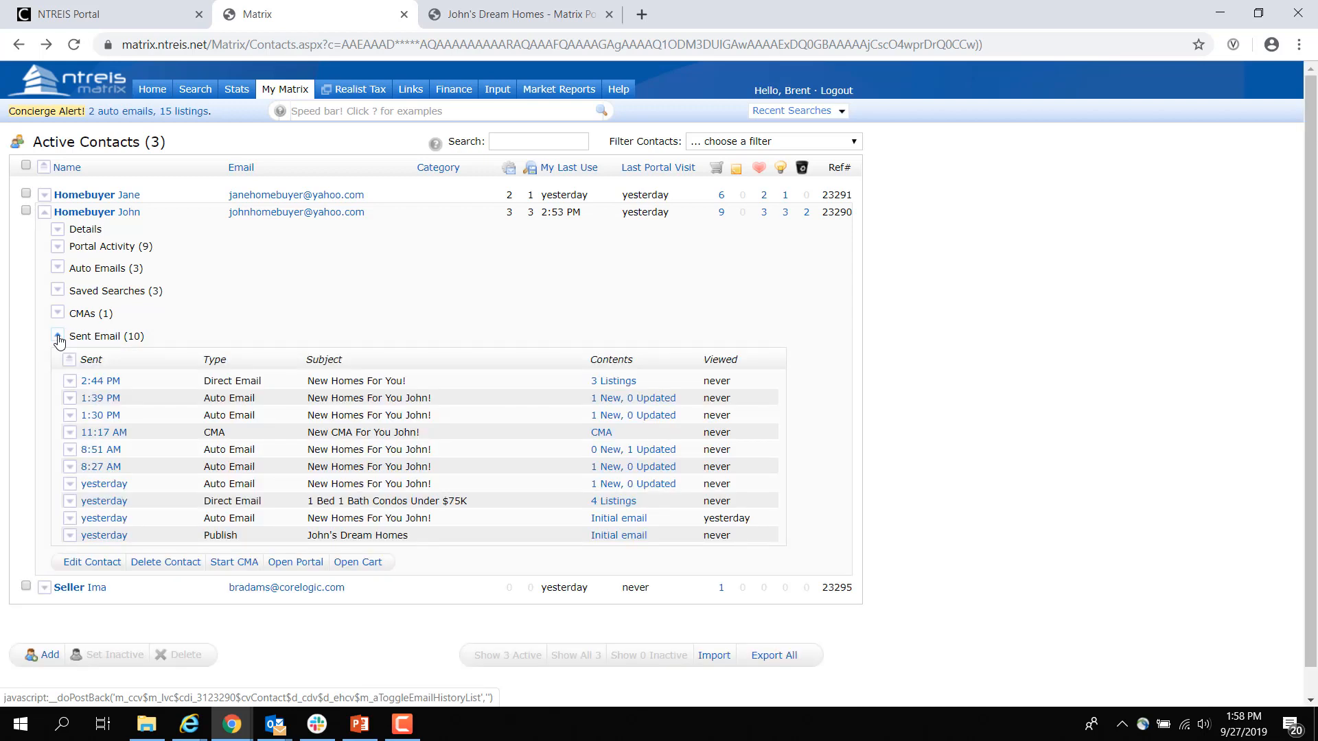
pyautogui.click(58, 337)
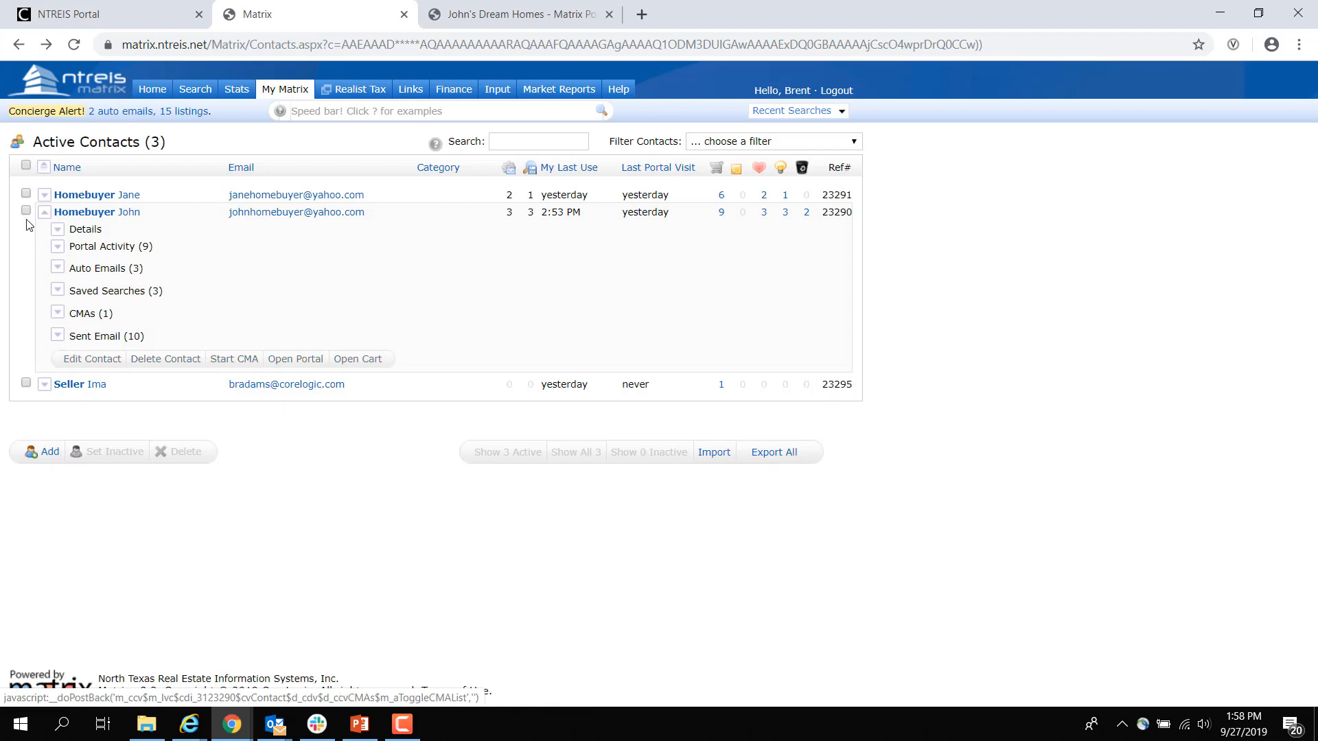
pyautogui.click(43, 214)
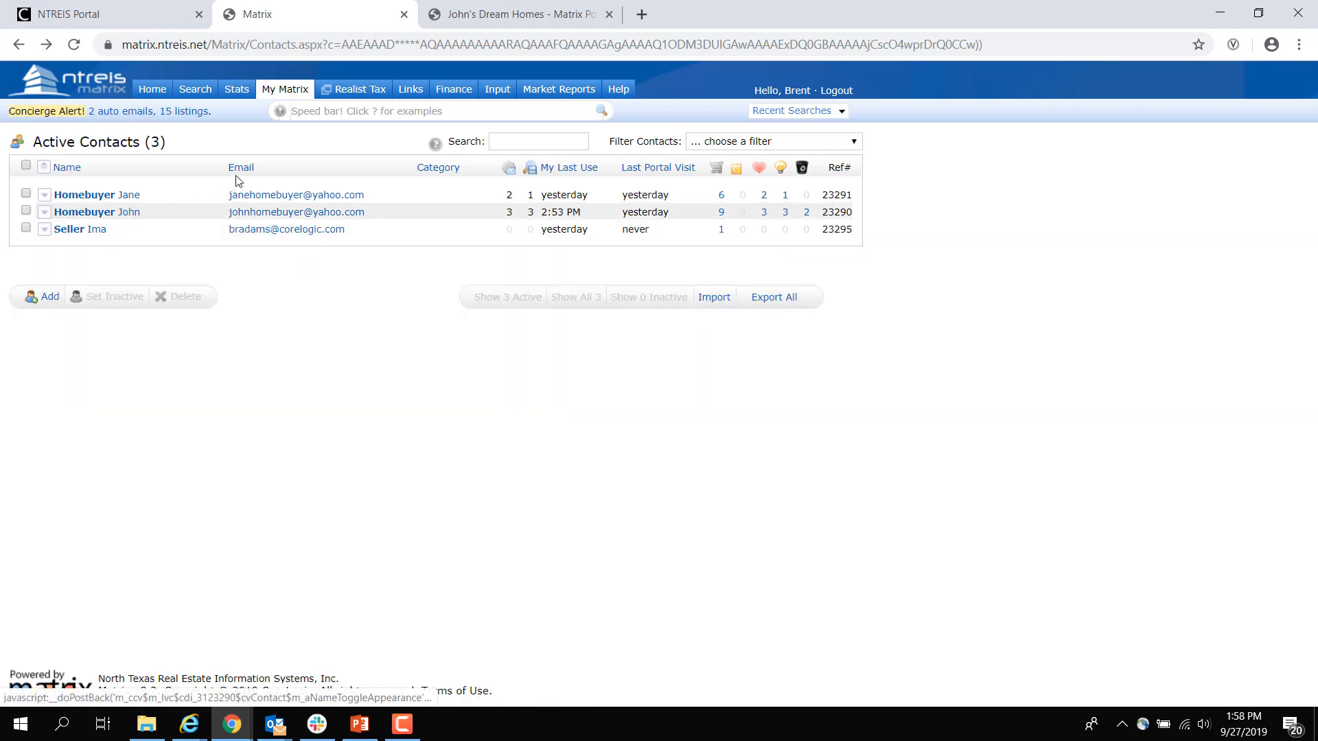
# - View the agent's My Information details, check the portal tab, then return to Matrix
pyautogui.moveTo(295, 95)
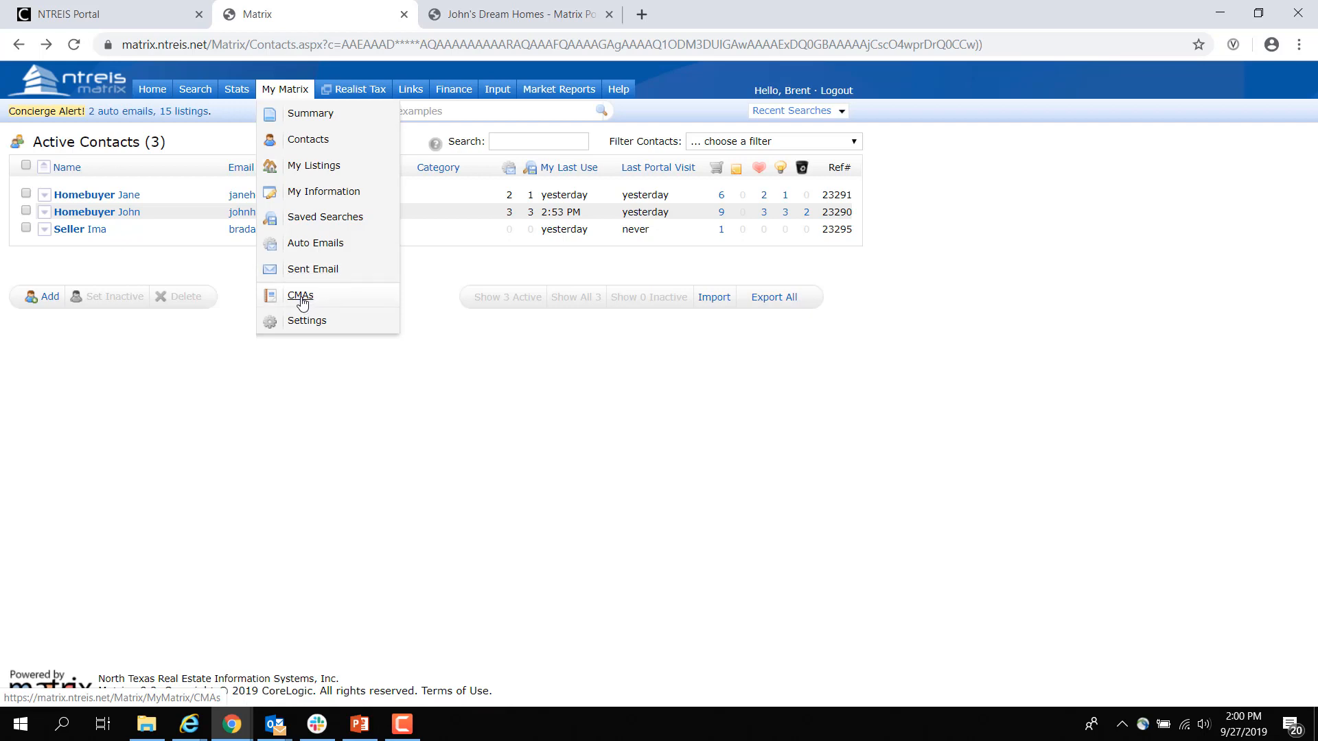
pyautogui.click(308, 197)
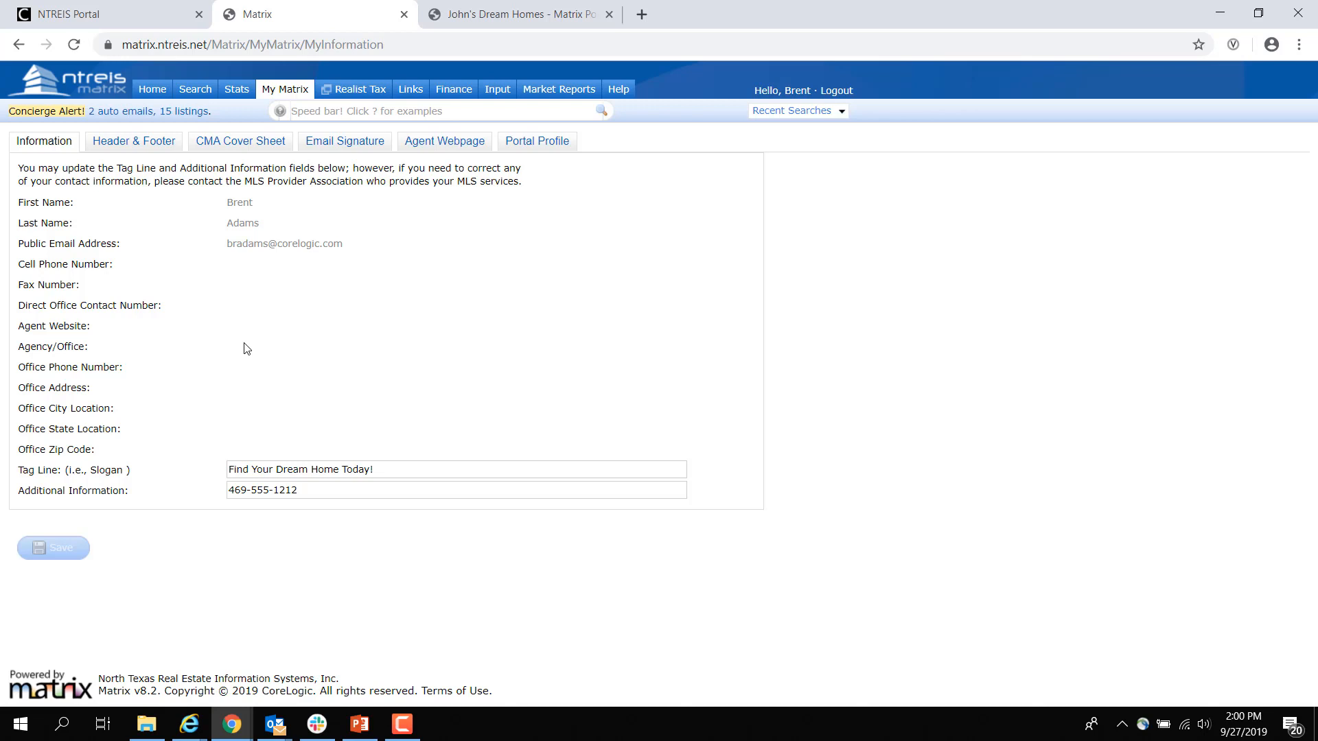
pyautogui.click(537, 15)
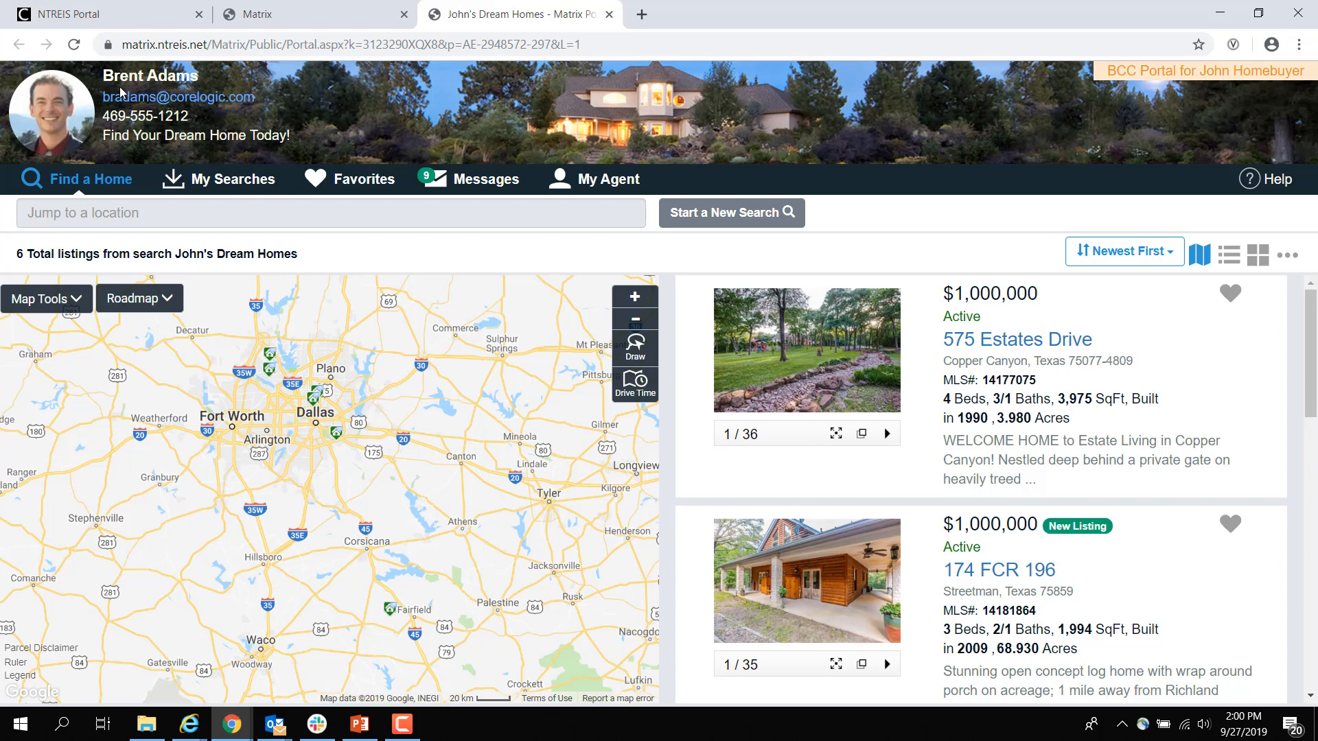
pyautogui.click(305, 21)
# - Browse the Header & Footer settings, banner themes and greeting photo editor without changing anything
pyautogui.click(157, 142)
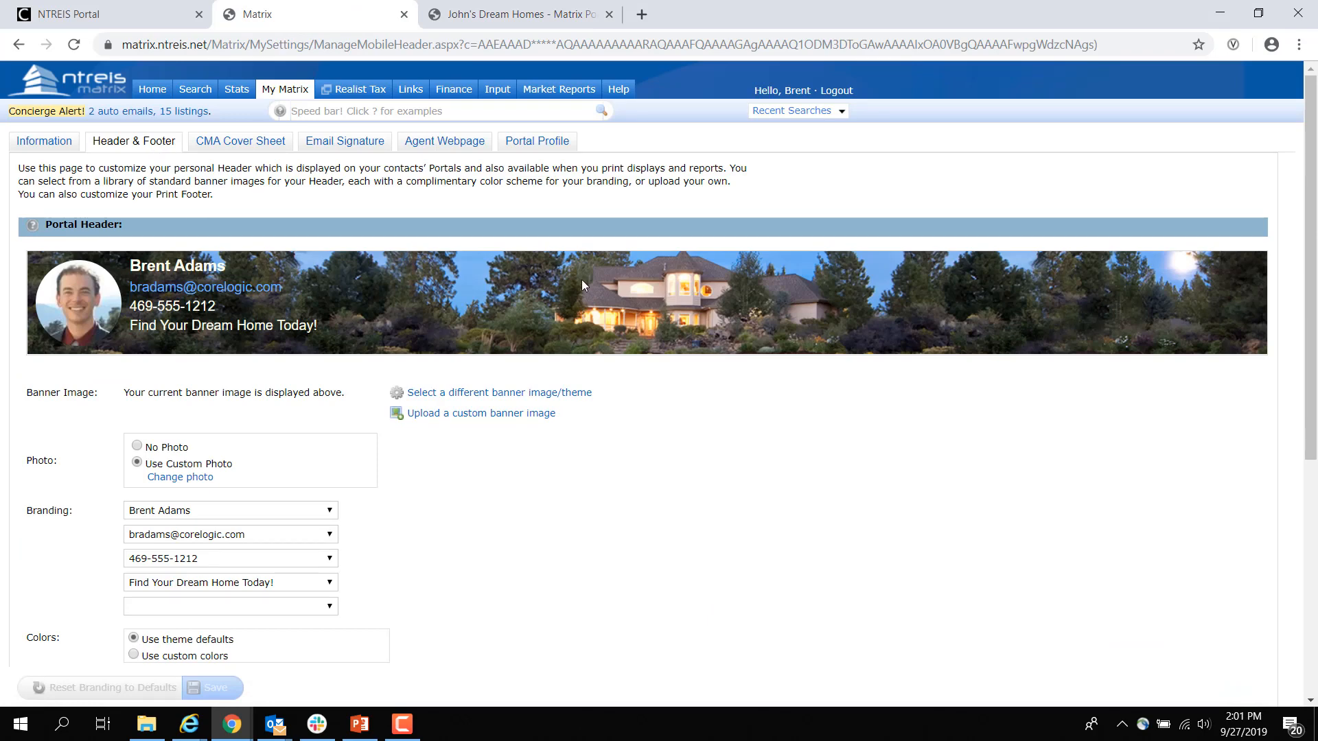
pyautogui.scroll(-3, 582, 278)
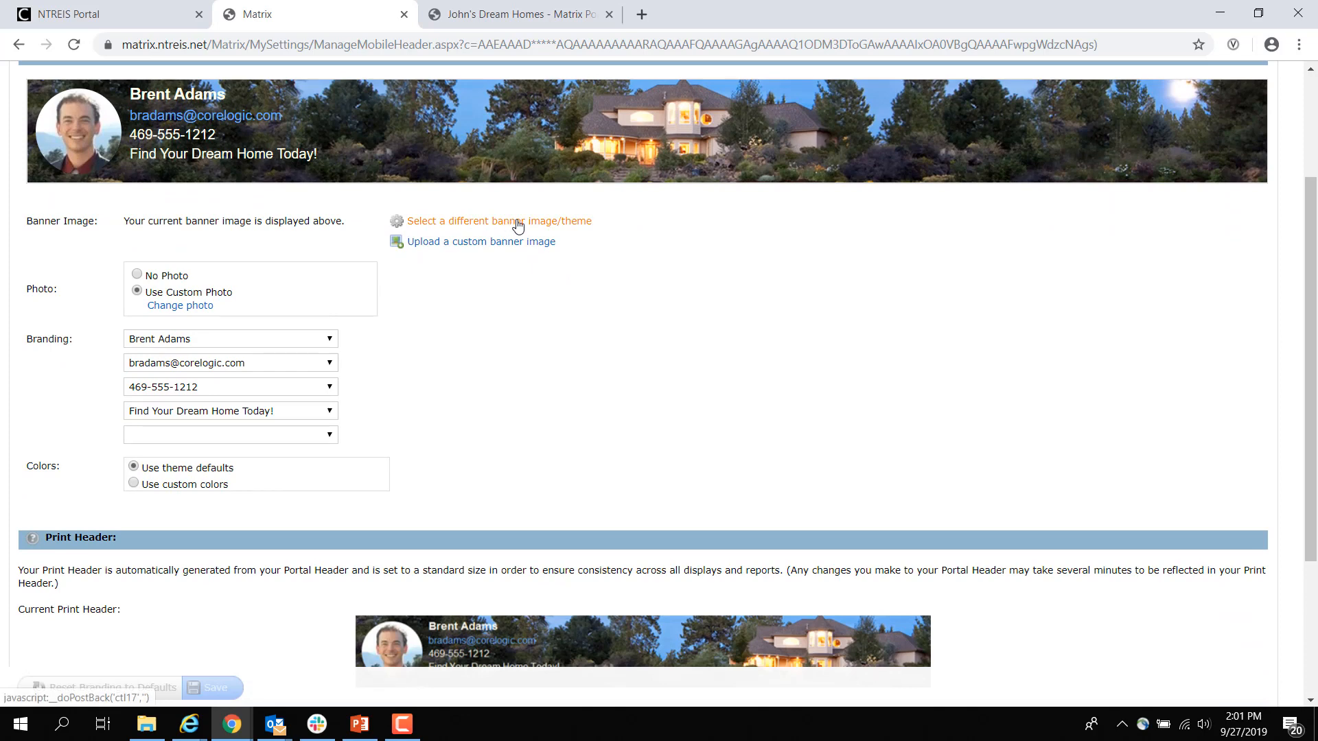
pyautogui.click(518, 225)
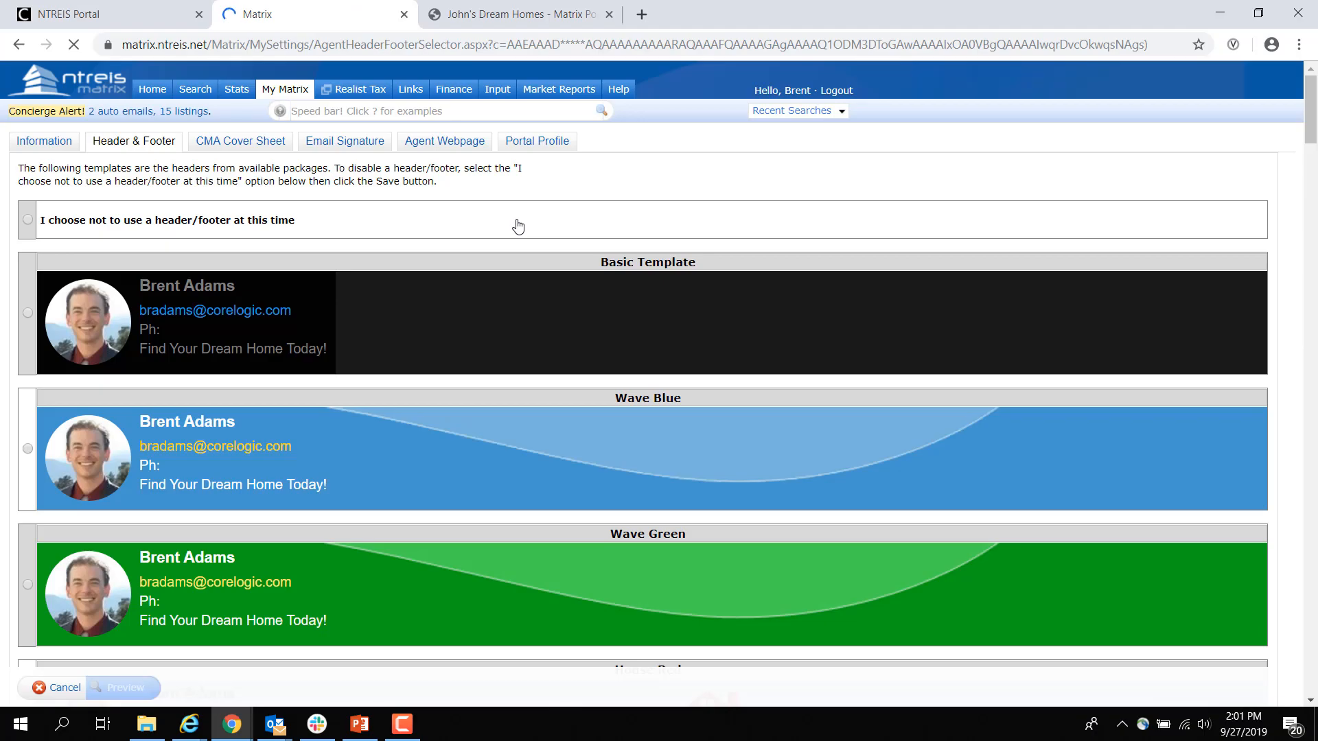
pyautogui.scroll(-19, 517, 226)
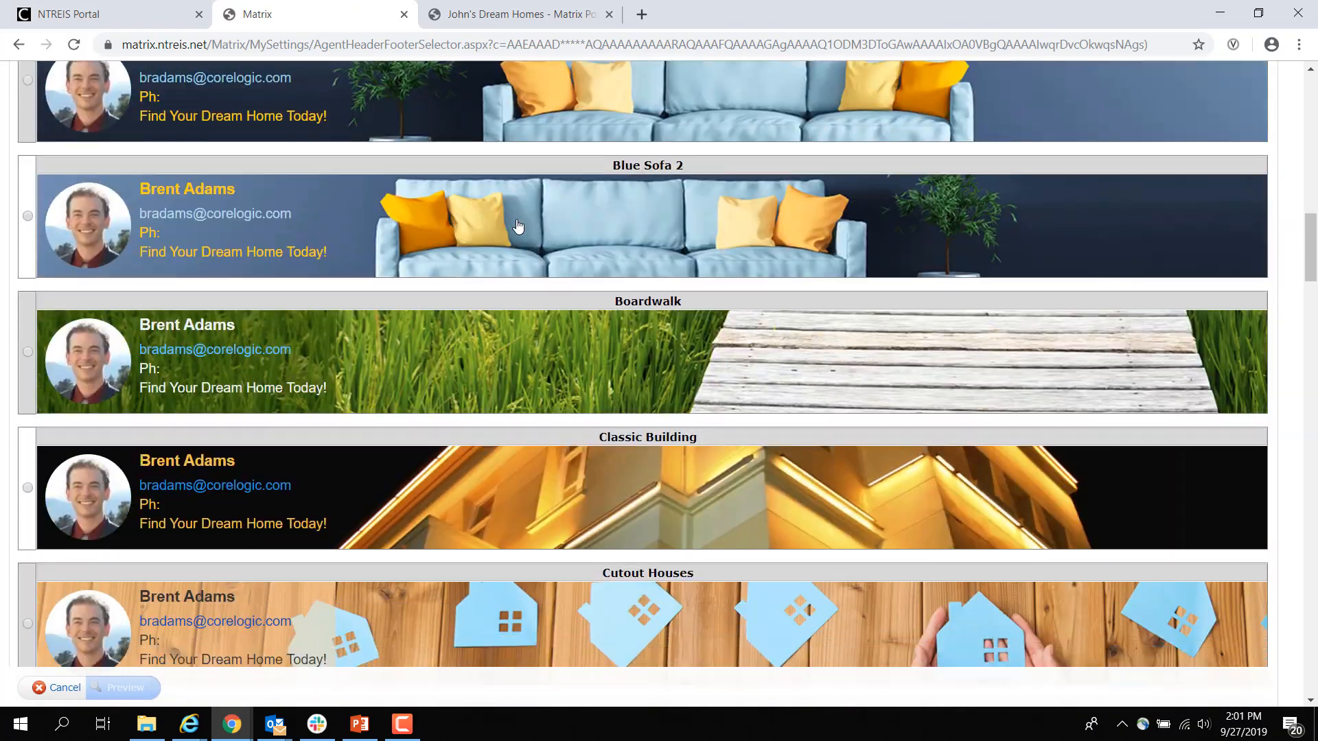
pyautogui.scroll(-20, 517, 226)
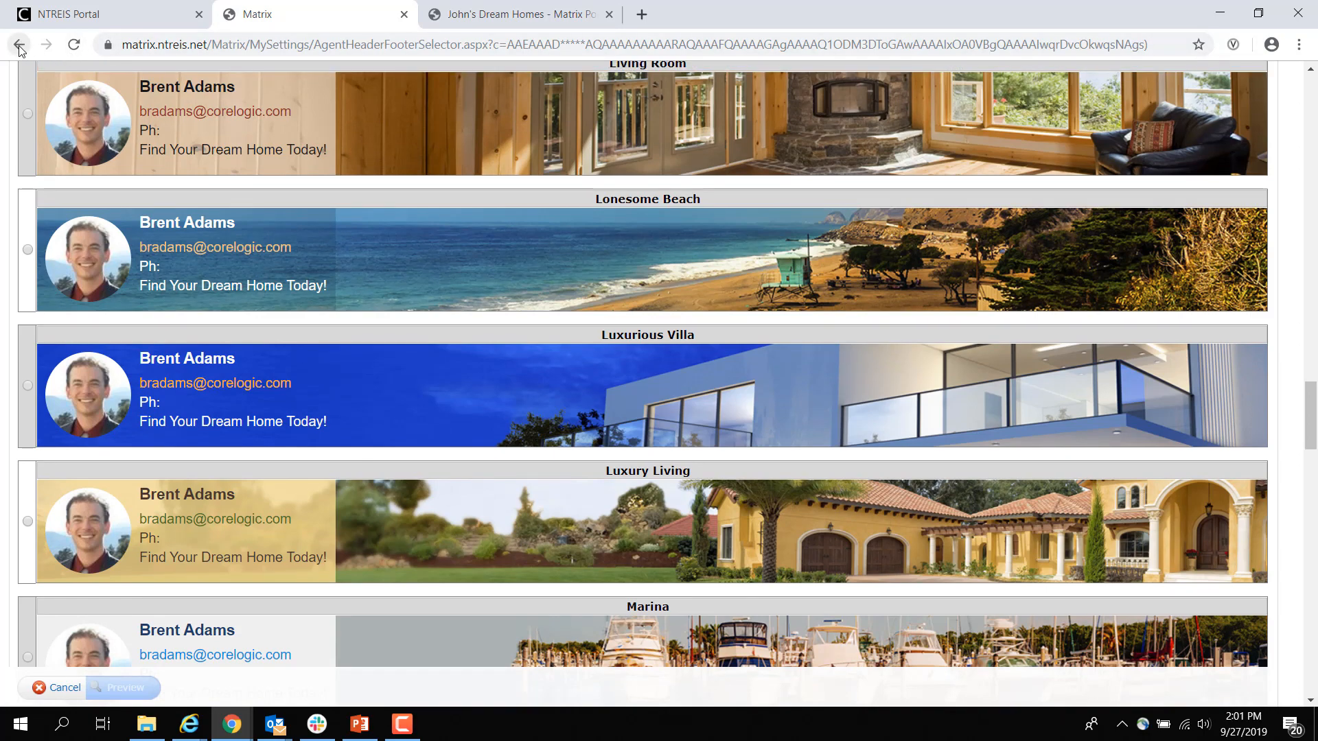
pyautogui.click(19, 45)
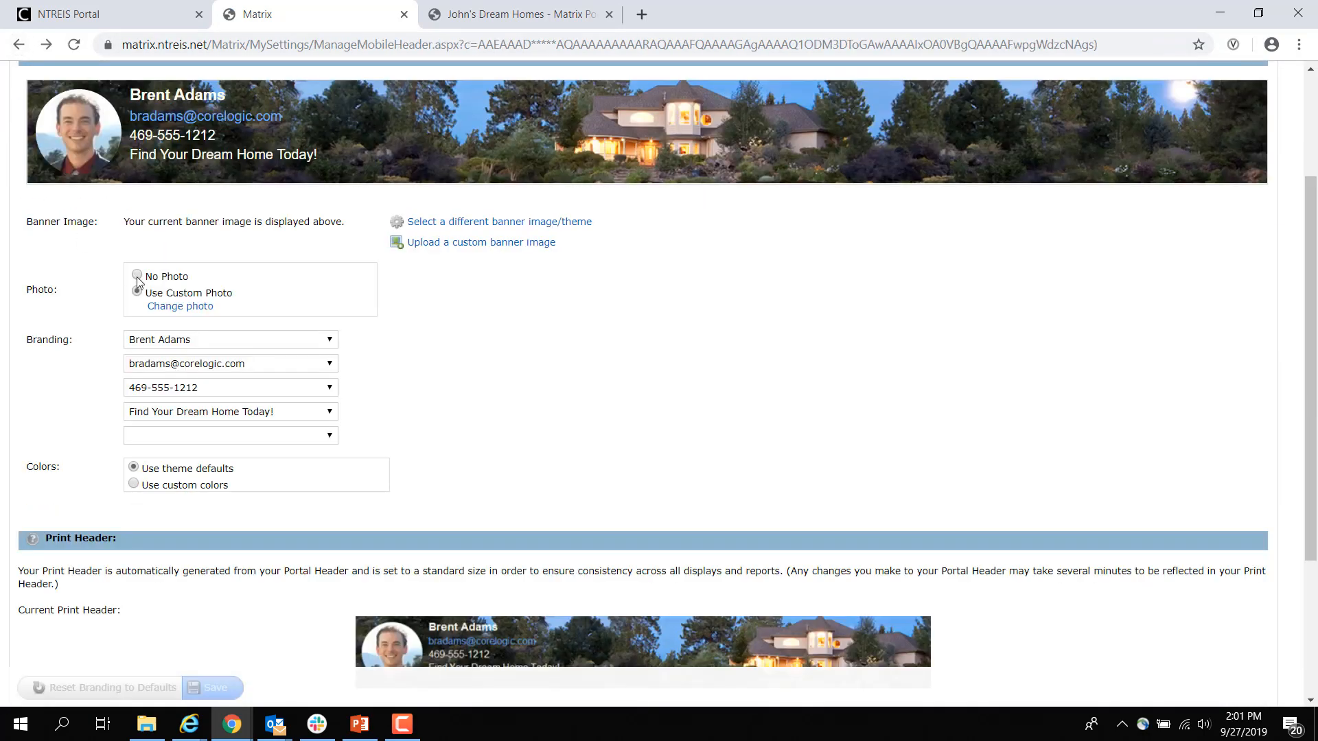
pyautogui.click(181, 309)
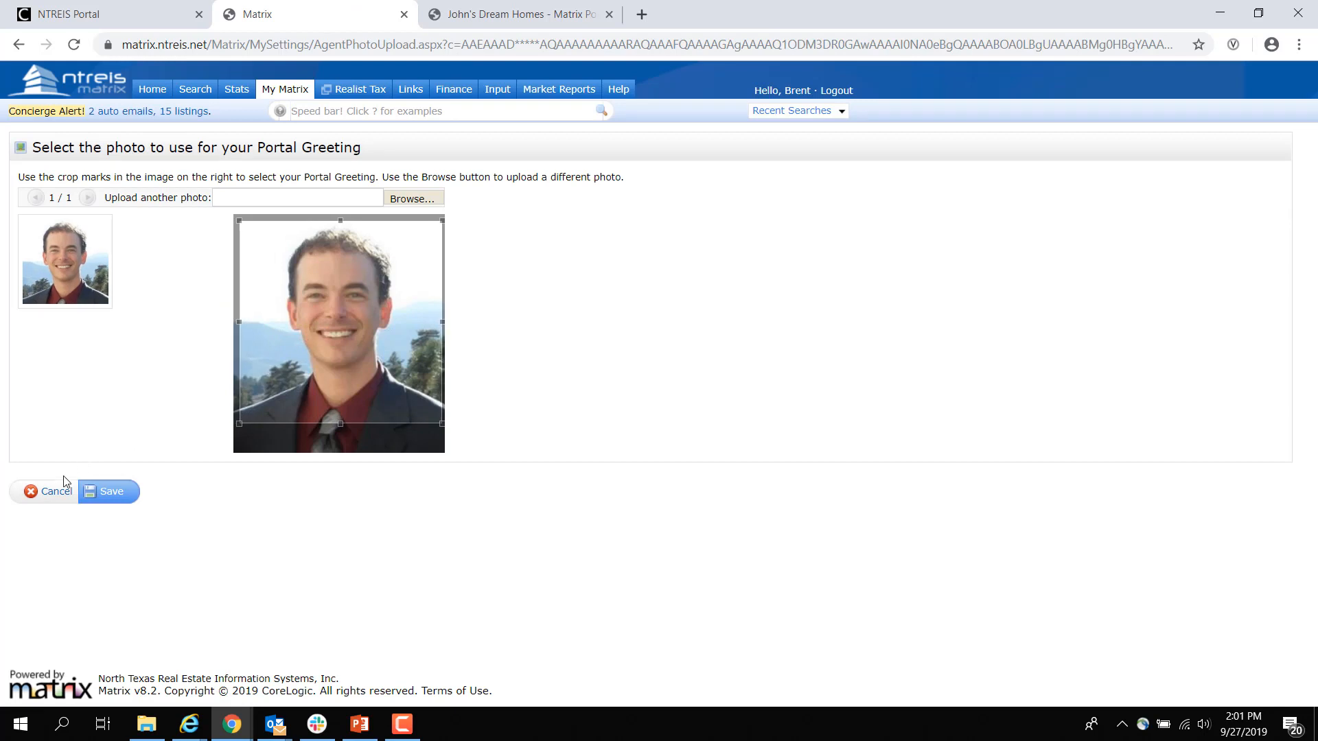
pyautogui.click(59, 493)
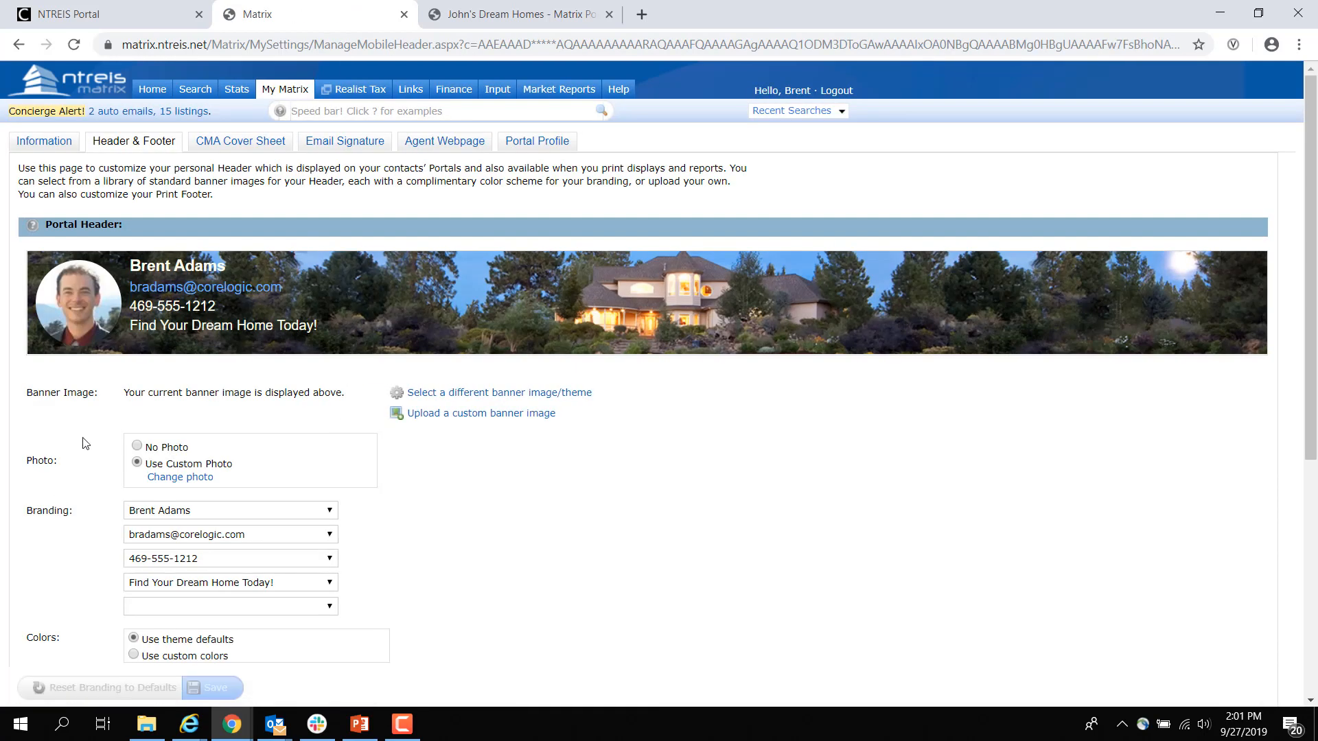
# - Set the portal header branding to the agent's full name and save the changes
pyautogui.scroll(-2, 85, 443)
pyautogui.click(329, 425)
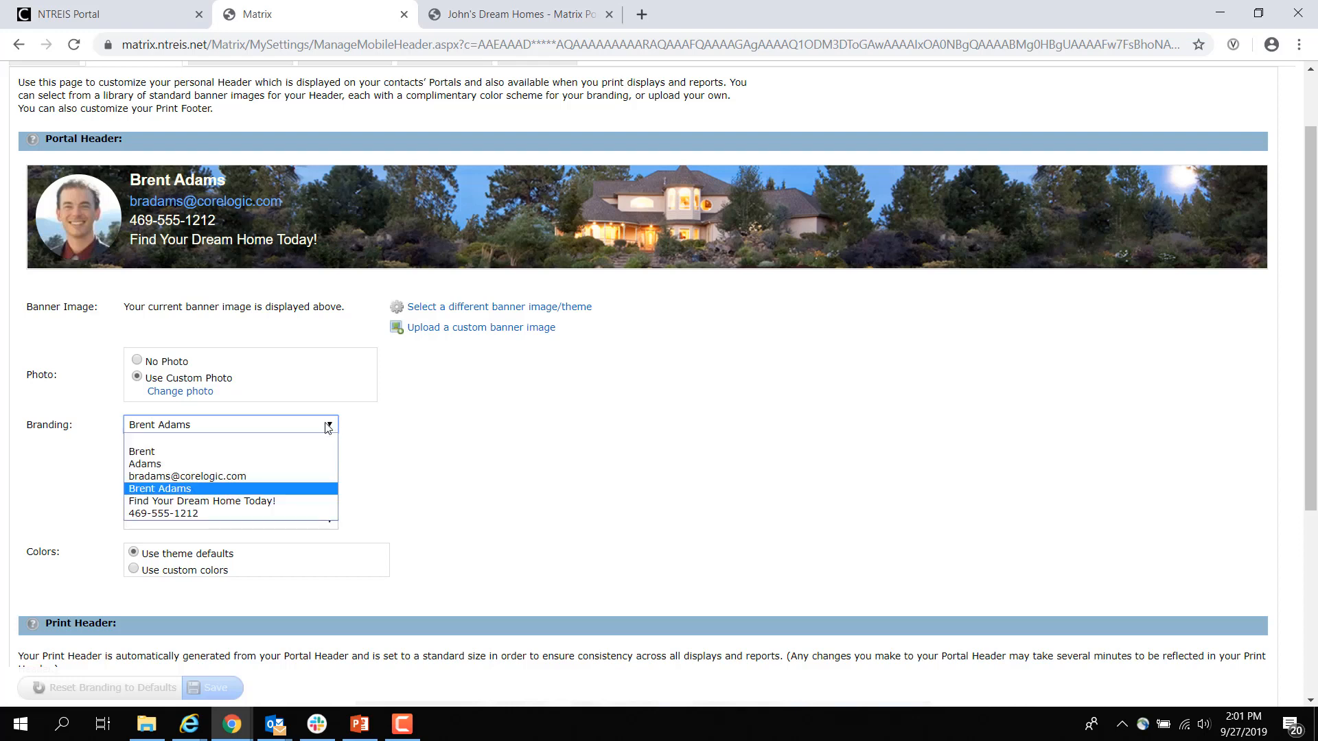
pyautogui.click(168, 451)
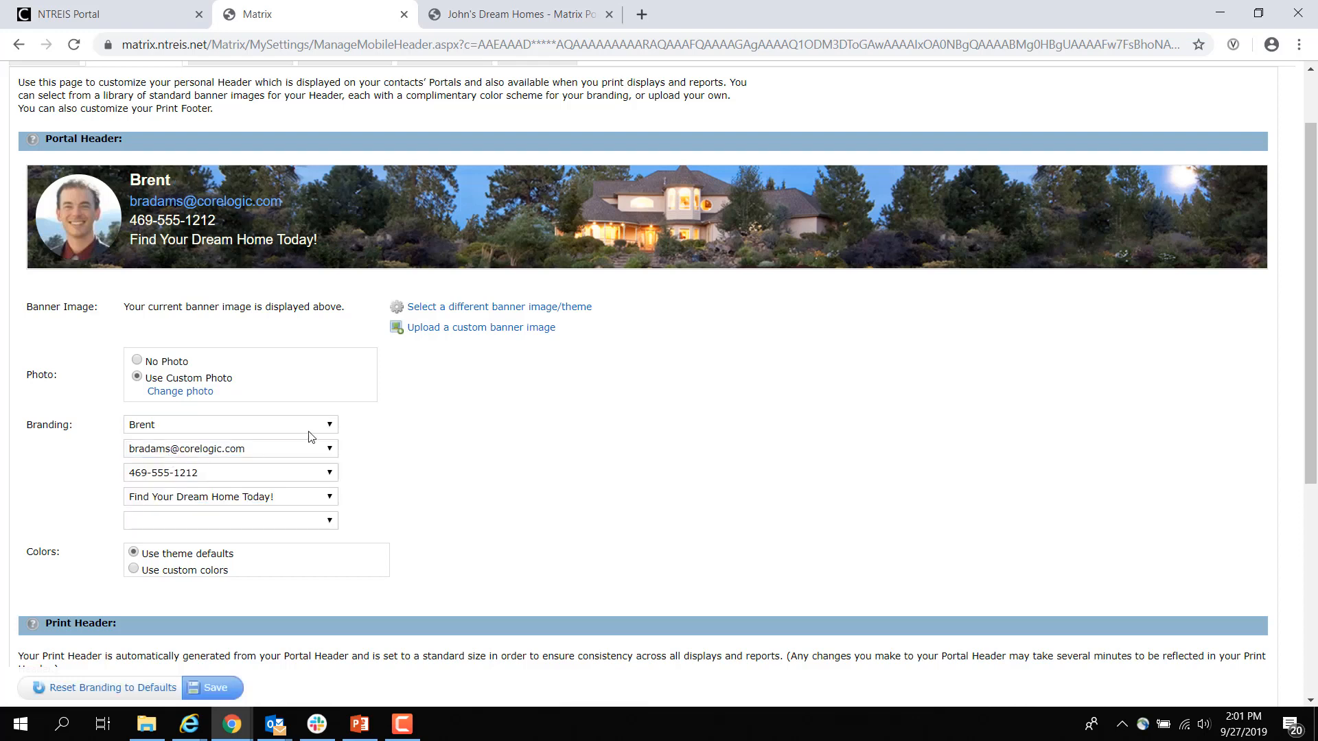
pyautogui.click(335, 429)
pyautogui.click(177, 489)
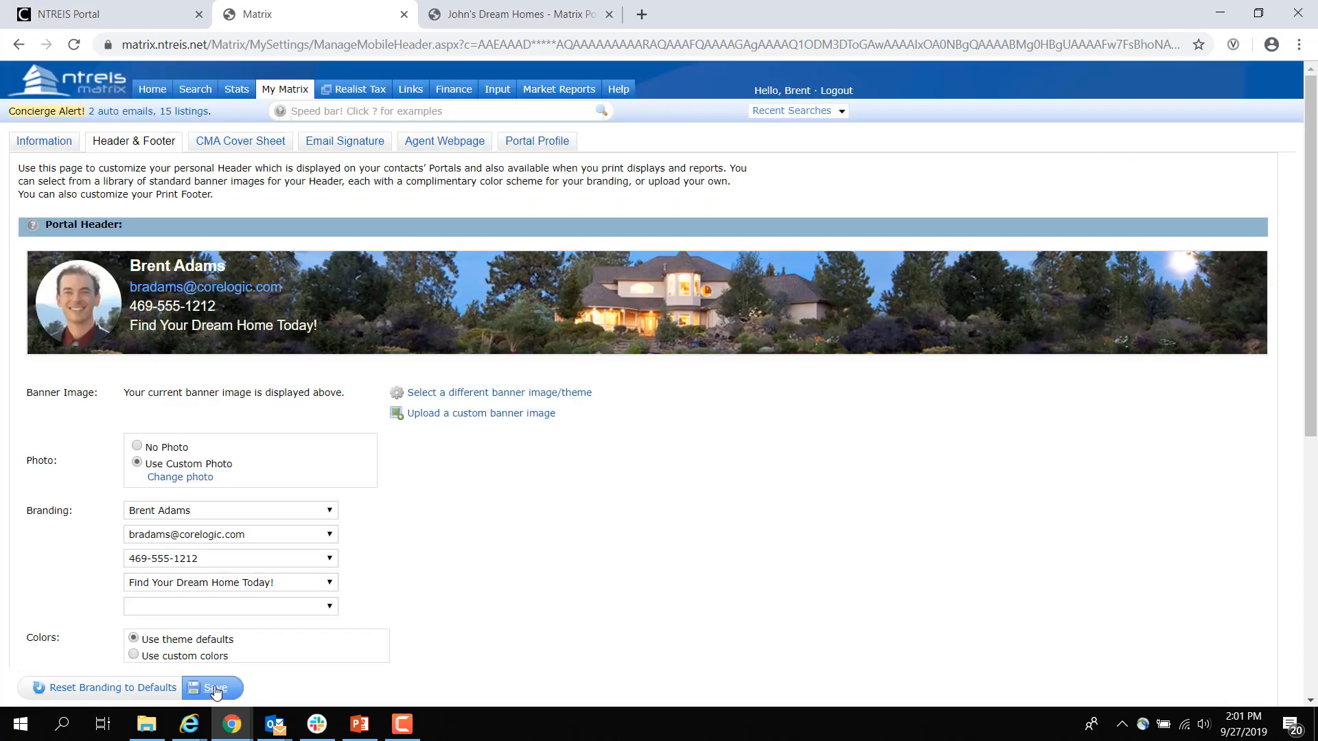
pyautogui.click(215, 689)
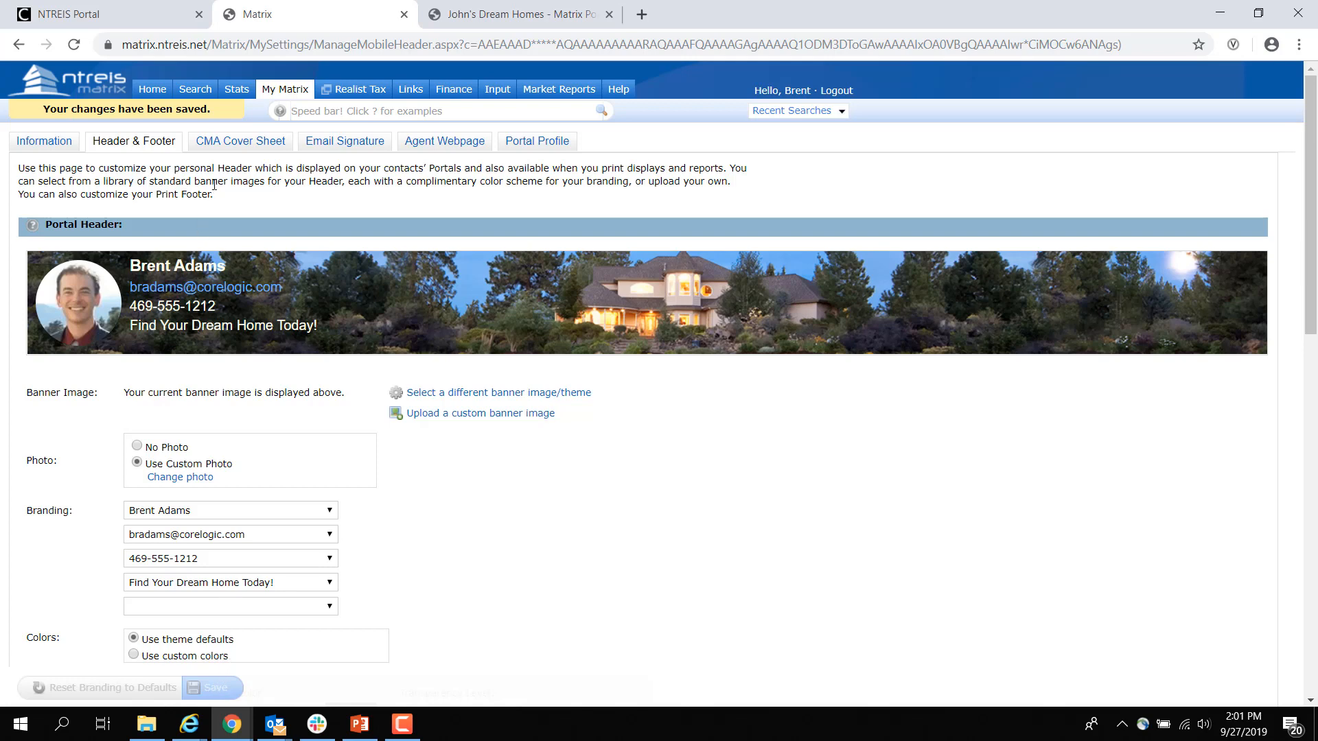
pyautogui.click(238, 145)
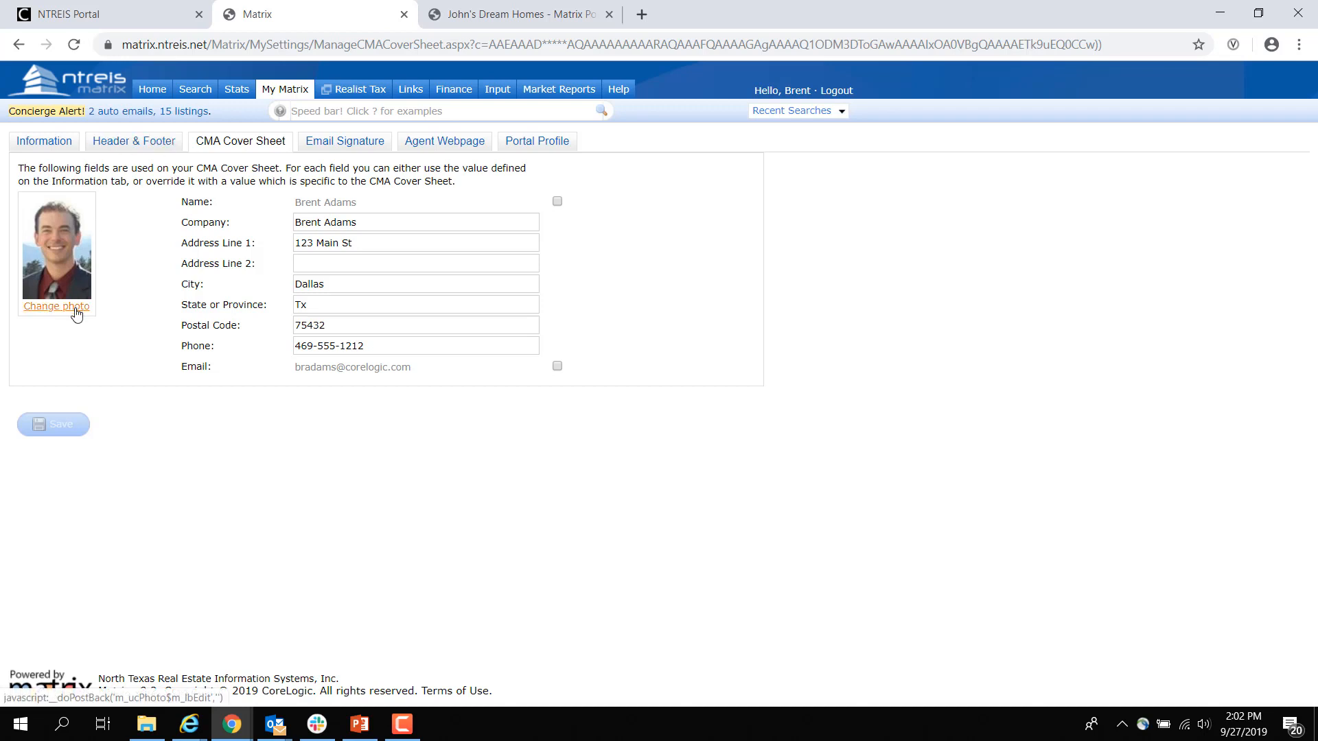
# - View the Email Signature settings showing the agent's photo, name, website and phone
pyautogui.click(349, 143)
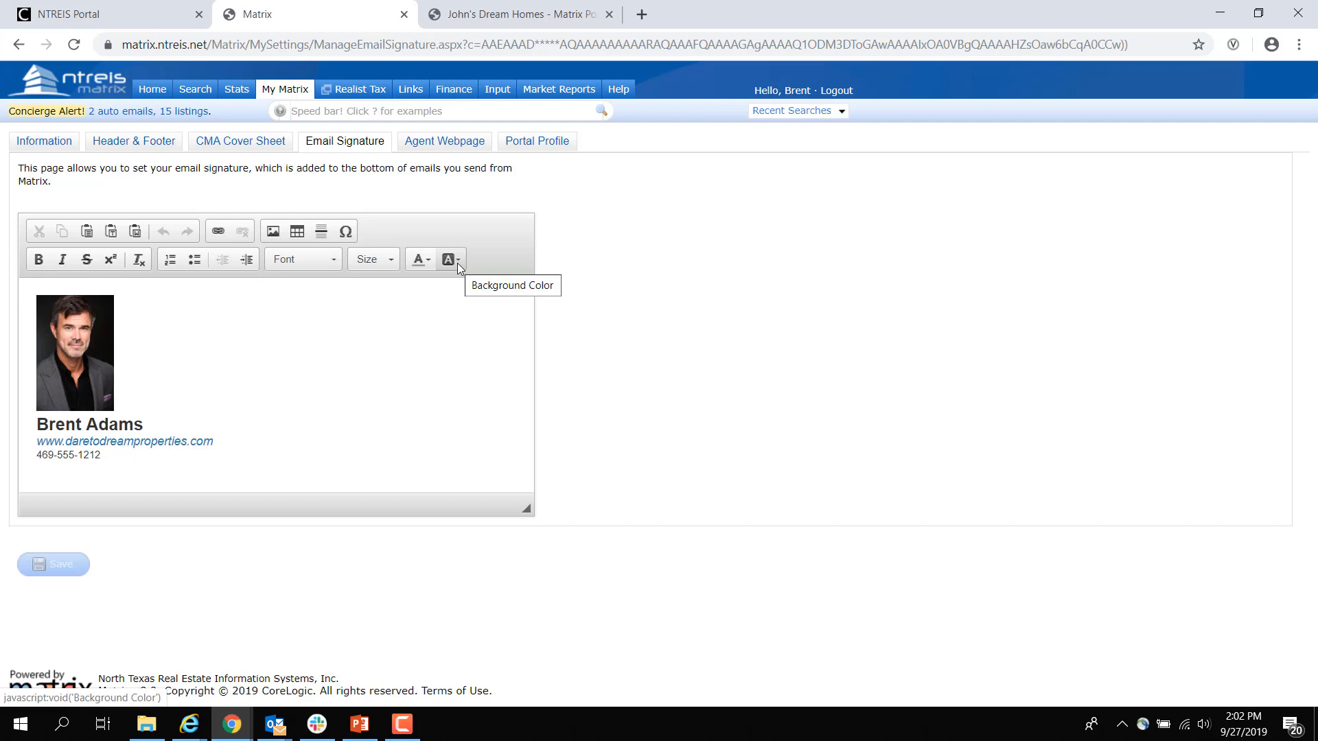
# - In Portal Profile, expand Photo, Portal Greeting, Inventory Slideshow & Links, Video and Contact Information sections
pyautogui.click(546, 144)
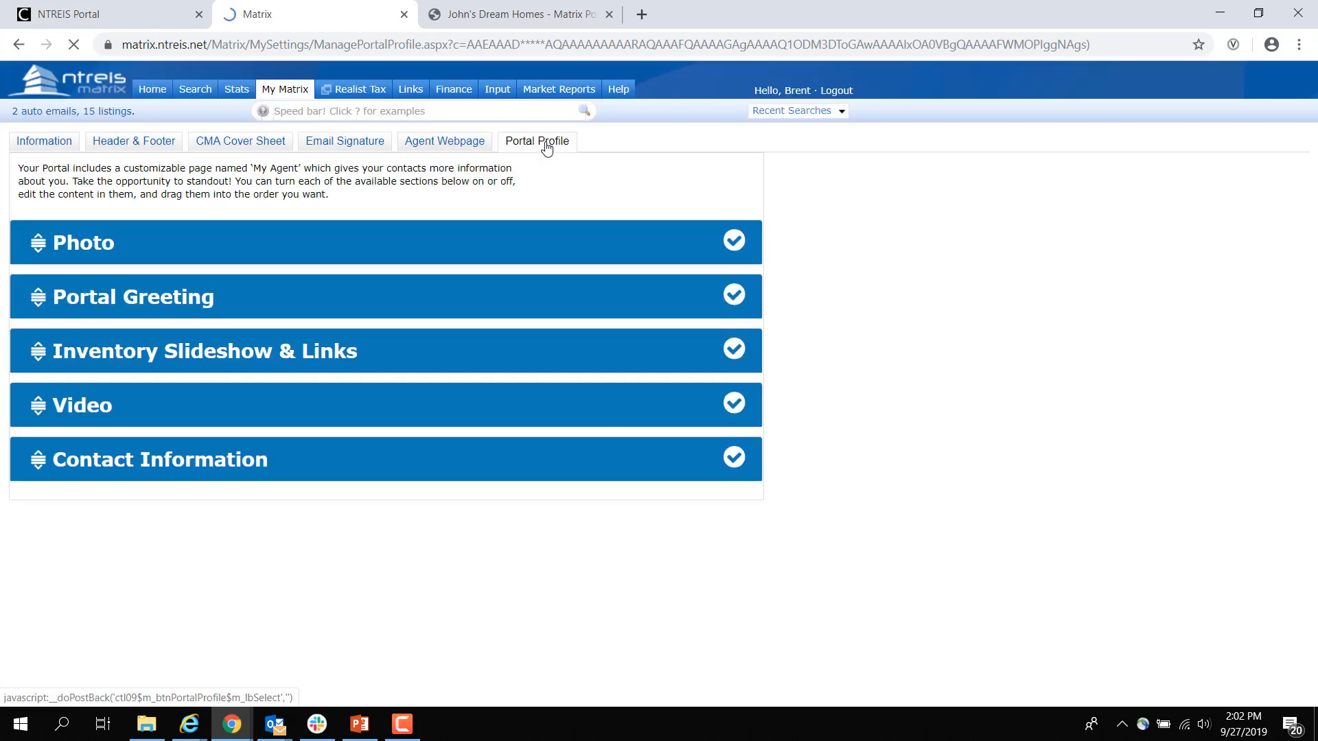
pyautogui.click(105, 249)
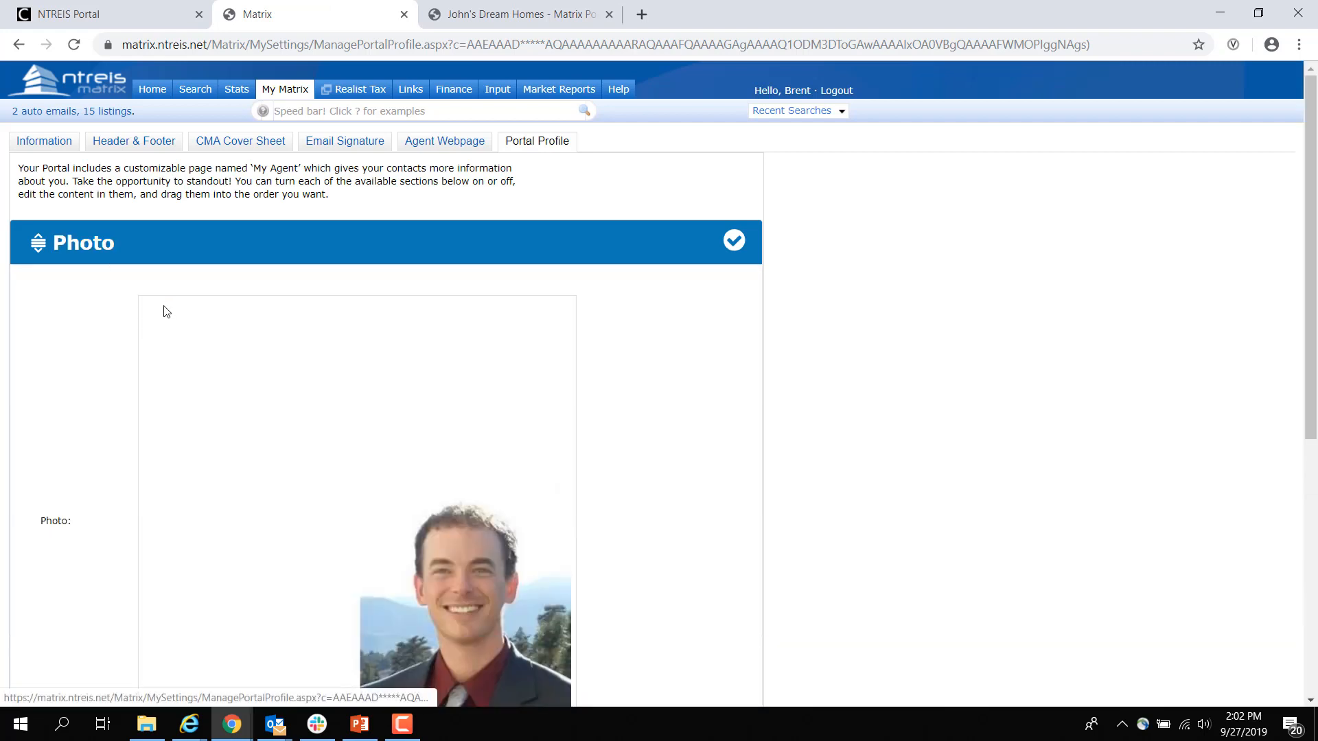
pyautogui.scroll(-3, 166, 310)
pyautogui.scroll(-3, 164, 310)
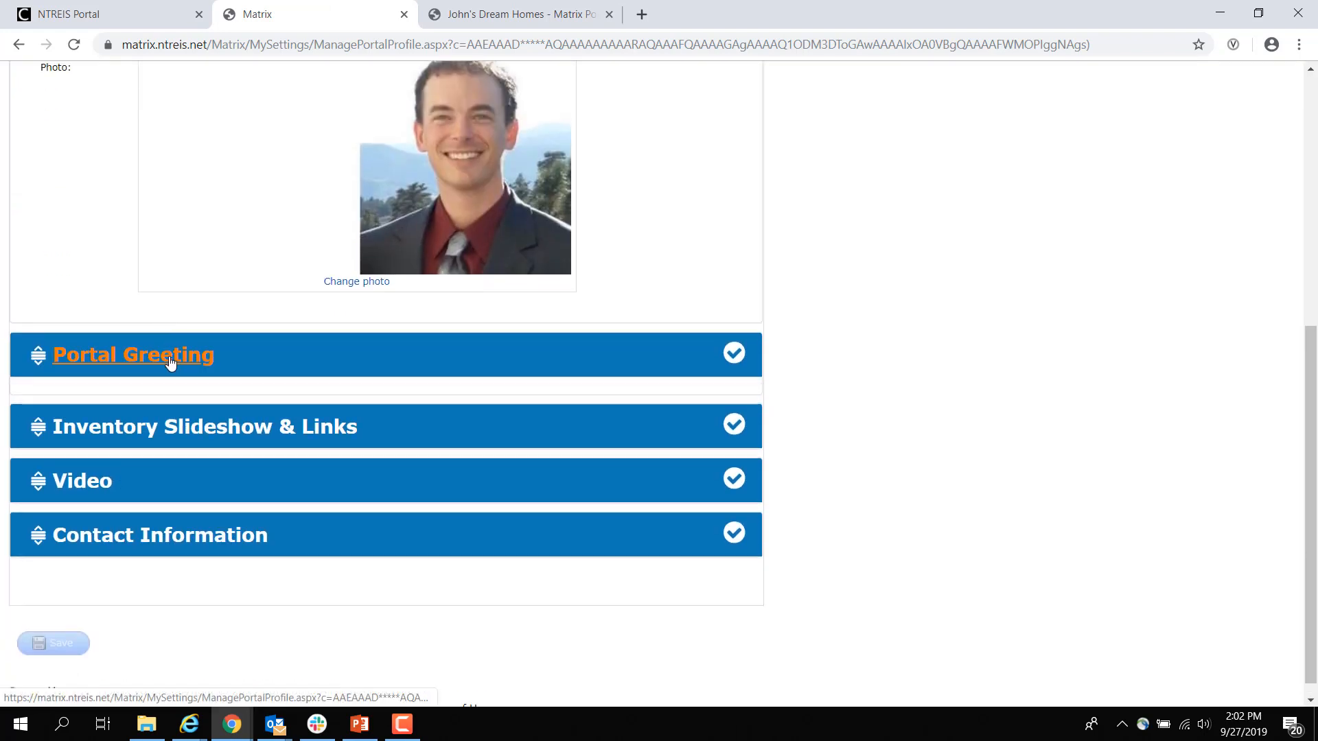
pyautogui.click(171, 361)
pyautogui.scroll(-3, 171, 362)
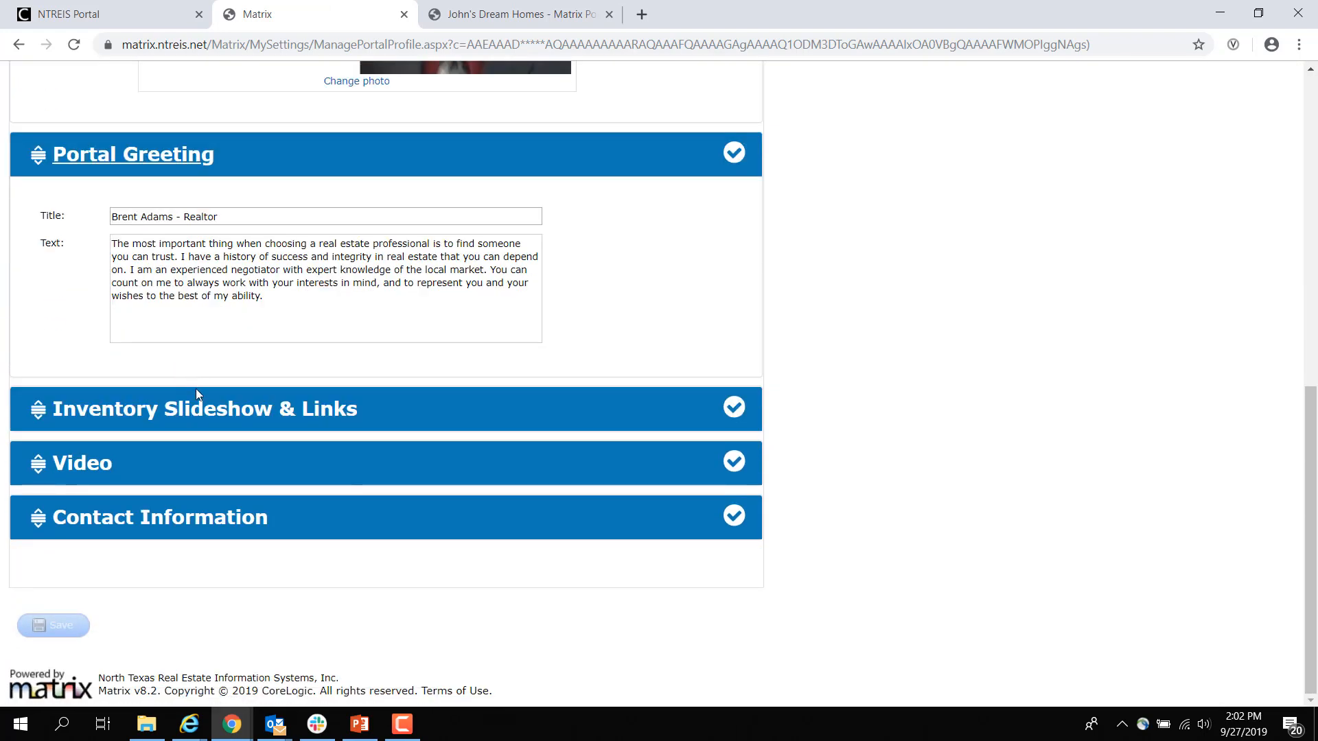
pyautogui.click(212, 418)
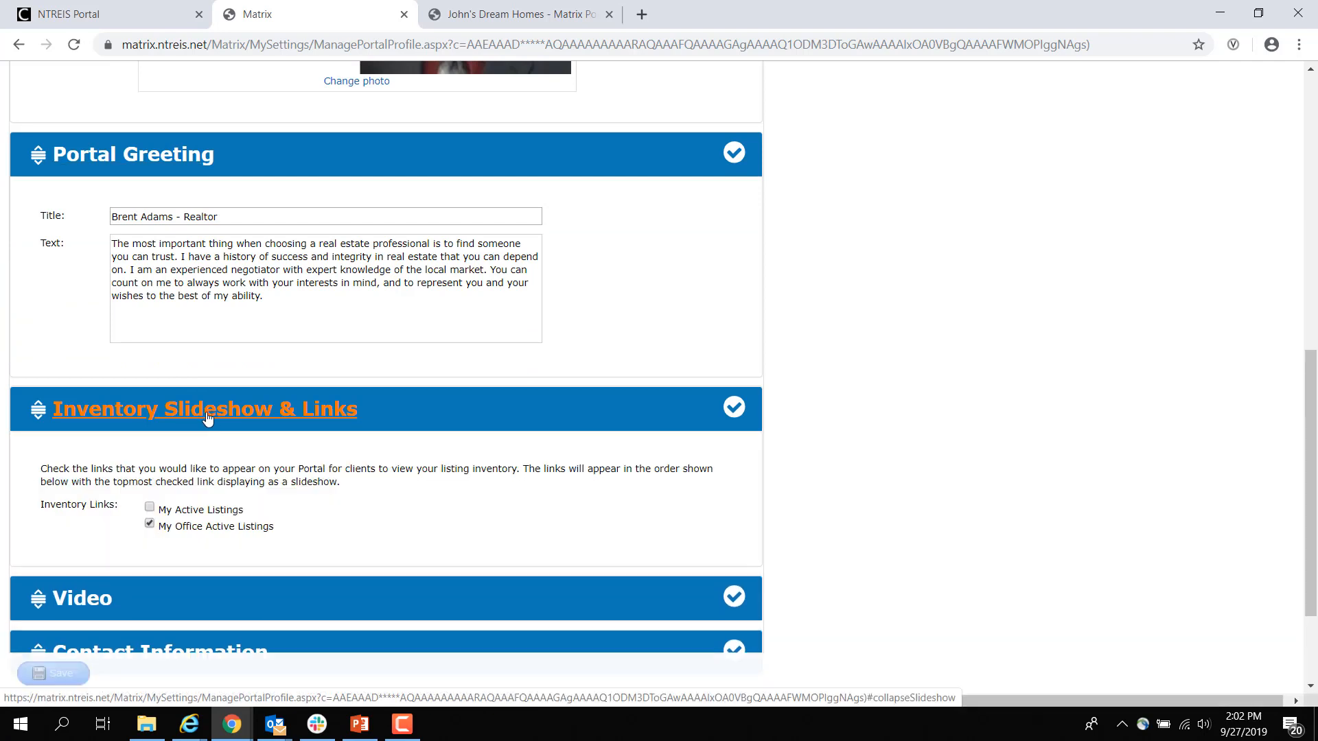
pyautogui.scroll(-2, 185, 411)
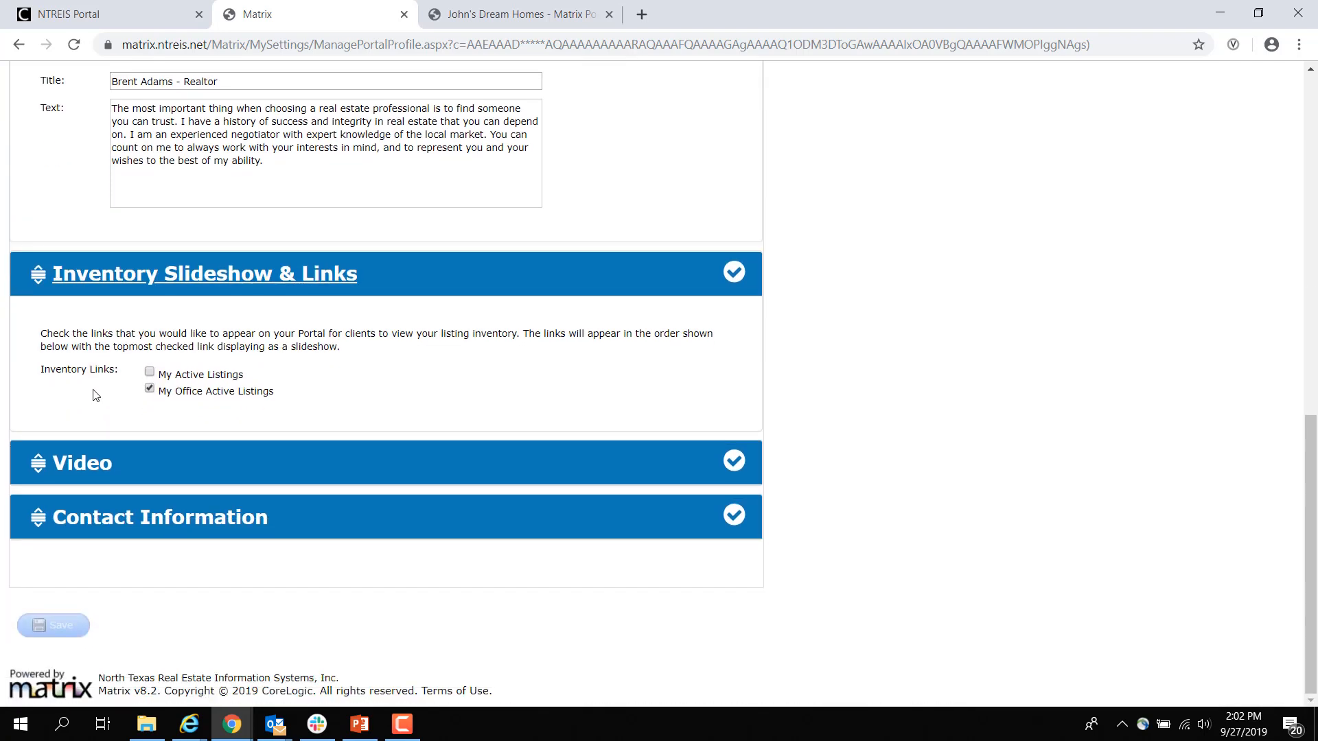
pyautogui.click(61, 464)
pyautogui.scroll(-5, 63, 357)
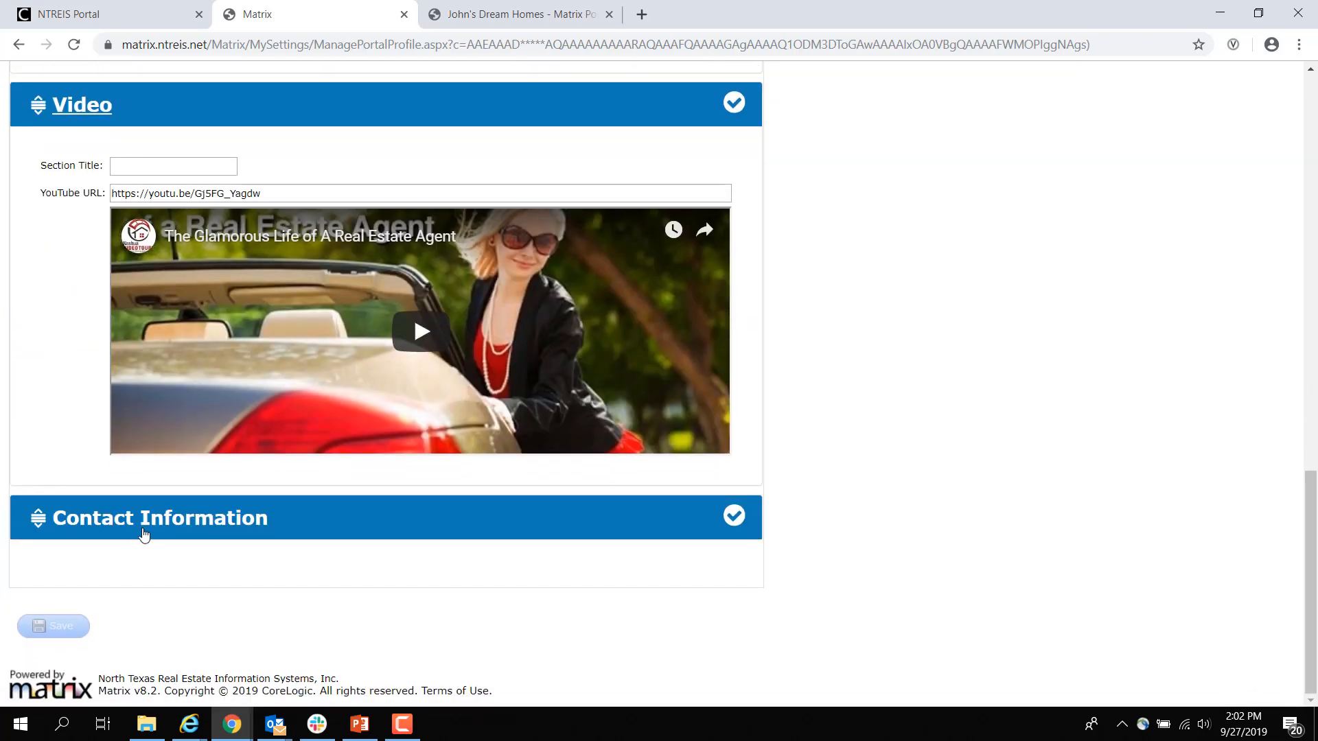
pyautogui.click(144, 521)
pyautogui.scroll(-4, 35, 437)
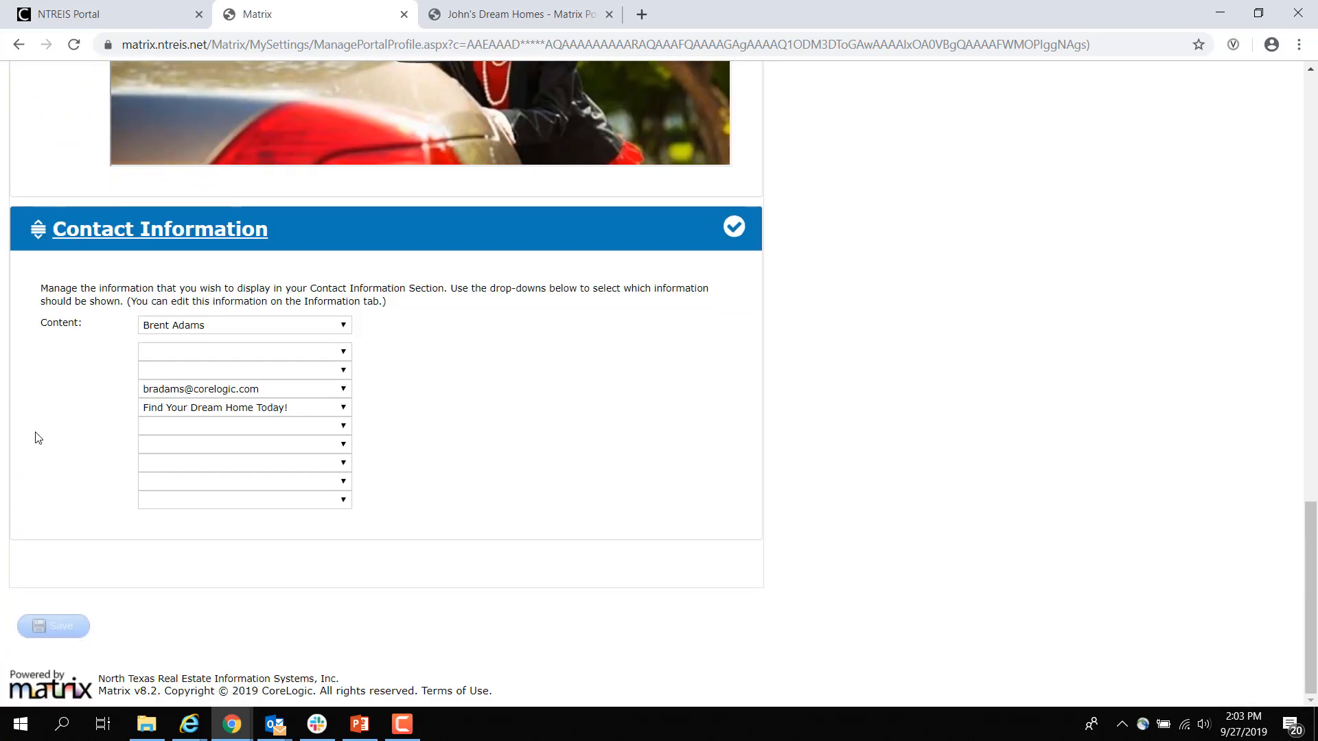
pyautogui.scroll(20, 38, 438)
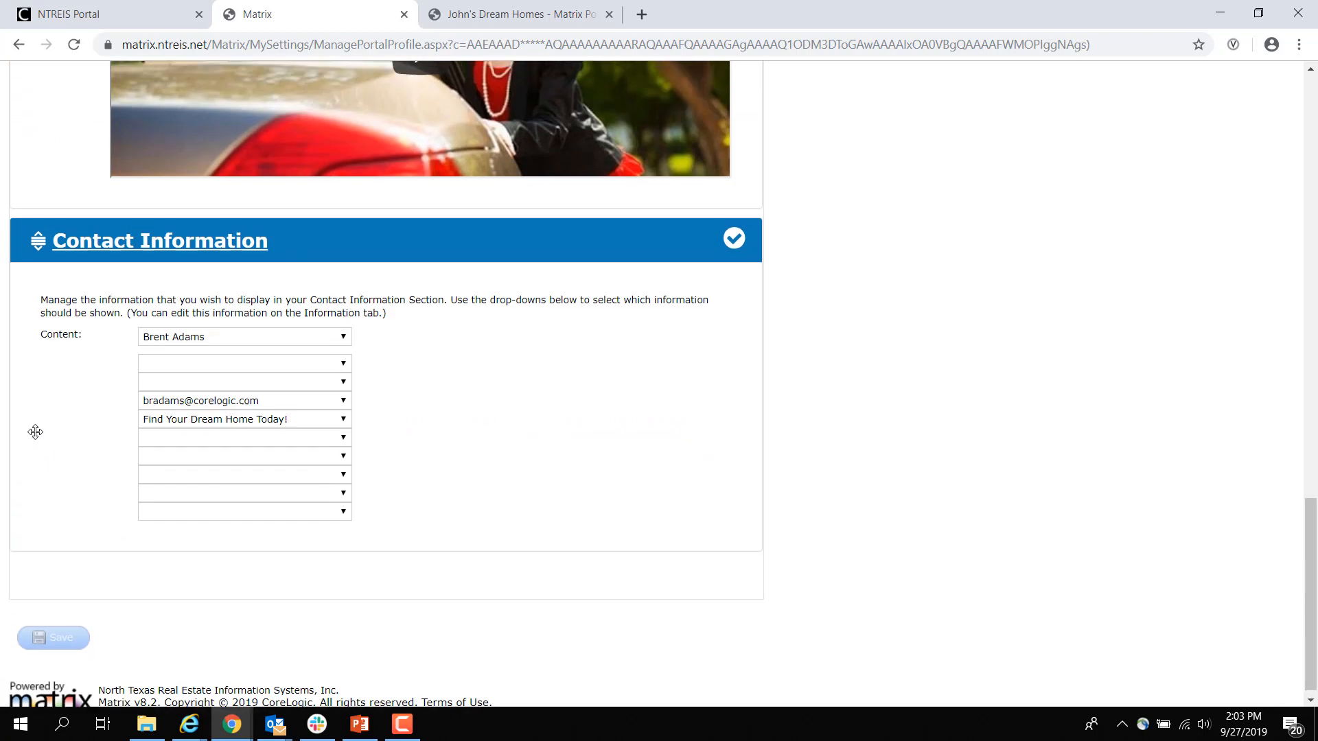
pyautogui.moveTo(284, 89)
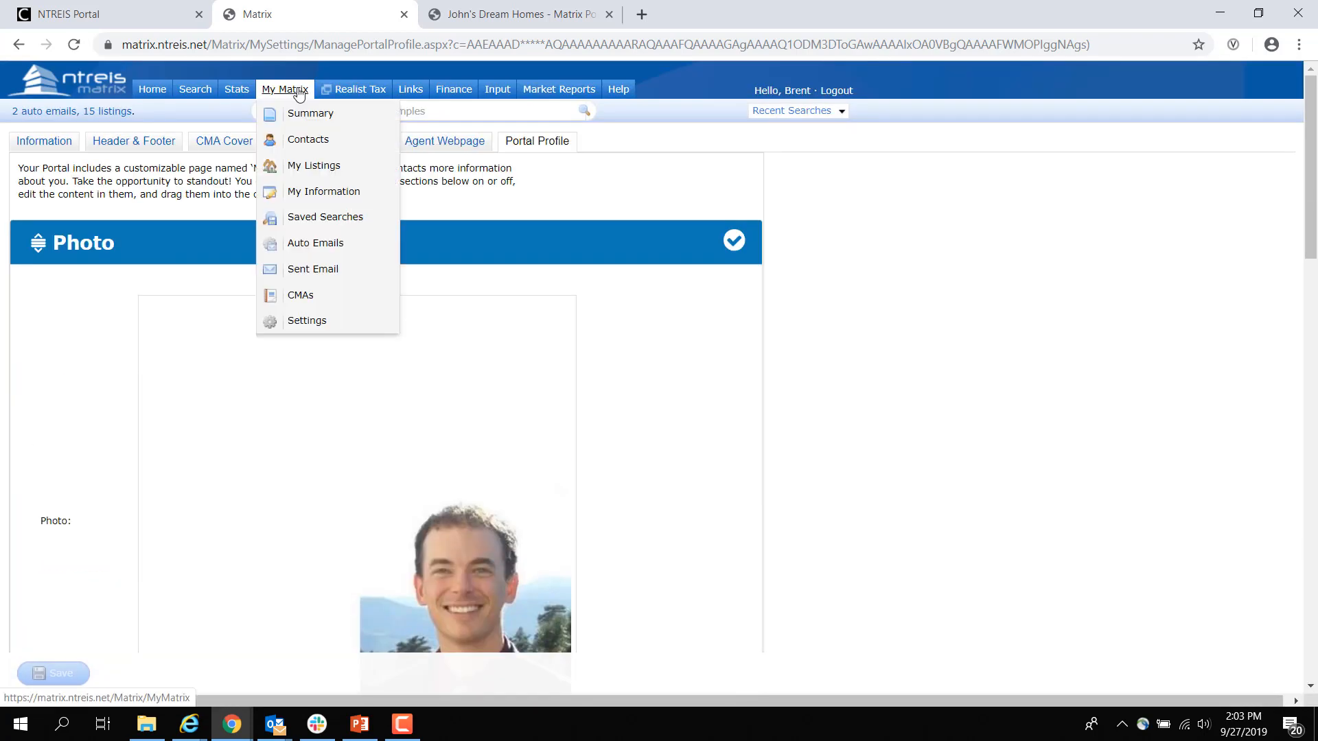
# - Go from the My Matrix Settings overview to the Portal Activity Notification Settings page
pyautogui.click(307, 321)
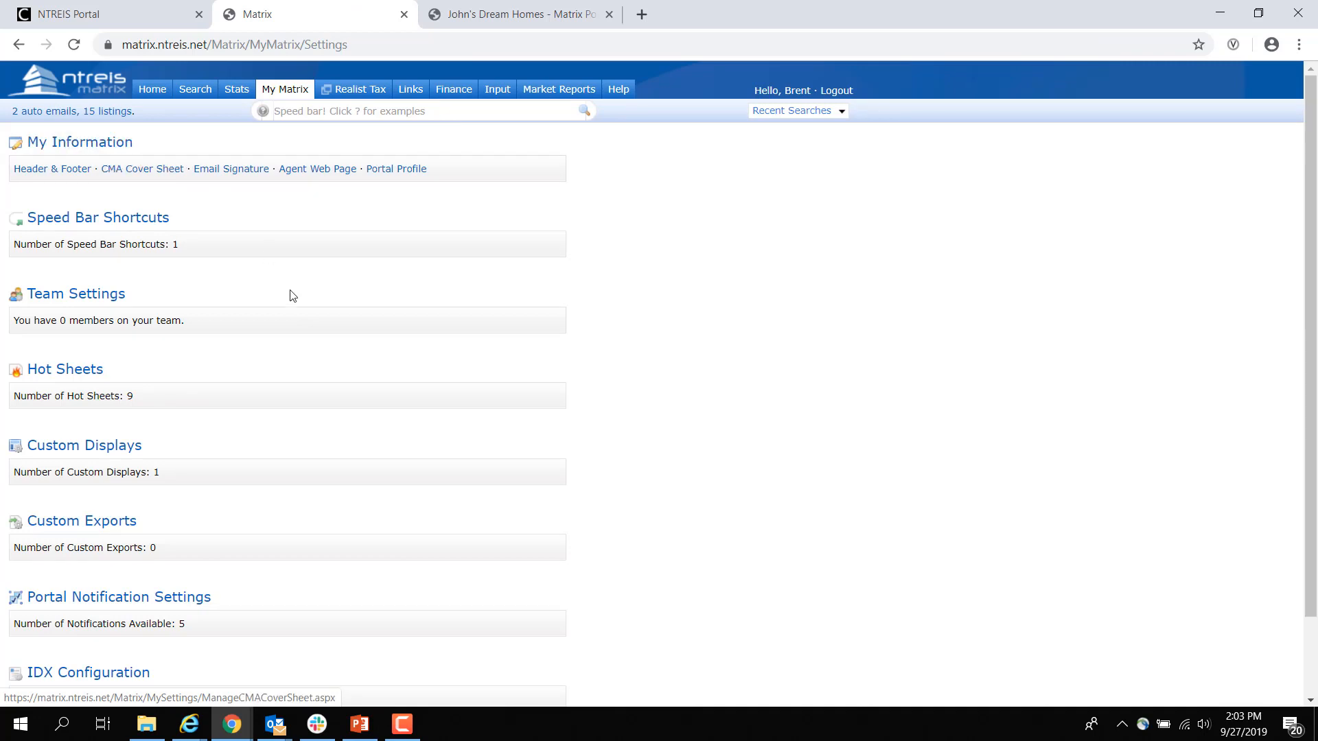
pyautogui.scroll(-2, 194, 341)
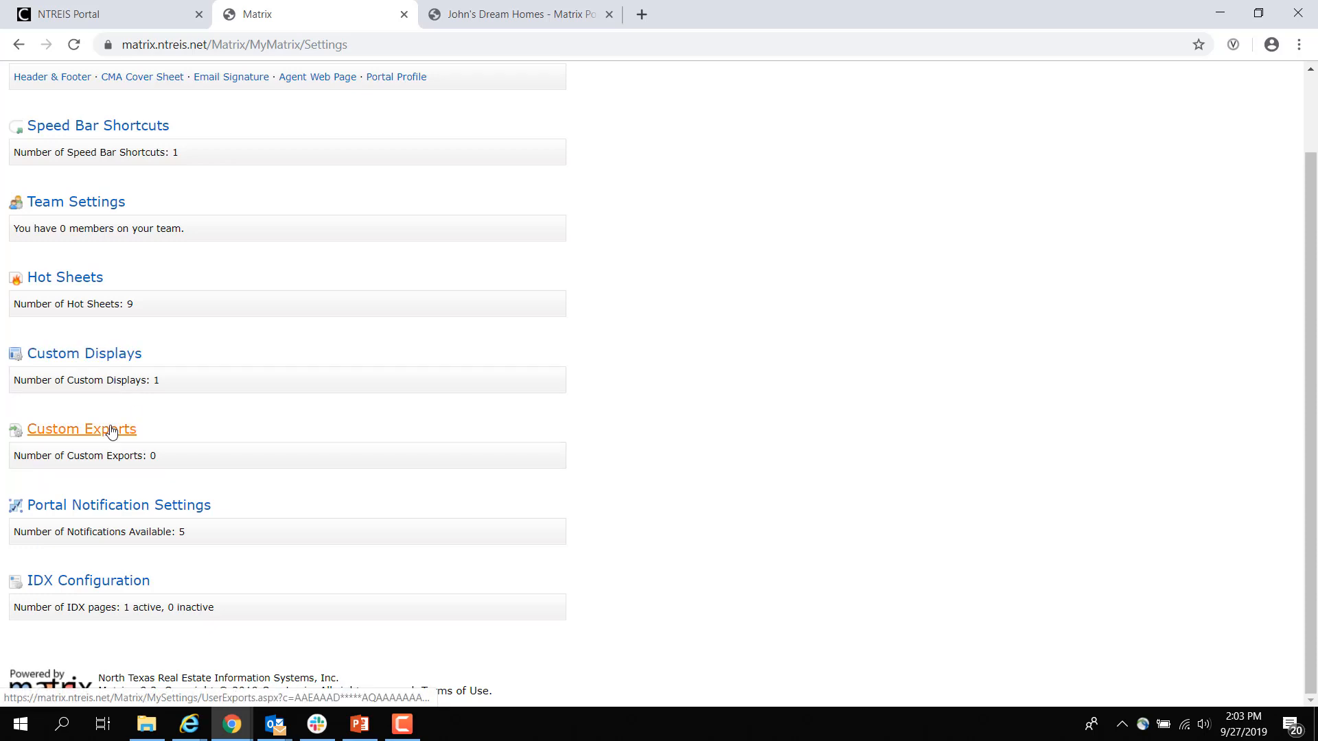
pyautogui.click(131, 507)
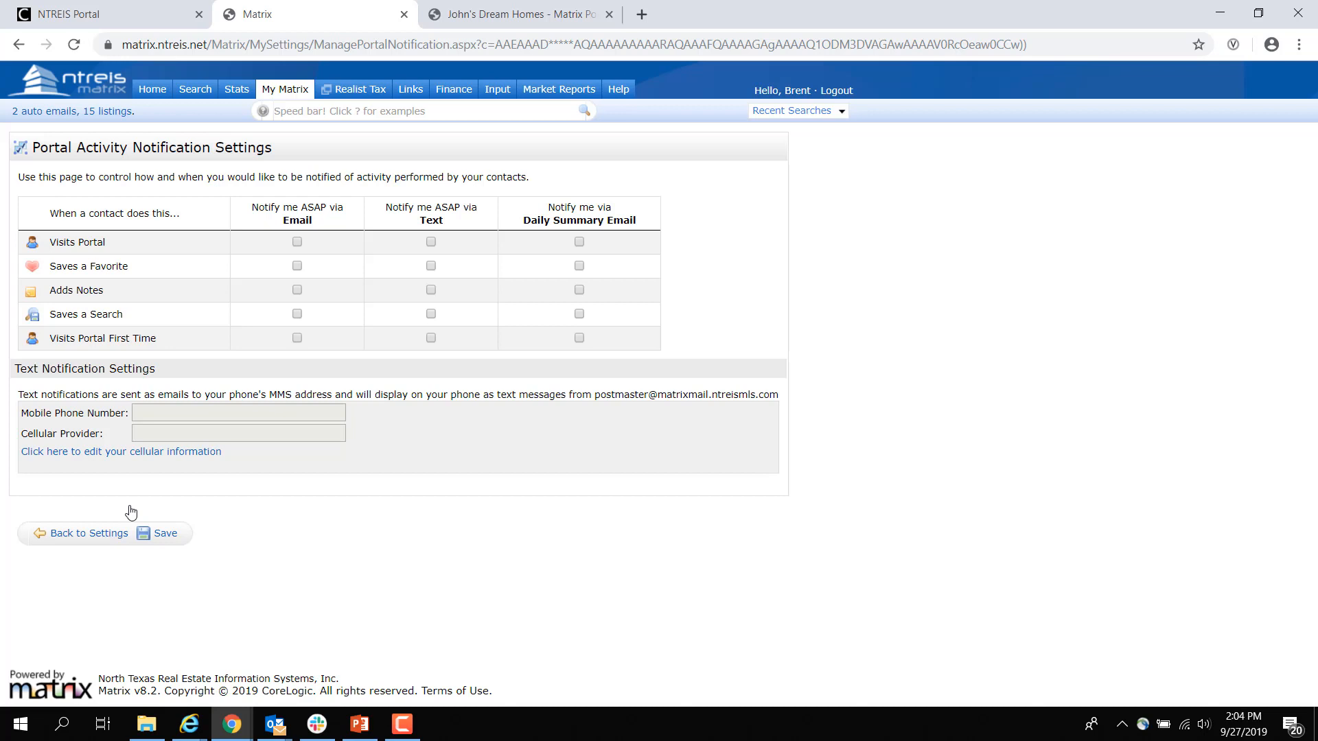
# - Turn on Email and Text notifications for when a contact visits the portal
pyautogui.click(297, 242)
pyautogui.click(431, 242)
# - Start a new Residential listing from the Input page
pyautogui.click(497, 90)
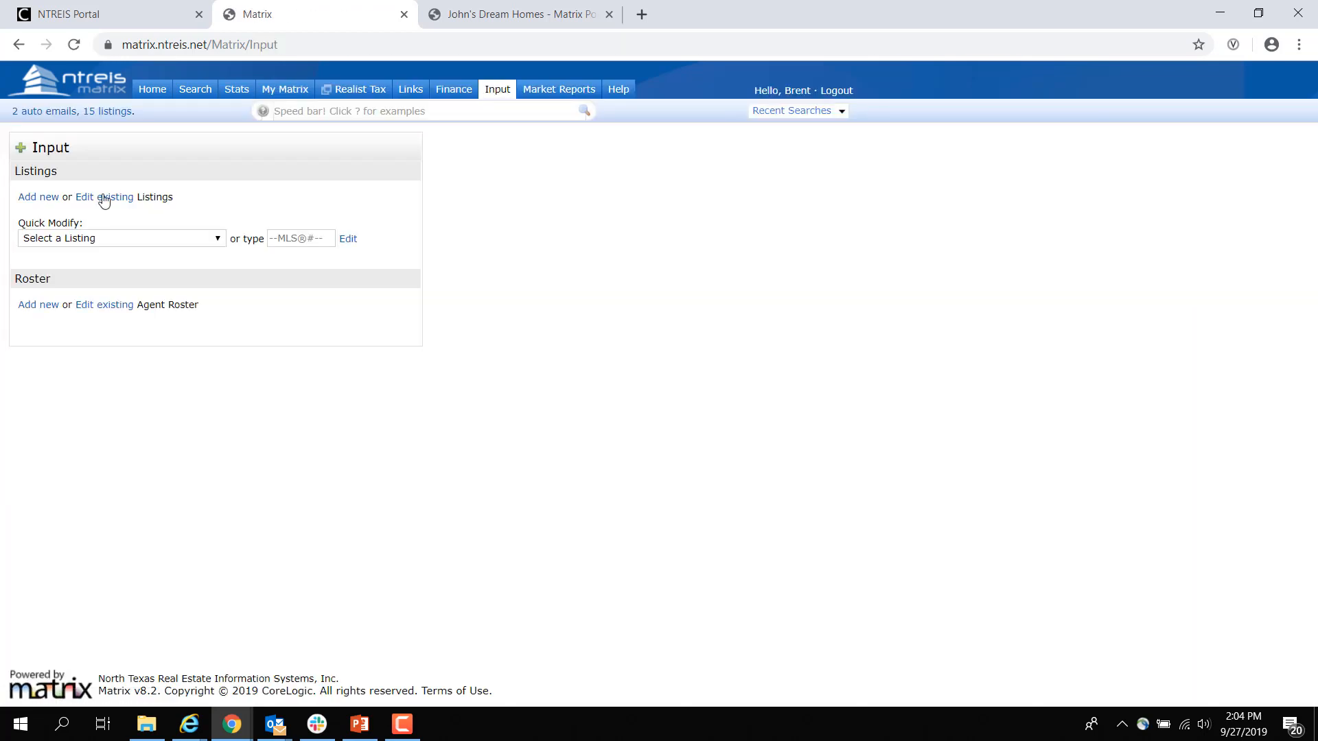
pyautogui.click(46, 200)
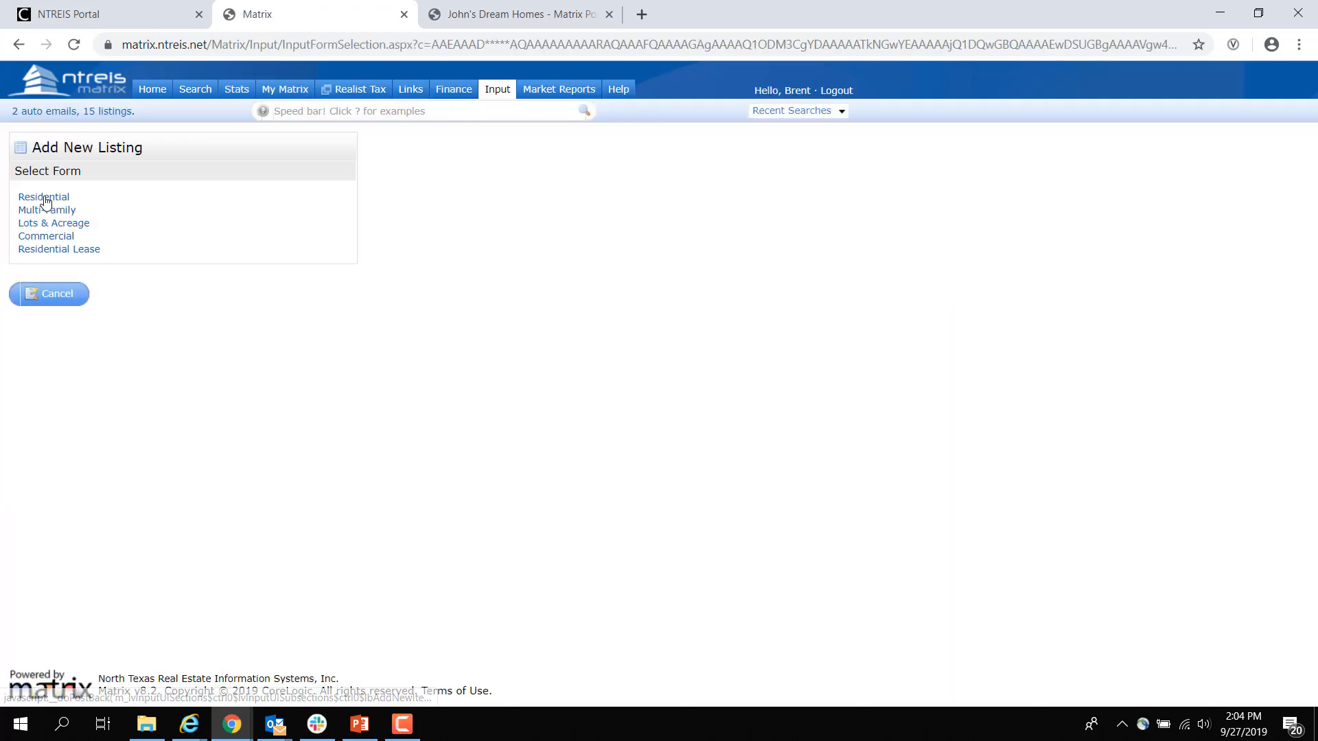
pyautogui.click(46, 200)
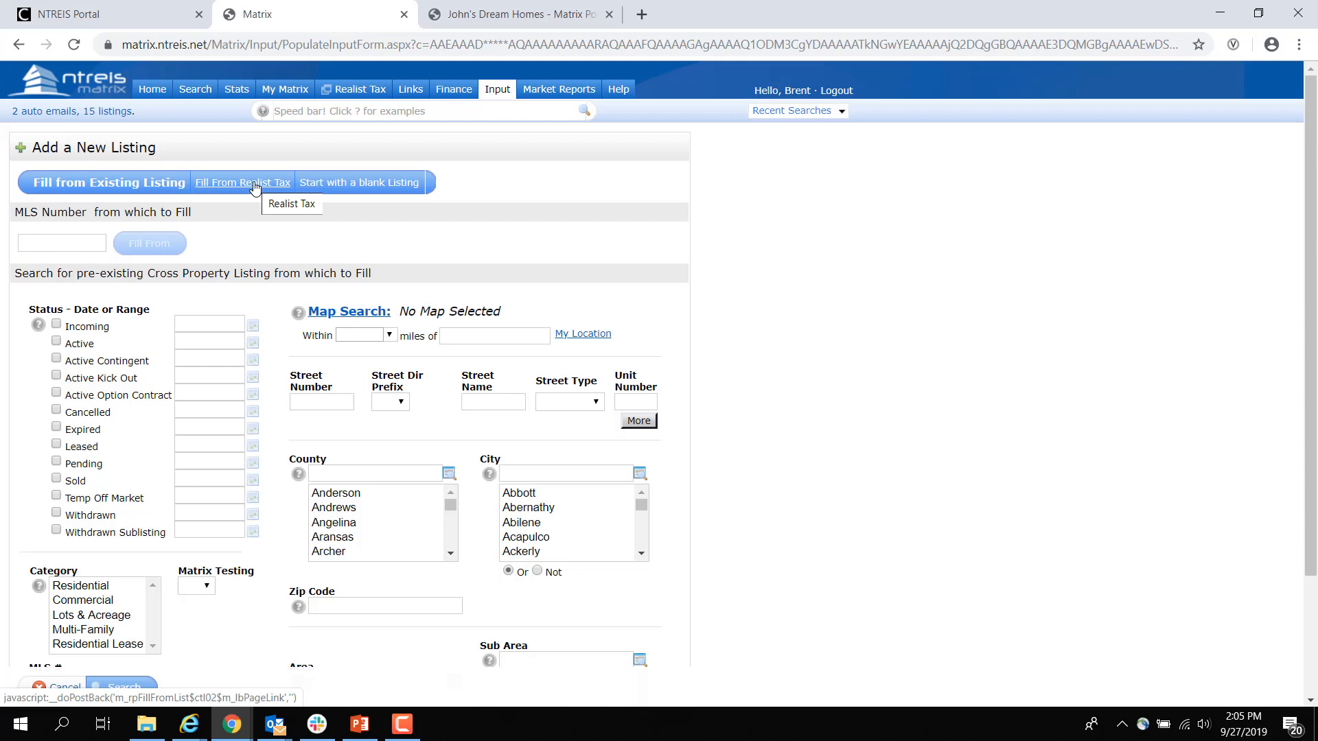
# - Prefill the listing from the Collin County tax record with Tax ID 36909
pyautogui.click(254, 184)
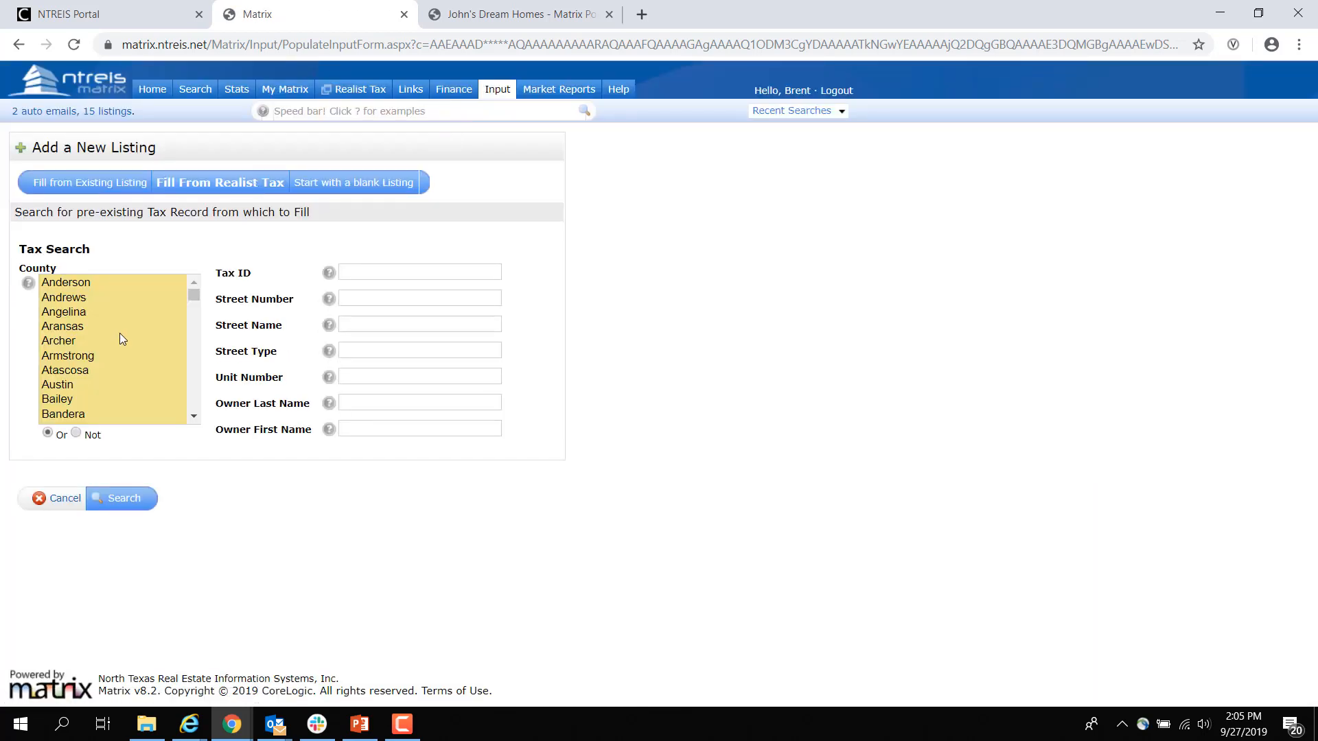
pyautogui.scroll(-6, 119, 332)
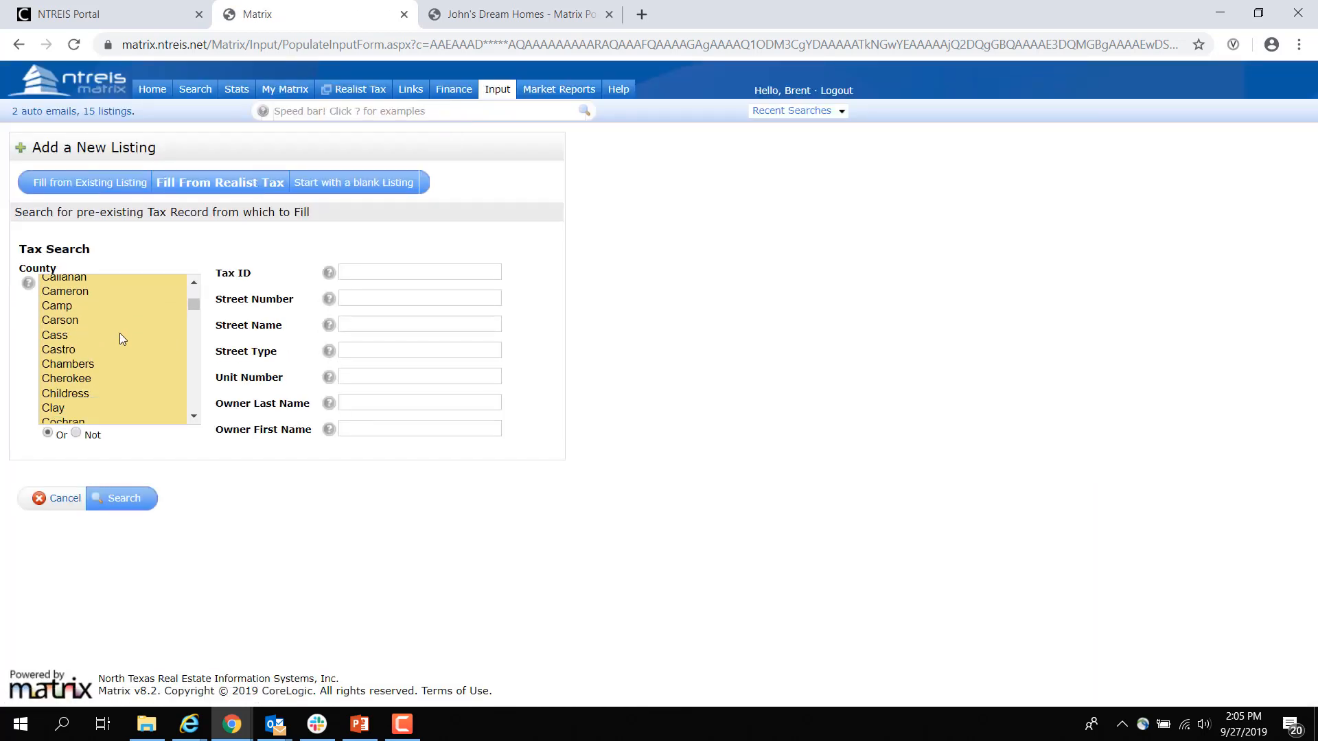
pyautogui.scroll(-4, 120, 332)
pyautogui.click(67, 295)
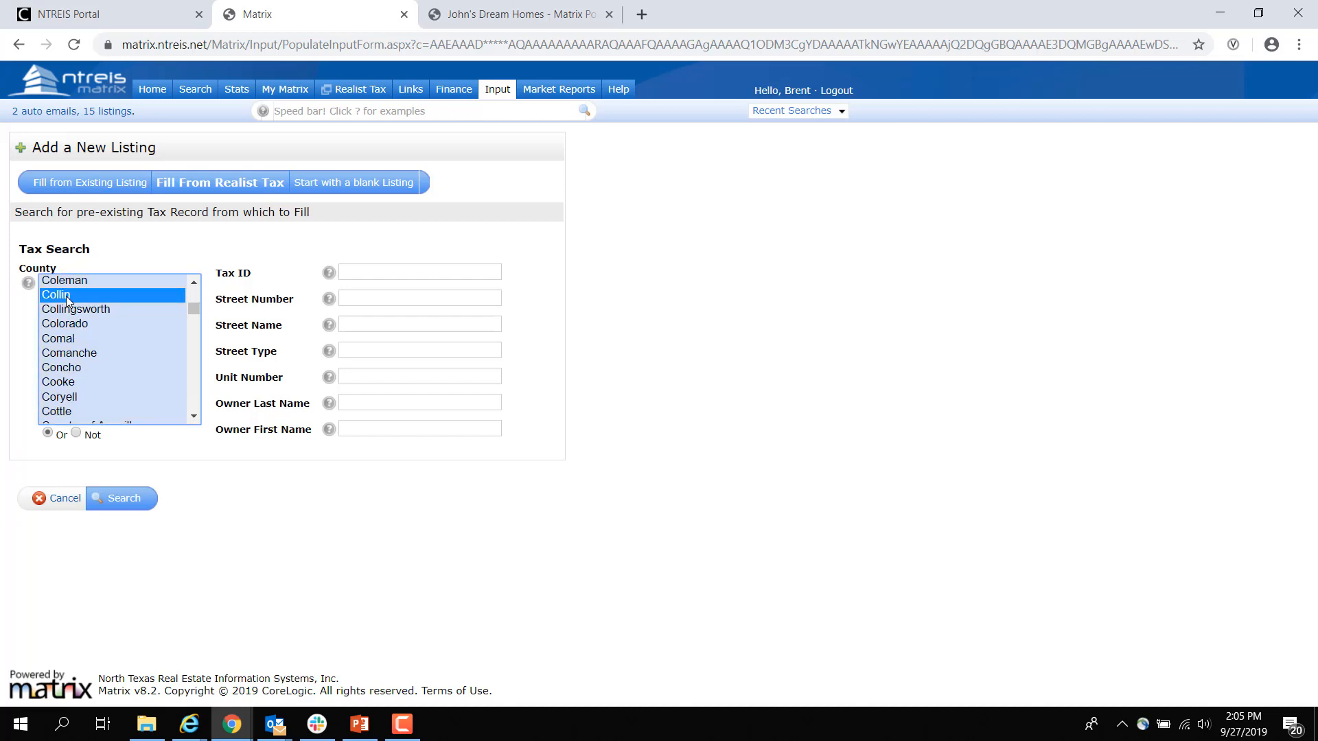
pyautogui.click(349, 273)
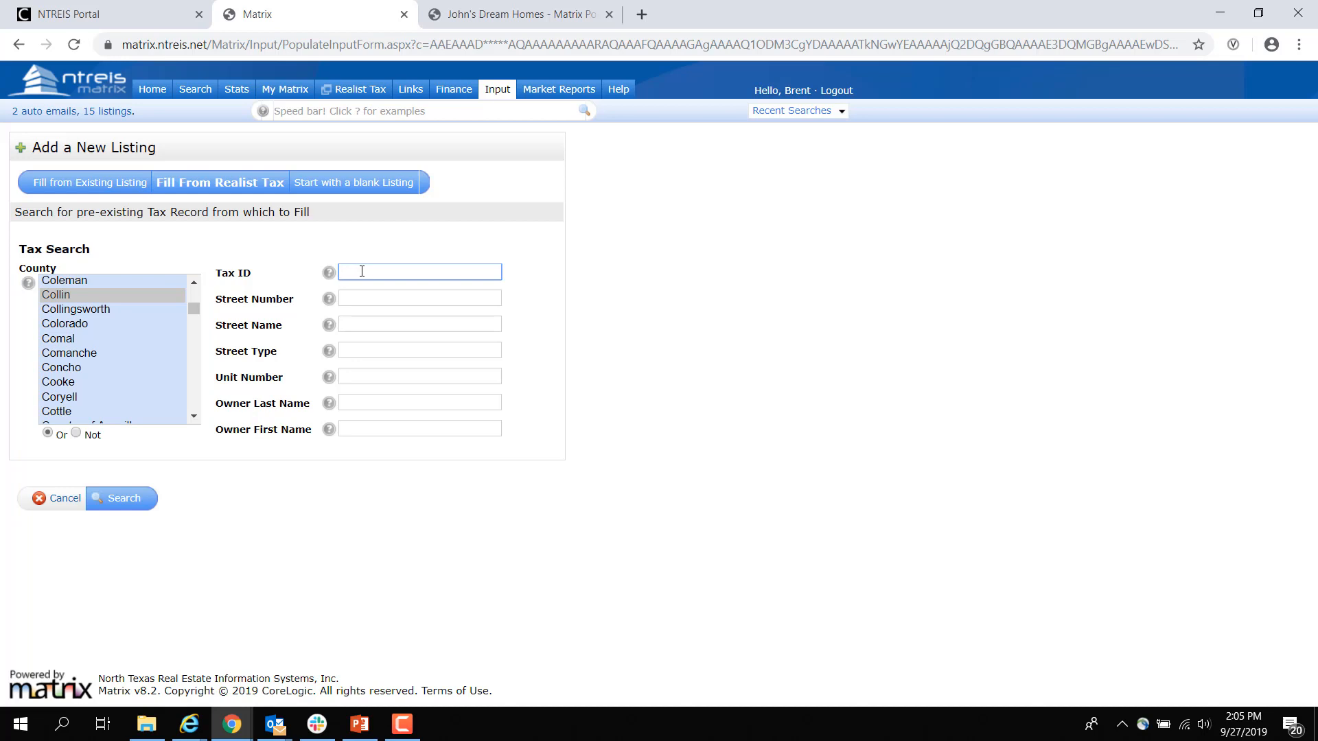
pyautogui.write('36909')
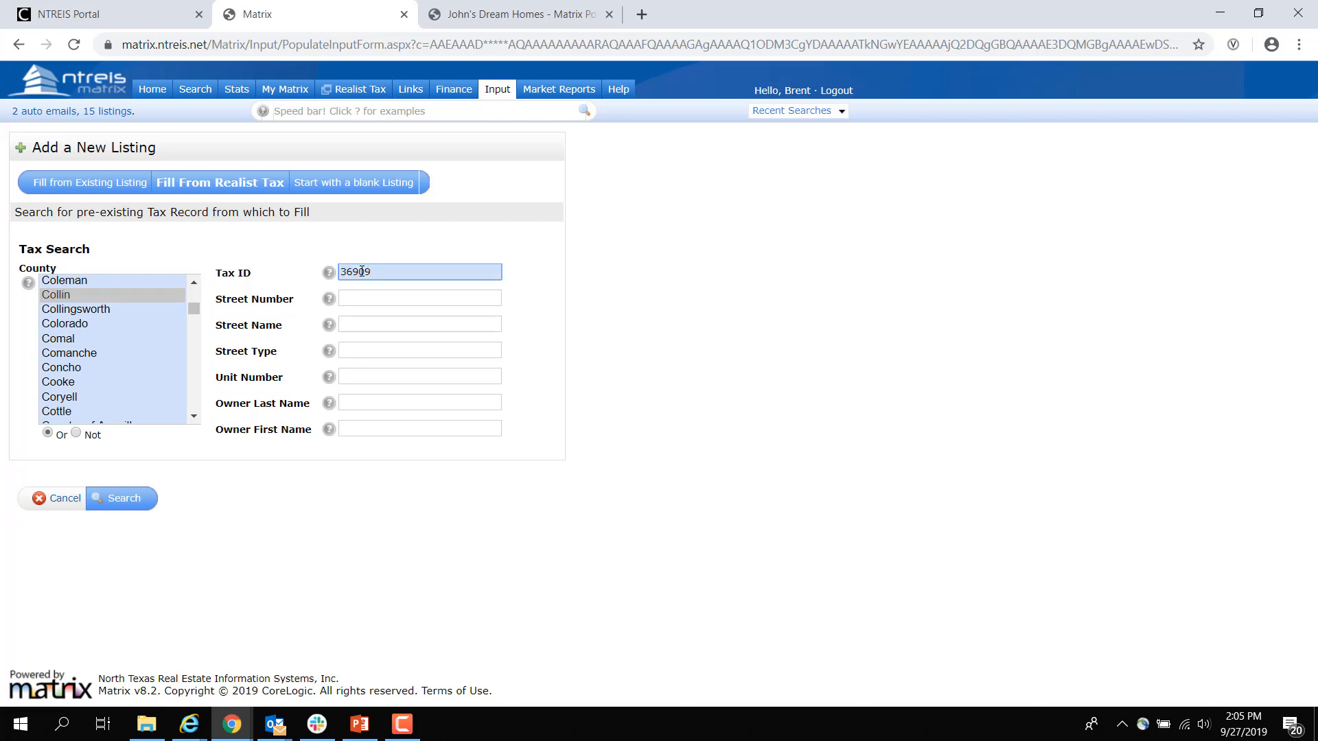
pyautogui.click(131, 505)
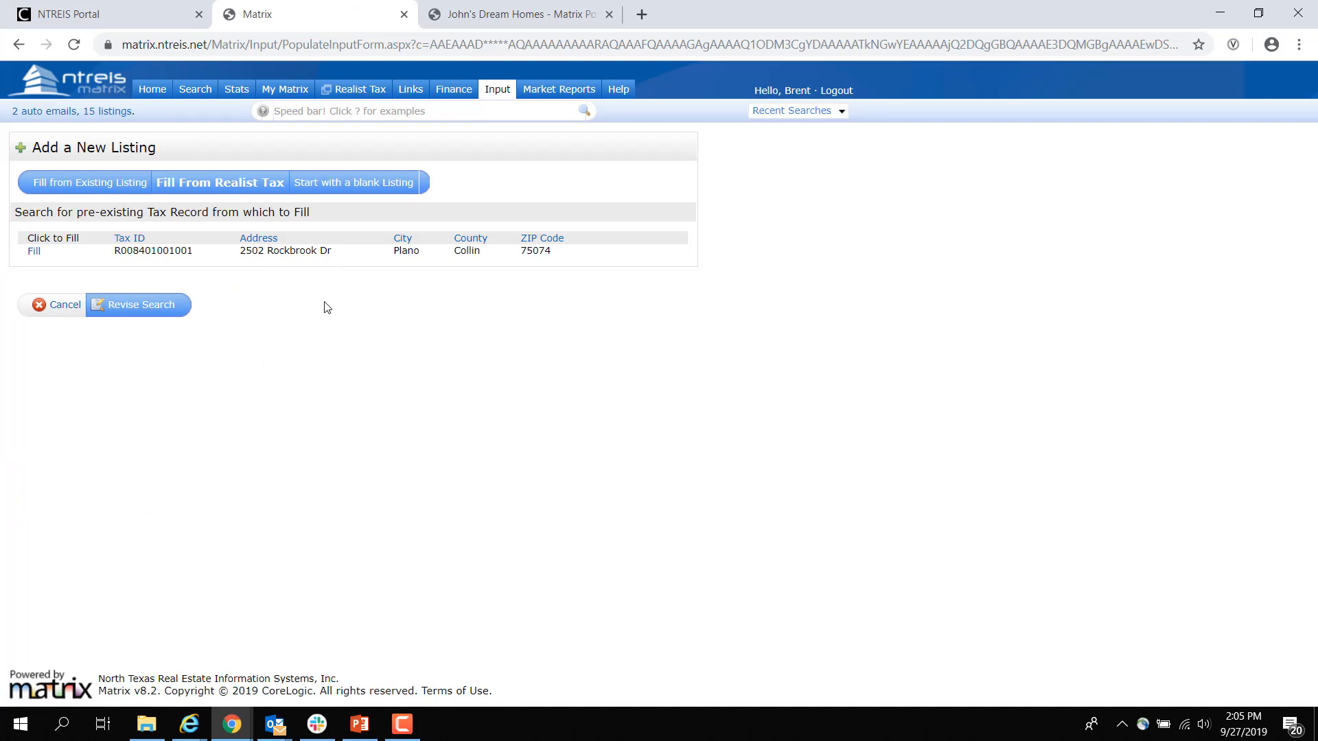
pyautogui.click(33, 253)
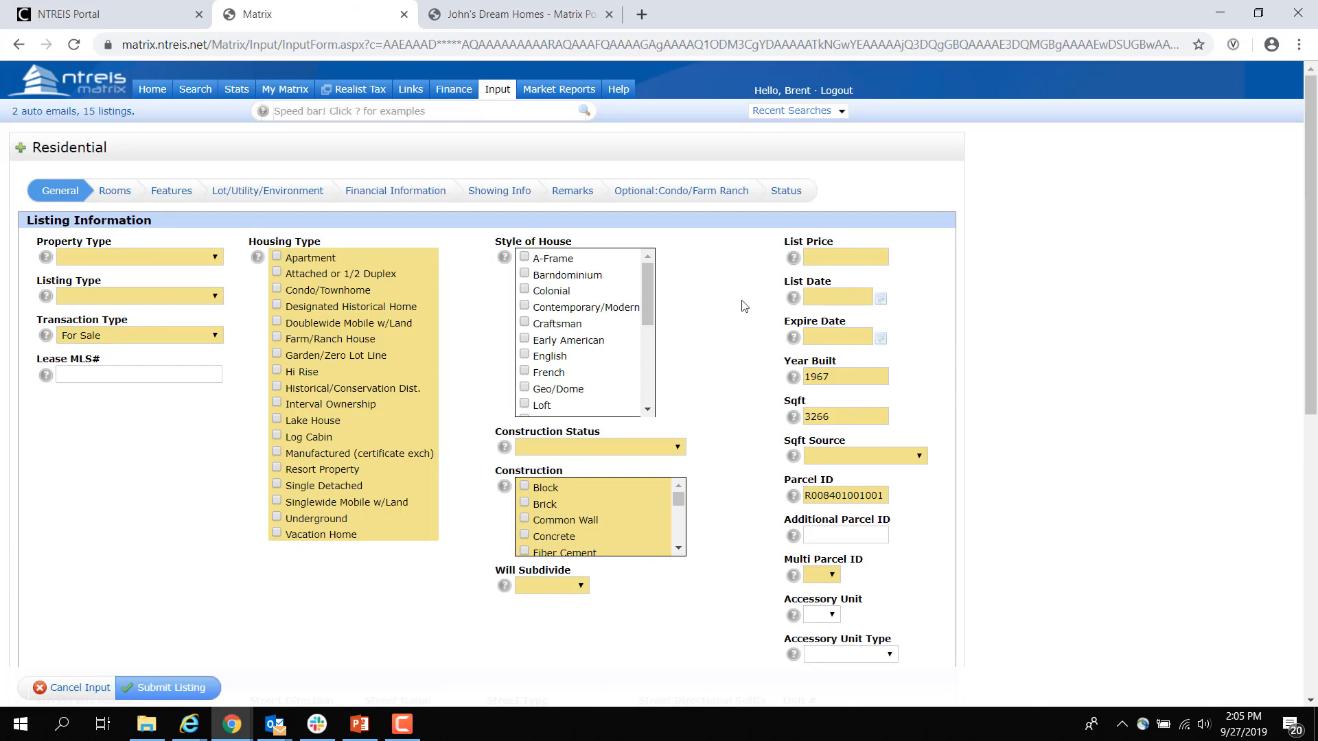
# - Check the imported year built, square footage, parcel ID and street name values
pyautogui.scroll(-3, 745, 306)
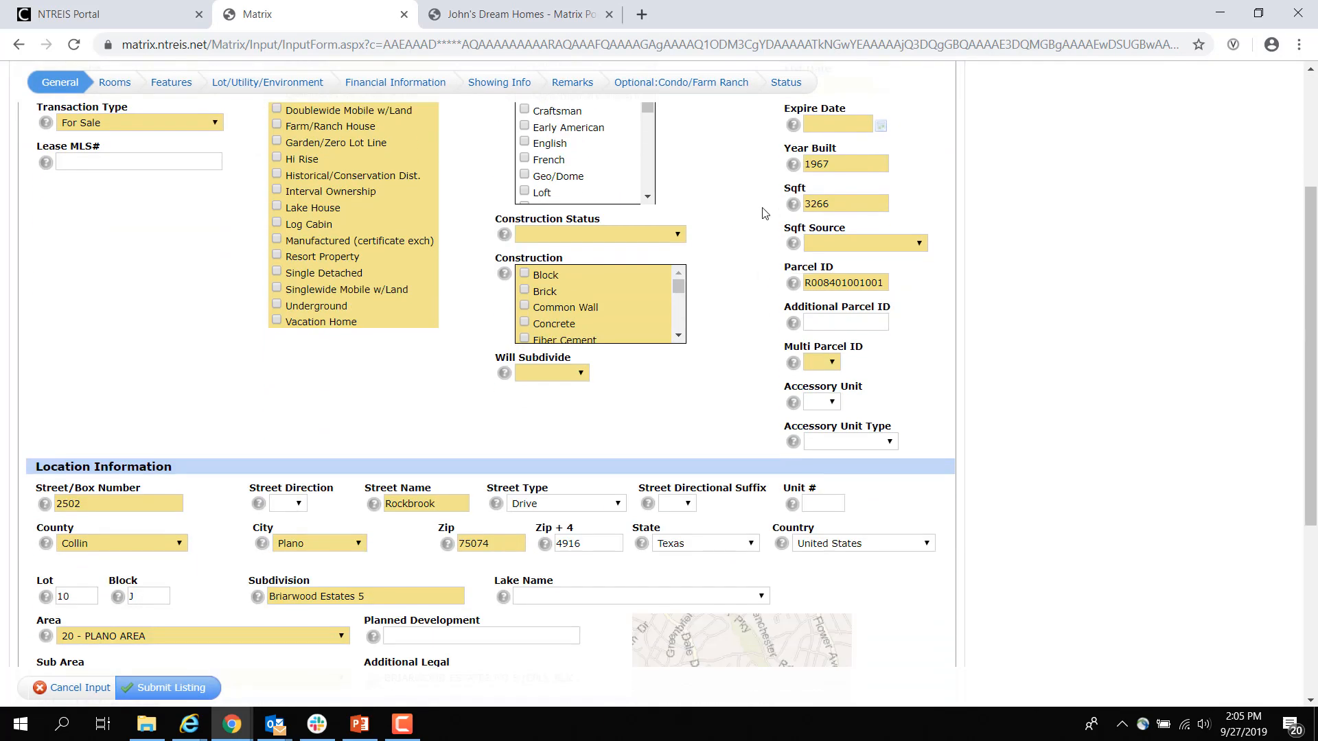
pyautogui.click(835, 165)
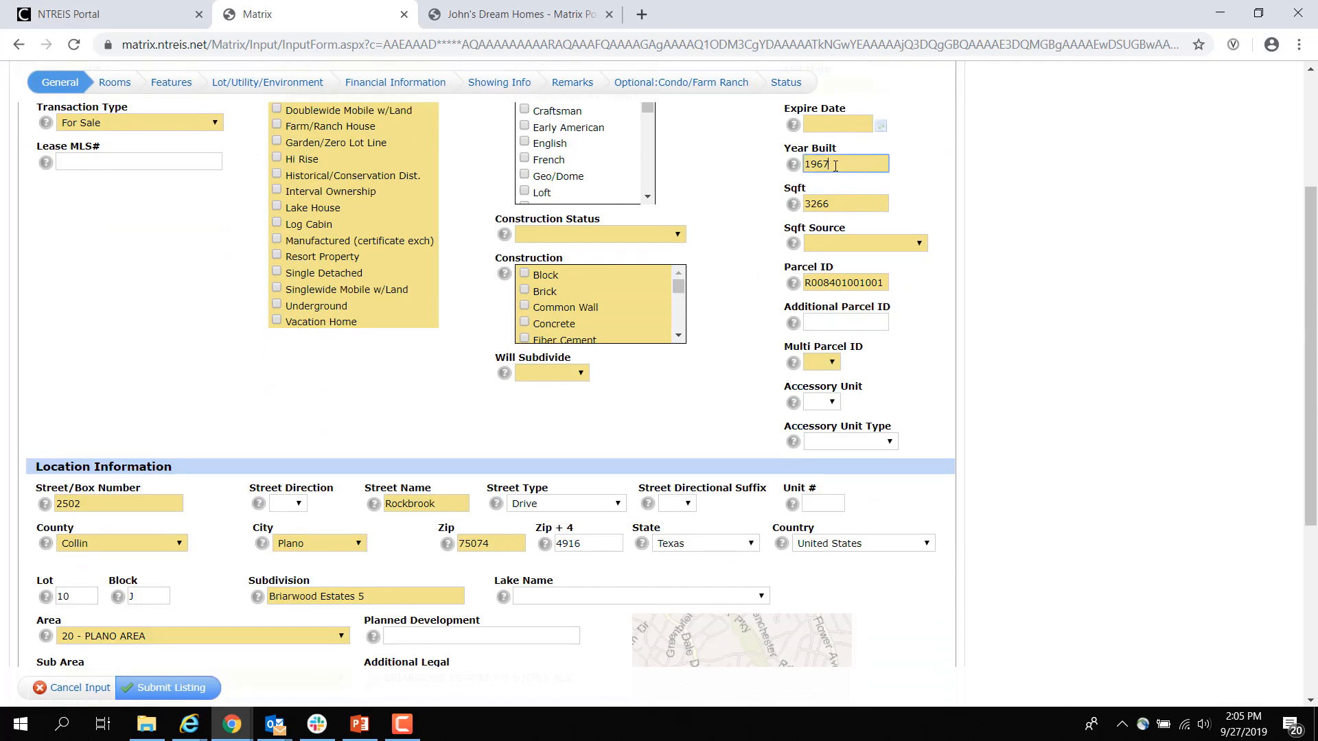
pyautogui.click(843, 205)
pyautogui.click(849, 282)
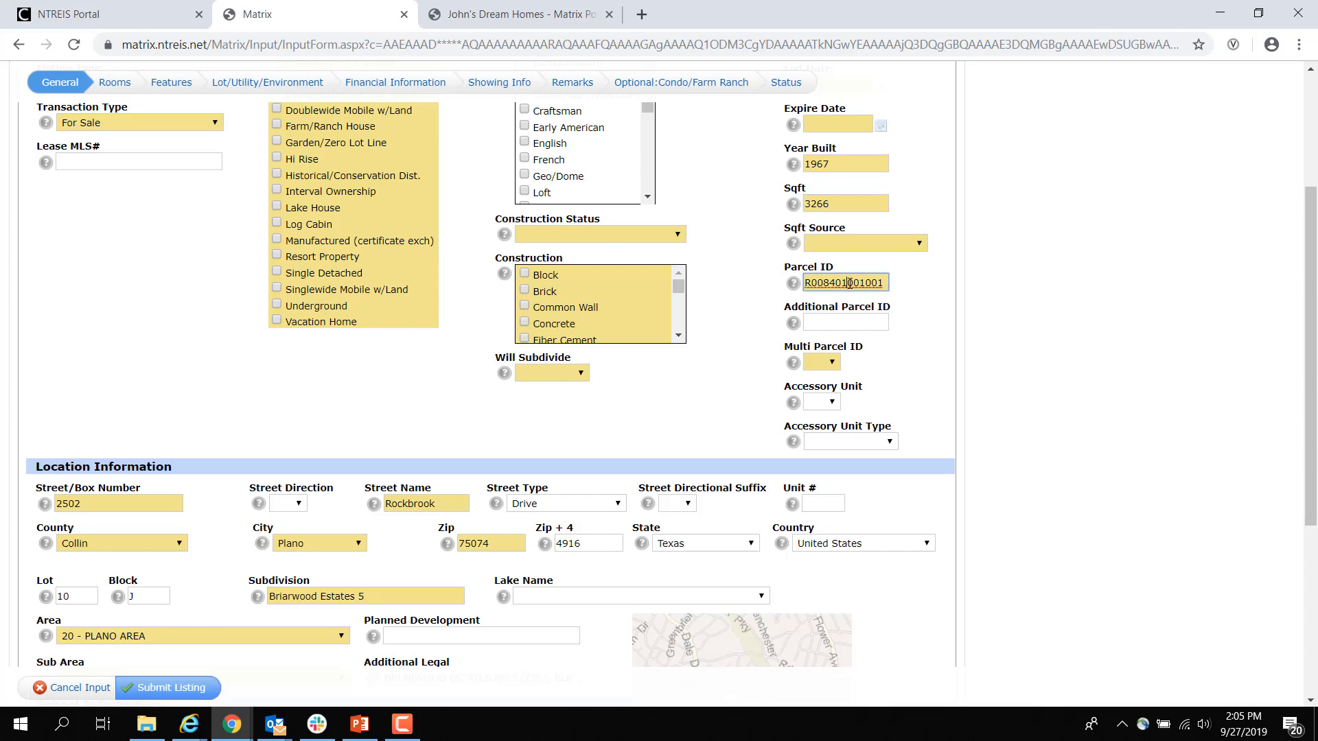
pyautogui.click(449, 505)
pyautogui.scroll(3, 116, 385)
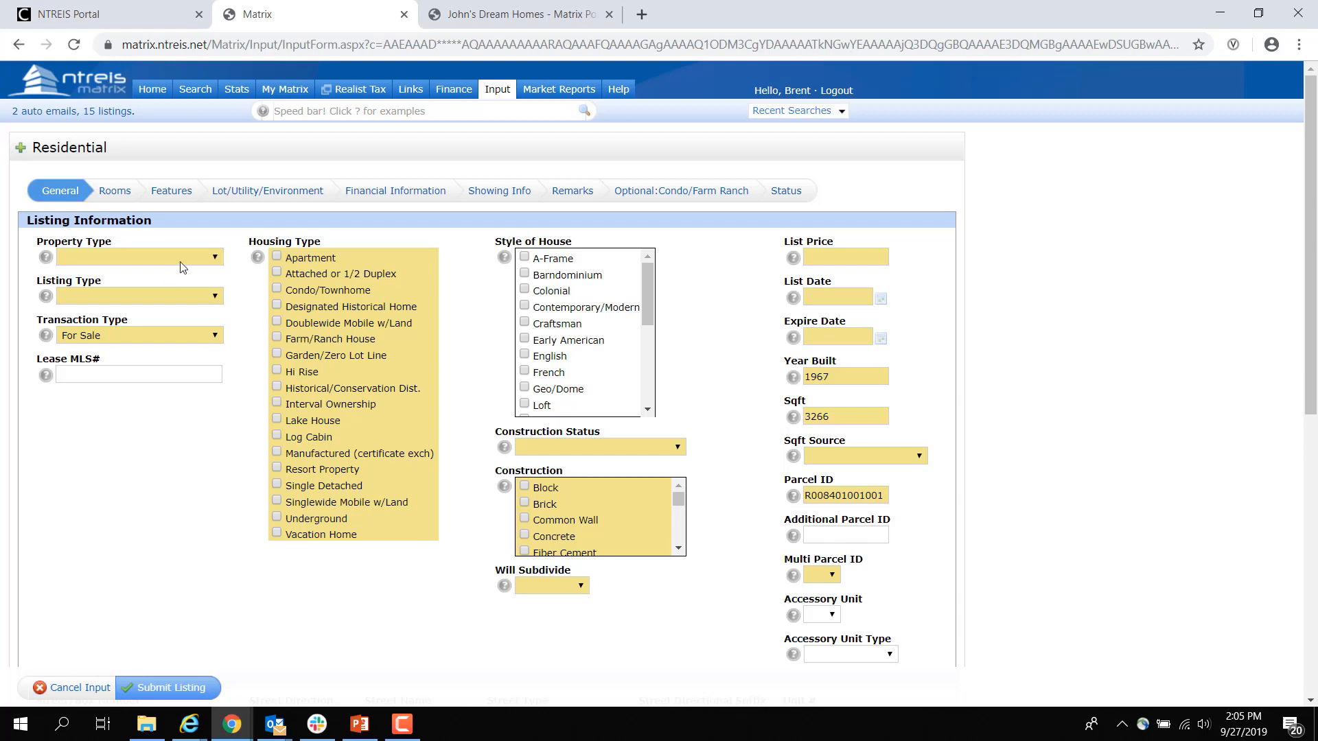
# - Set RES-Single Family, EA with Reservations, For Sale/Lease, and check Farm/Ranch House
pyautogui.click(218, 258)
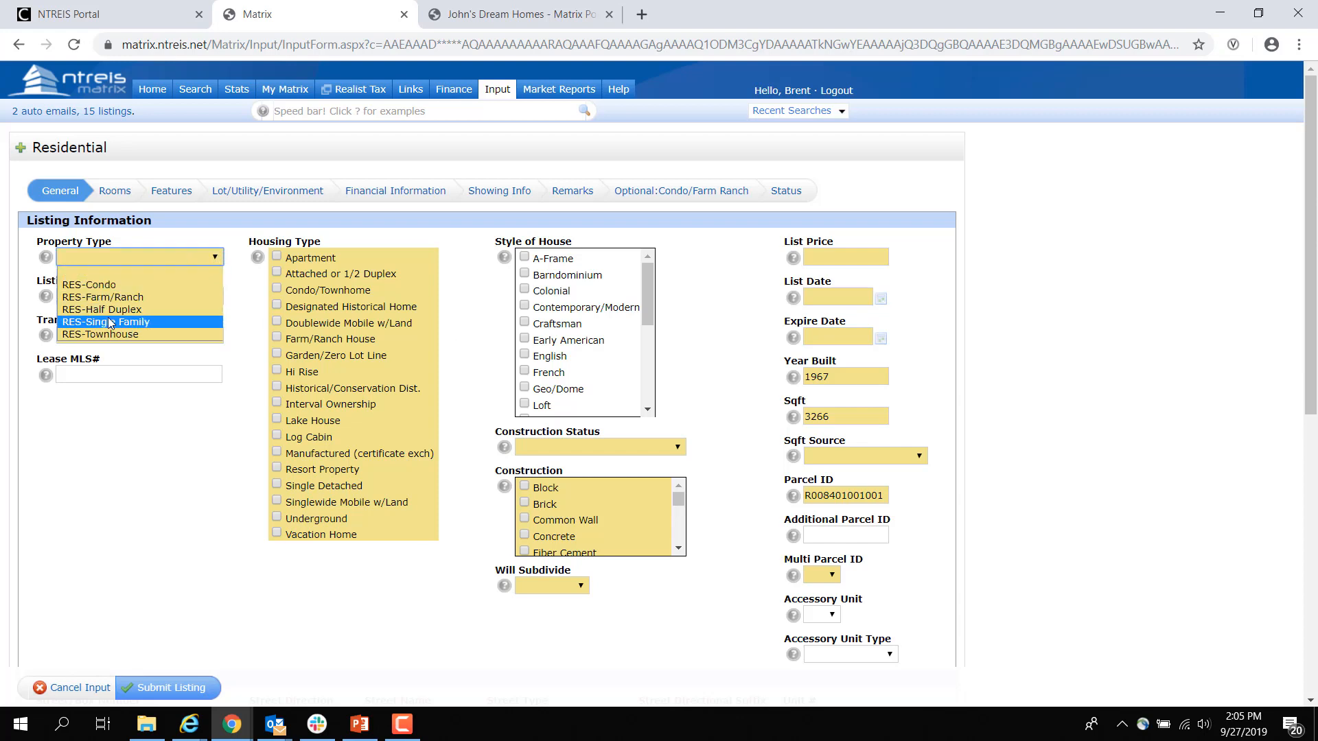
pyautogui.click(164, 318)
pyautogui.click(218, 297)
pyautogui.click(121, 339)
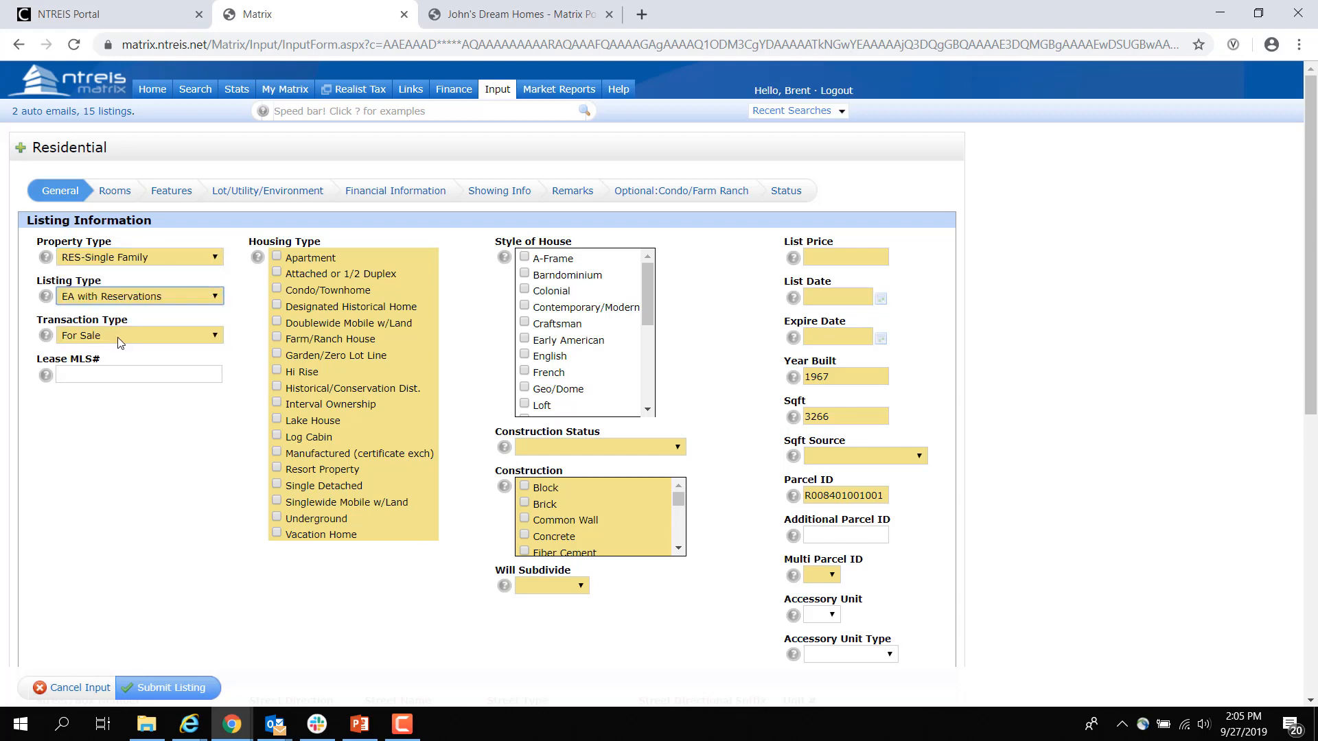
pyautogui.click(215, 336)
pyautogui.click(126, 365)
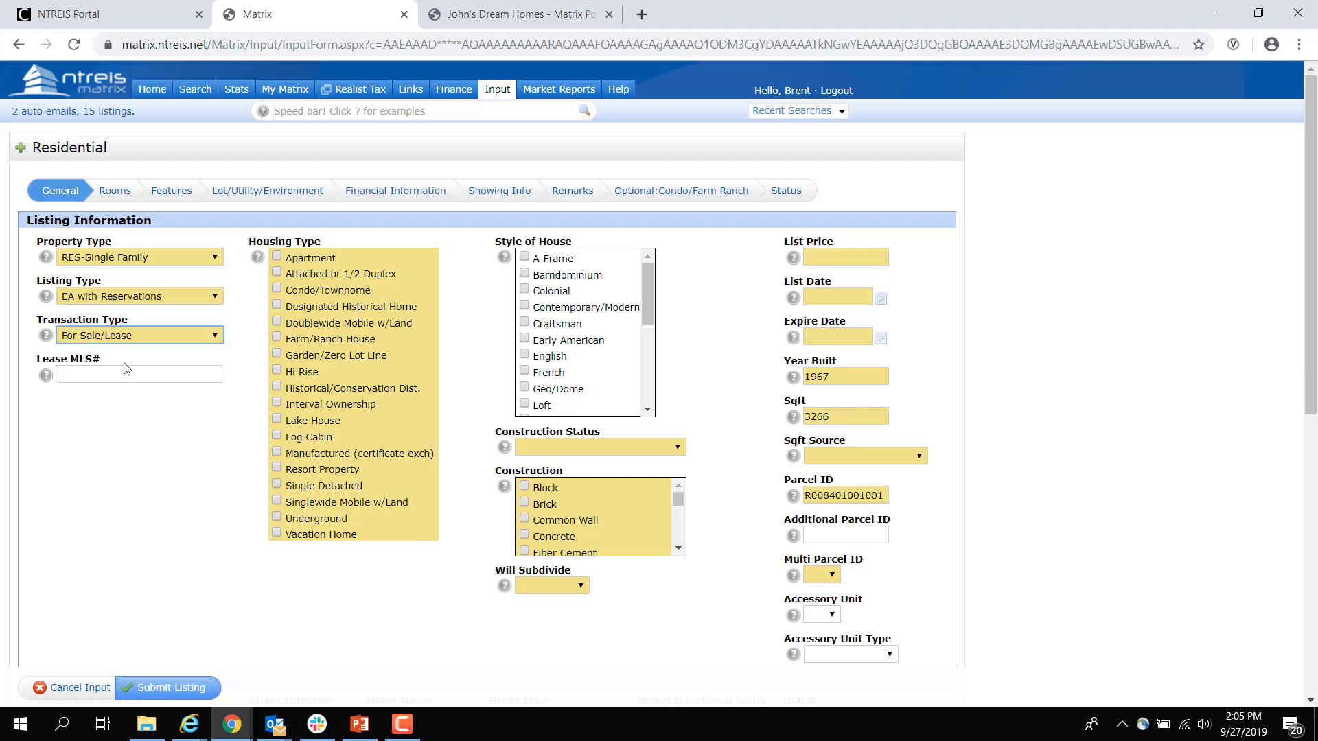
pyautogui.click(276, 337)
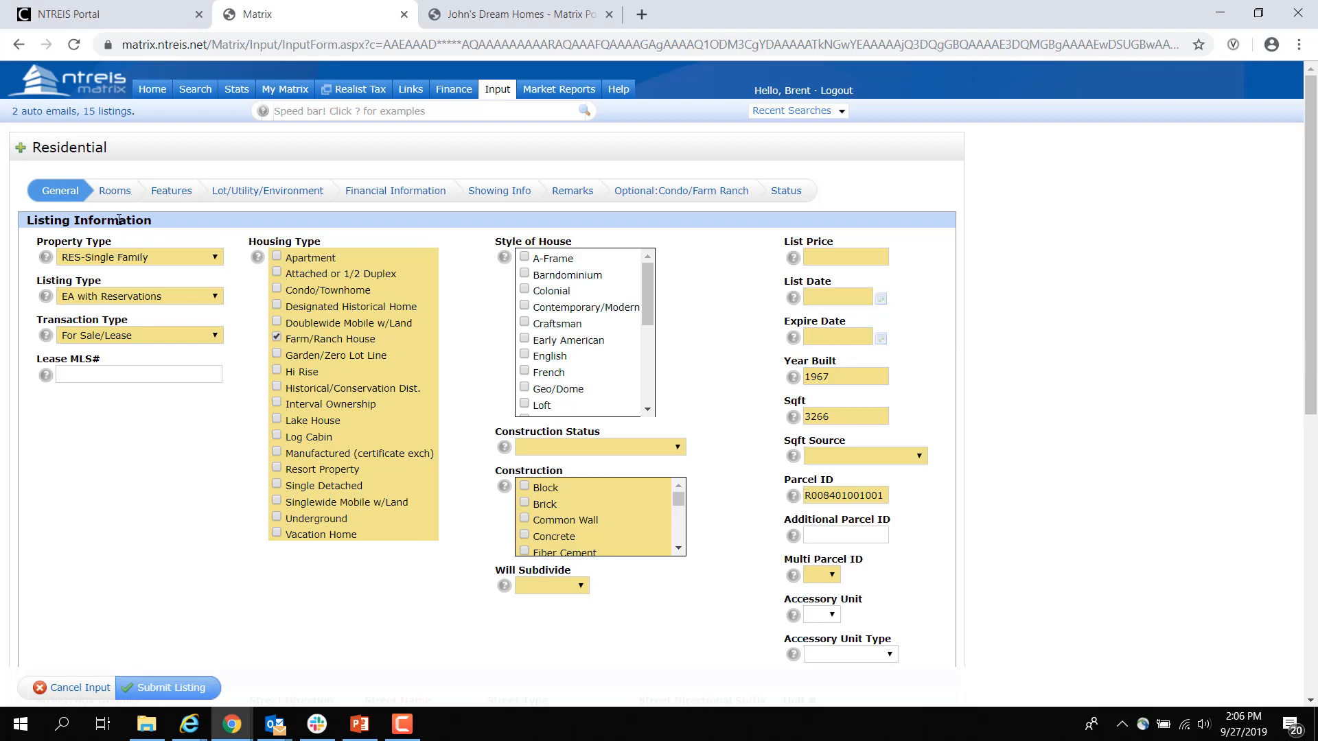
# - On Rooms, enter 1 bedroom, make the first room a Living Room, and add two more room entries
pyautogui.click(120, 194)
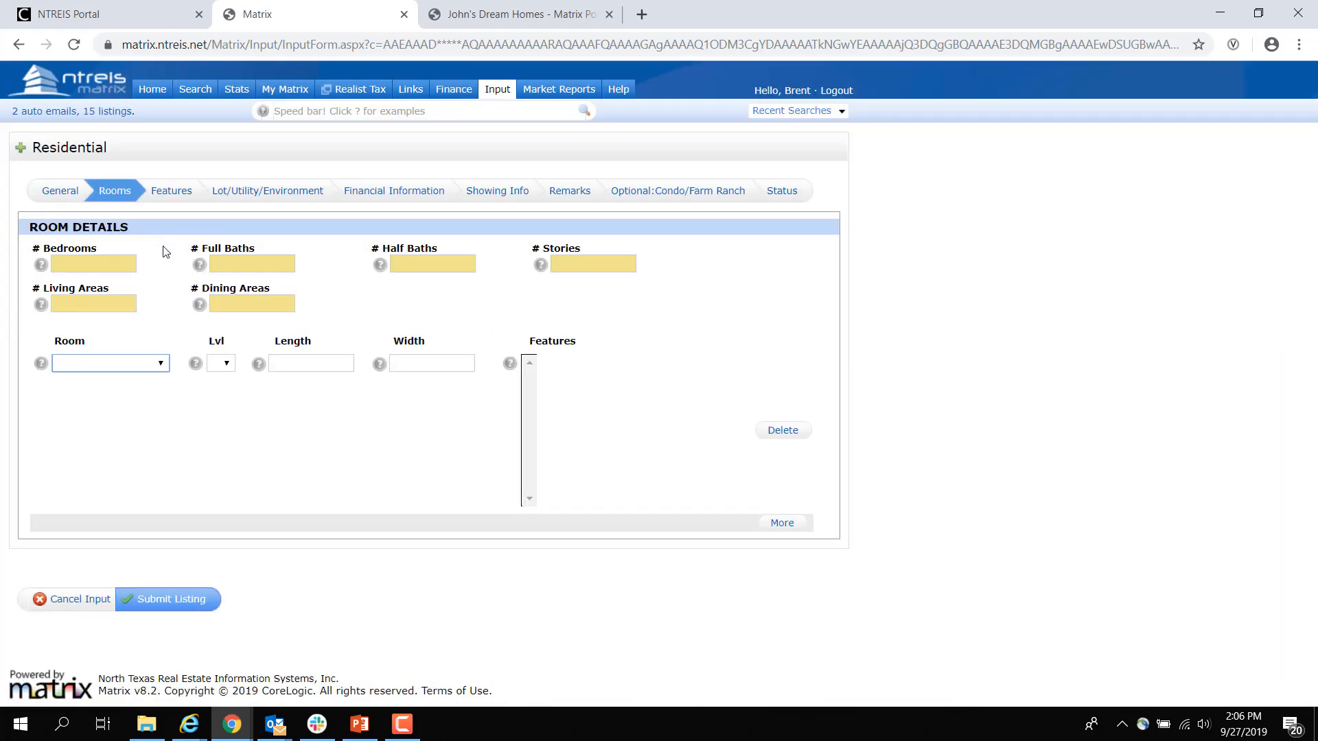
pyautogui.click(111, 263)
pyautogui.write('1')
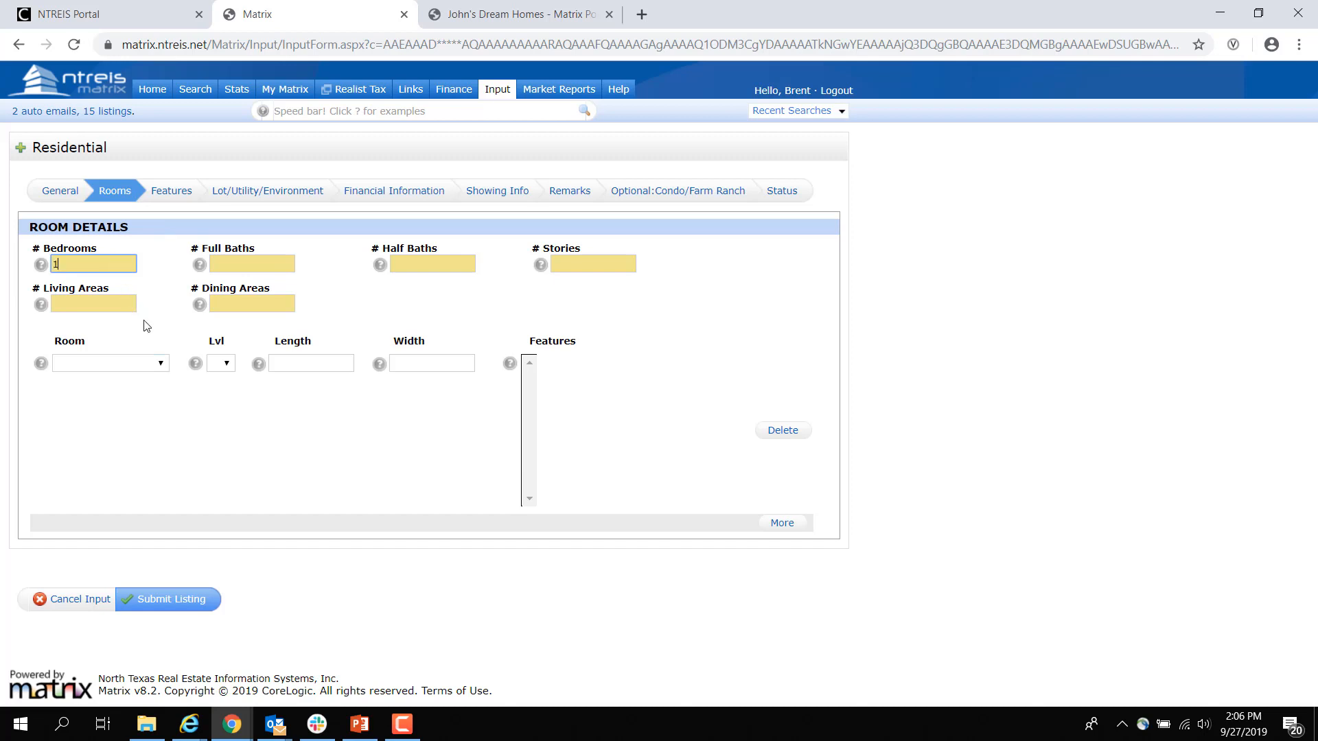
pyautogui.click(165, 368)
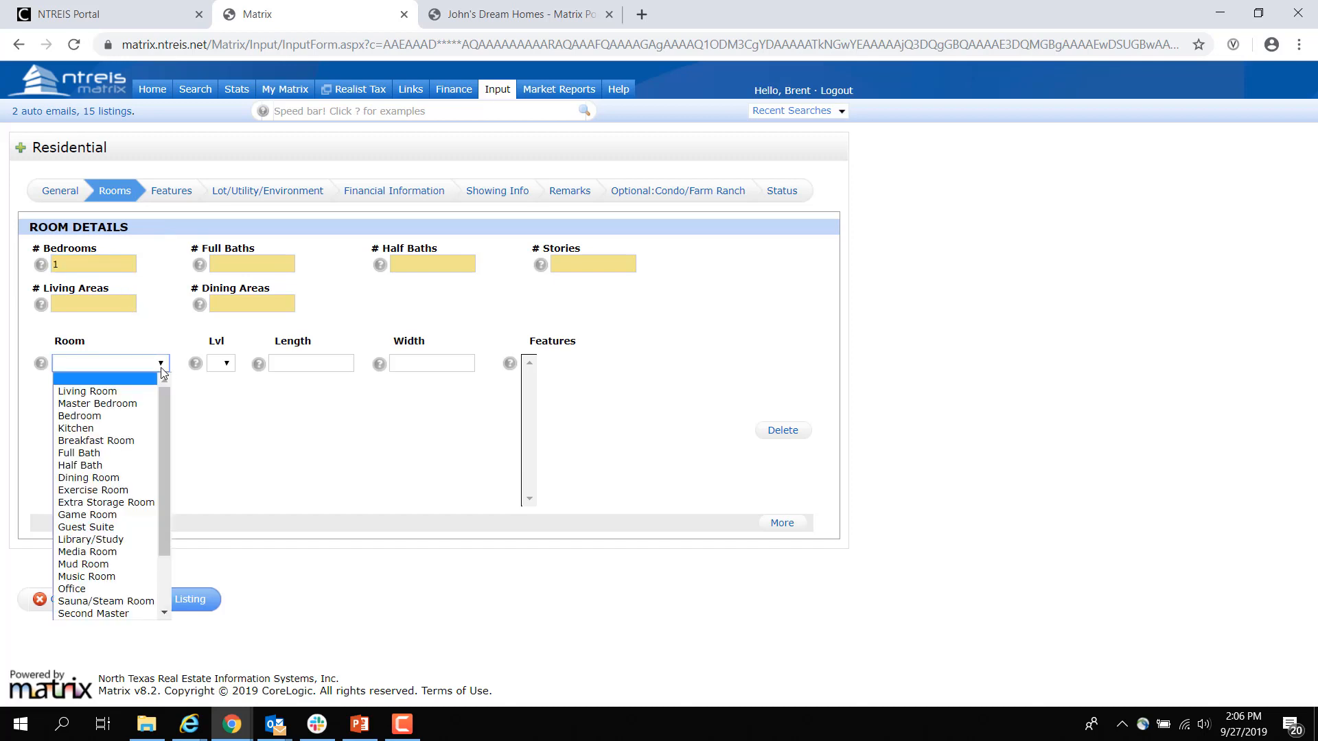
pyautogui.click(126, 392)
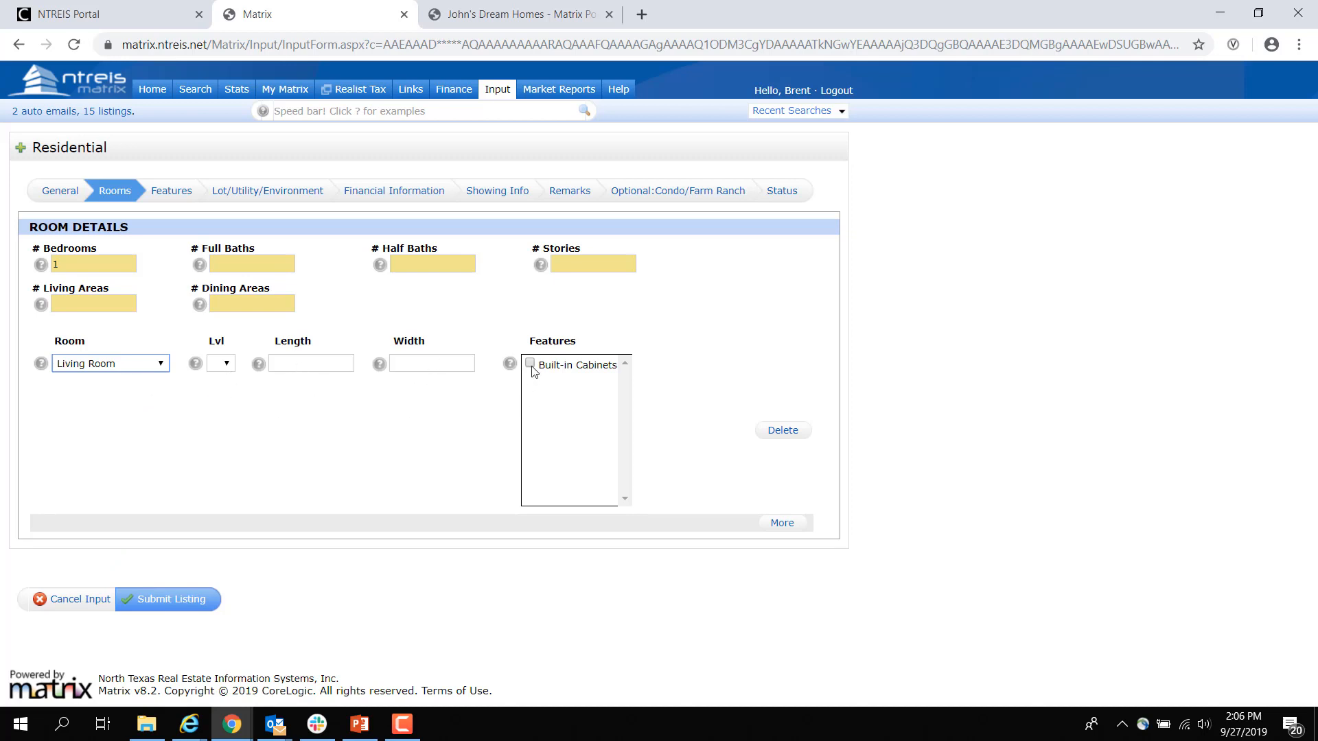
pyautogui.click(789, 524)
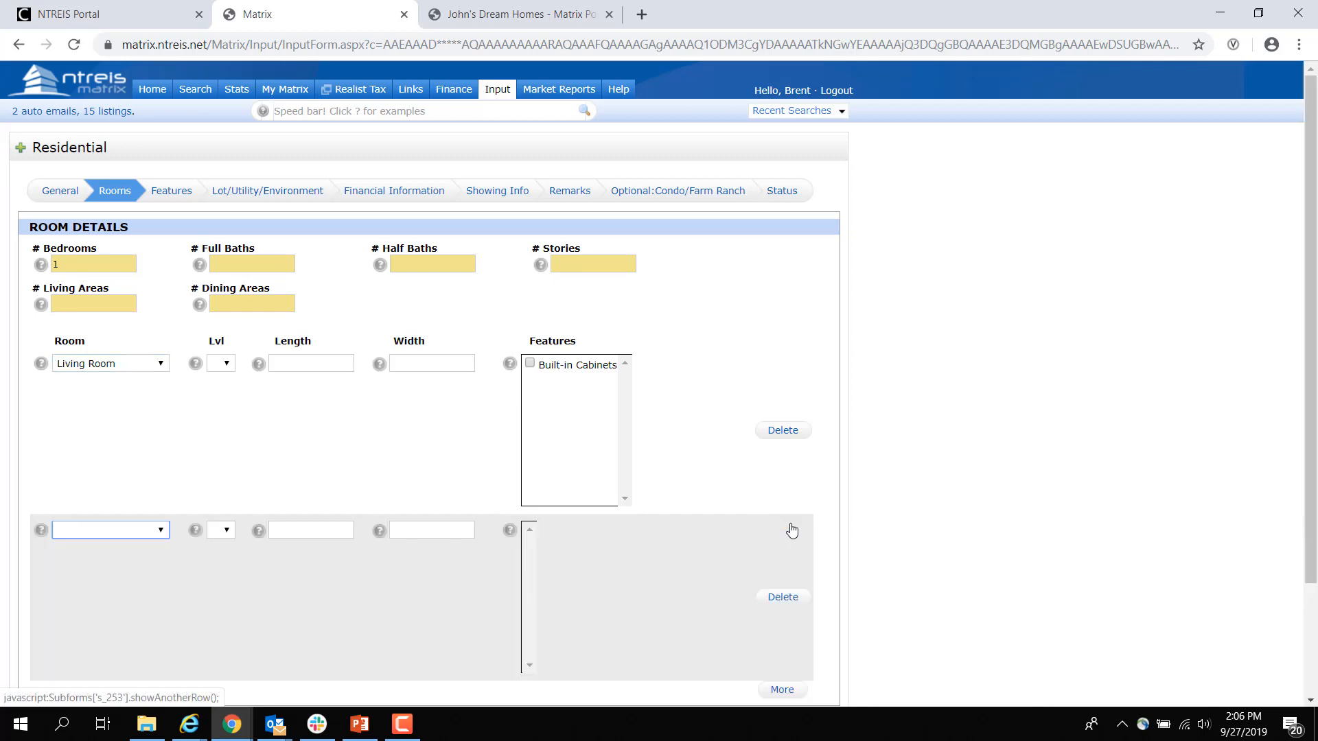
pyautogui.scroll(-2, 796, 535)
pyautogui.click(782, 549)
pyautogui.scroll(-2, 936, 491)
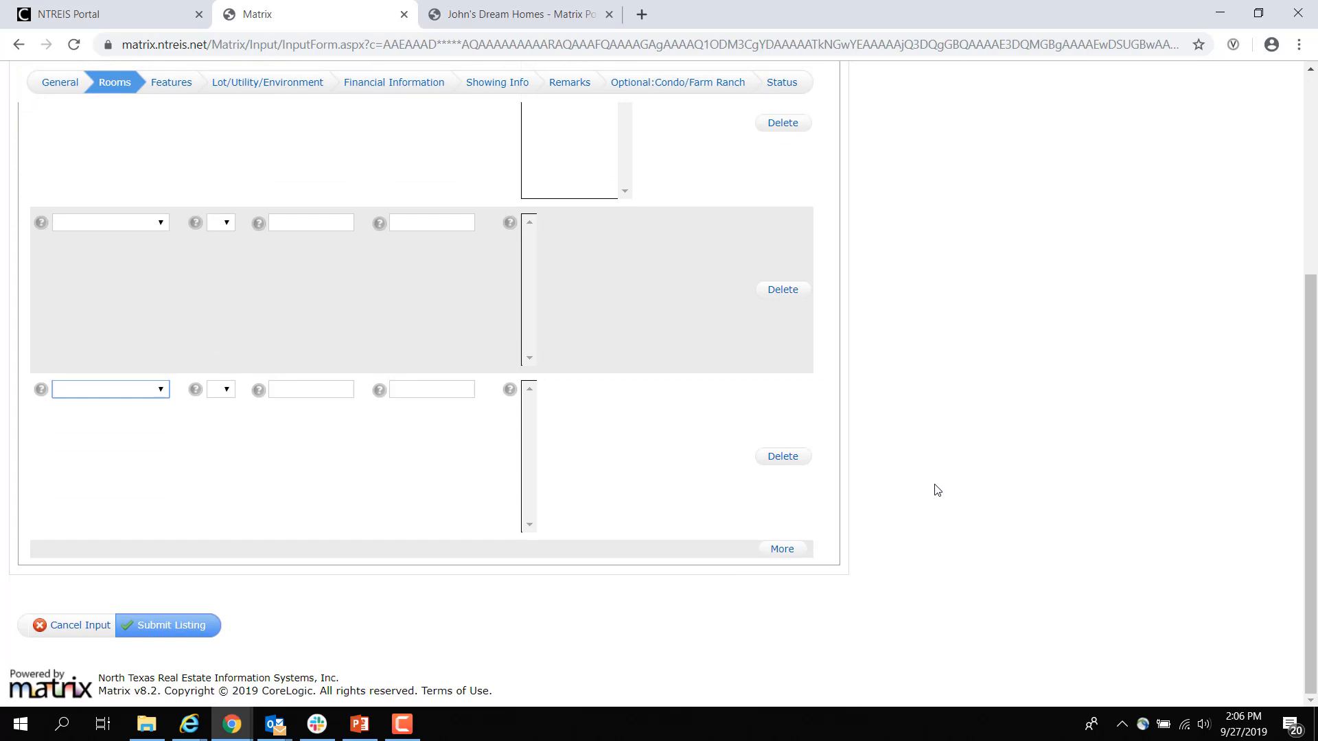
pyautogui.scroll(5, 935, 490)
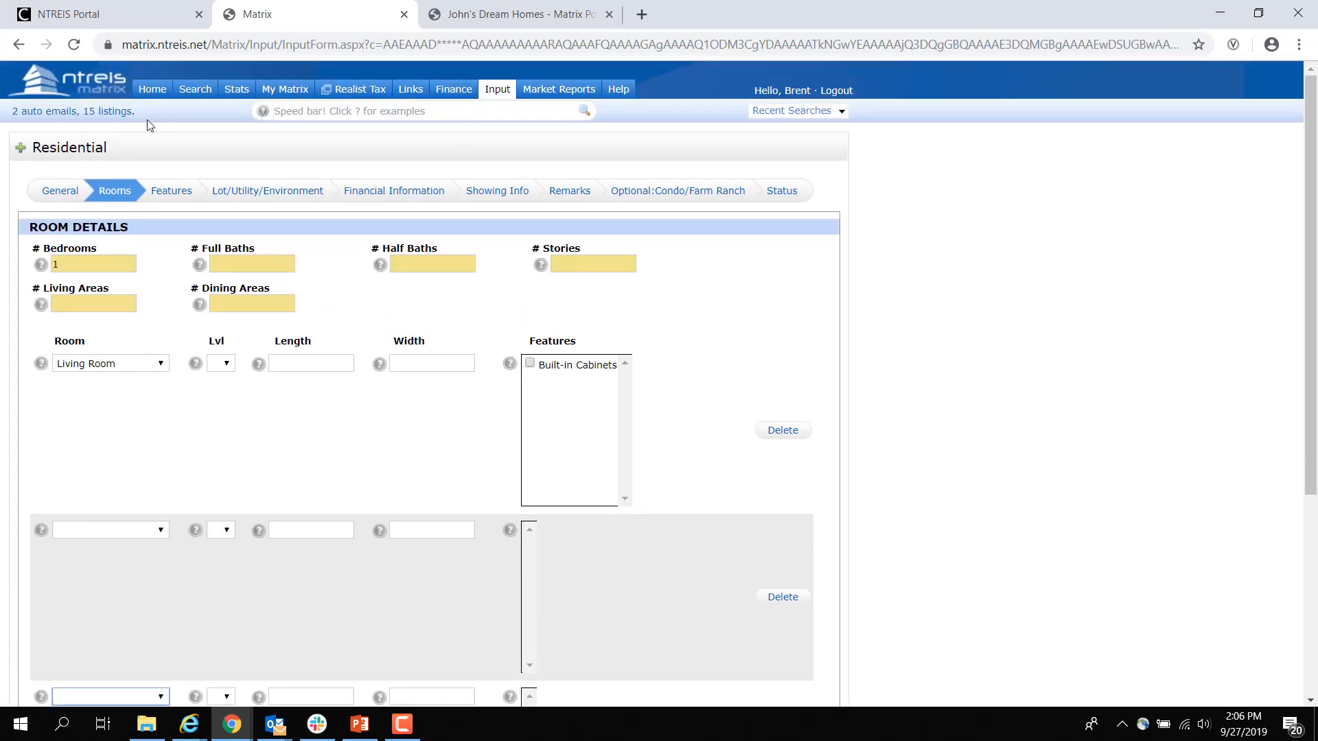
# - Tick Central Vac and Assigned Garage among the listing features
pyautogui.click(171, 193)
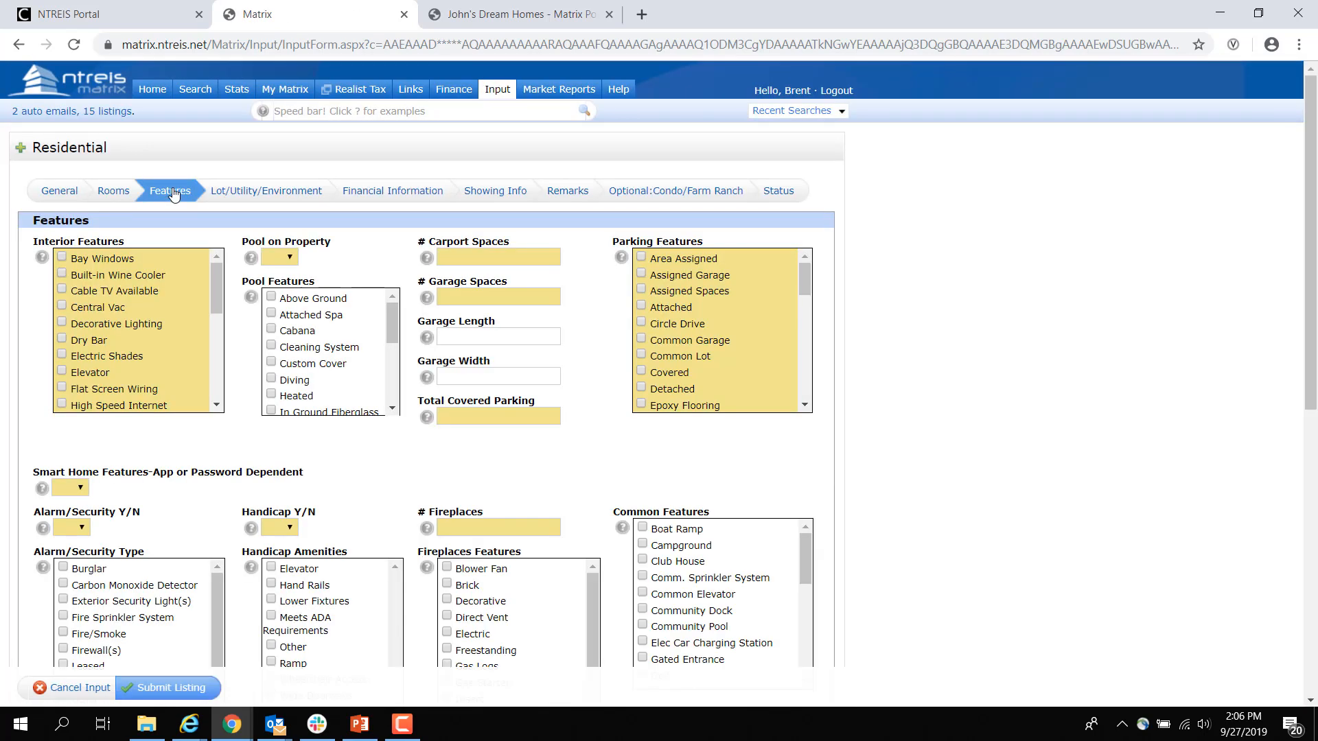
pyautogui.click(64, 307)
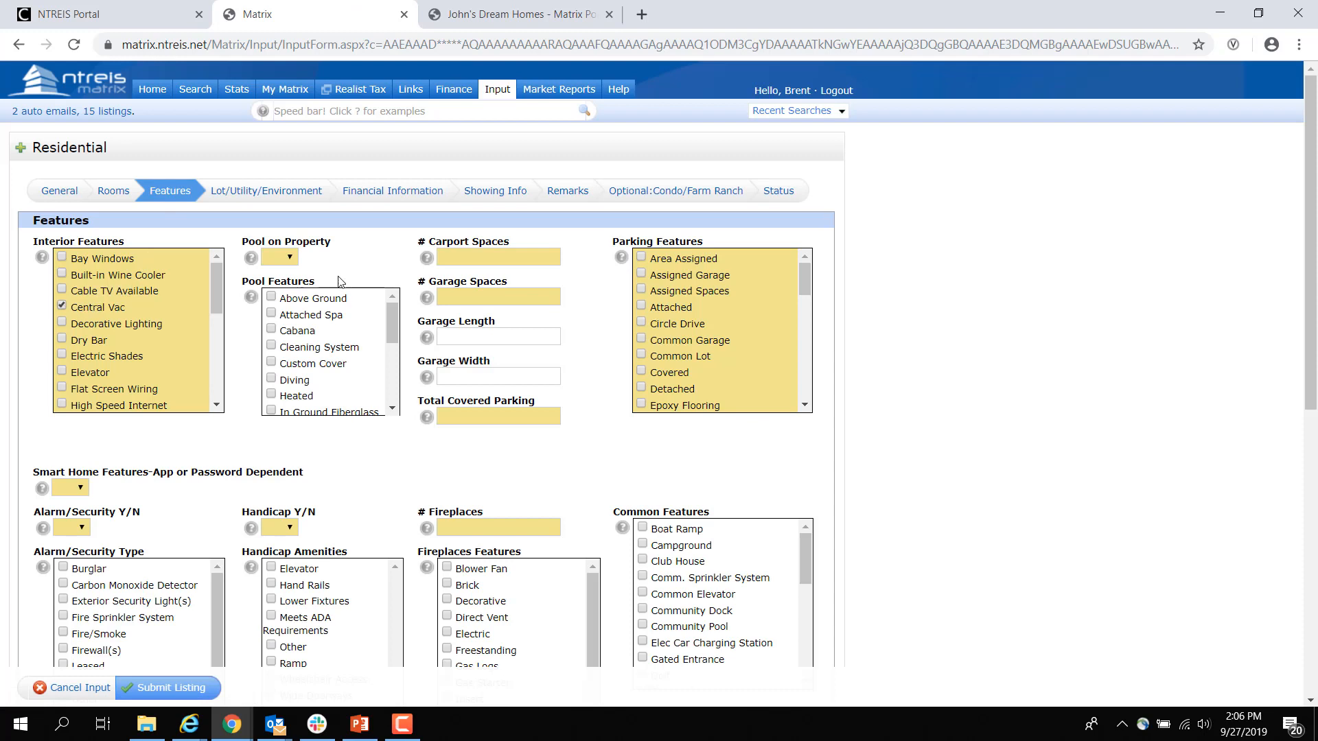
pyautogui.click(642, 274)
# - Advance through the Lot, Financial, Showing and Remarks sections to Status
pyautogui.click(299, 192)
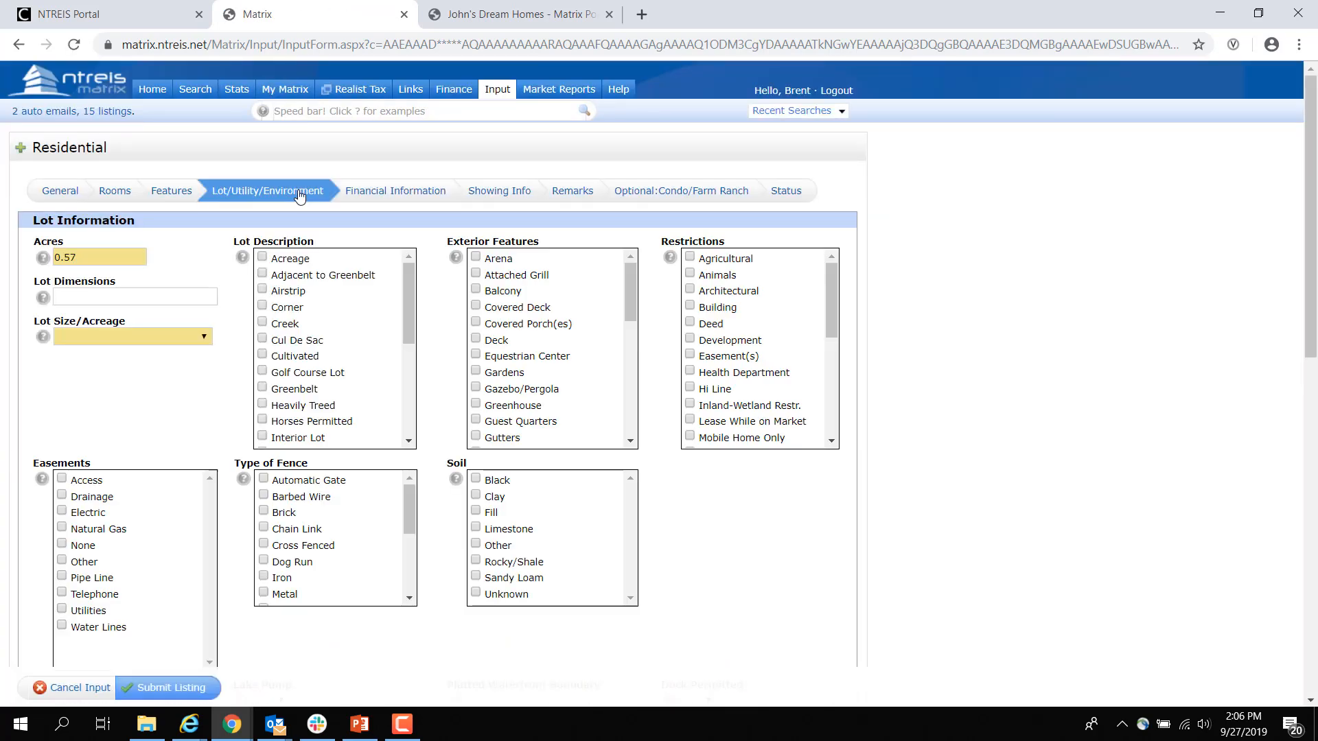
pyautogui.click(422, 194)
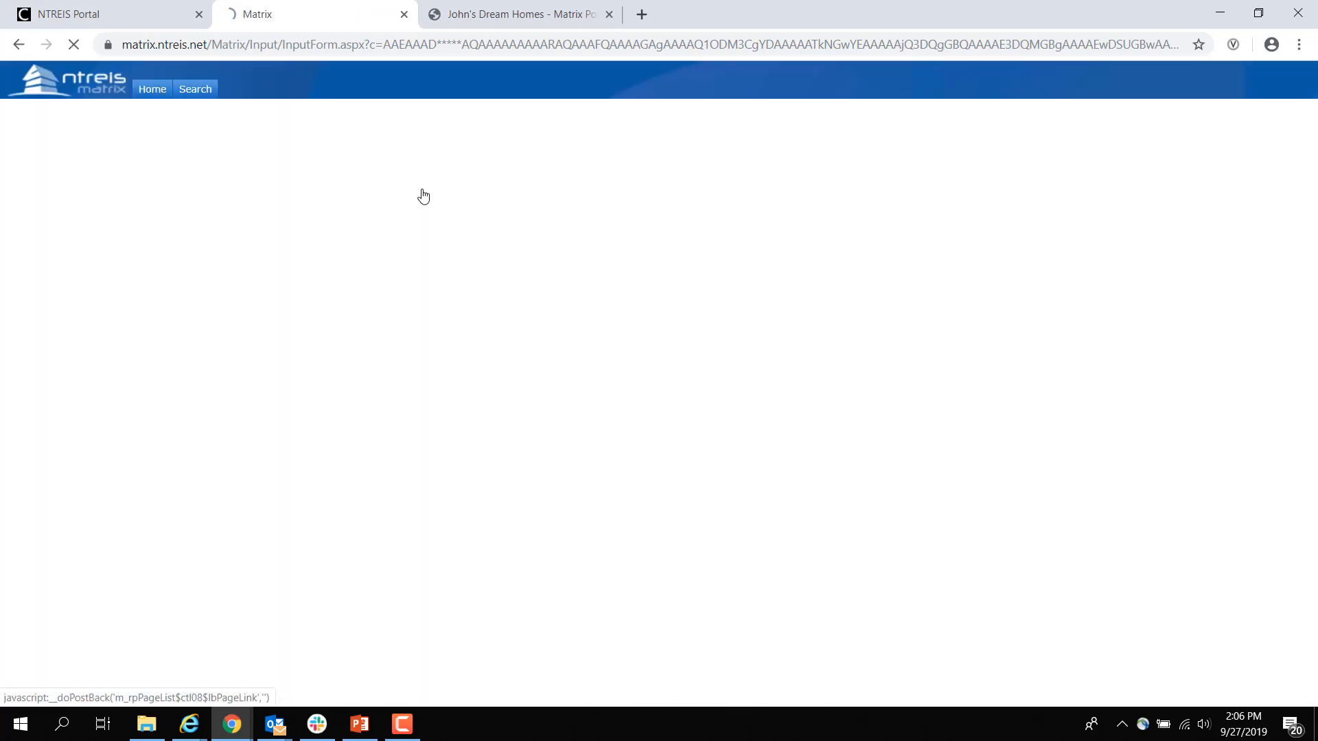
pyautogui.click(500, 197)
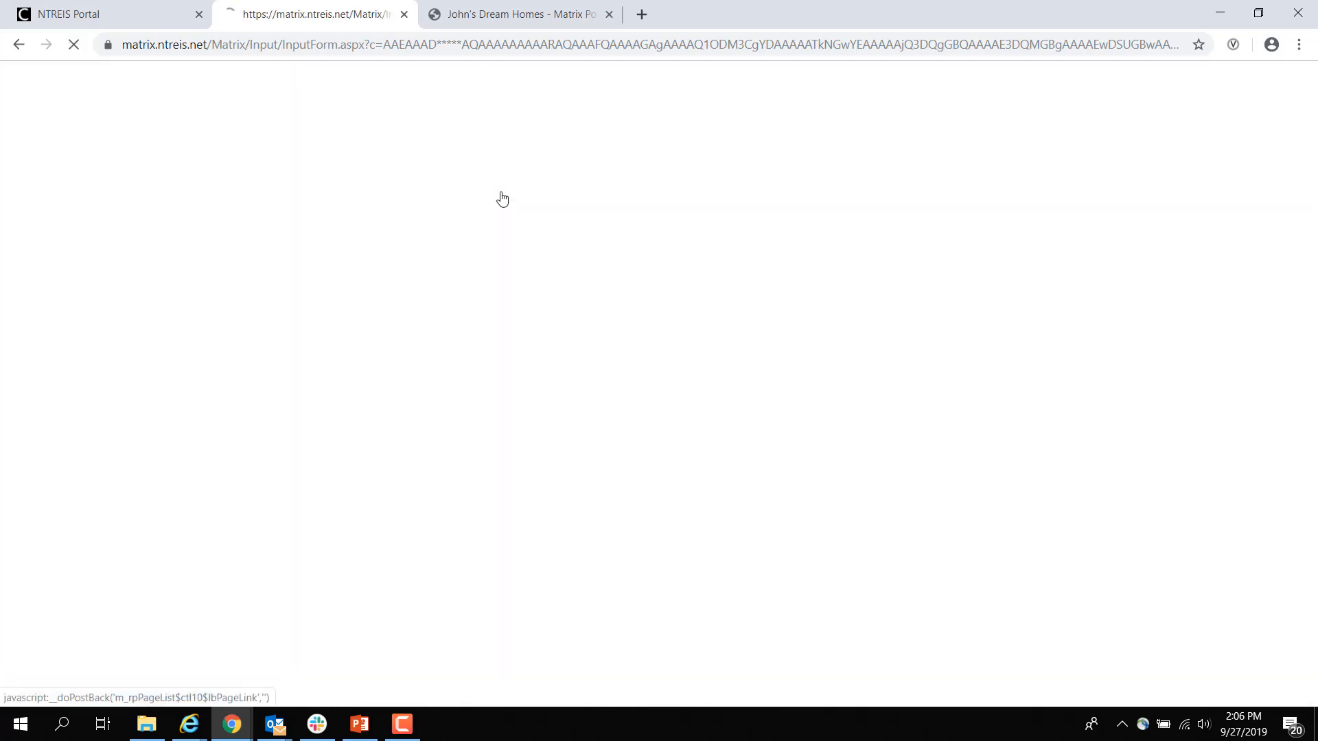
pyautogui.click(583, 198)
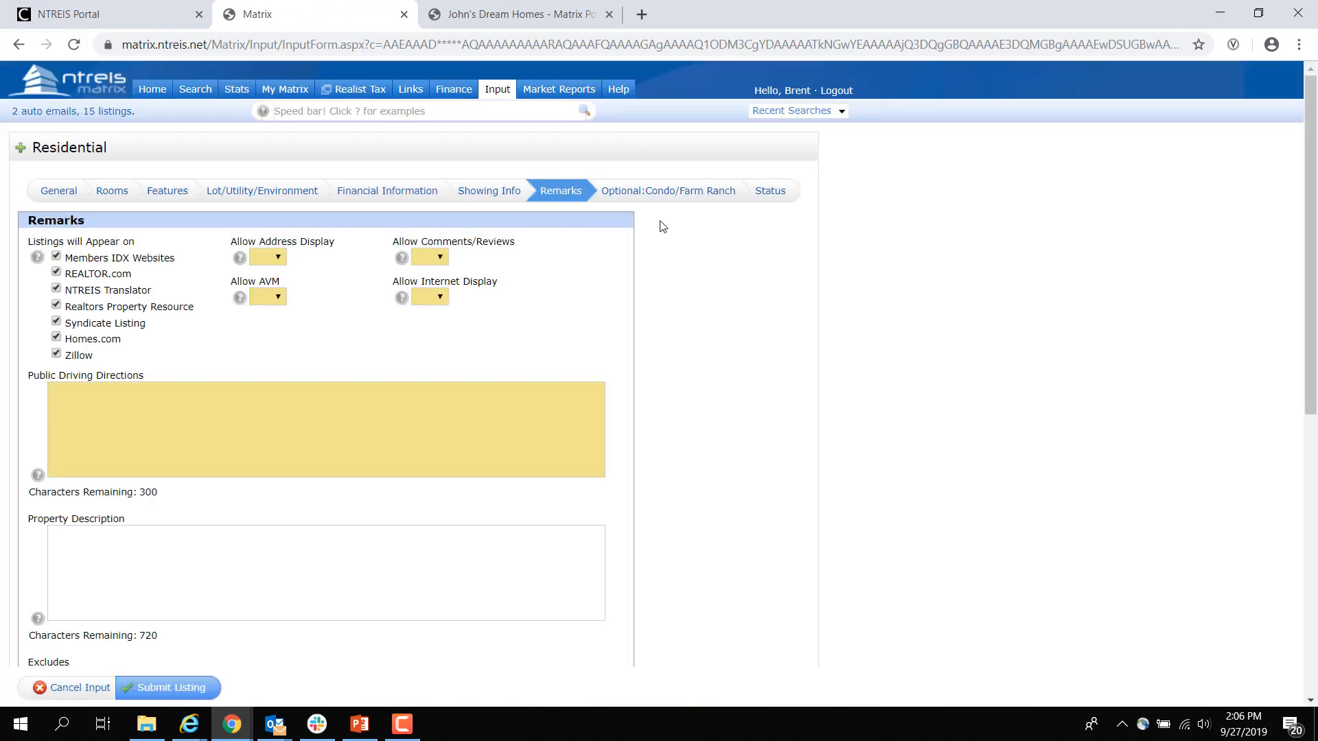
pyautogui.click(770, 192)
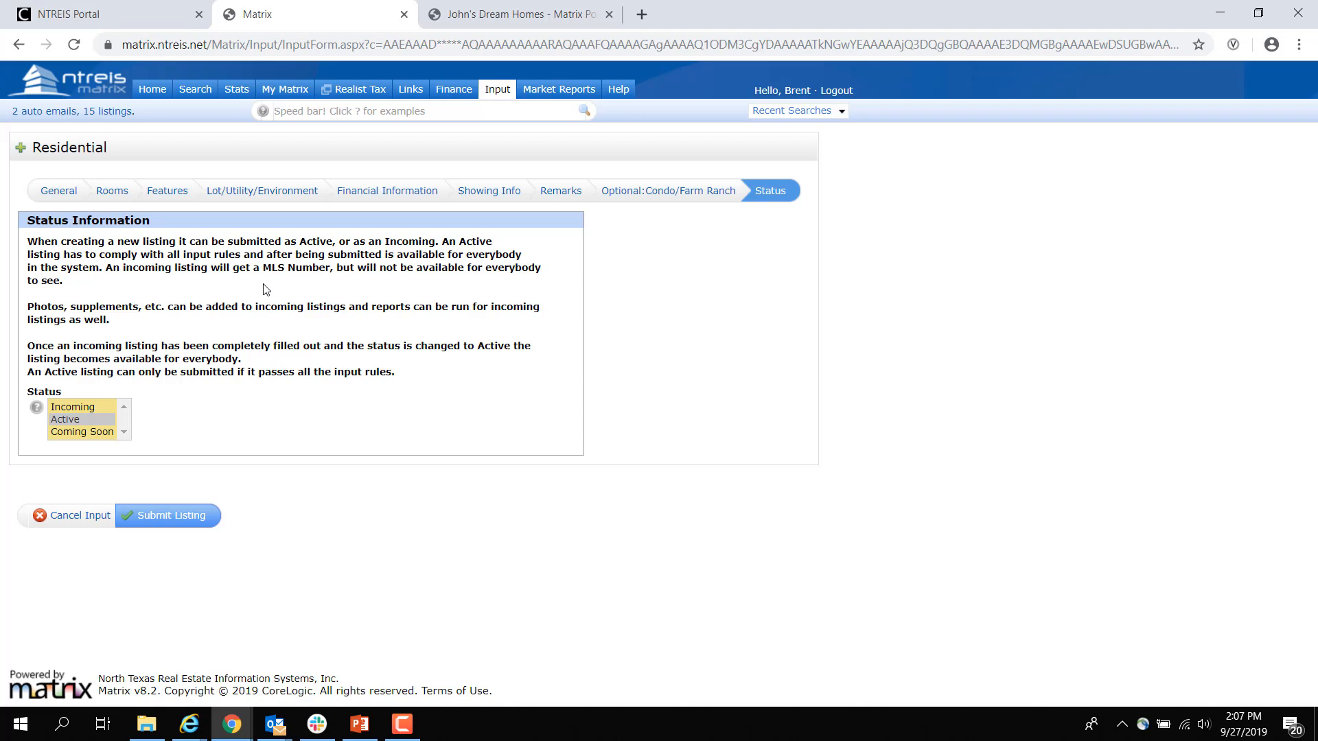
# - Choose Incoming as the listing status and submit the listing, getting MLS Number 14194090
pyautogui.click(168, 523)
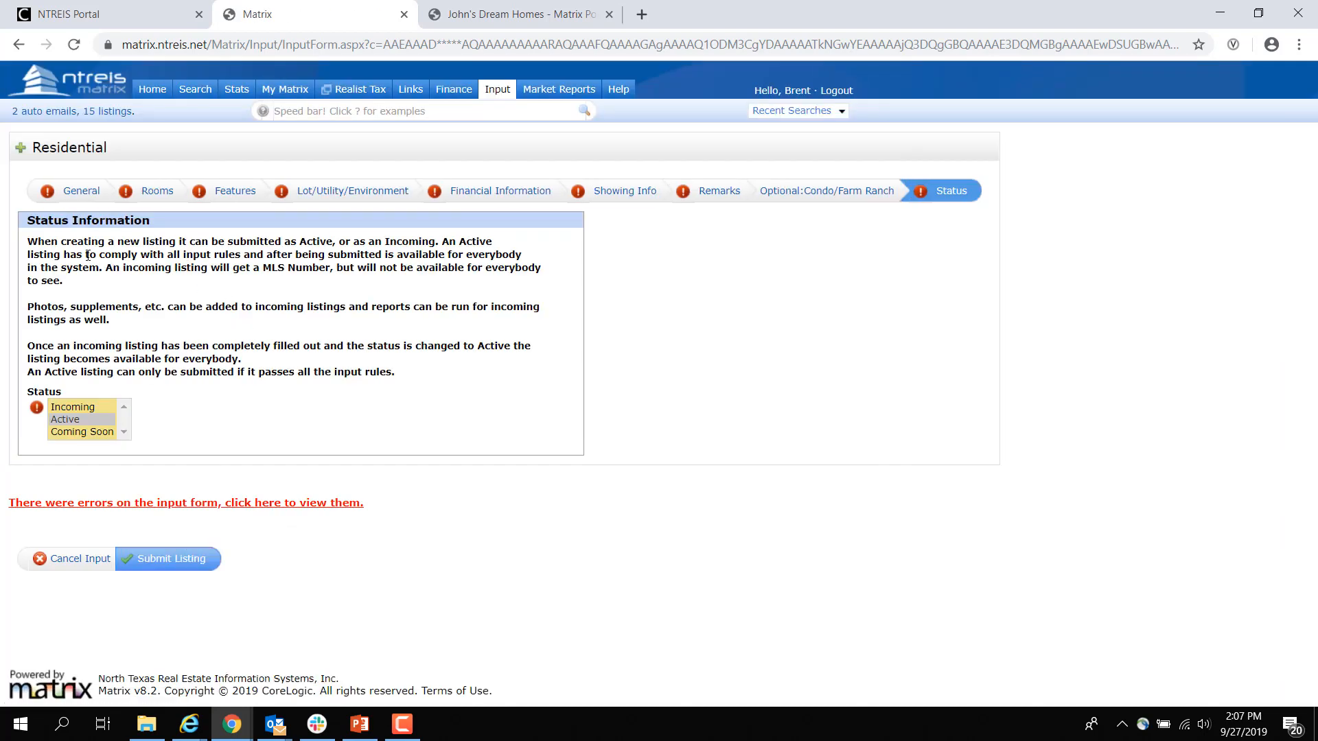
pyautogui.click(80, 195)
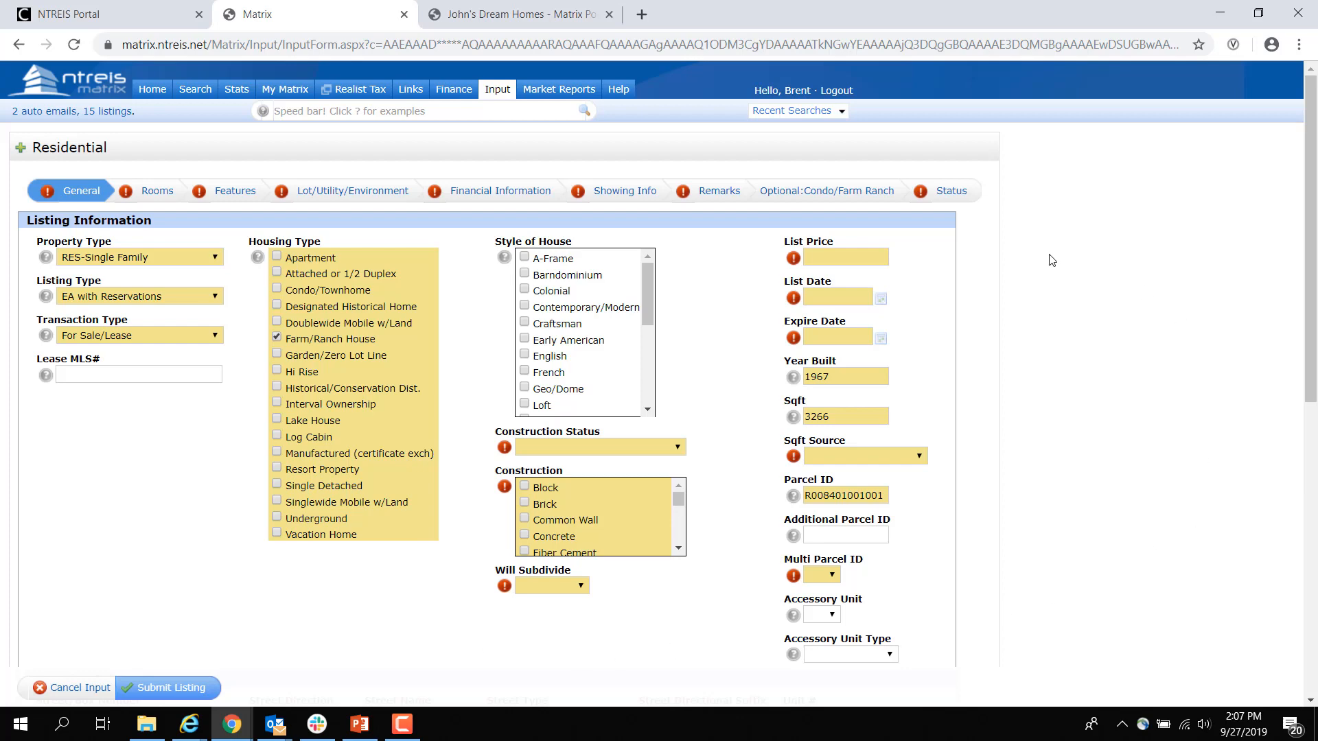
pyautogui.click(953, 193)
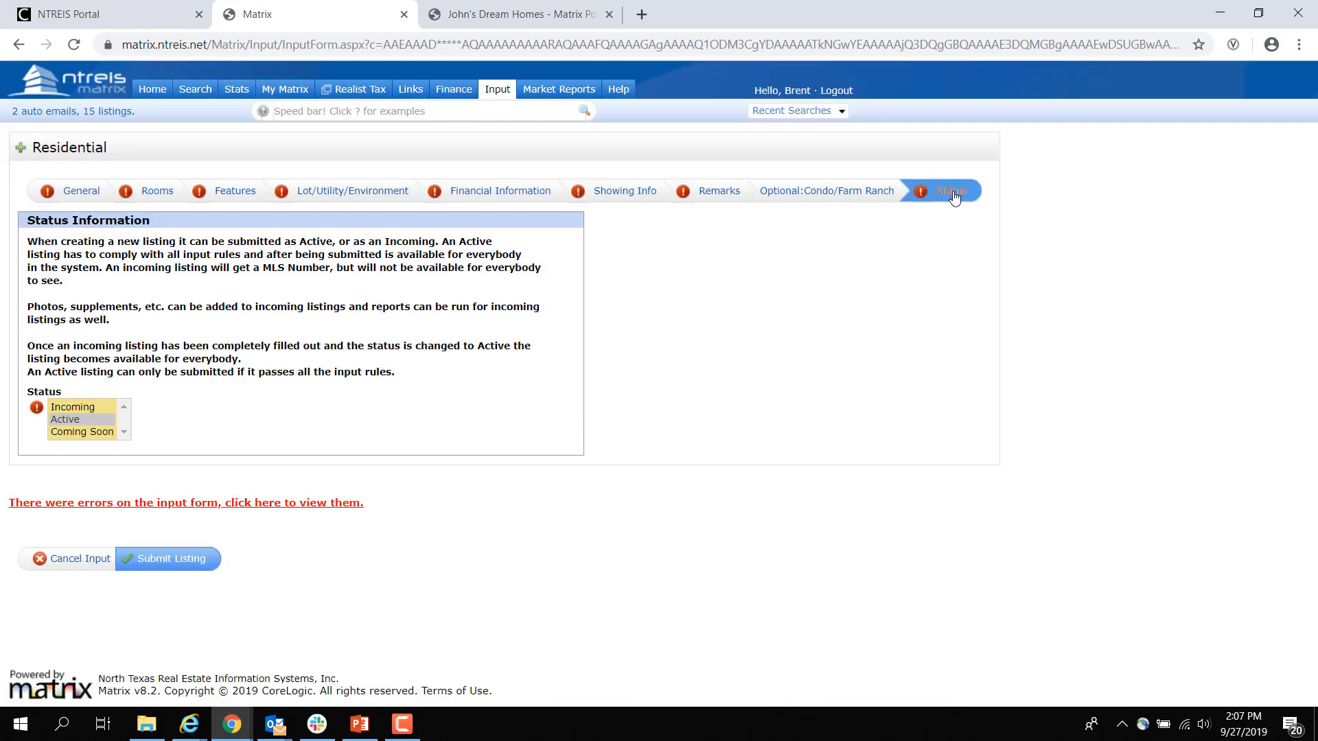
pyautogui.click(69, 408)
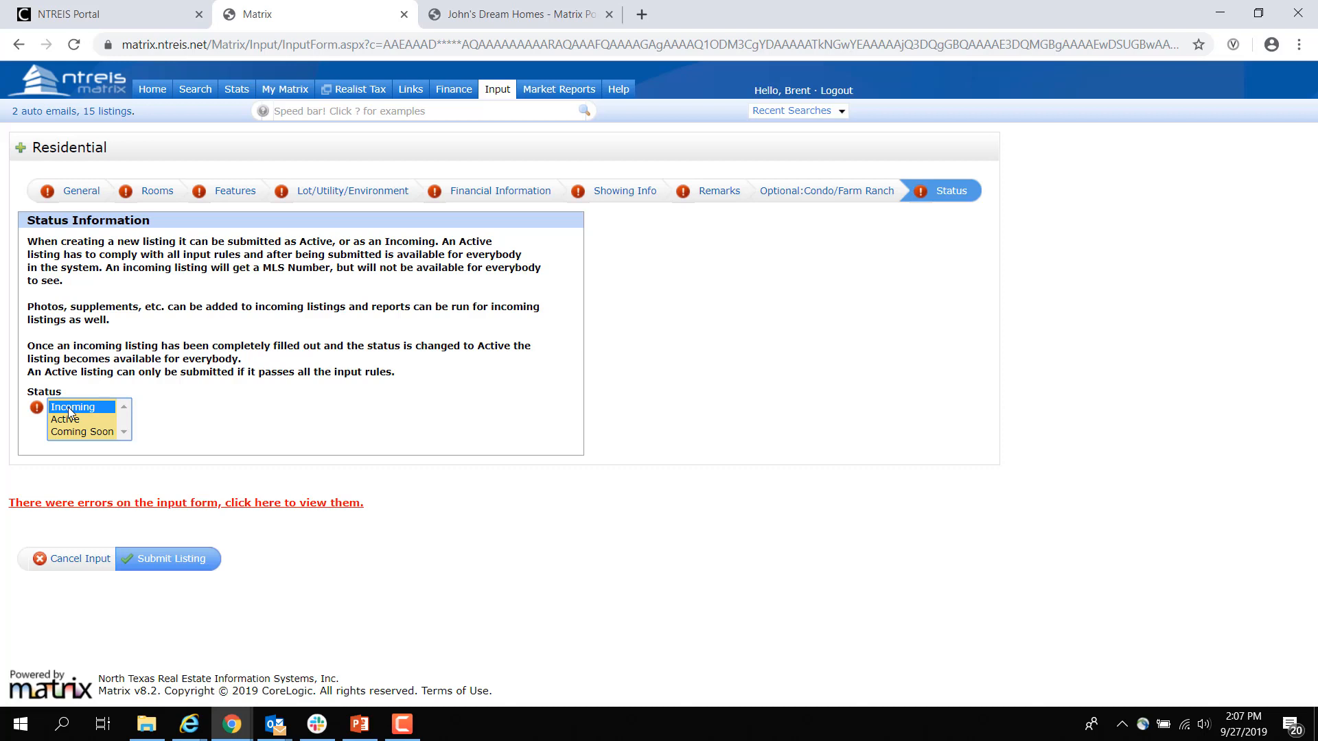
pyautogui.click(193, 562)
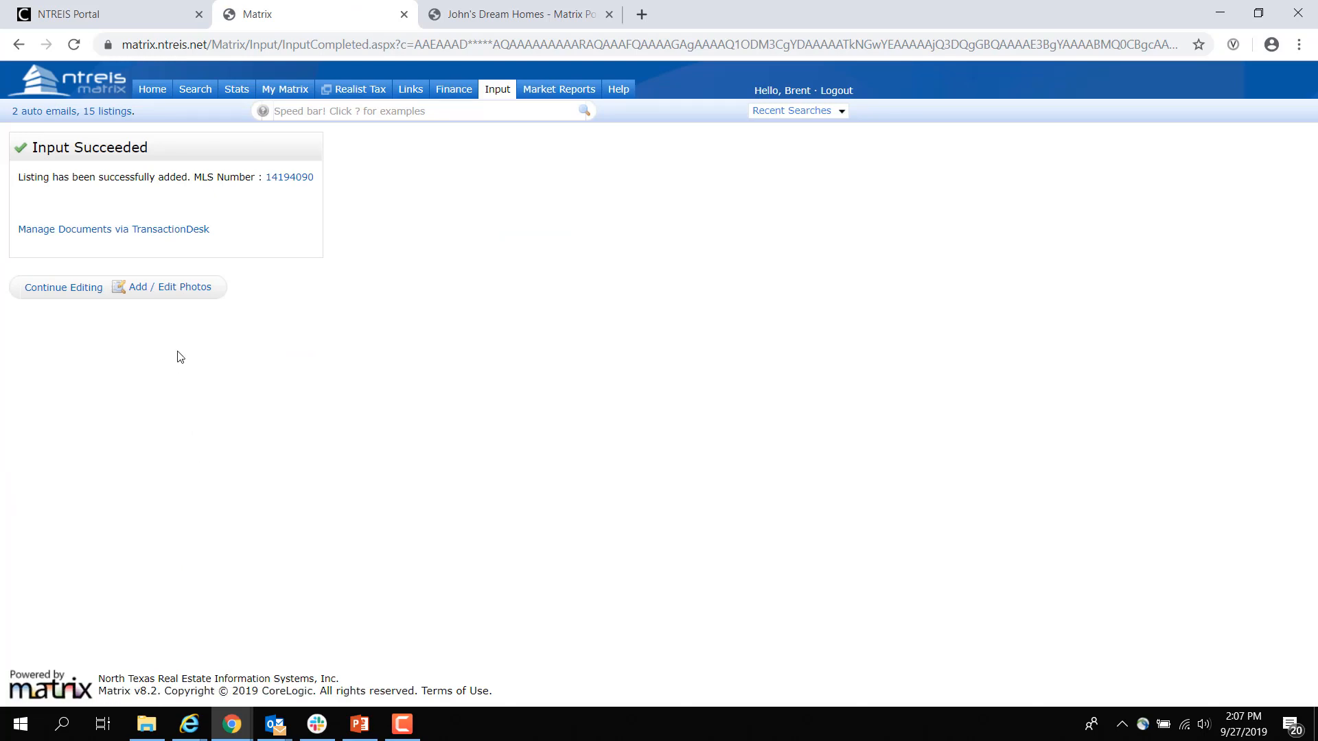
# - Upload home1, livingroom, pool and Quartz-carpet8-610x406 as the listing's photos
pyautogui.click(183, 289)
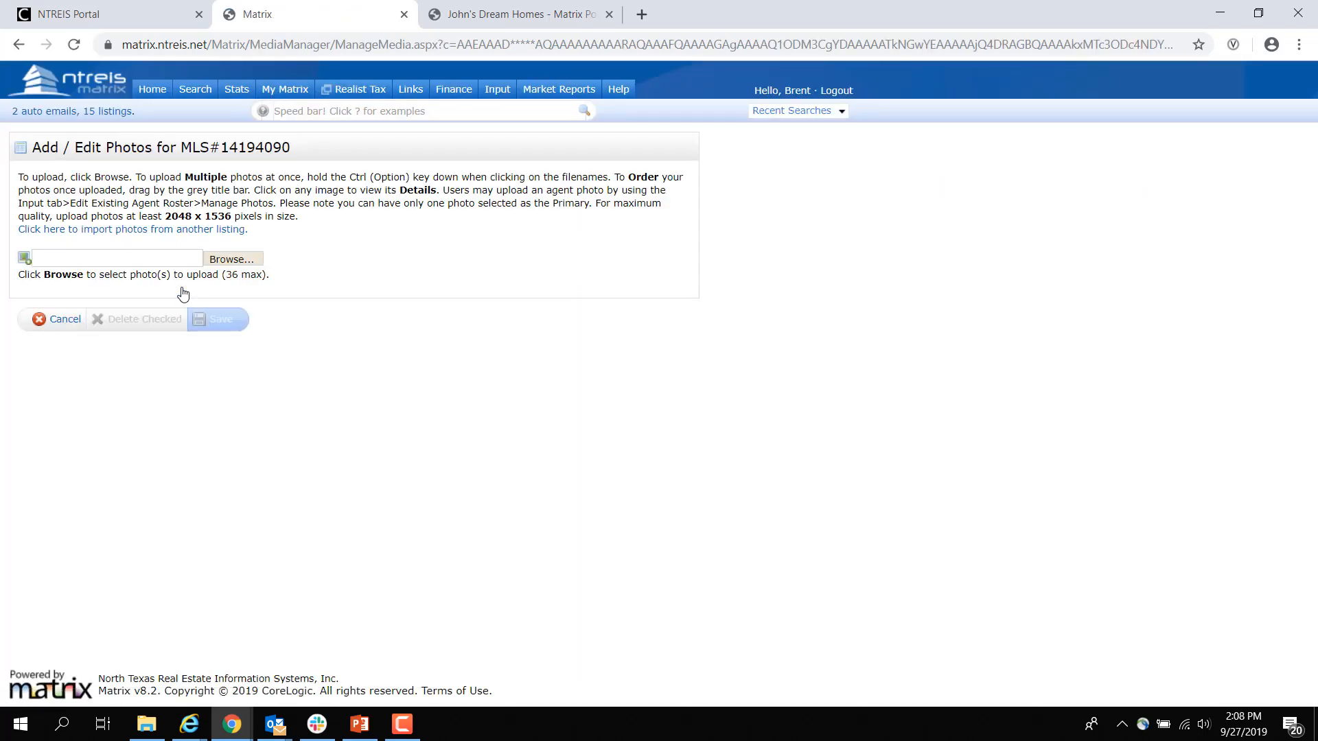
pyautogui.click(242, 260)
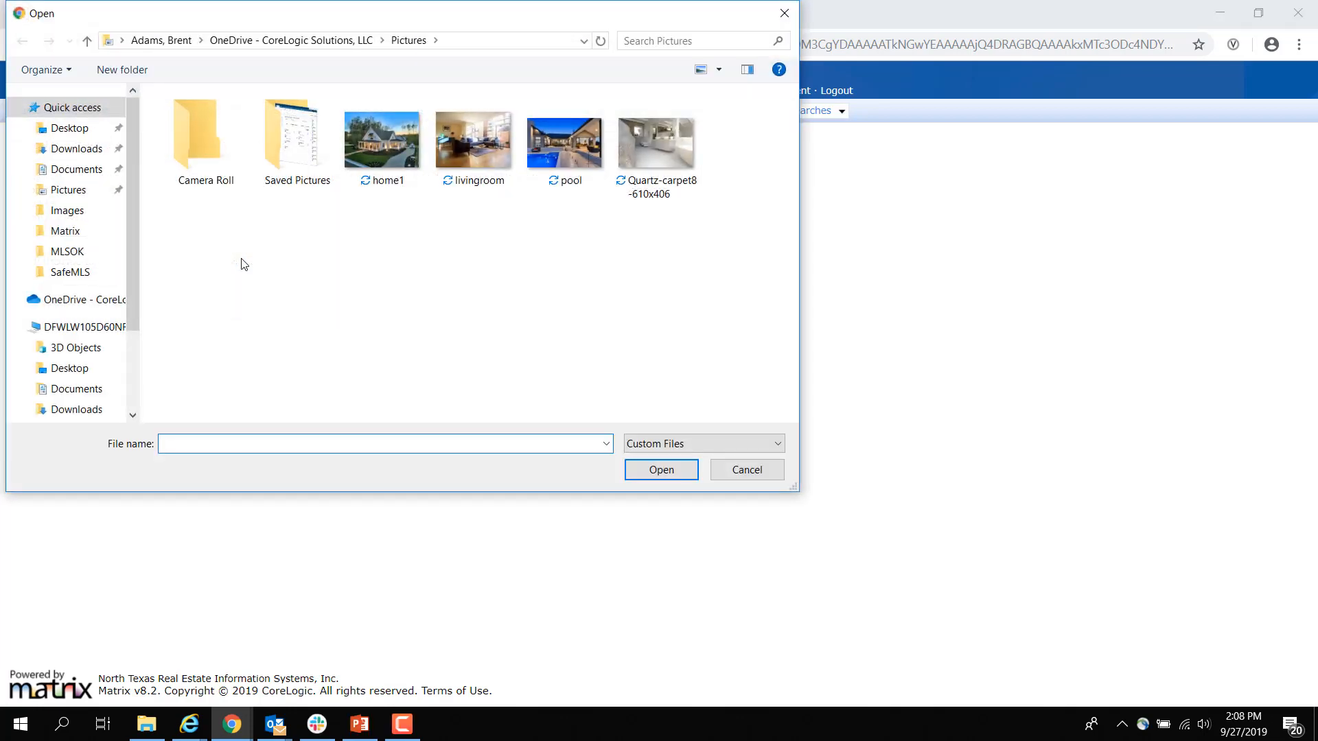
pyautogui.click(398, 146)
pyautogui.keyDown('ctrl'); pyautogui.click(476, 150); pyautogui.keyUp('ctrl')
pyautogui.keyDown('ctrl'); pyautogui.click(565, 142); pyautogui.keyUp('ctrl')
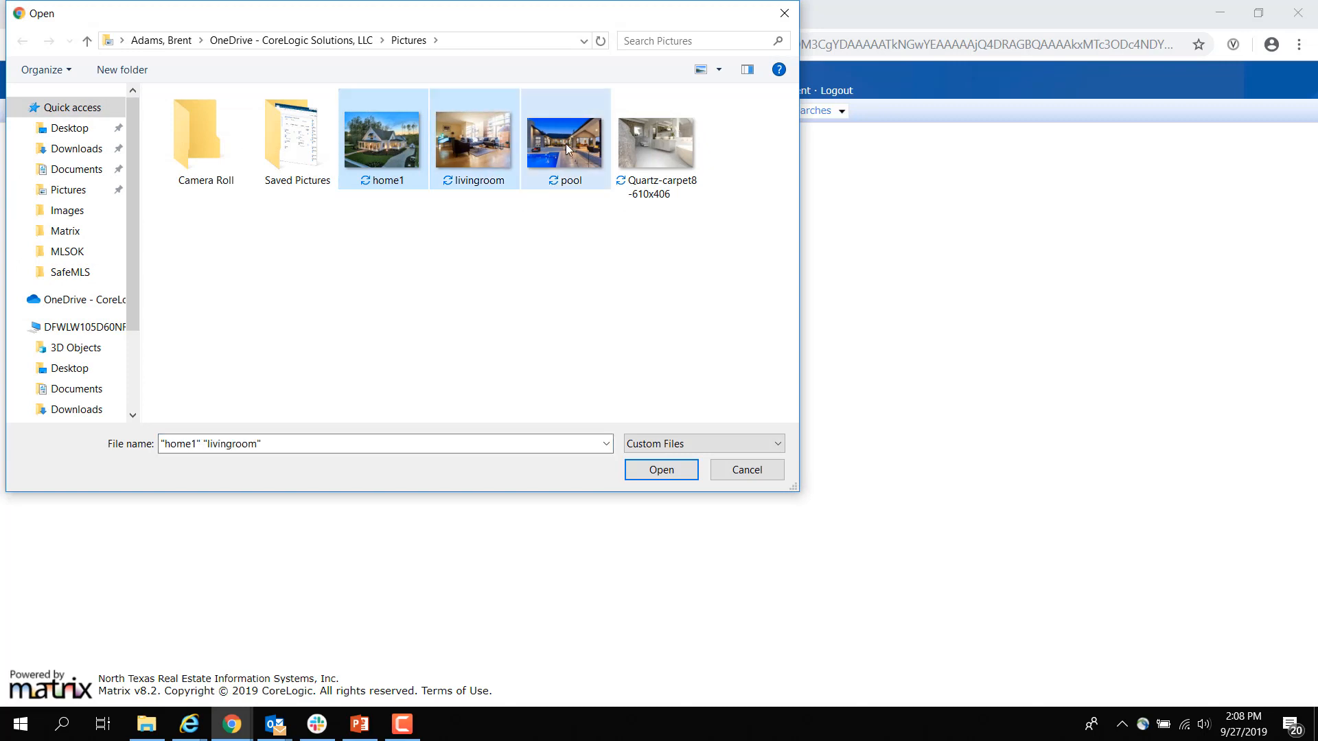
pyautogui.keyDown('ctrl'); pyautogui.click(657, 147); pyautogui.keyUp('ctrl')
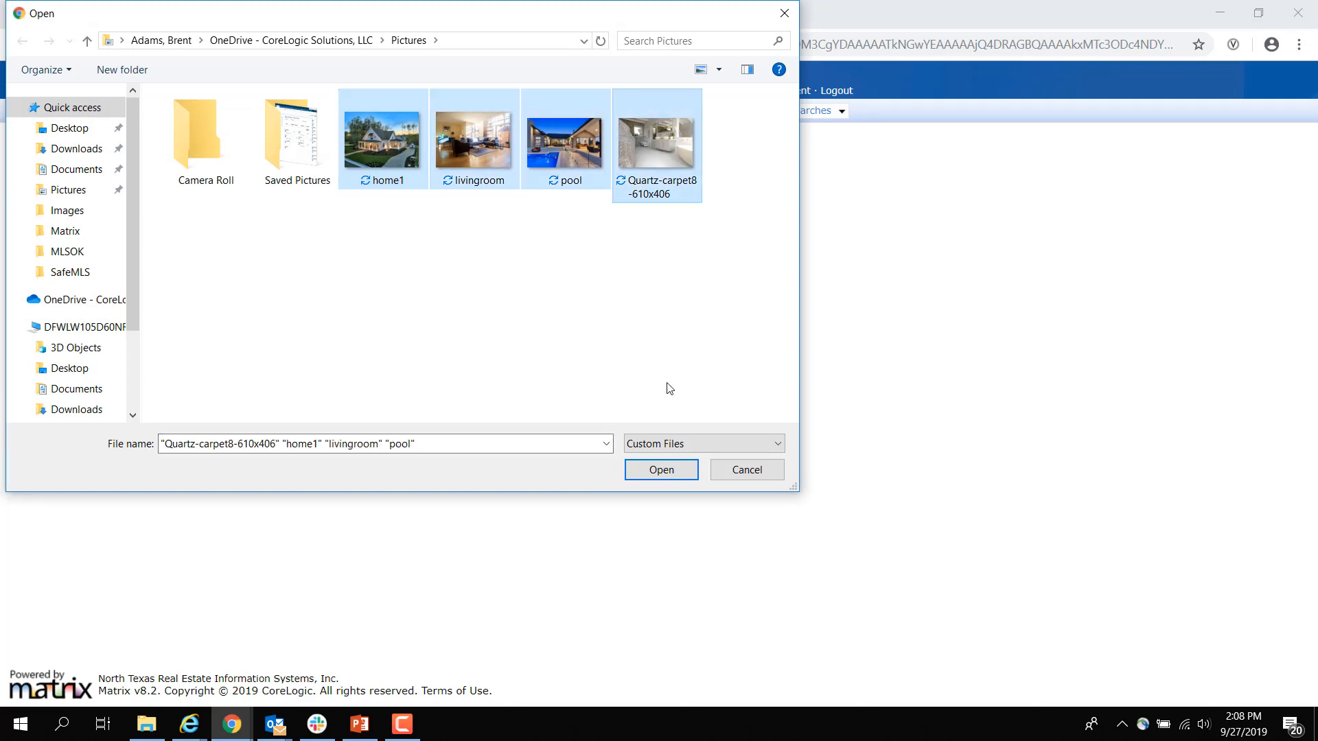
pyautogui.click(660, 470)
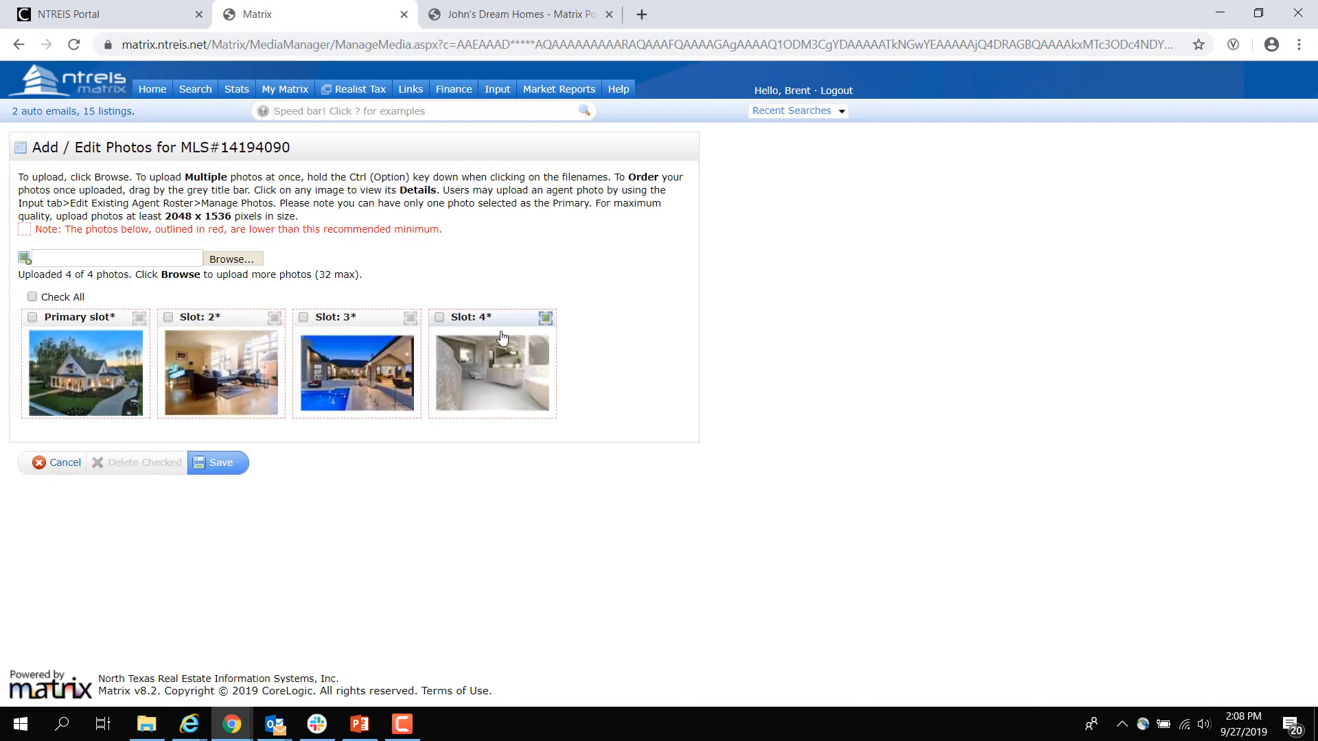
# - Move the Quartz-carpet photo to slot 2, caption slot 3 'Living Room', and save the photos
pyautogui.moveTo(511, 317); pyautogui.dragTo(223, 321)
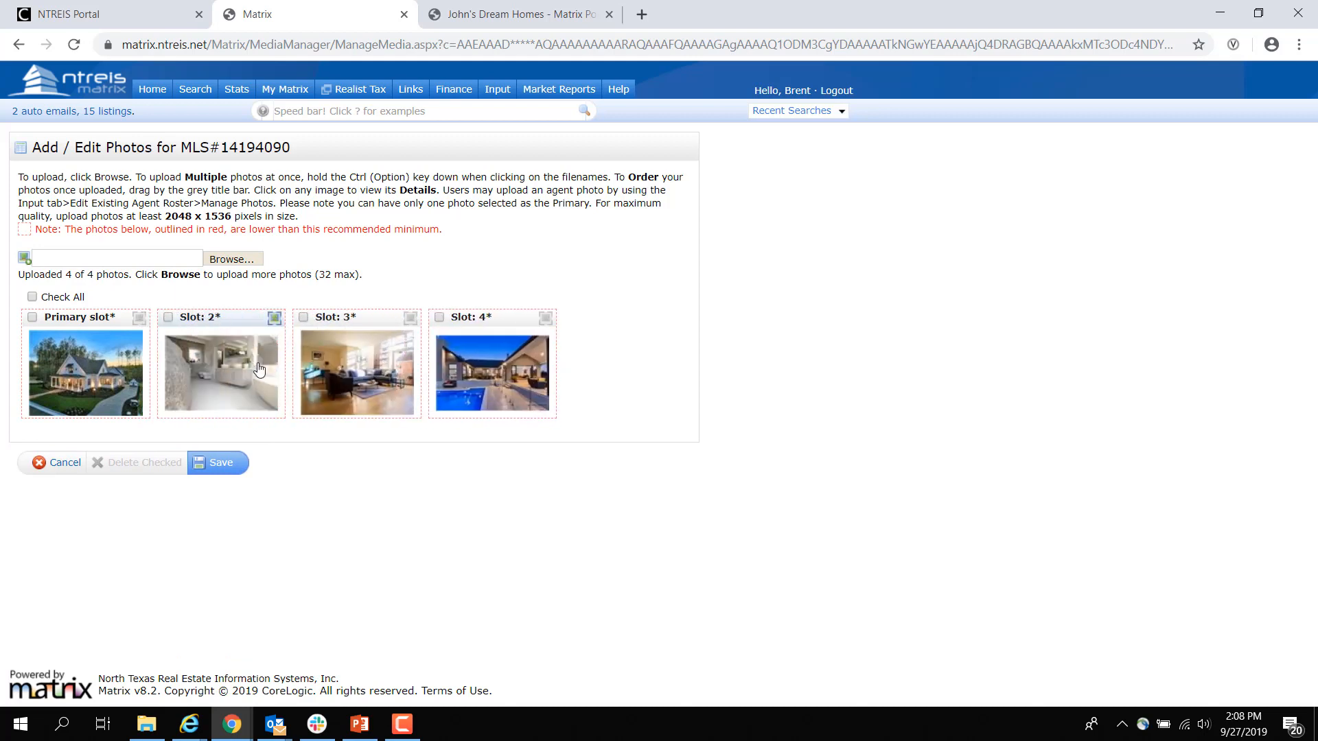
pyautogui.click(343, 373)
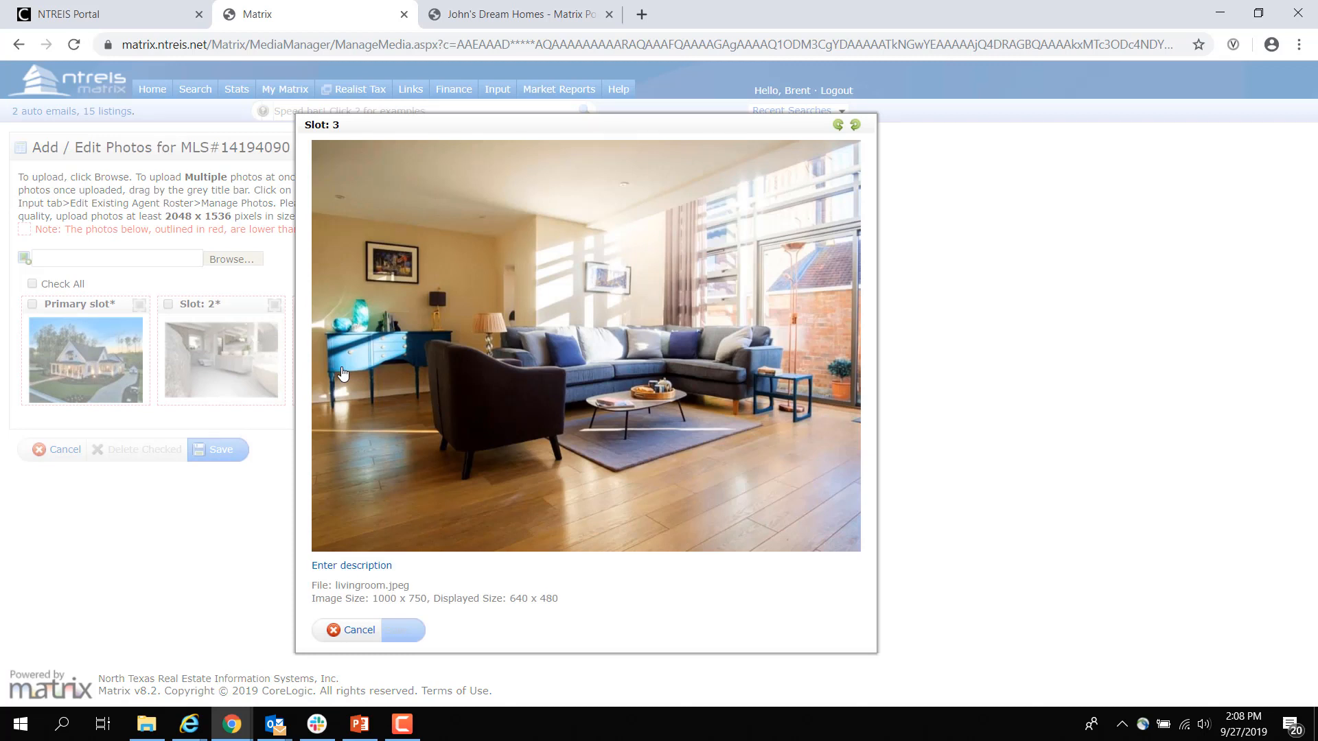
pyautogui.click(370, 570)
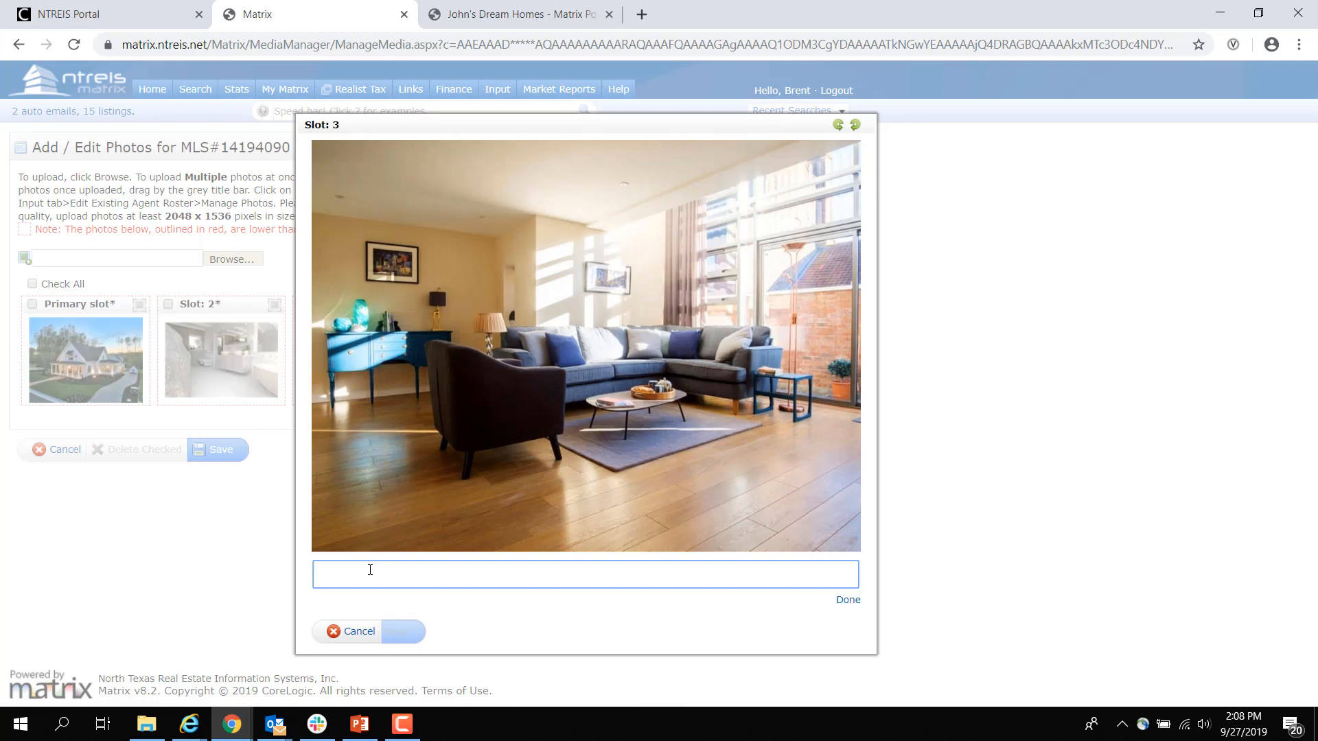
pyautogui.write('Lic')
pyautogui.press('BackSpace')
pyautogui.press('BackSpace')
pyautogui.write('Living Room')
pyautogui.click(848, 600)
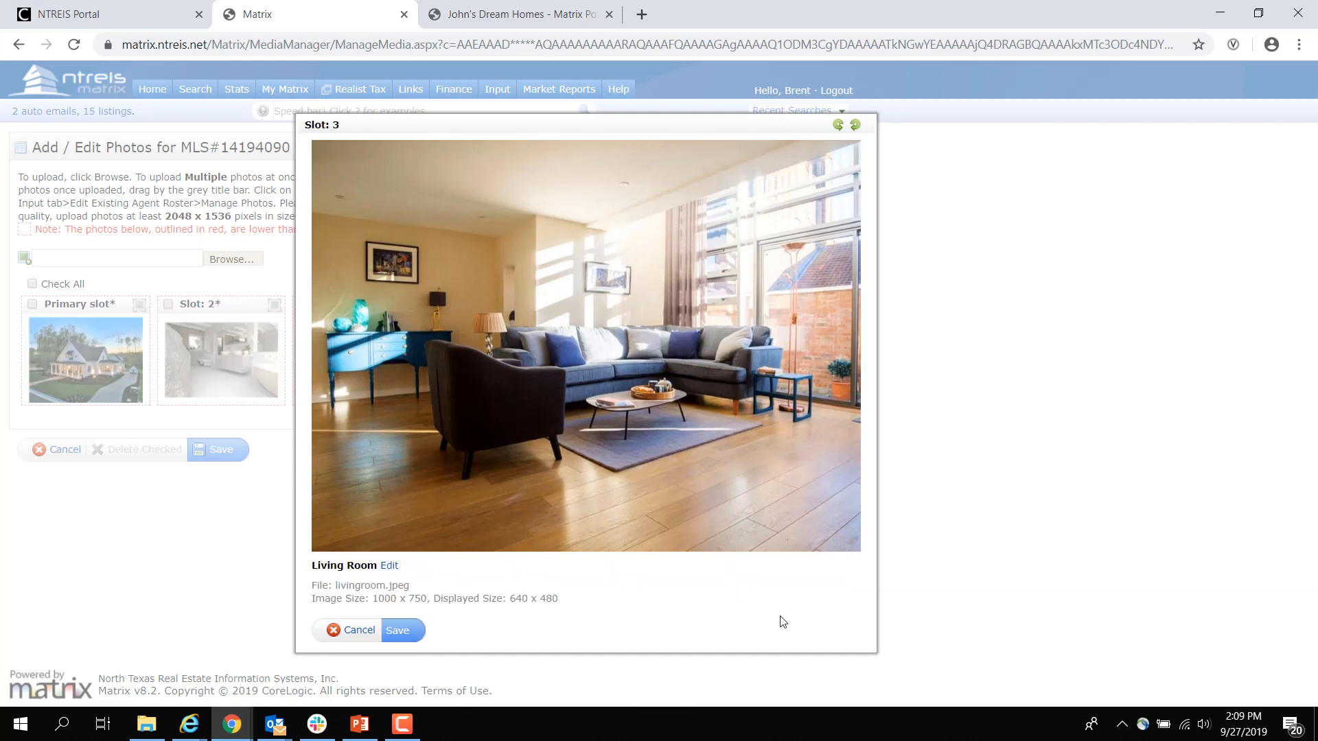
pyautogui.click(405, 634)
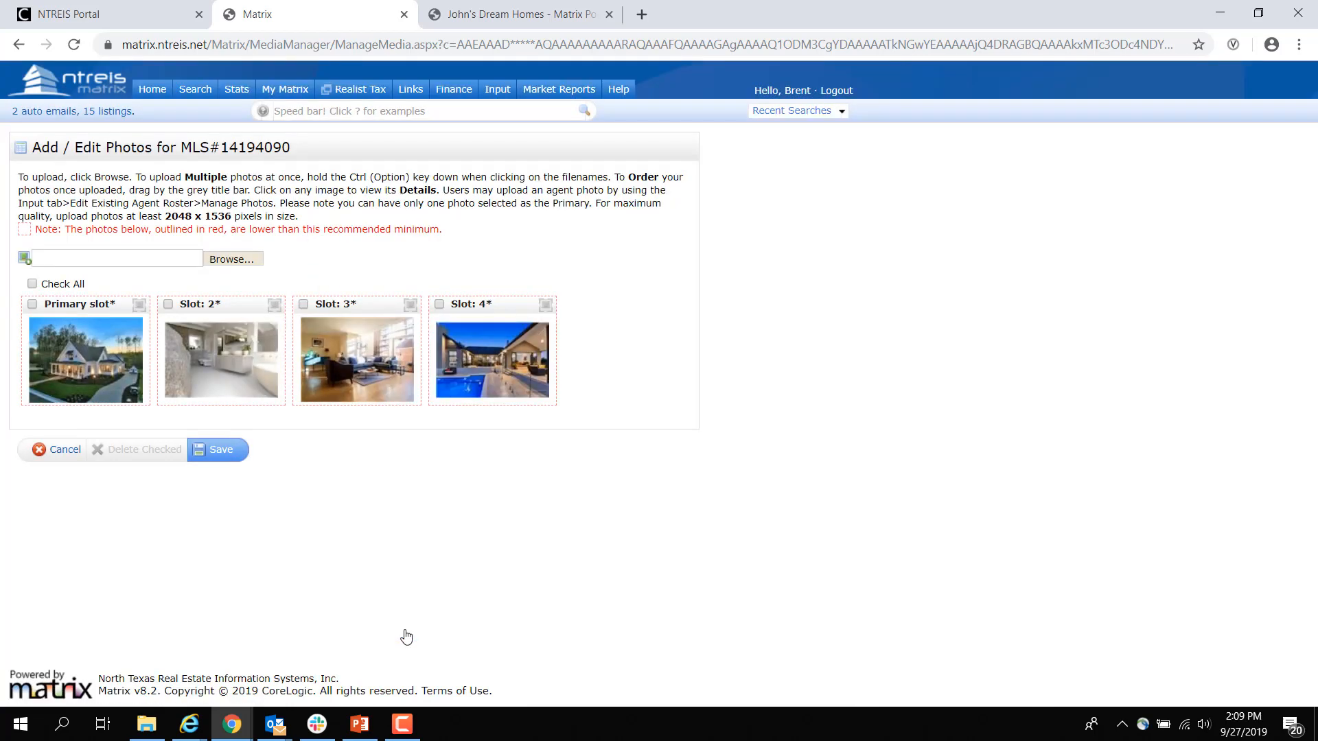
pyautogui.click(221, 451)
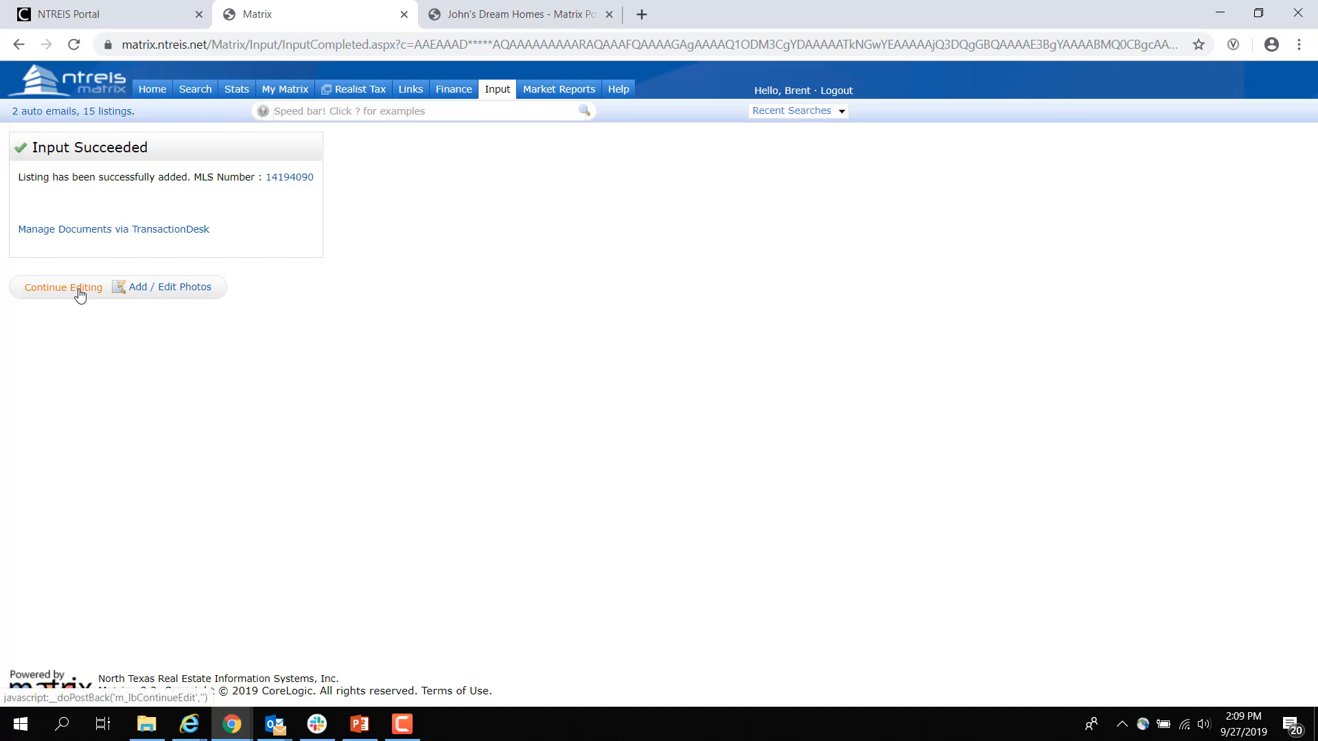
# - Return to the listing's General section, then open the System Help index
pyautogui.click(80, 294)
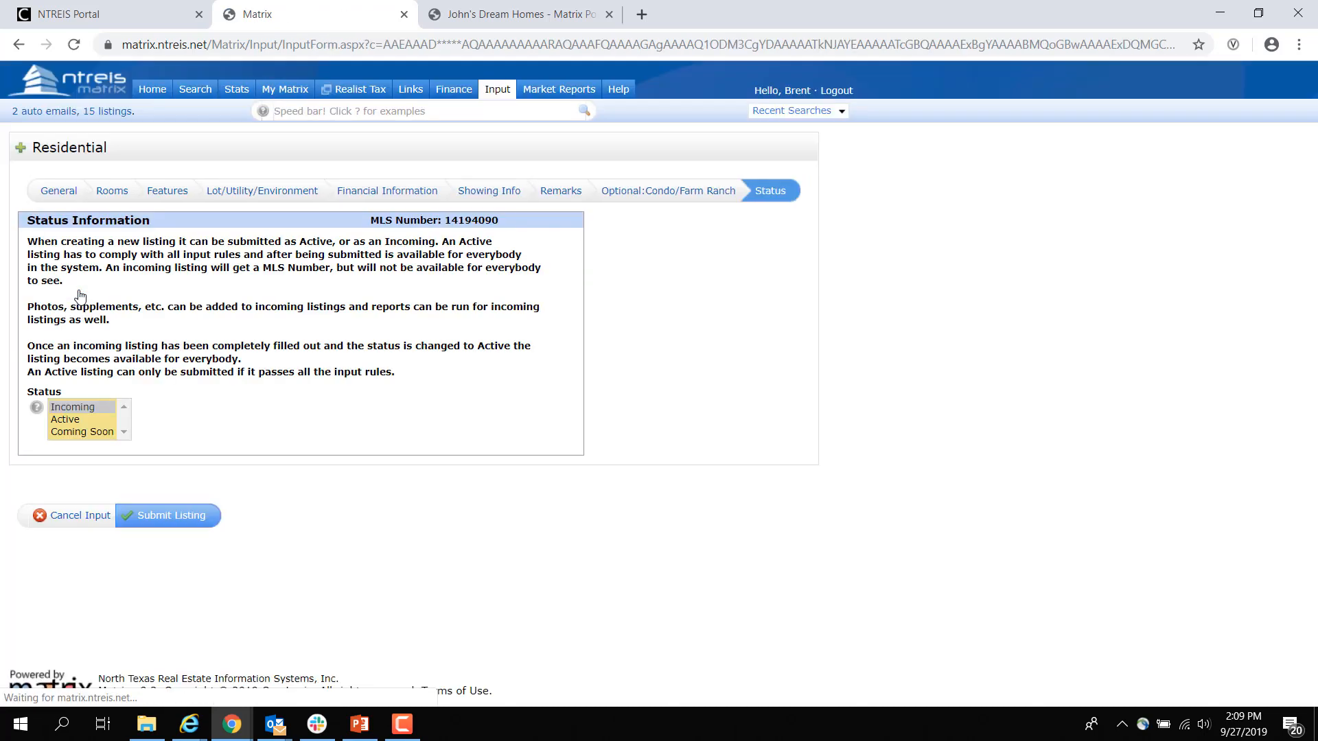
pyautogui.click(59, 195)
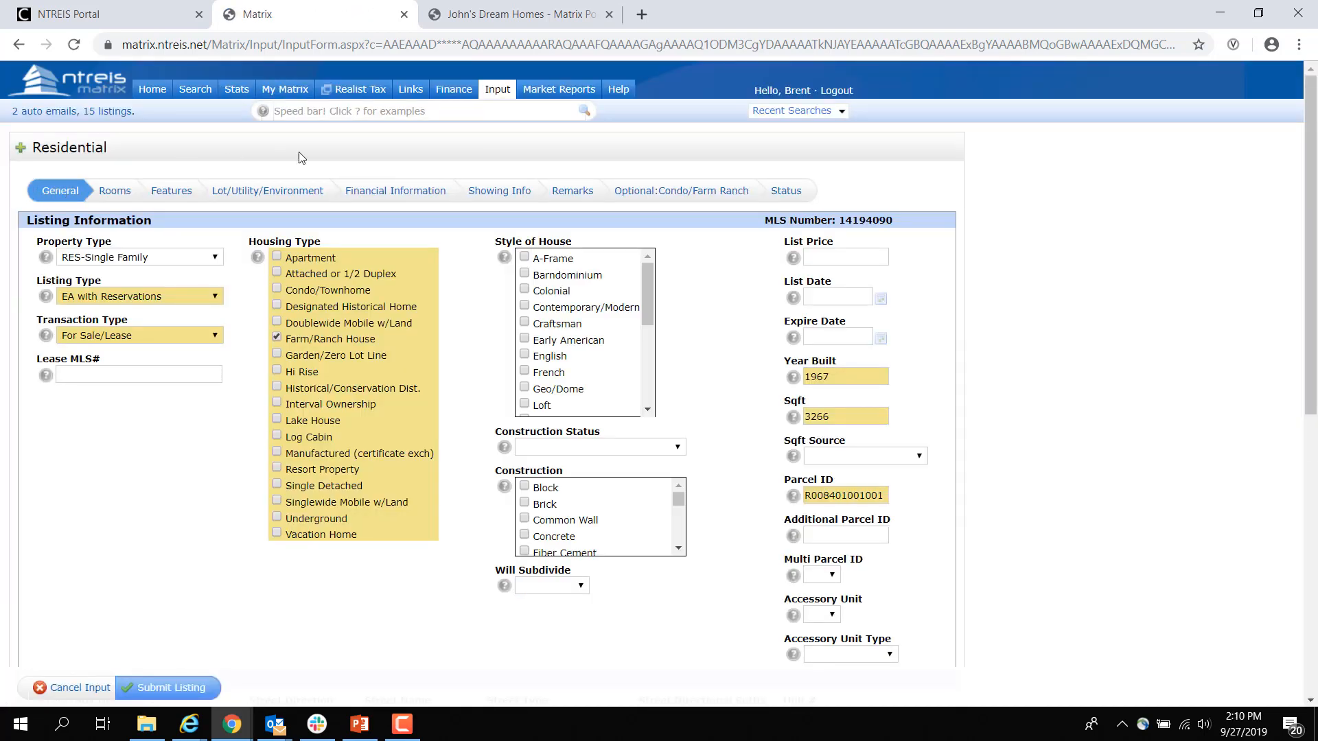
pyautogui.click(622, 92)
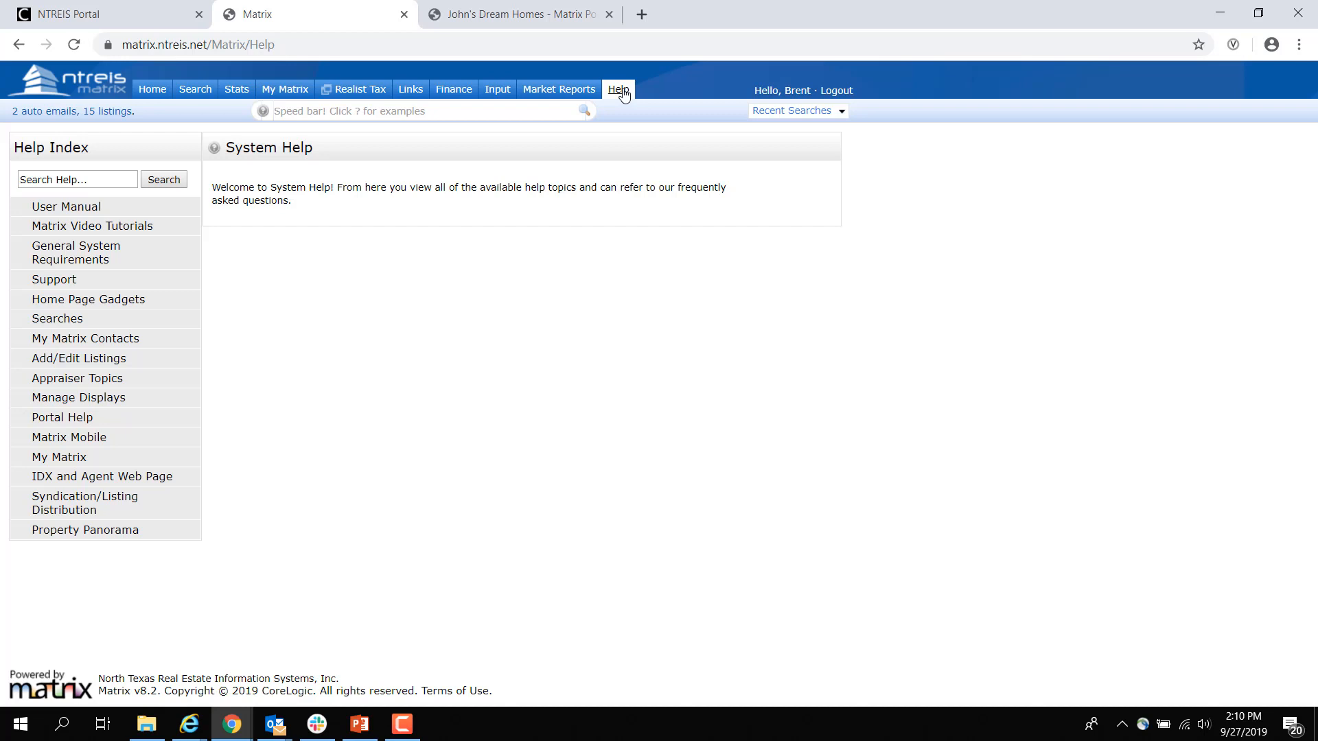
# - Expand Help Index topics through Add/Edit Listings and open the Listing Input article
pyautogui.click(82, 209)
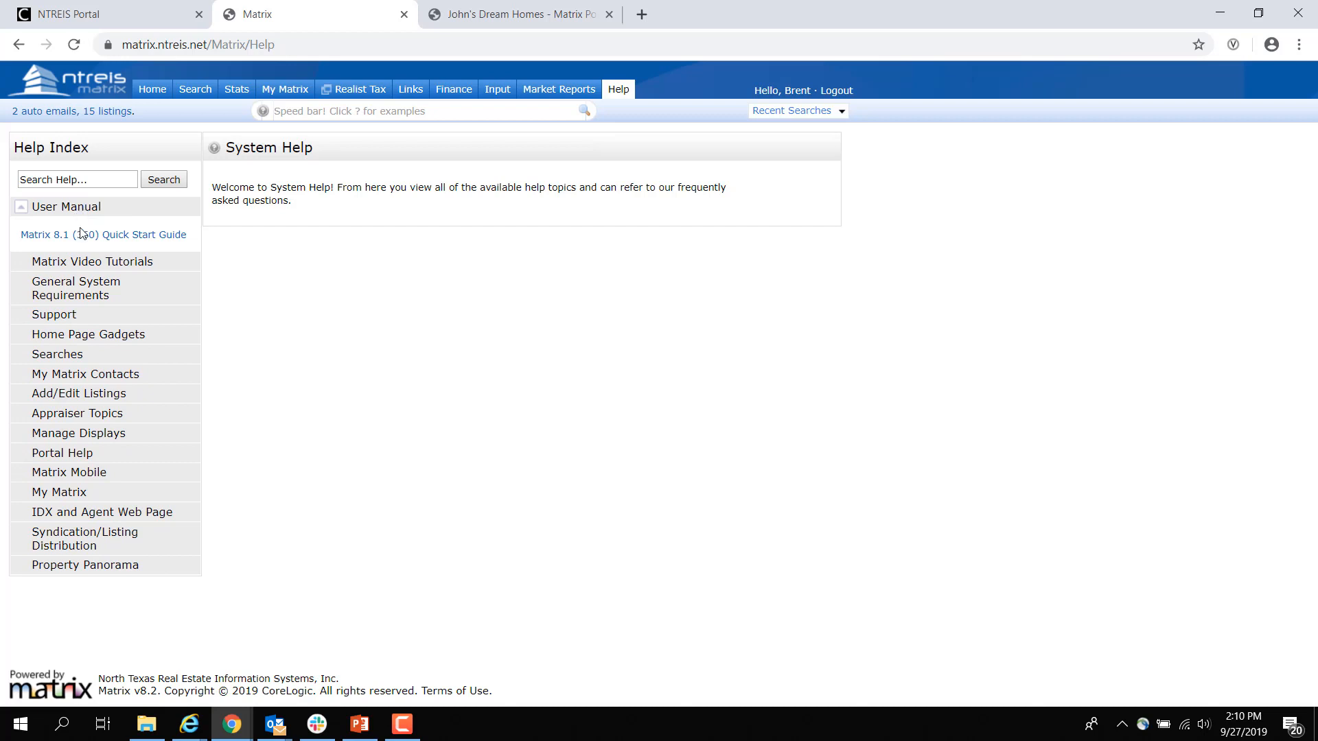
pyautogui.click(104, 263)
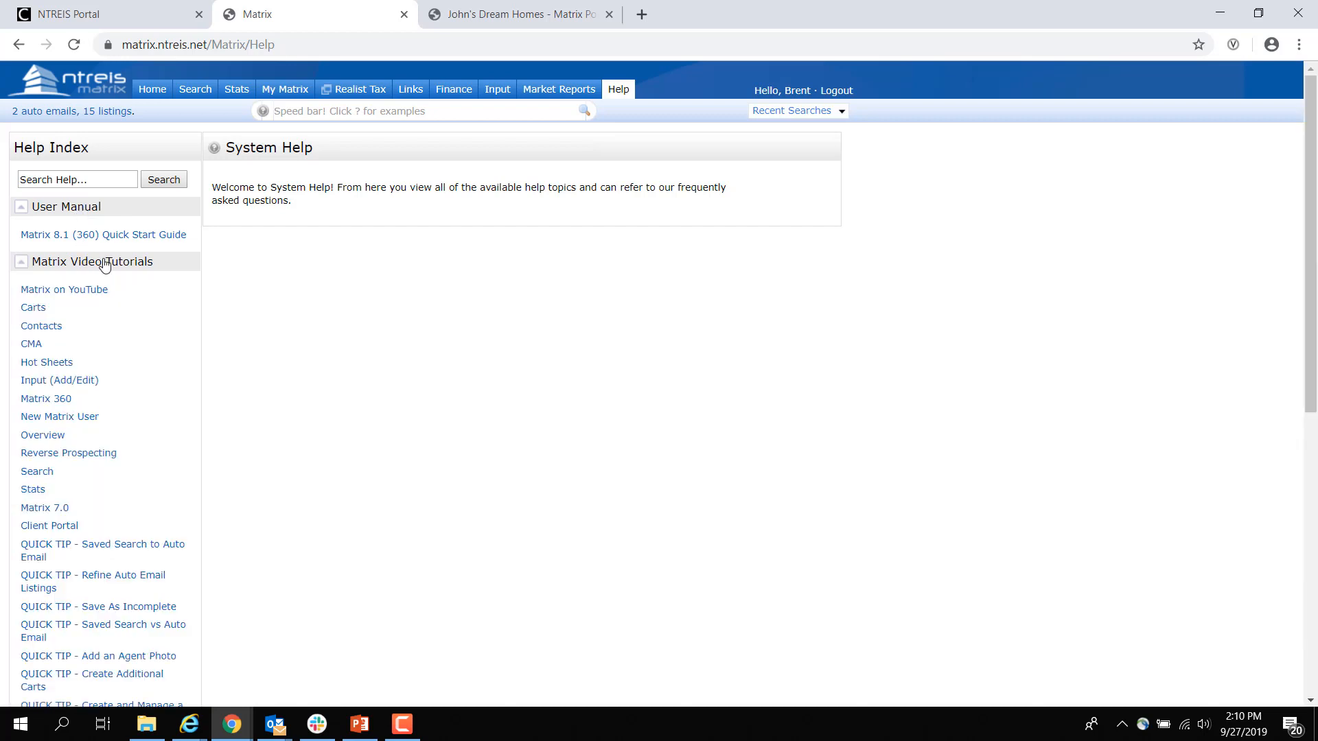
pyautogui.scroll(-8, 255, 296)
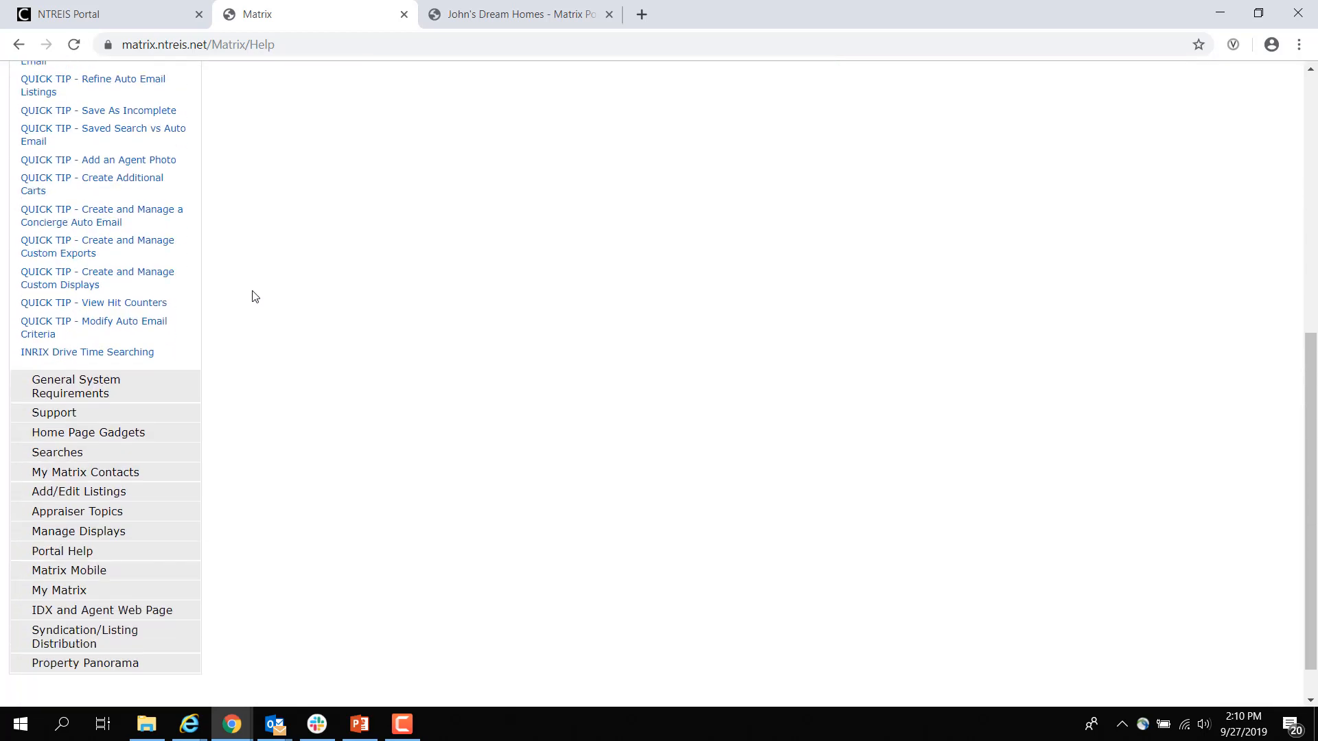
pyautogui.click(98, 343)
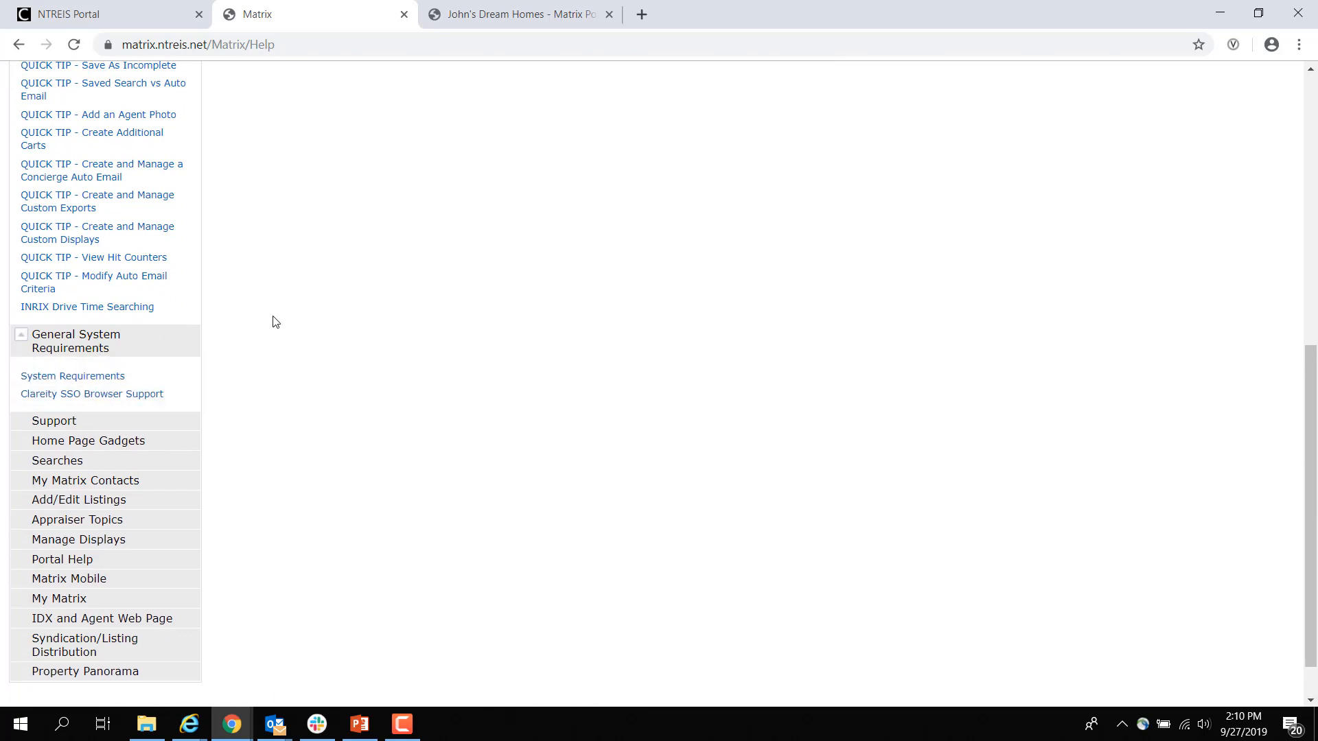
pyautogui.scroll(-1, 274, 321)
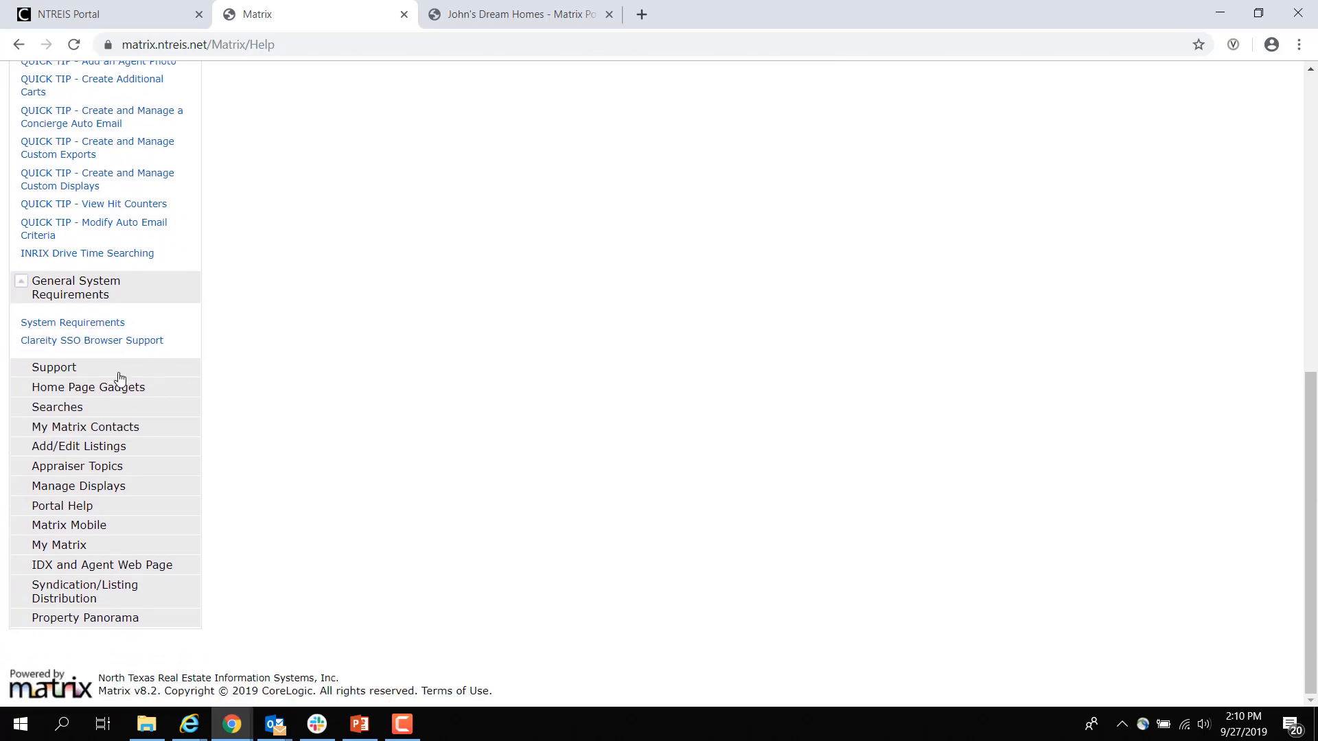
pyautogui.click(65, 371)
pyautogui.scroll(-1, 261, 360)
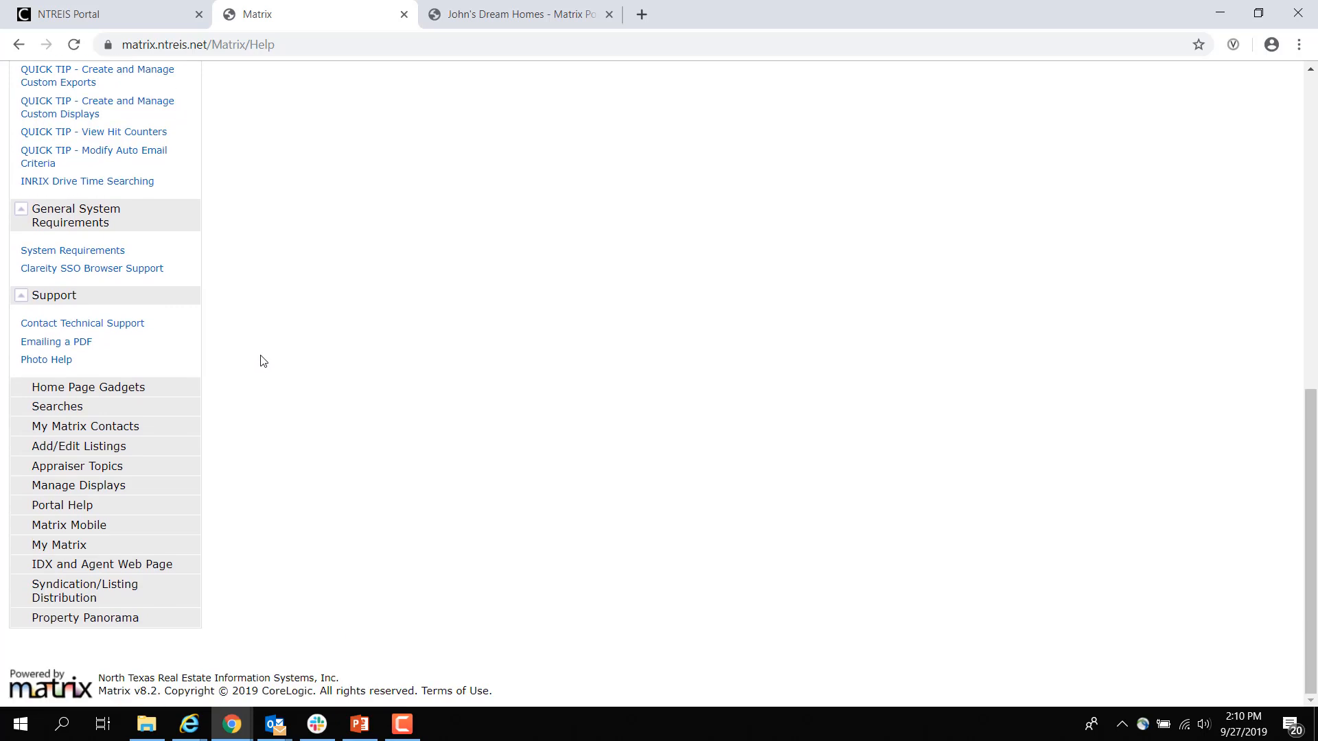
pyautogui.click(96, 391)
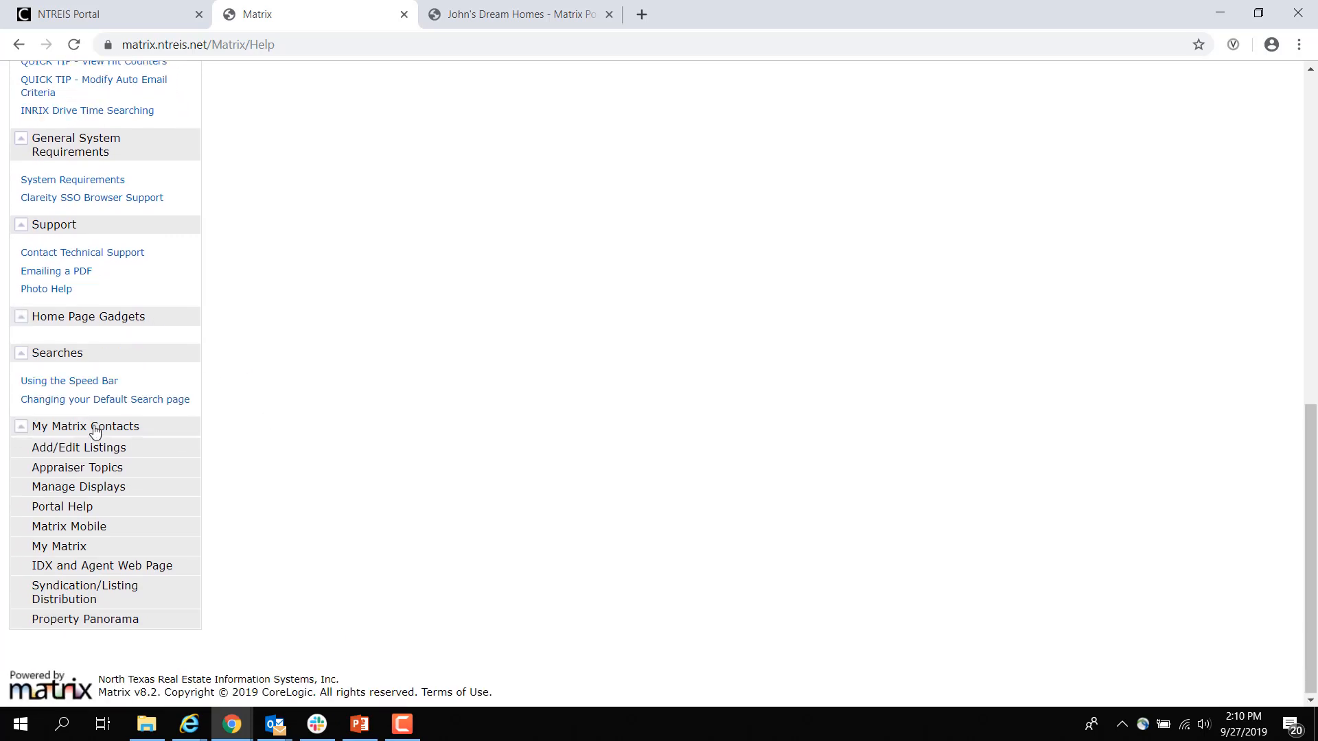
pyautogui.click(97, 431)
pyautogui.click(91, 448)
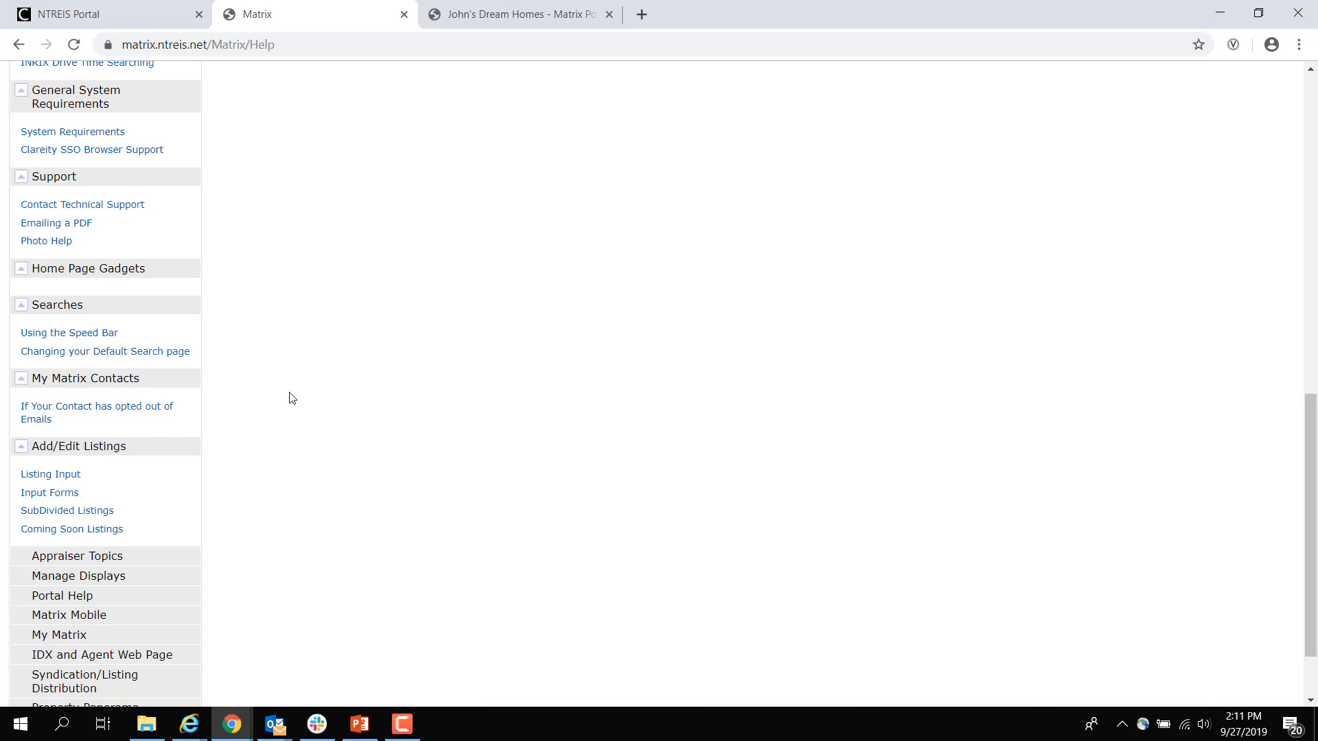
pyautogui.click(69, 477)
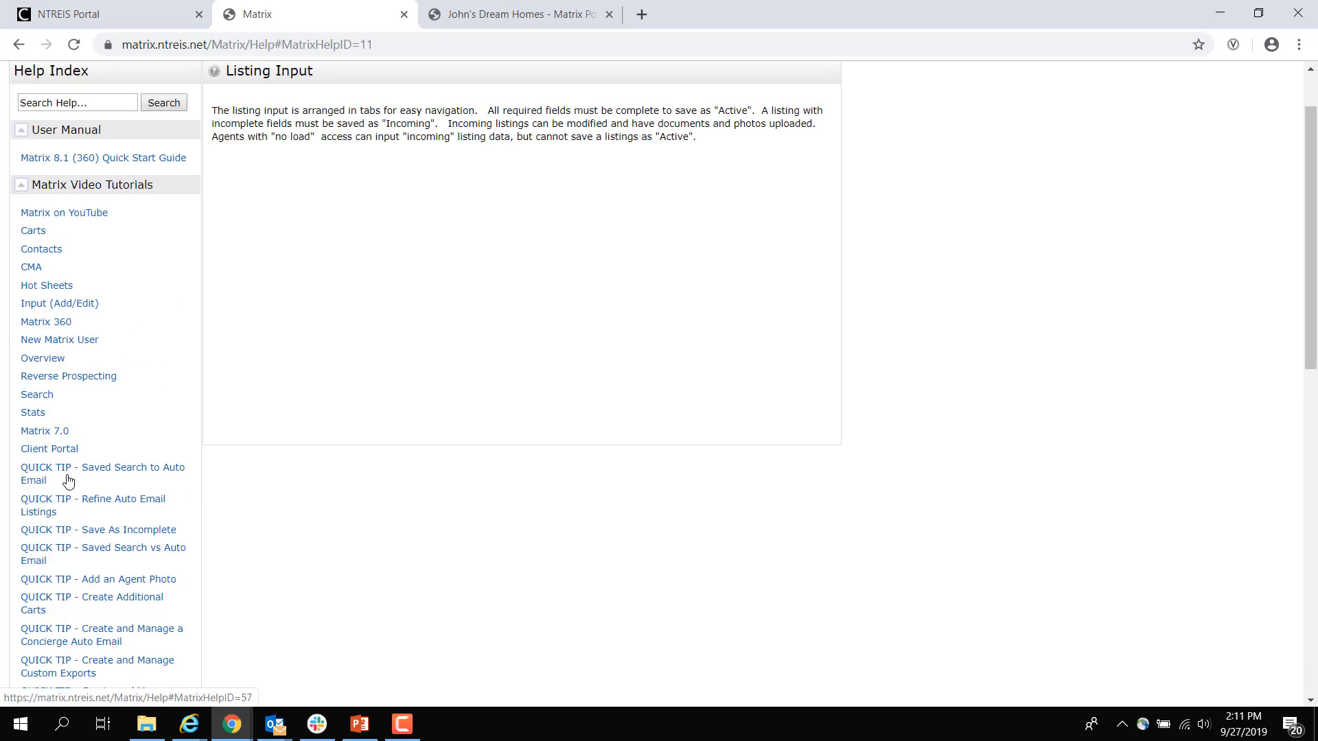